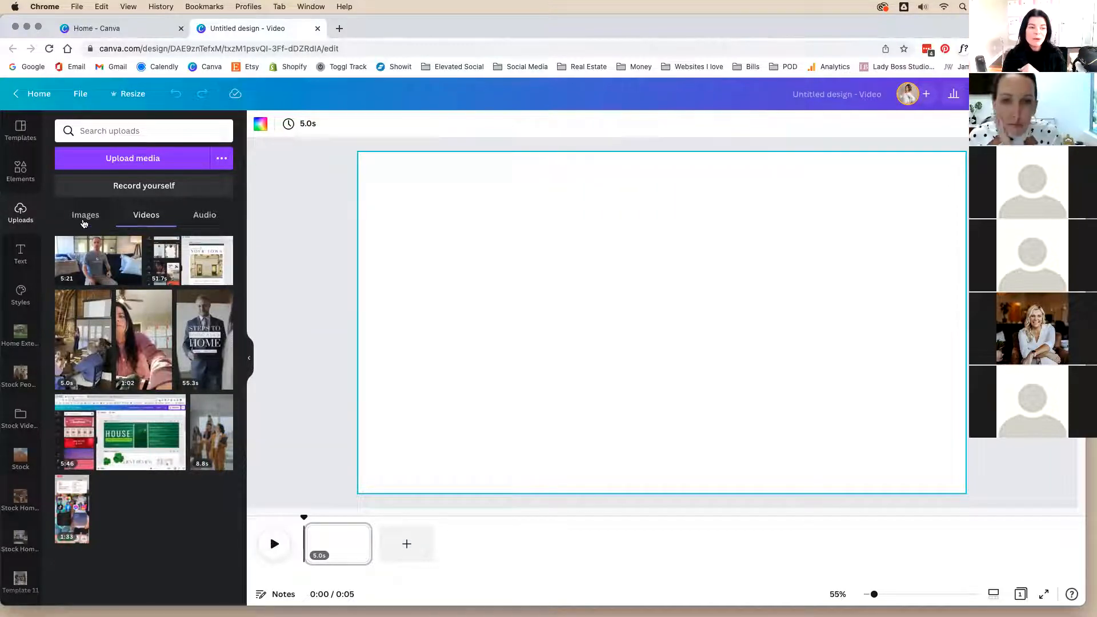
Step: Browse the uploaded images and videos, and place the 5:21 video of the seated man full-frame on the blank page
left_click(81, 219)
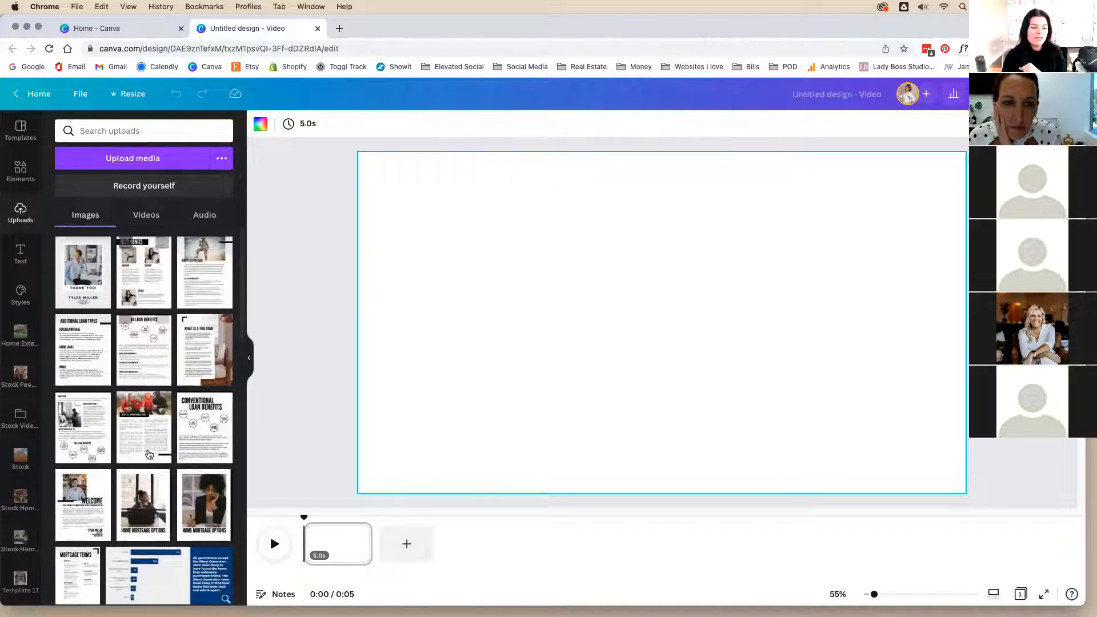
scroll(171, 479, "down", 10)
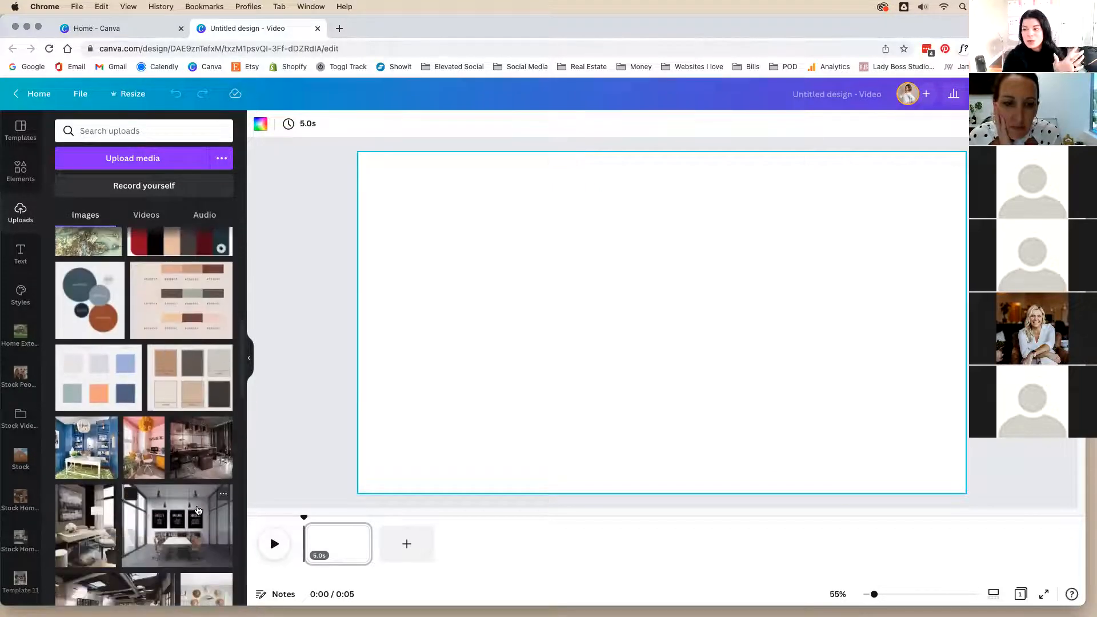
left_click(146, 215)
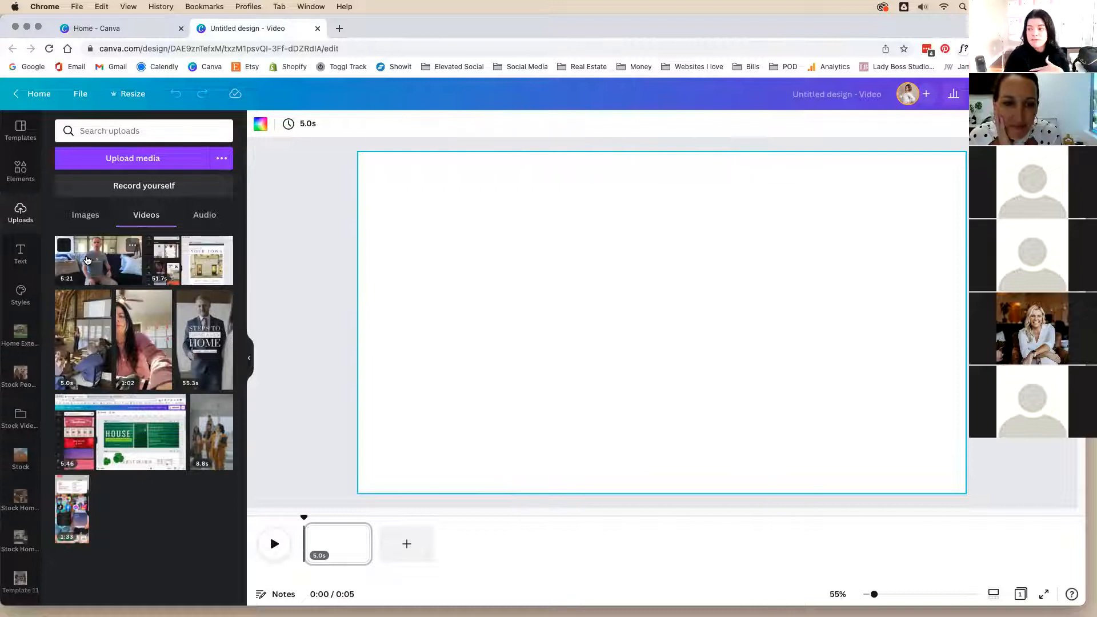
left_click_drag(87, 260, 367, 215)
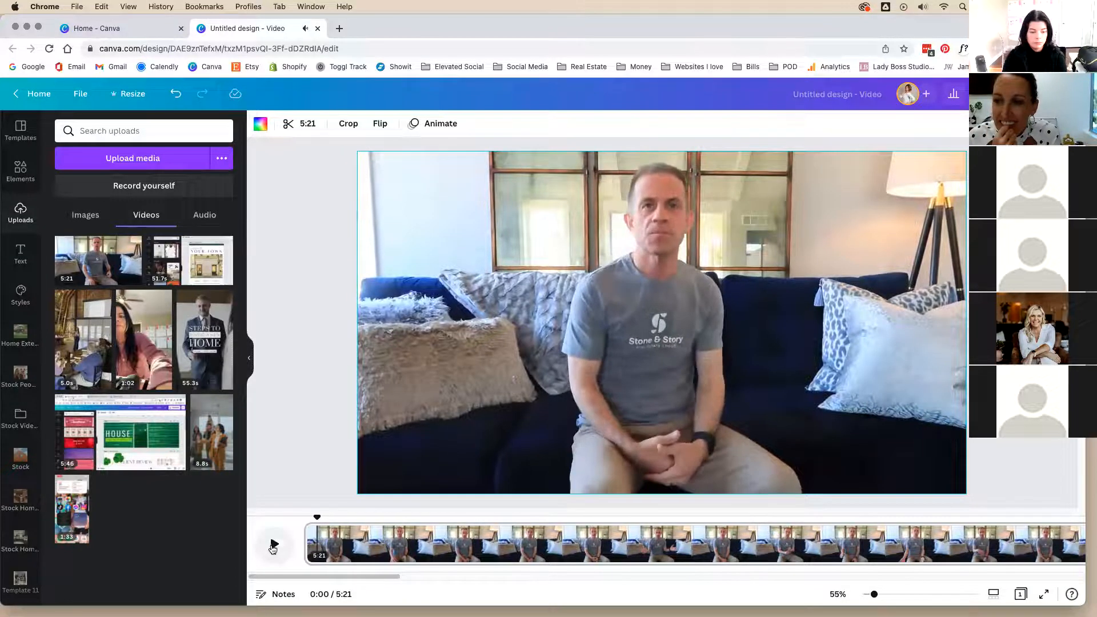
Step: Play through the opening footage in short stretches and split the page at 0:17
key("space")
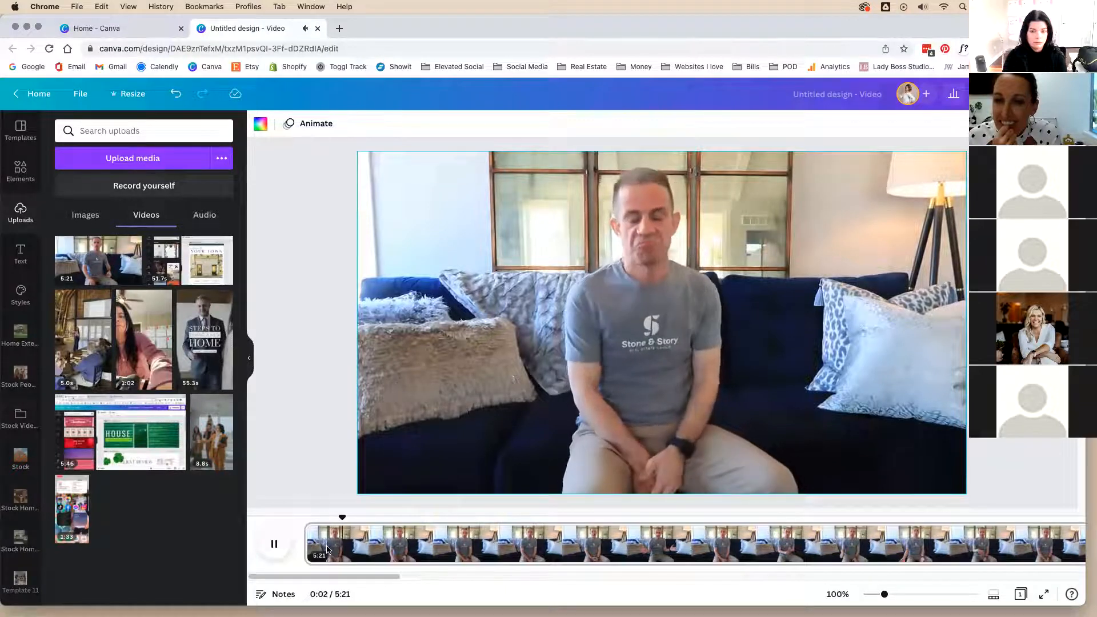
left_click(421, 537)
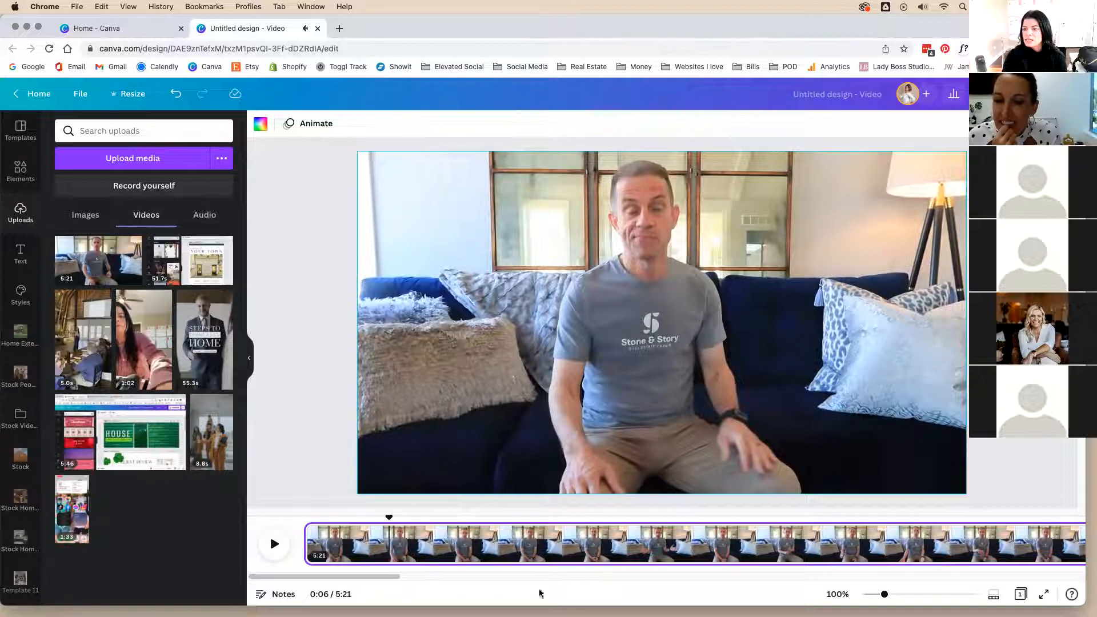
left_click(405, 551)
key("space")
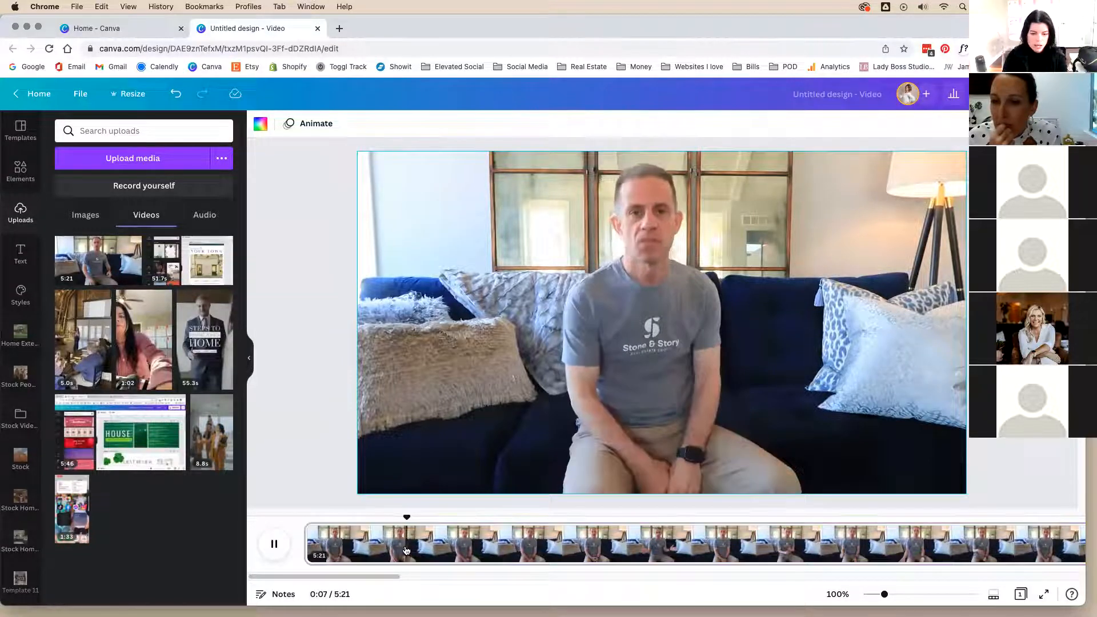
key("space")
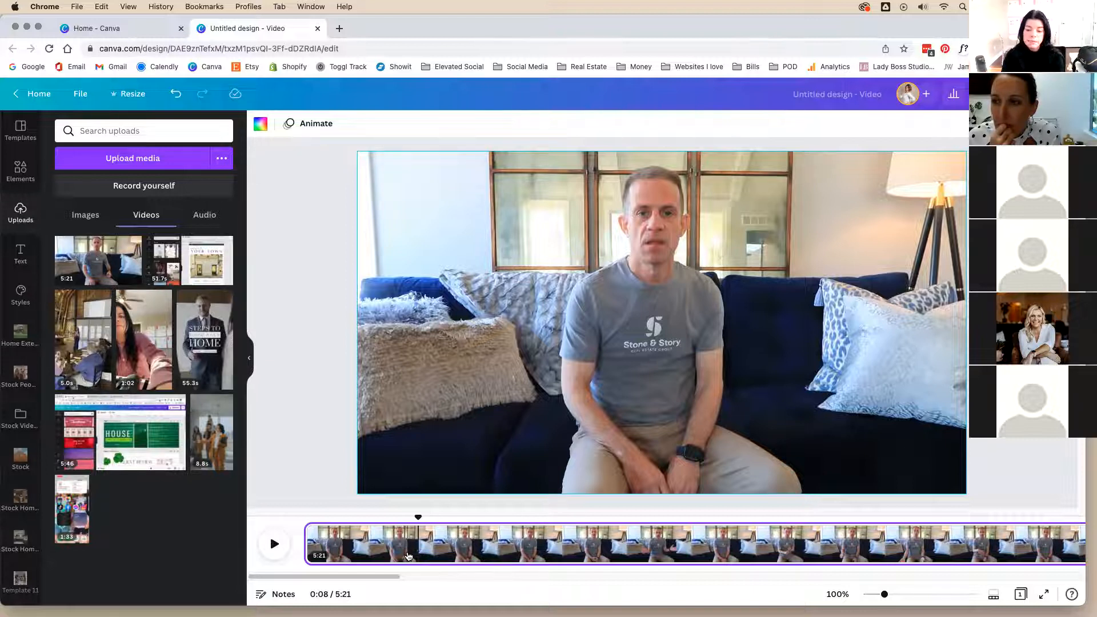
key("space")
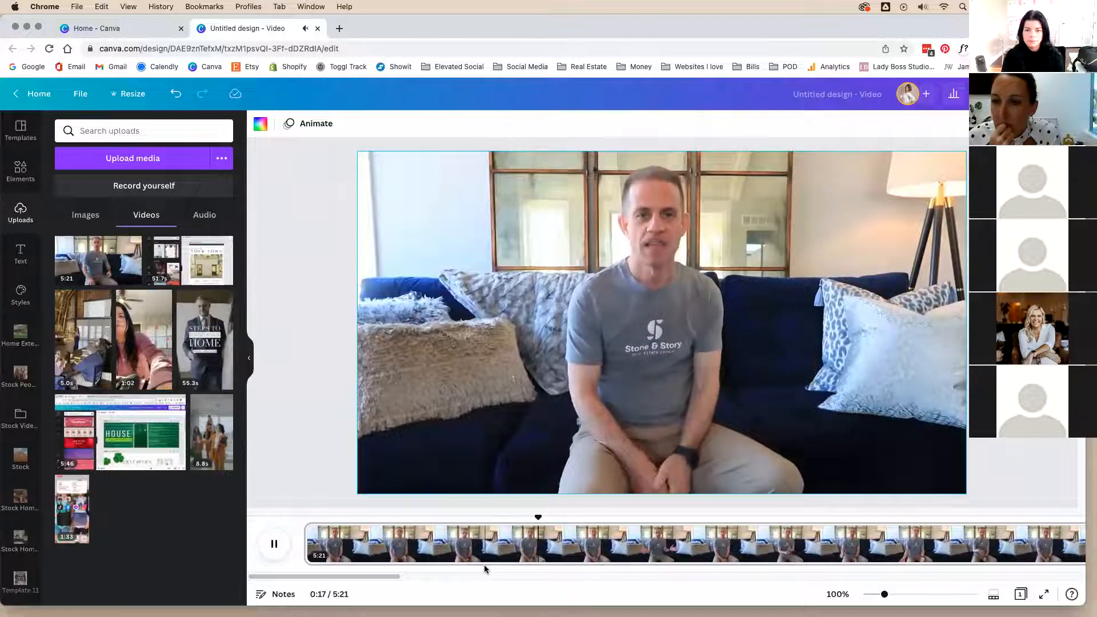
left_click(513, 564)
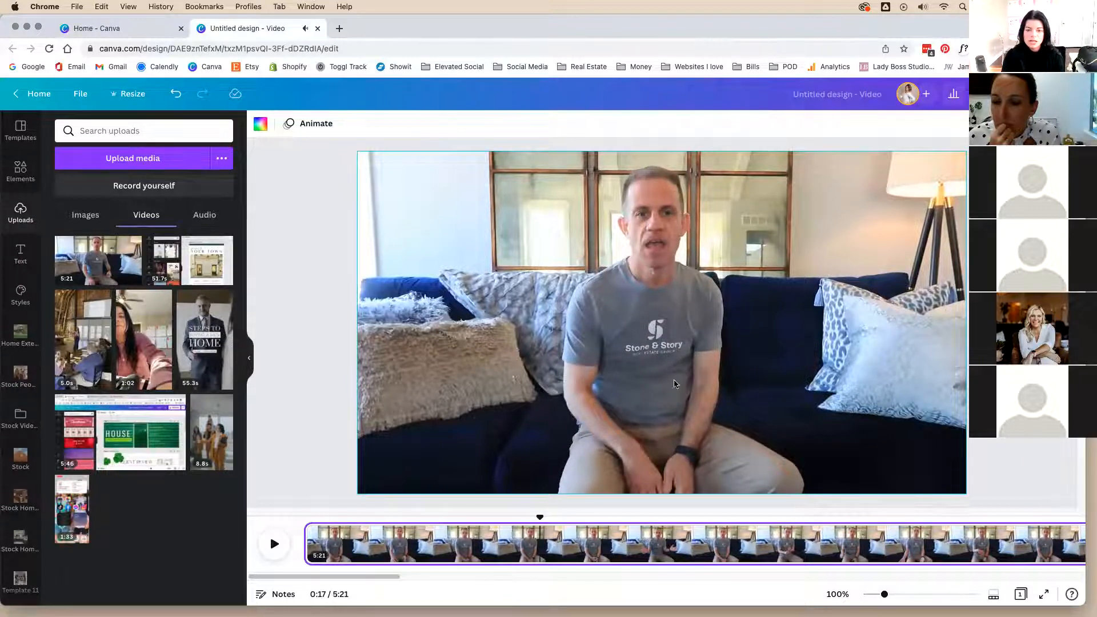
right_click(540, 542)
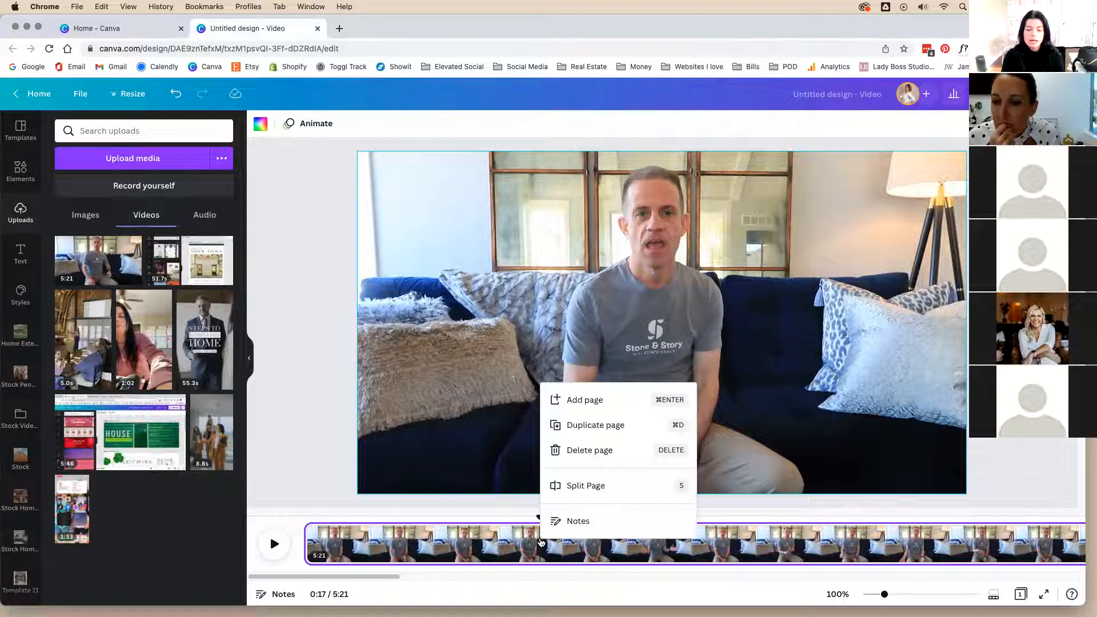
left_click(590, 484)
Step: Delete the 17.2-second opening clip before the split
left_click_drag(406, 575, 361, 576)
left_click(424, 553)
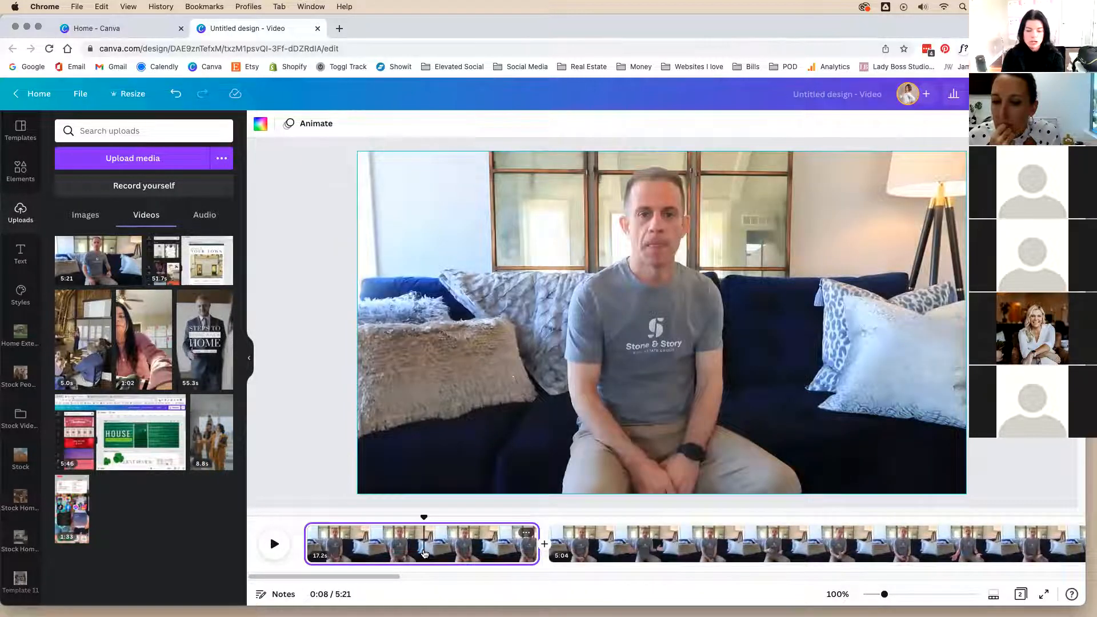
key("Delete")
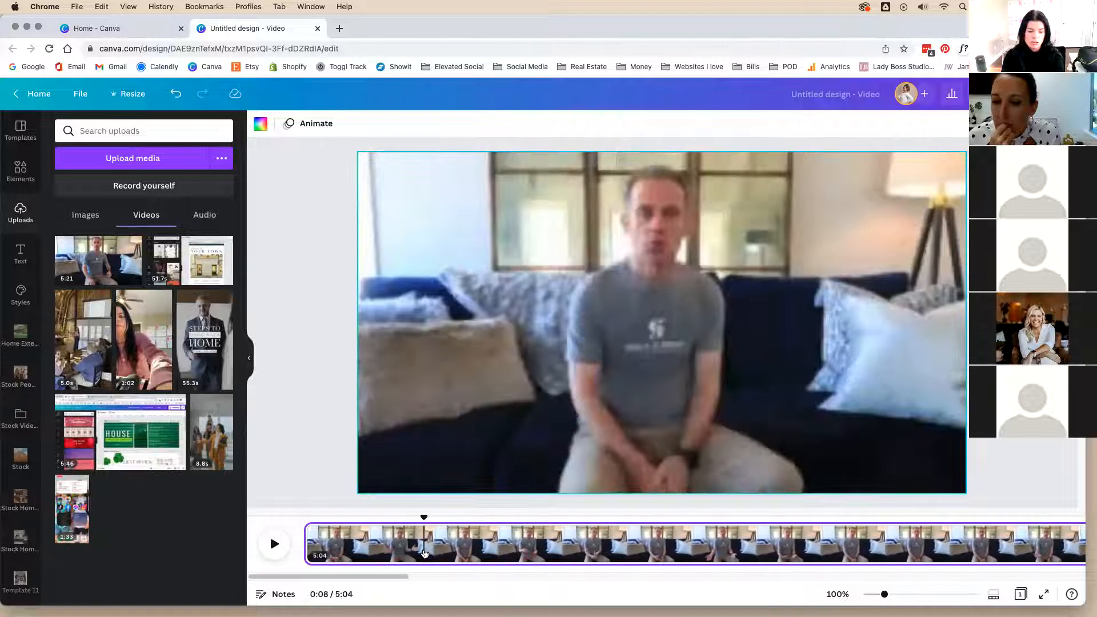
Step: Play the first few seconds of the trimmed video to check its new opening, and return the playhead to the start
left_click(303, 525)
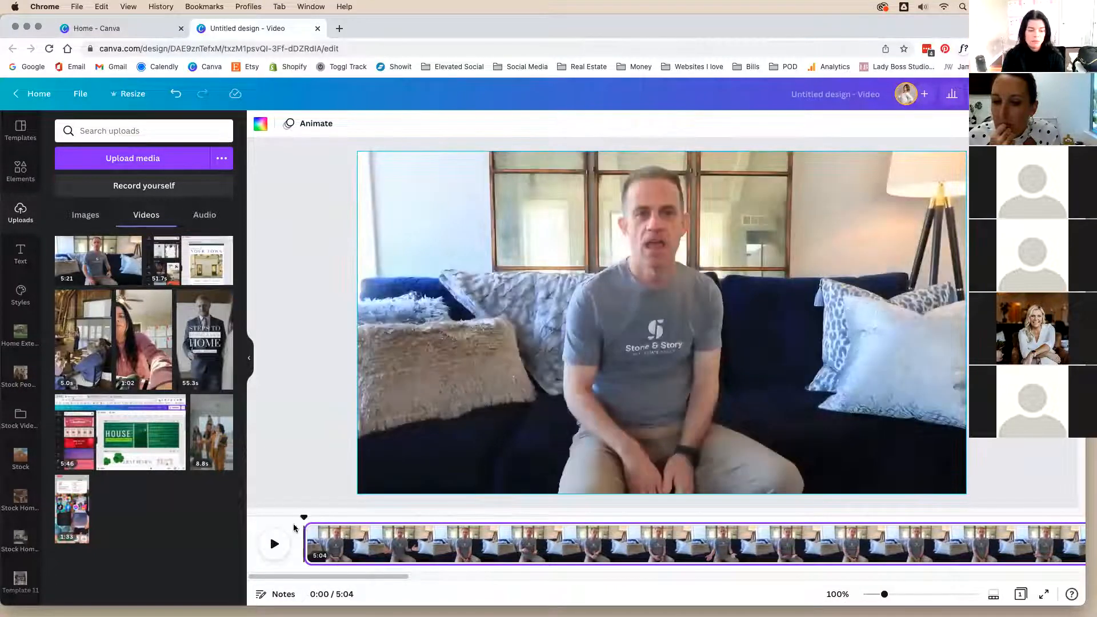
left_click(304, 520)
left_click_drag(311, 519, 318, 519)
left_click(315, 545)
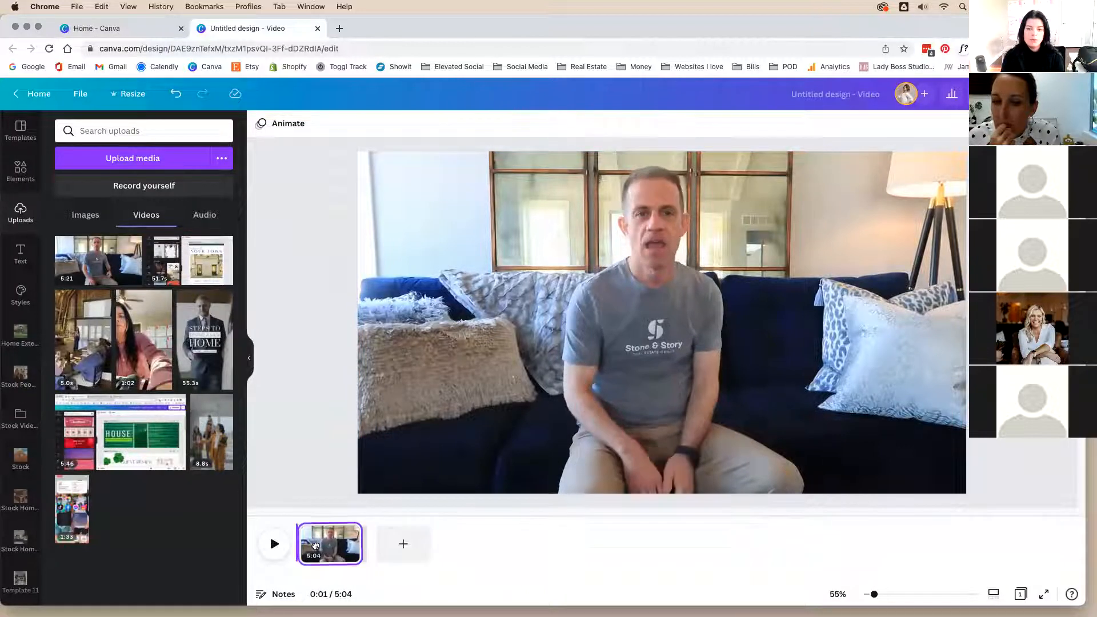
left_click(315, 546)
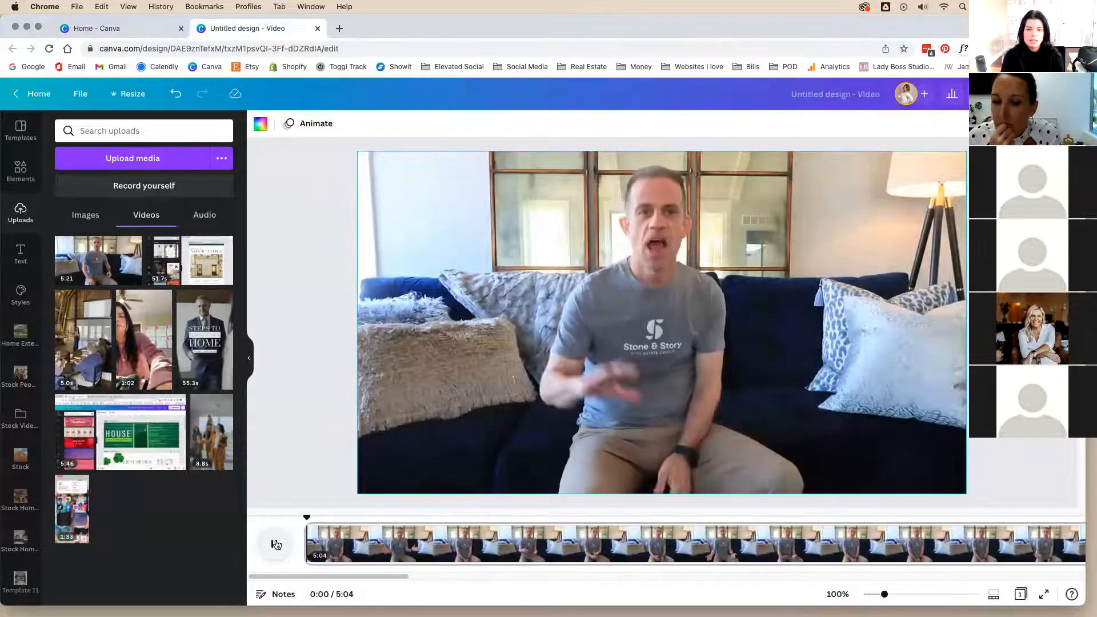
left_click(275, 543)
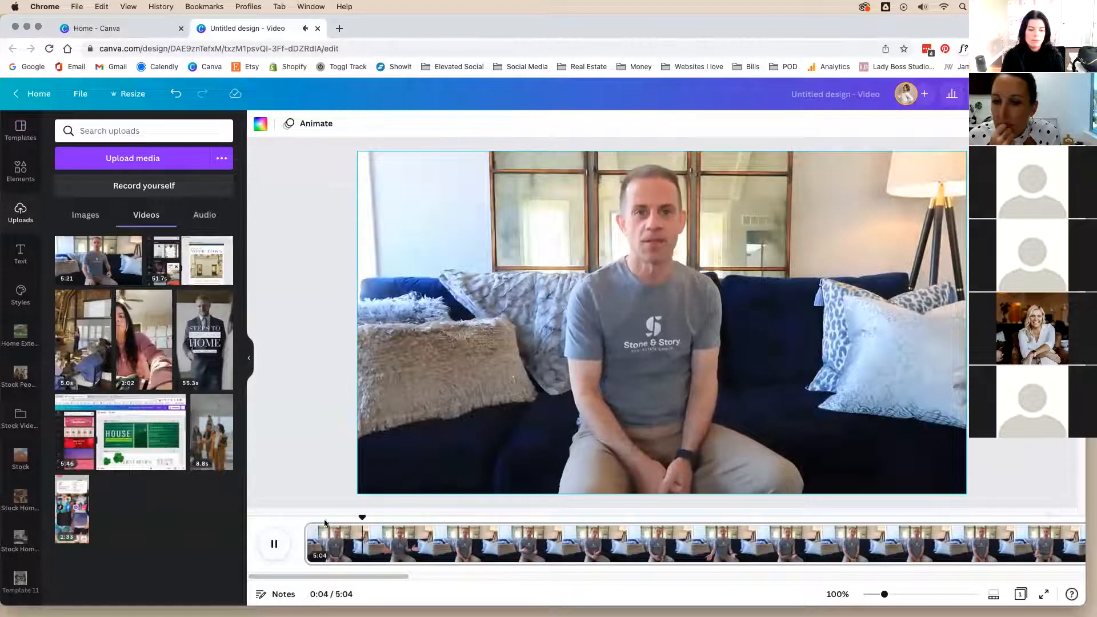
left_click(274, 544)
left_click(365, 514)
left_click_drag(335, 517, 291, 509)
Step: Play the trimmed video from the start and review the footage up to about 3:12, following the playhead along the timeline
left_click(274, 544)
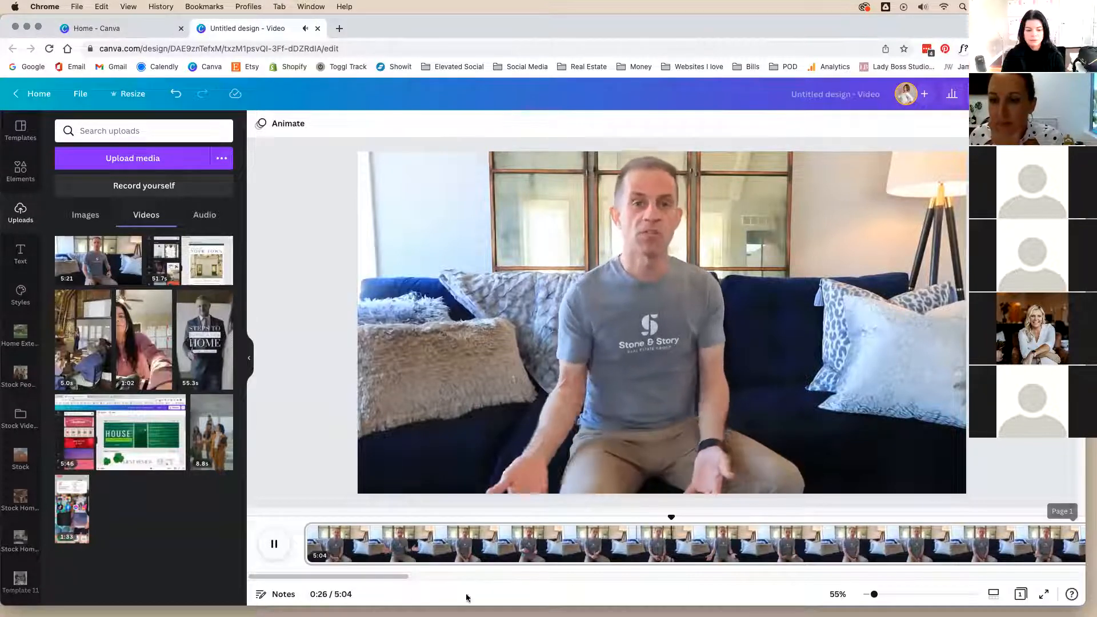
left_click_drag(379, 572, 485, 572)
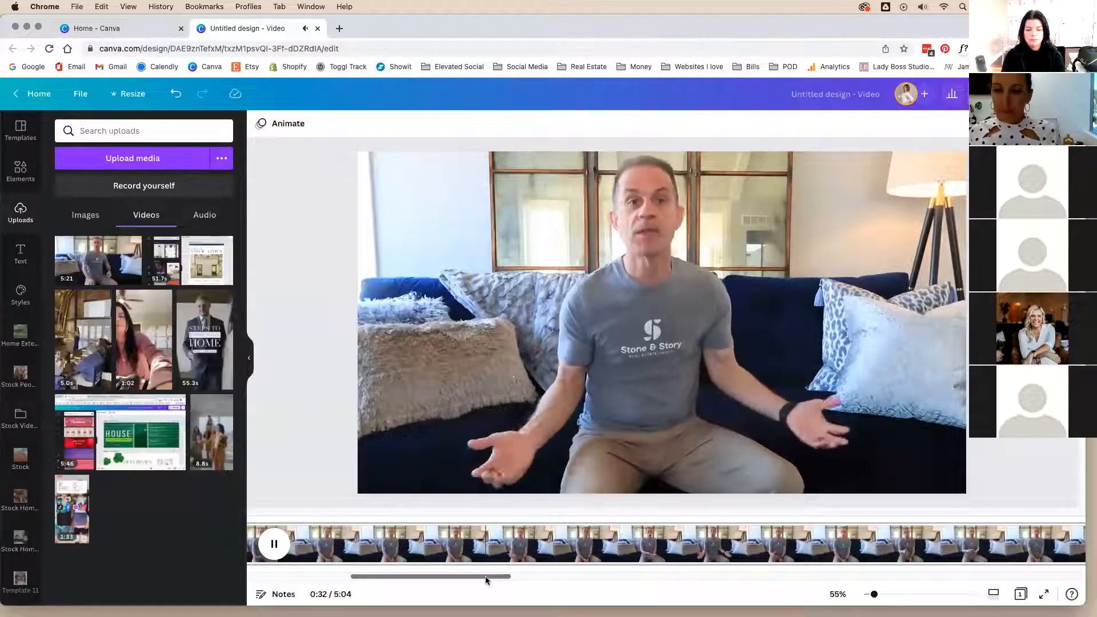
left_click_drag(485, 575, 444, 581)
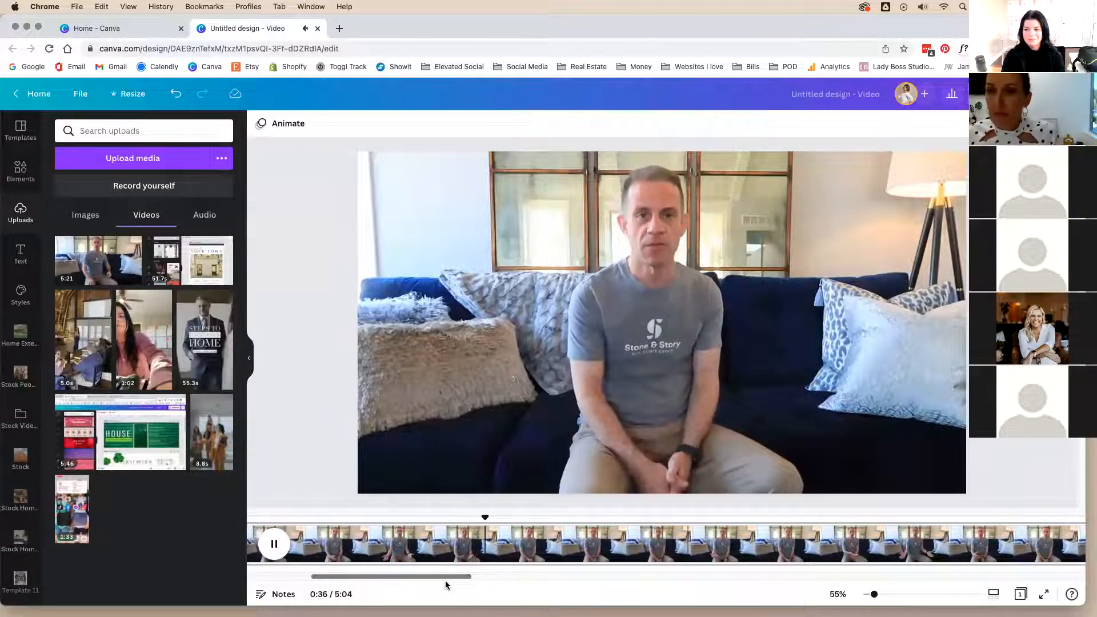
left_click_drag(444, 581, 455, 578)
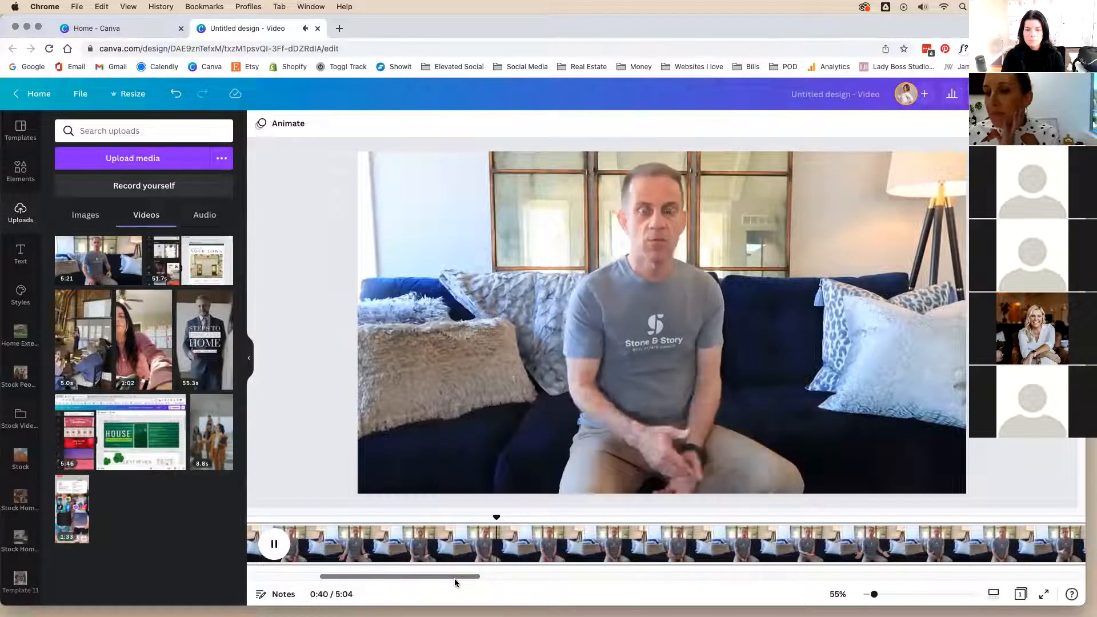
left_click_drag(454, 578, 461, 576)
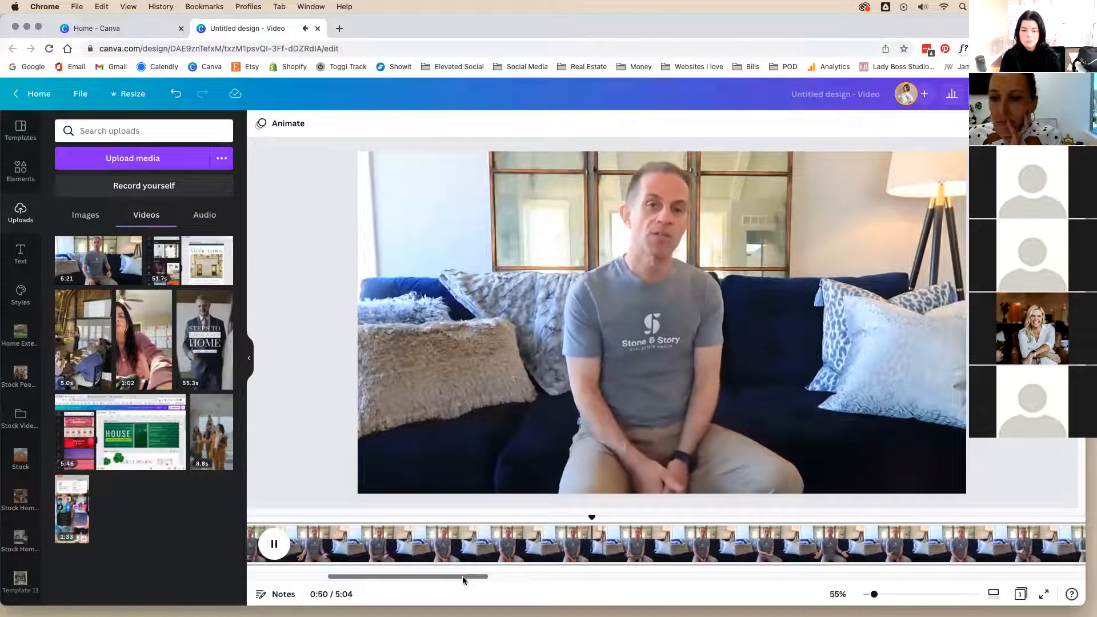
left_click_drag(461, 575, 464, 575)
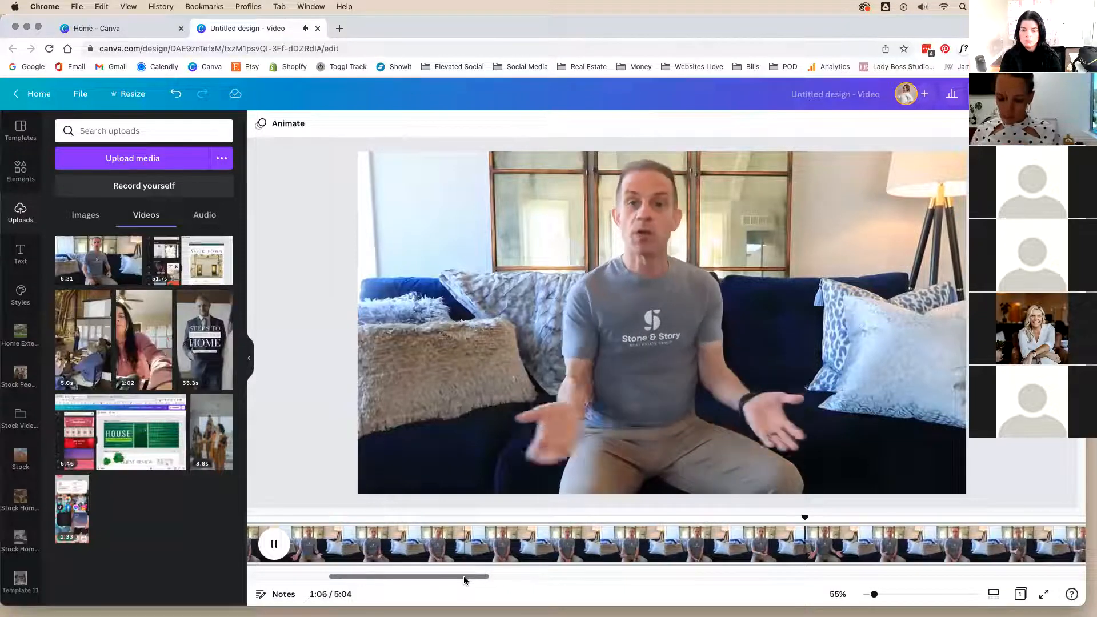
left_click_drag(463, 576, 542, 576)
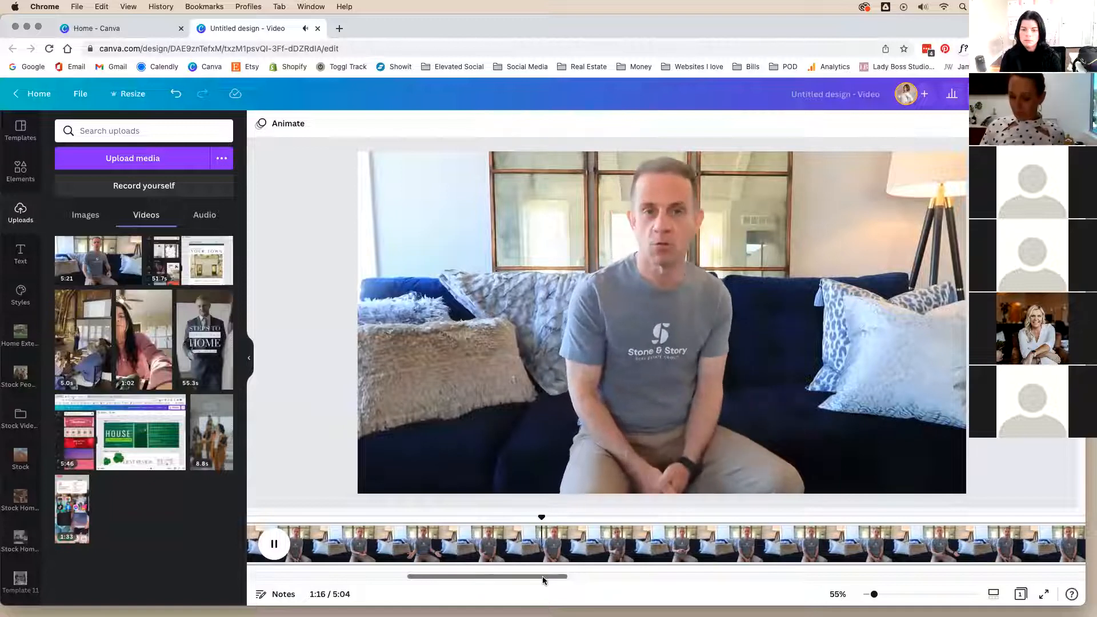
key("space")
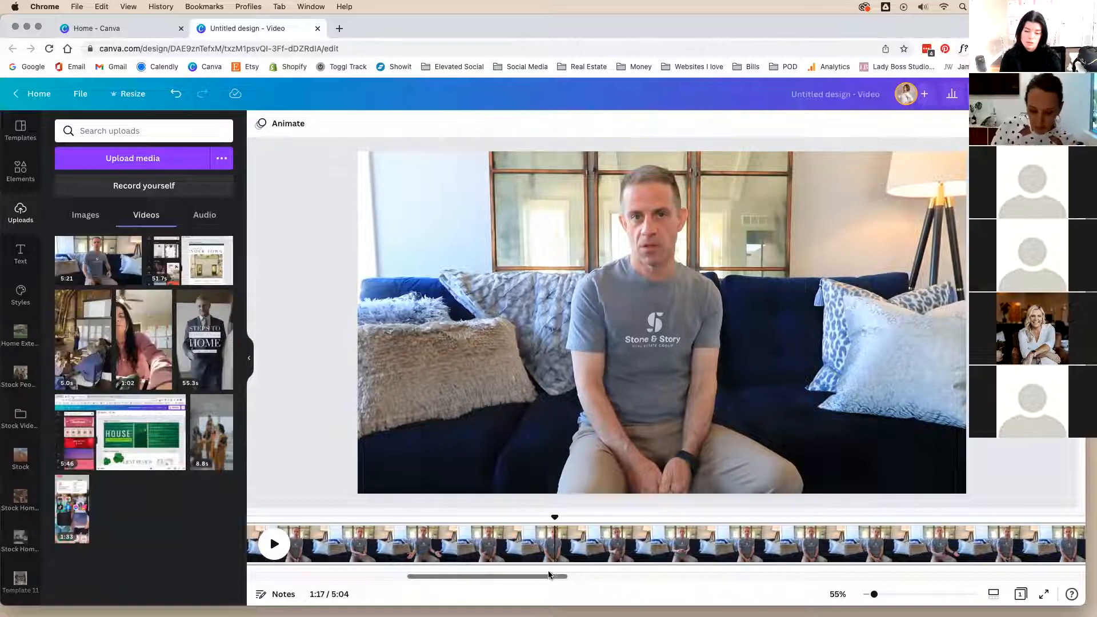
key("space")
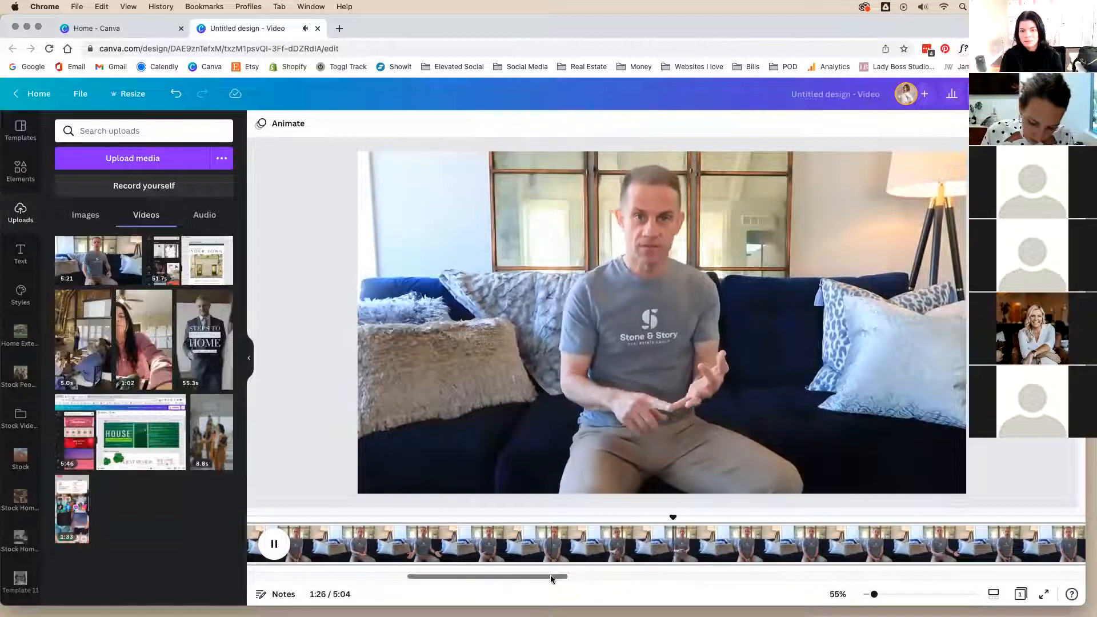
left_click_drag(550, 576, 604, 577)
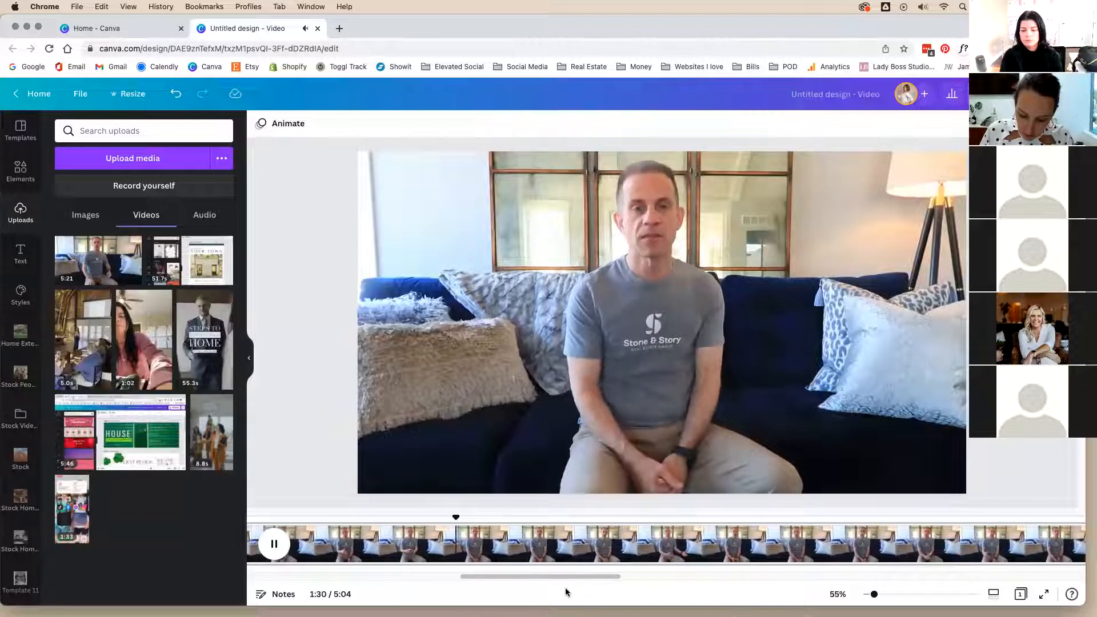
left_click_drag(485, 573, 492, 575)
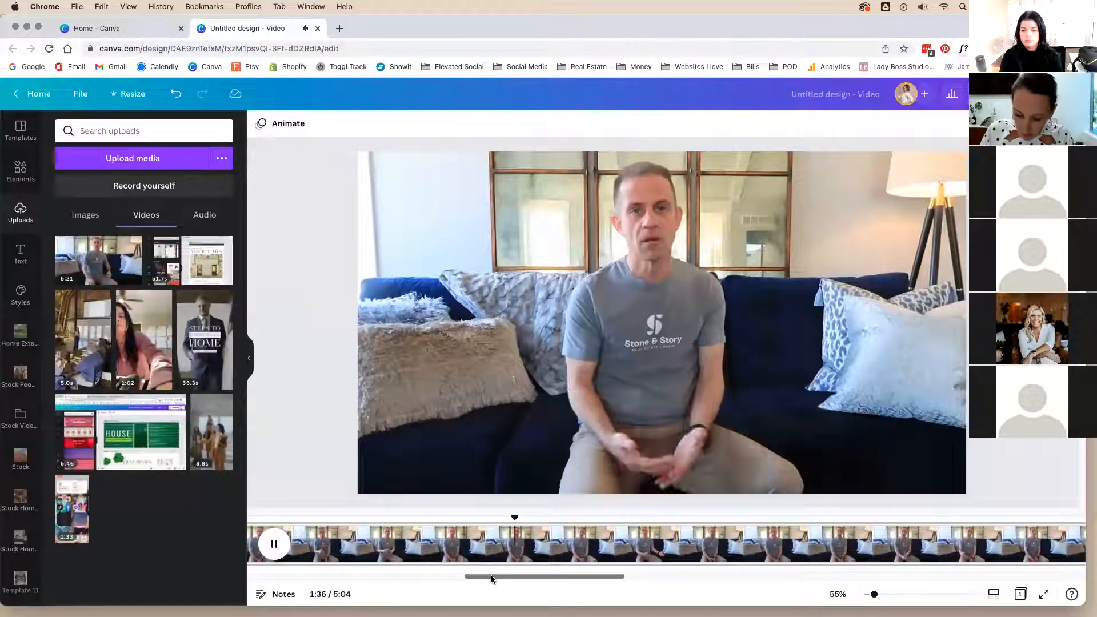
left_click_drag(491, 575, 515, 577)
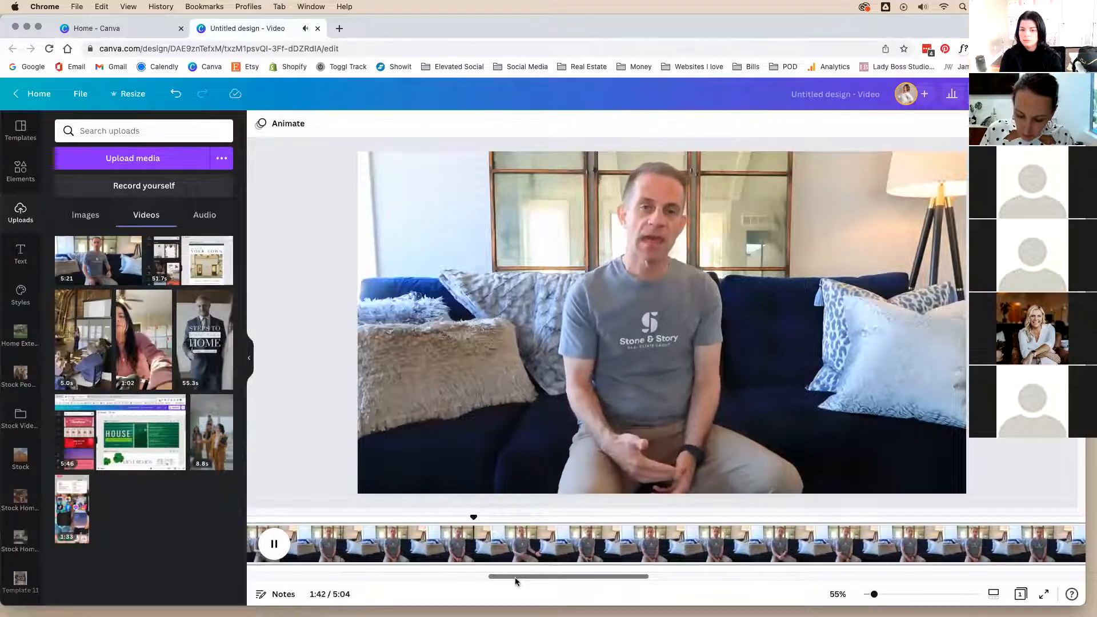
left_click_drag(515, 576, 566, 591)
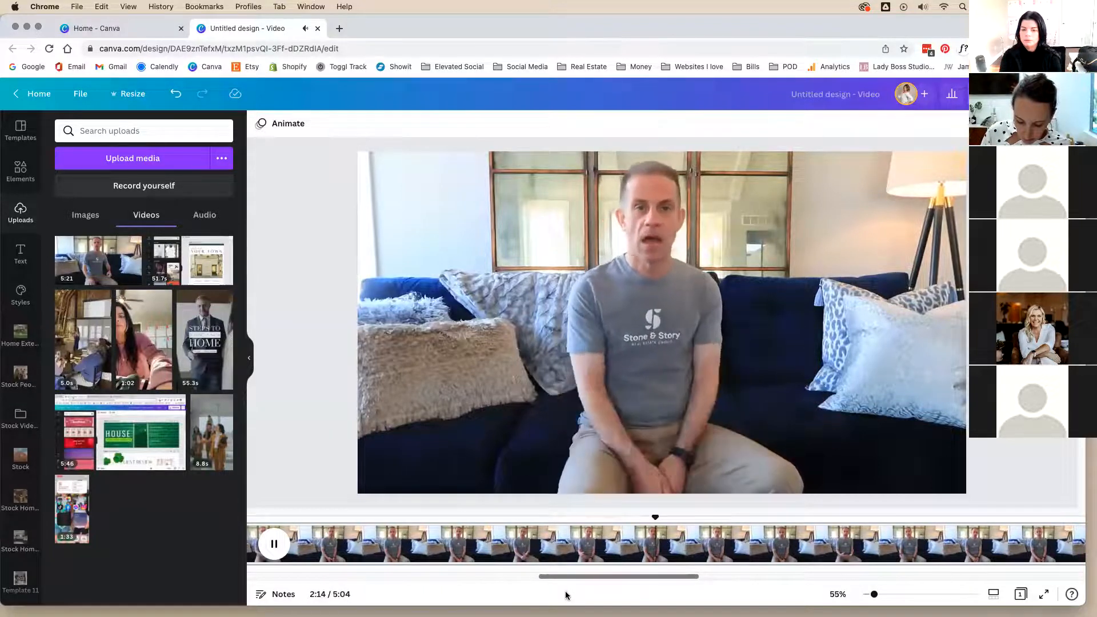
left_click_drag(565, 596, 579, 595)
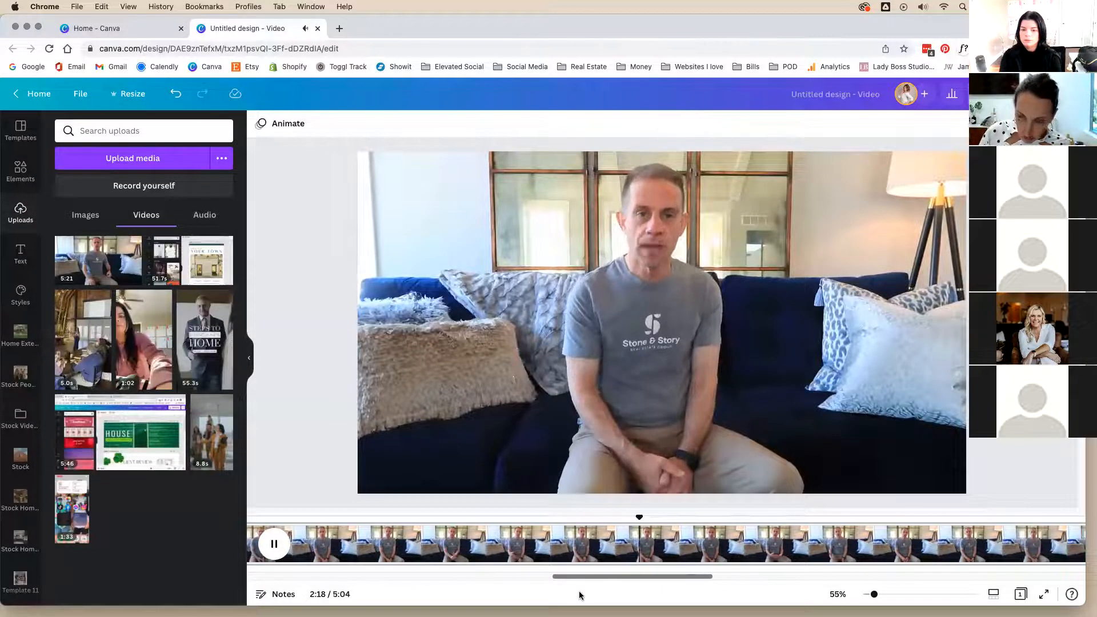
left_click_drag(579, 595, 621, 595)
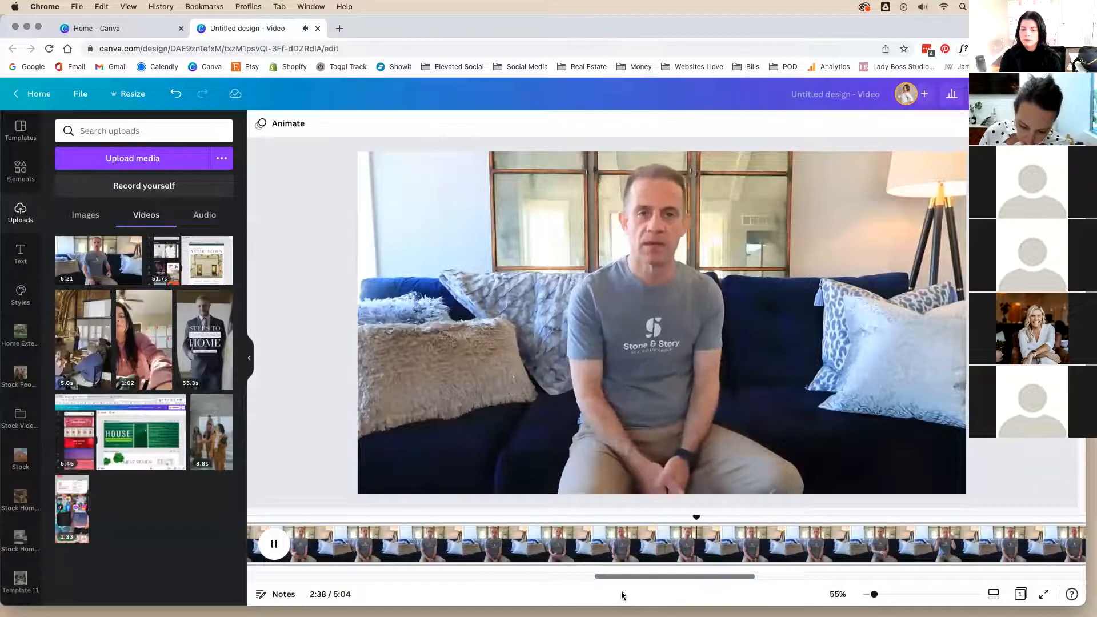
left_click_drag(627, 596, 657, 593)
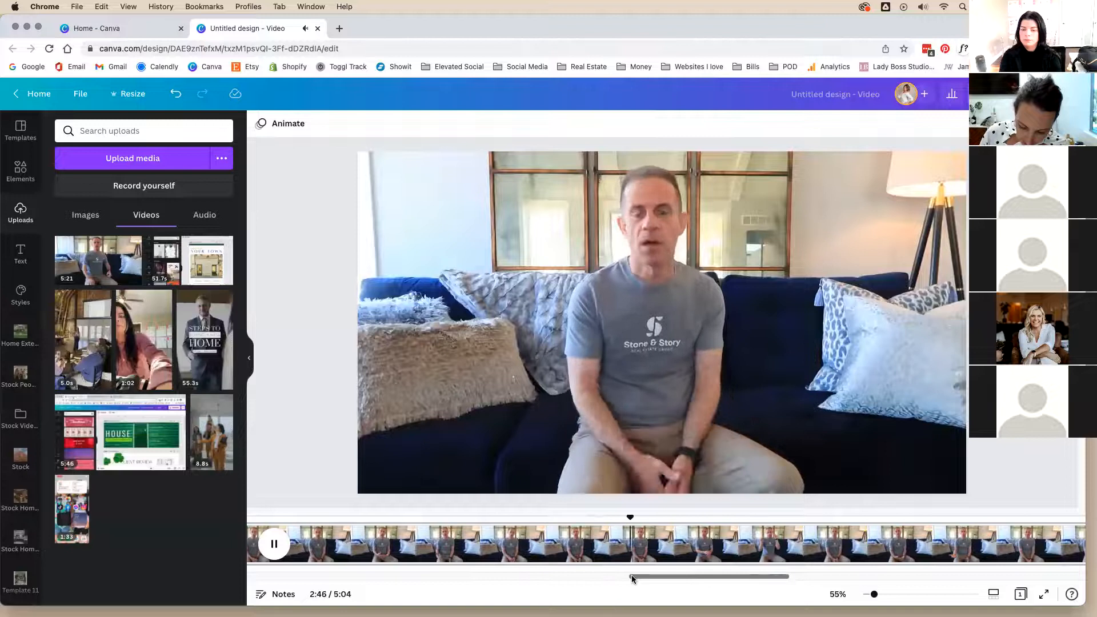
left_click_drag(631, 576, 656, 579)
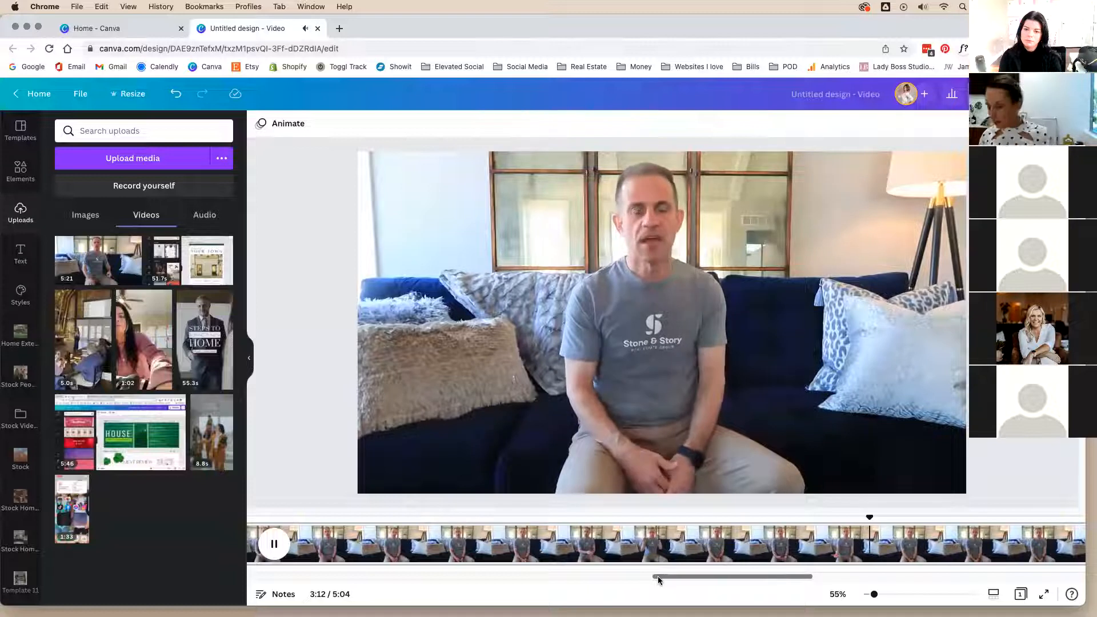
Step: Pause playback, move the playhead a few seconds back to about 3:13, and replay that passage
left_click_drag(656, 576, 717, 578)
key("space")
left_click_drag(619, 518, 583, 518)
key("space")
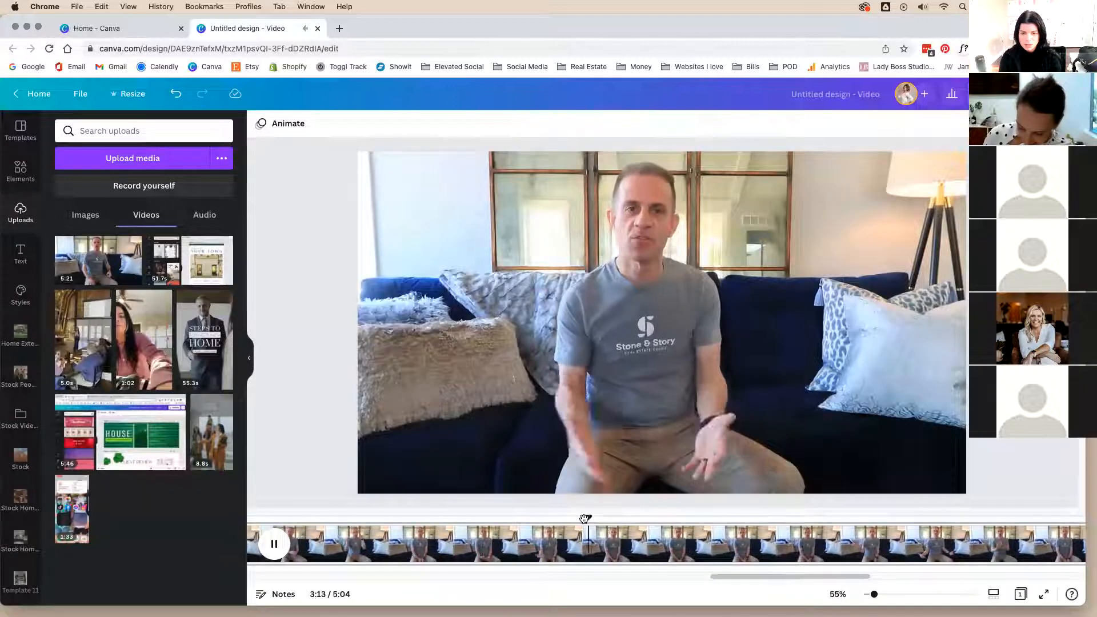
Step: Split the video page at 3:15 and play the footage after the split up to about 3:51
right_click(610, 543)
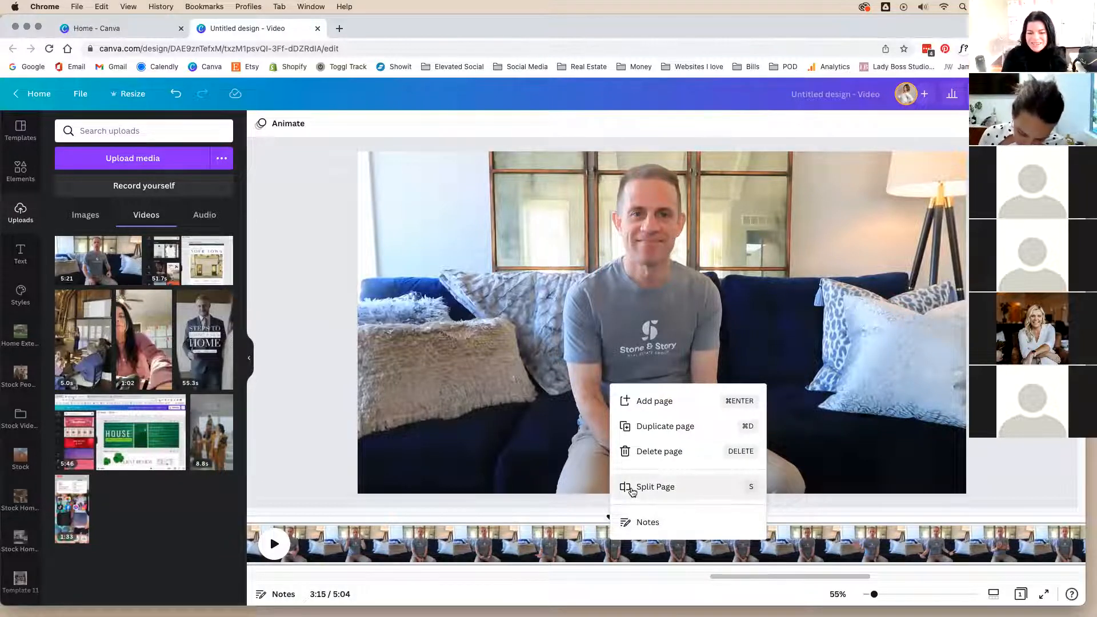
left_click(632, 487)
left_click(356, 550)
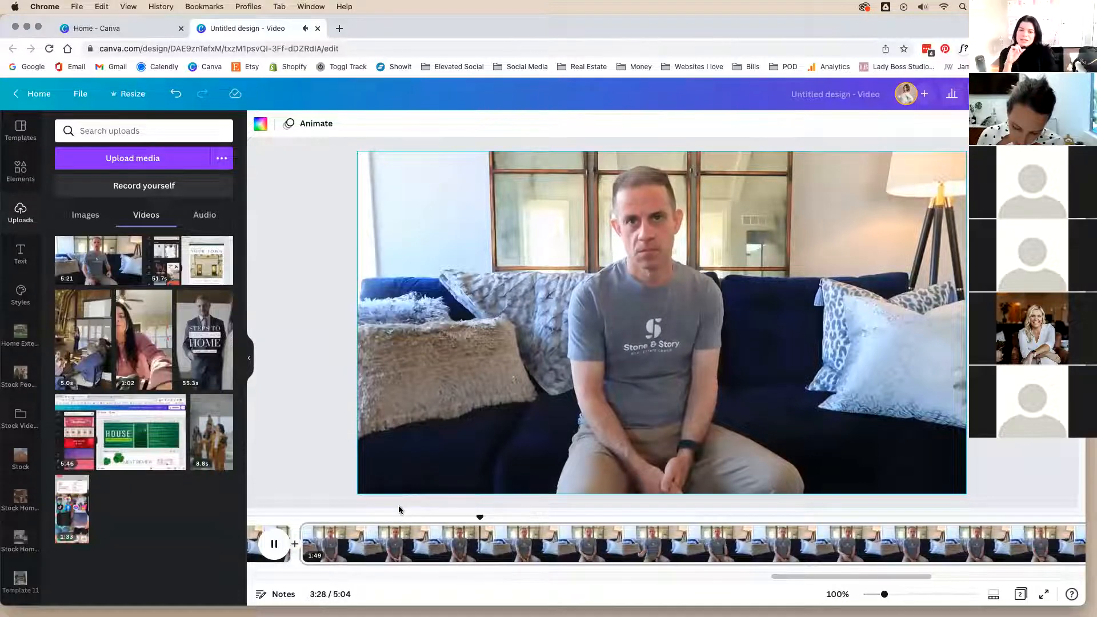
key("space")
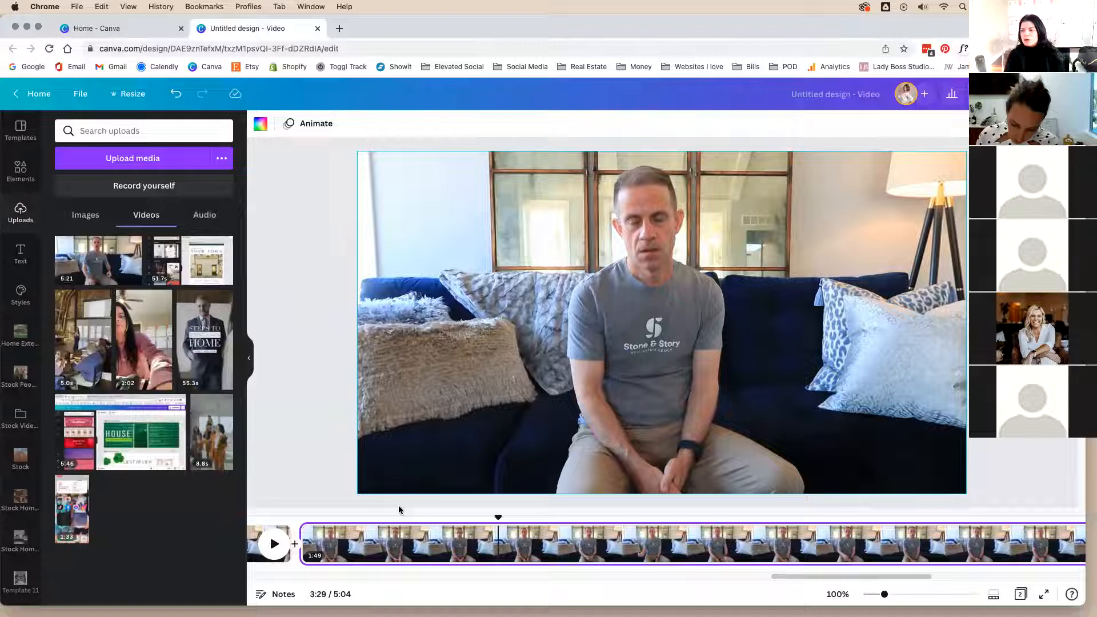
key("space")
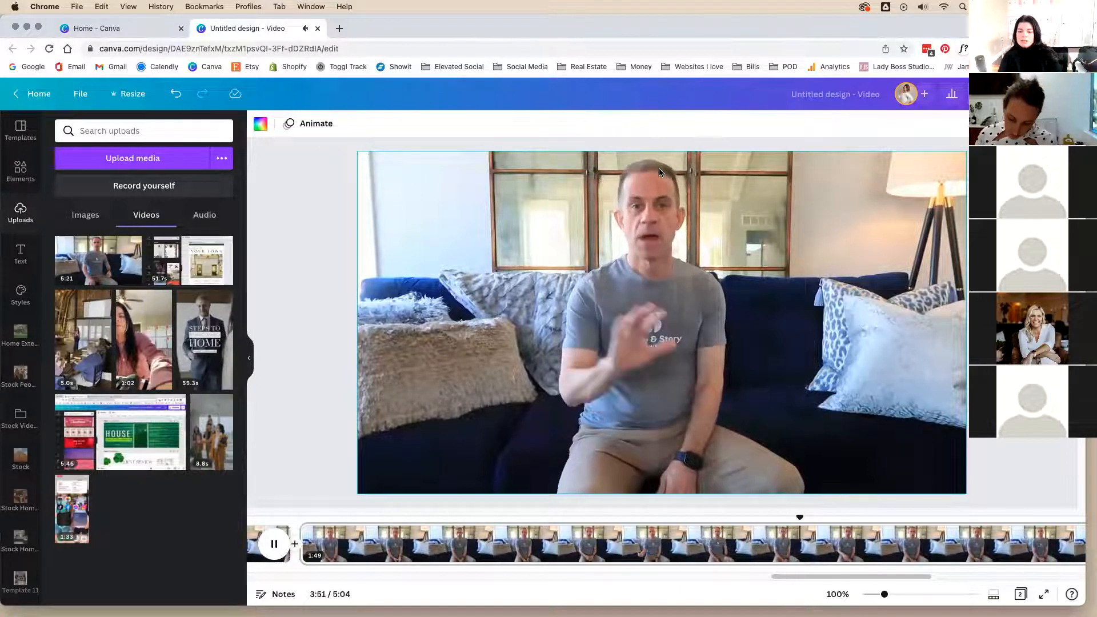
Step: Move the playhead back to 3:50, just before the speaker resumes, and split the second page there
left_click(805, 549)
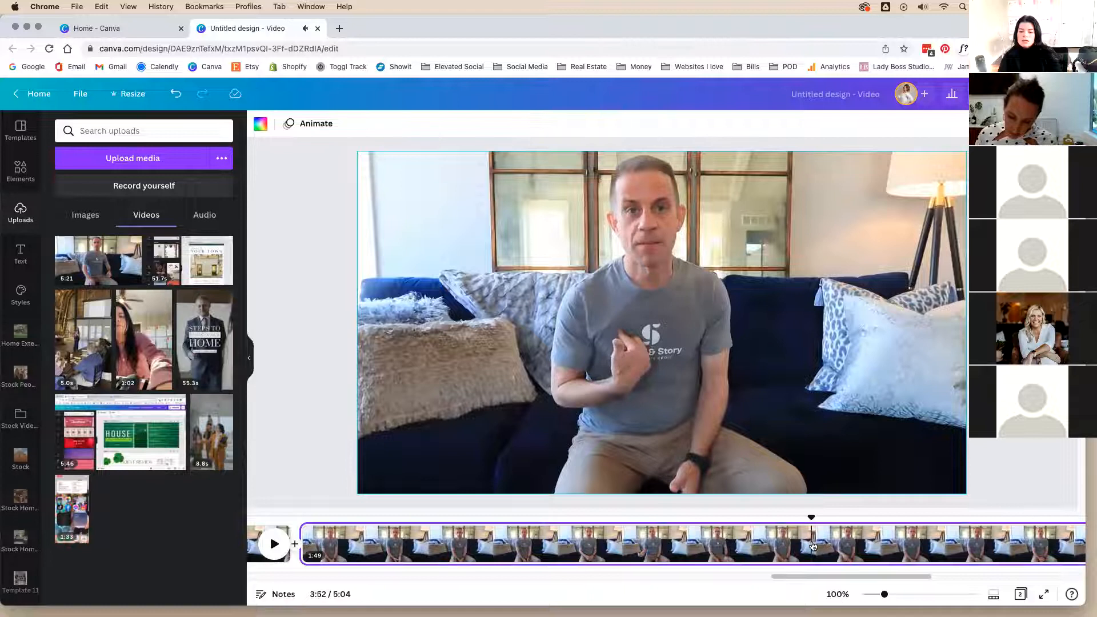
left_click_drag(810, 519, 788, 518)
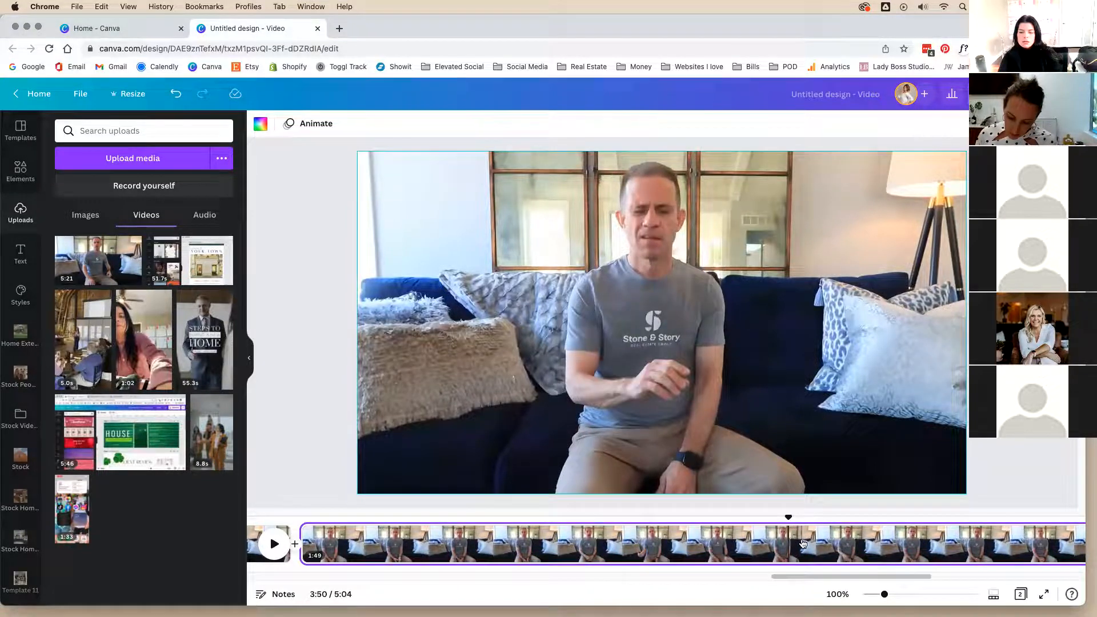
left_click(802, 543)
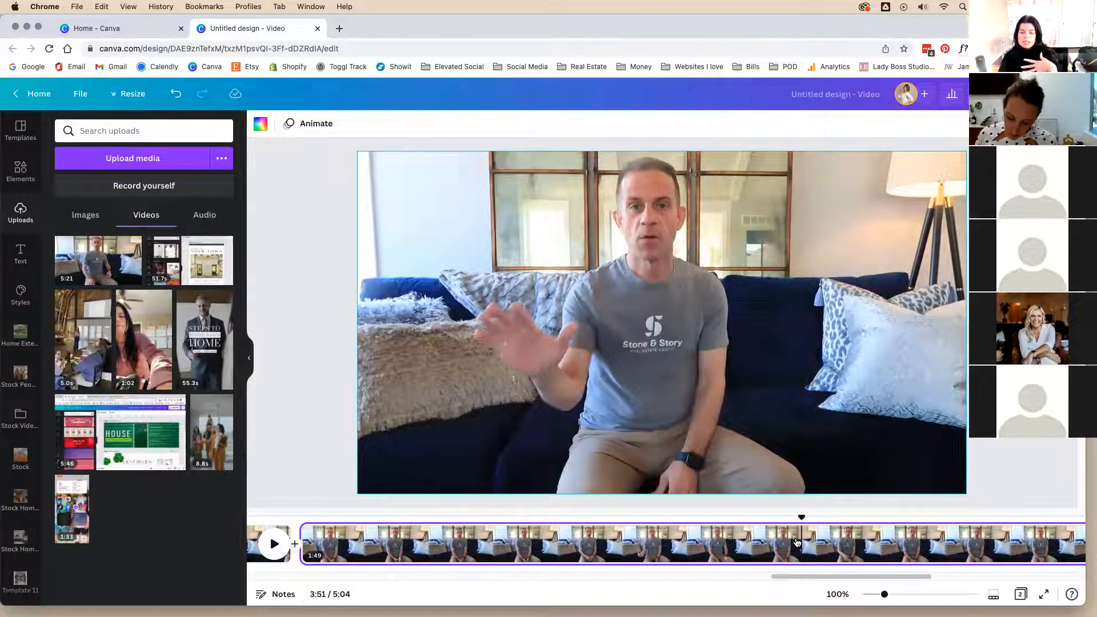
right_click(801, 540)
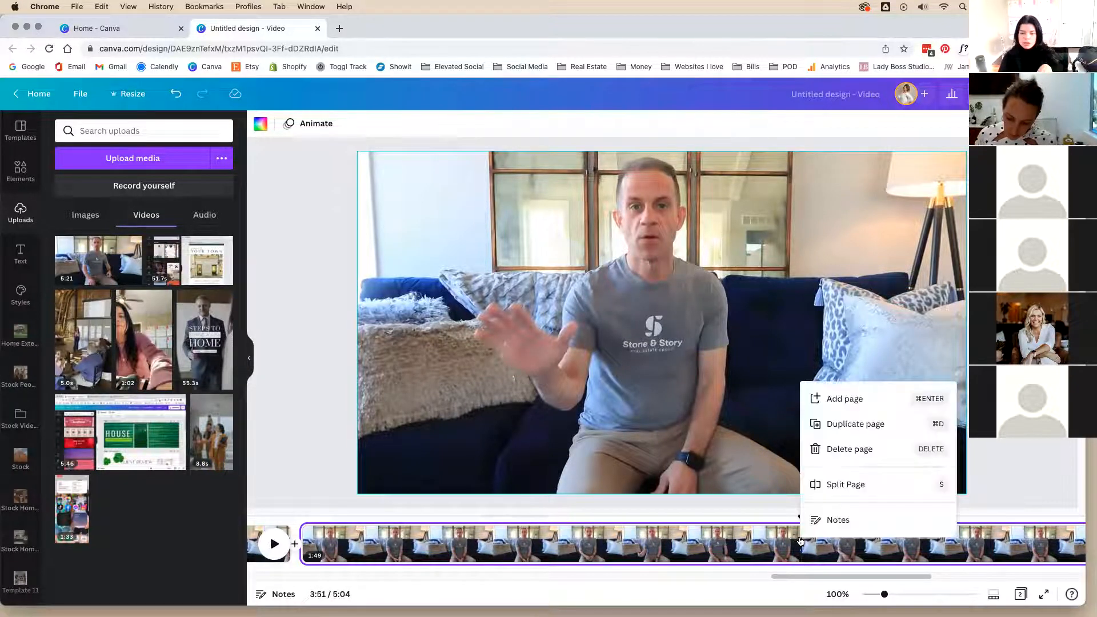
left_click(800, 540)
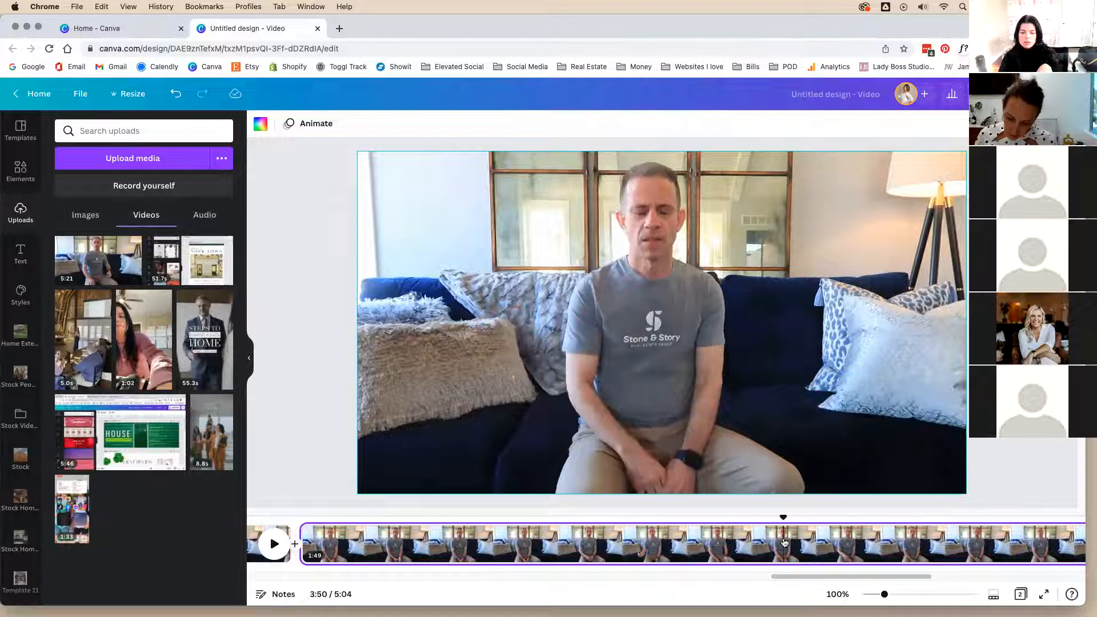
right_click(800, 534)
left_click(800, 485)
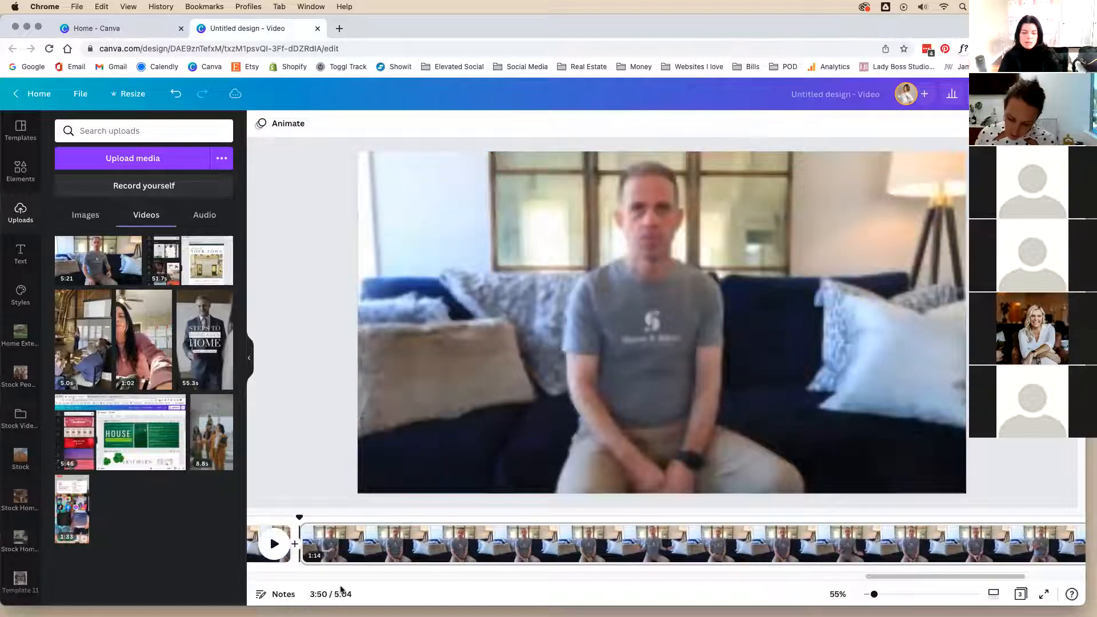
Step: Delete the 35.2-second clip between the two splits
scroll(860, 574, "left", 5)
left_click(949, 537)
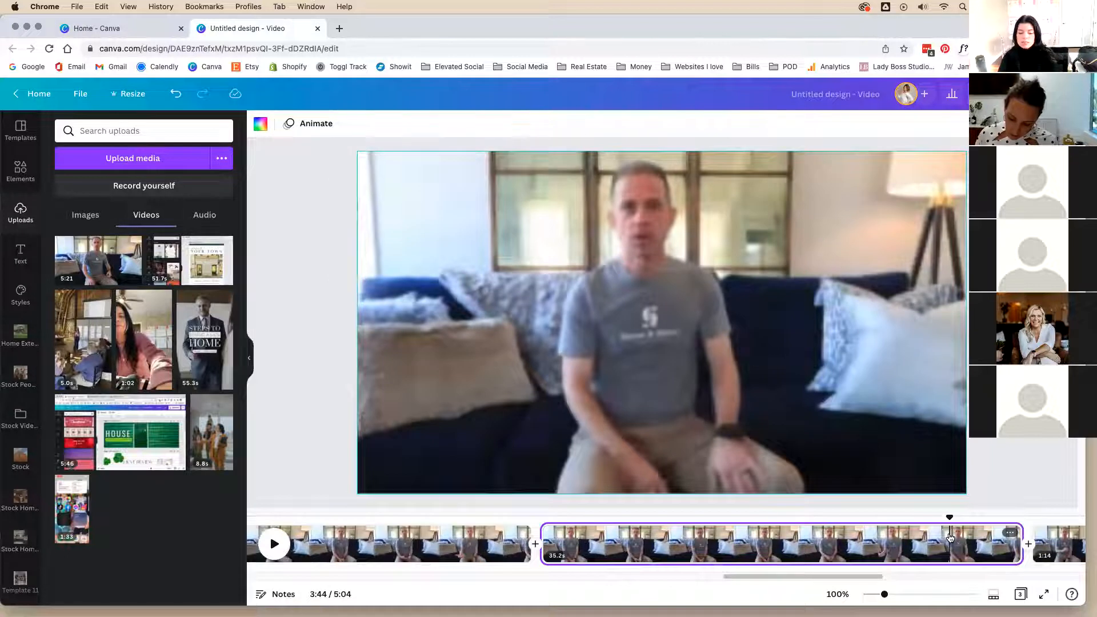
key("Delete")
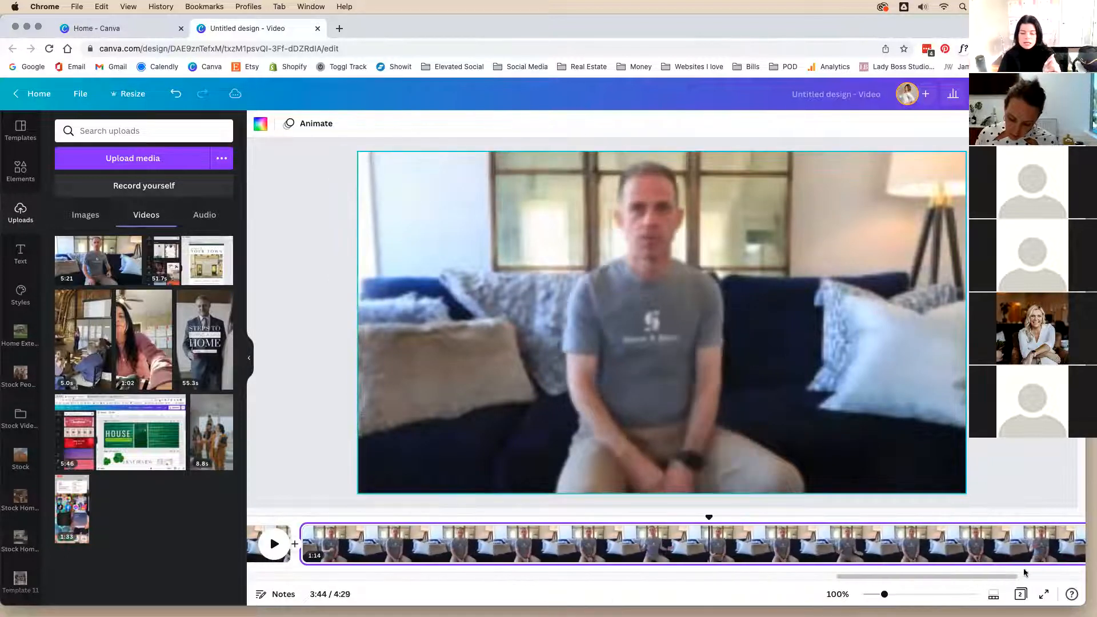
Step: Play the video from about 3:12 across the new cut to check the join, and pause at about 3:37
left_click_drag(1012, 577, 957, 575)
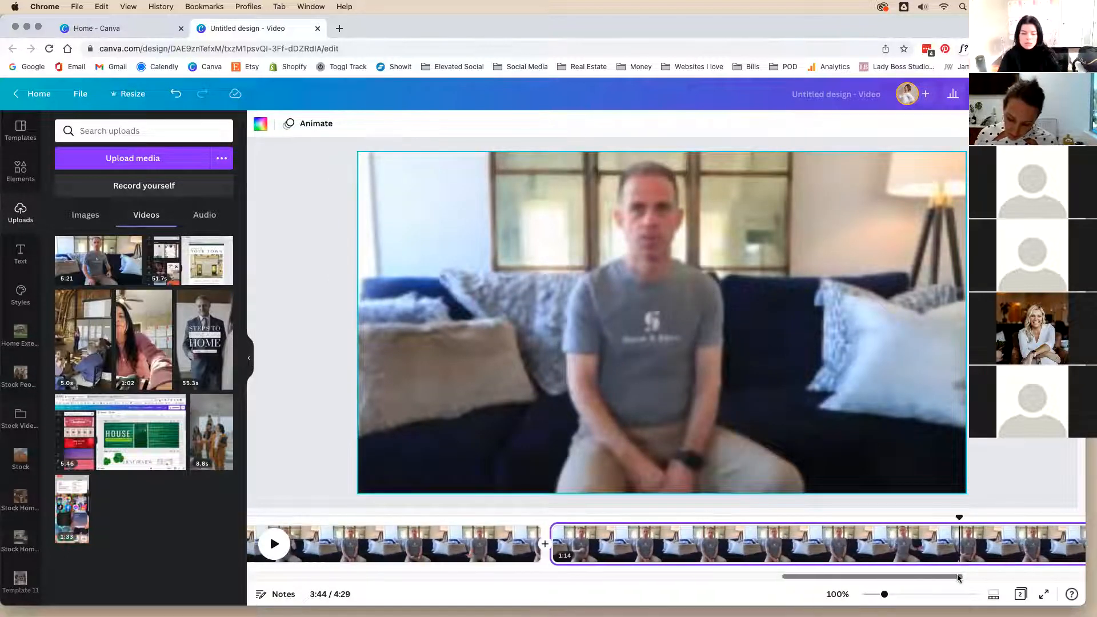
left_click(529, 534)
left_click(523, 558)
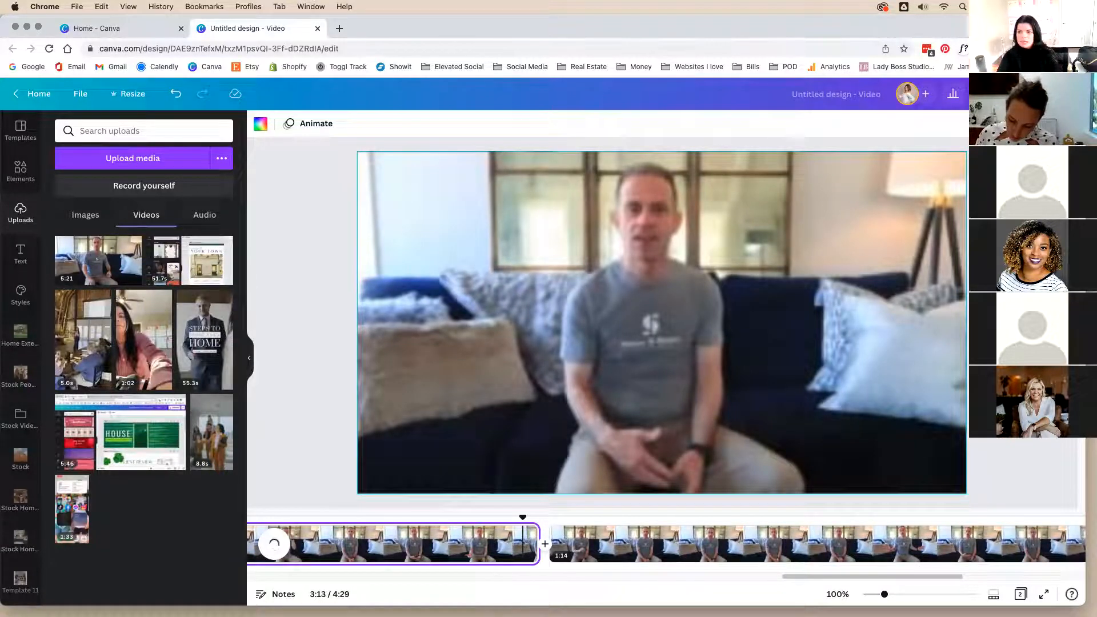
mouse_move(522, 518)
left_mouse_down()
mouse_move(533, 519)
mouse_move(519, 520)
left_mouse_up()
left_click(509, 533)
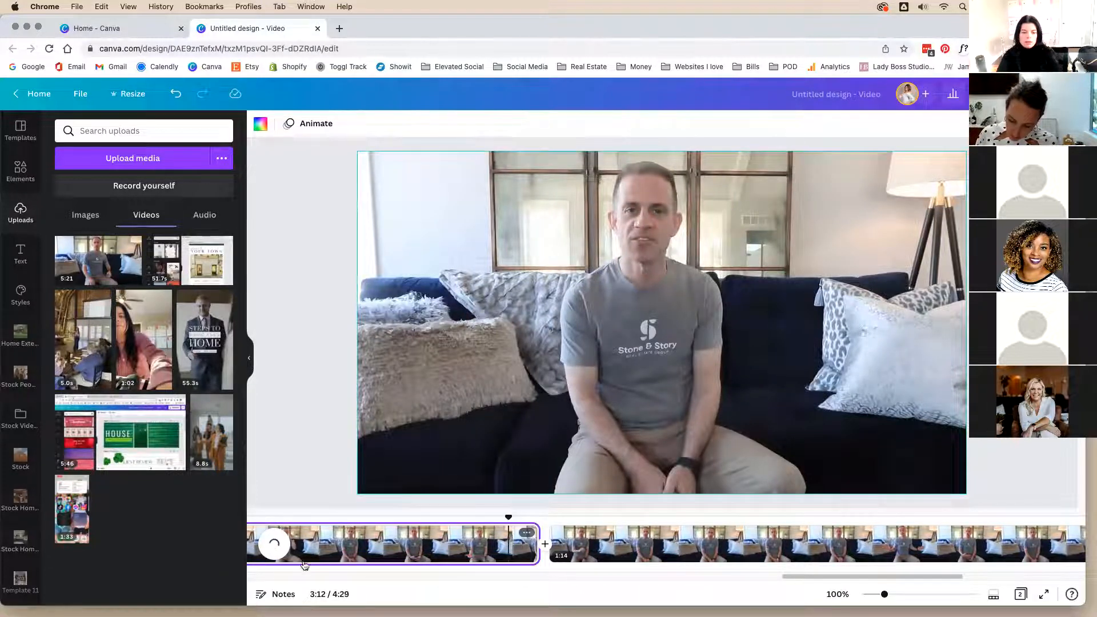
left_click(322, 285)
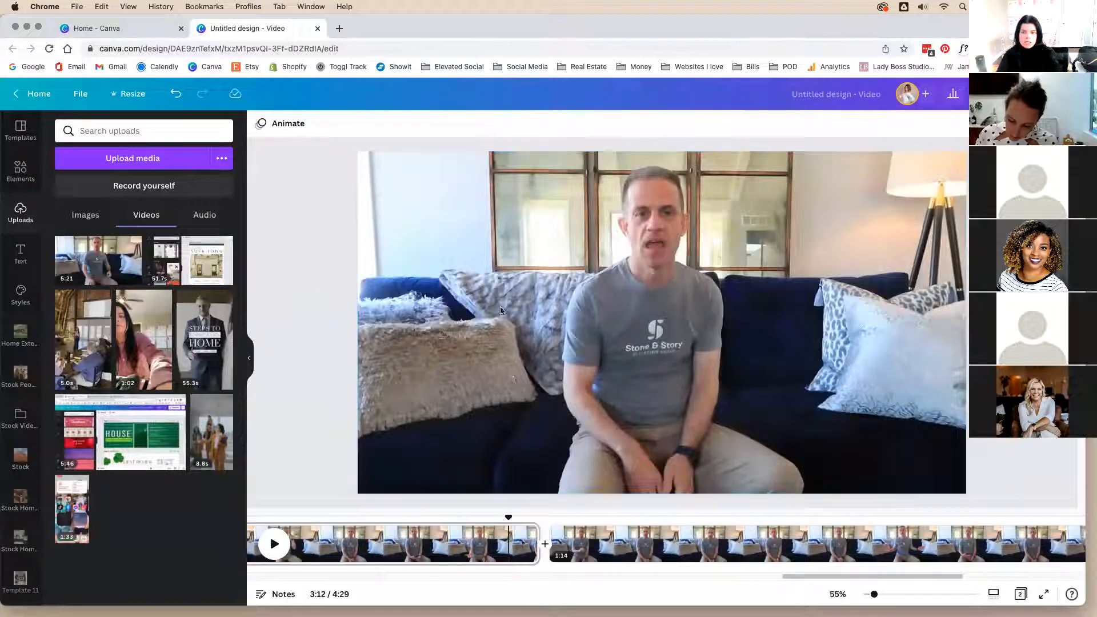
left_click_drag(861, 578, 826, 578)
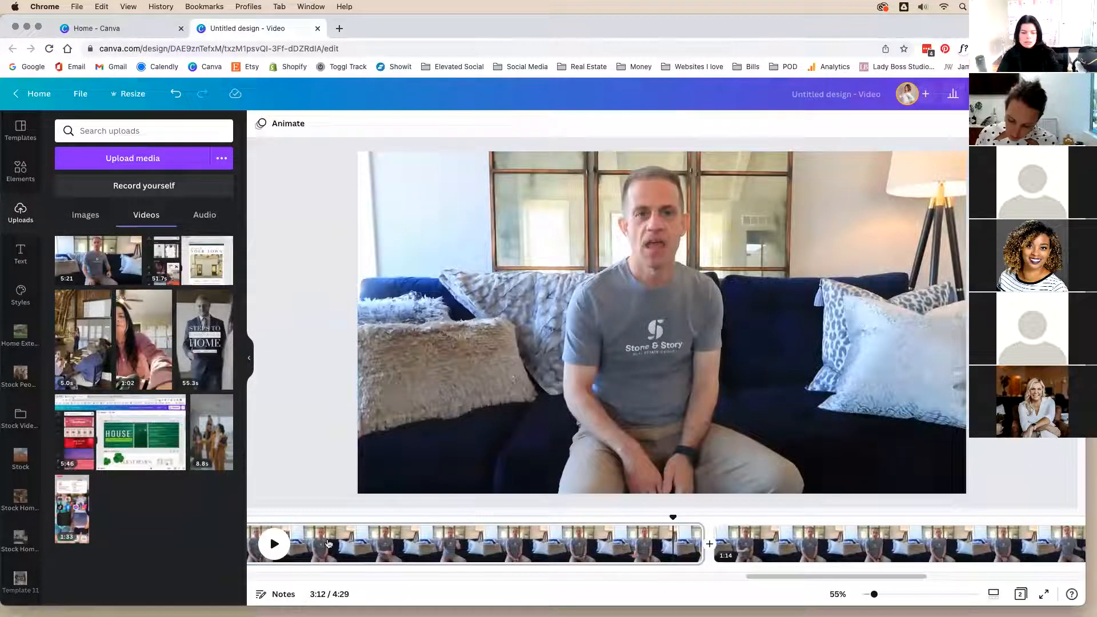
left_click(274, 544)
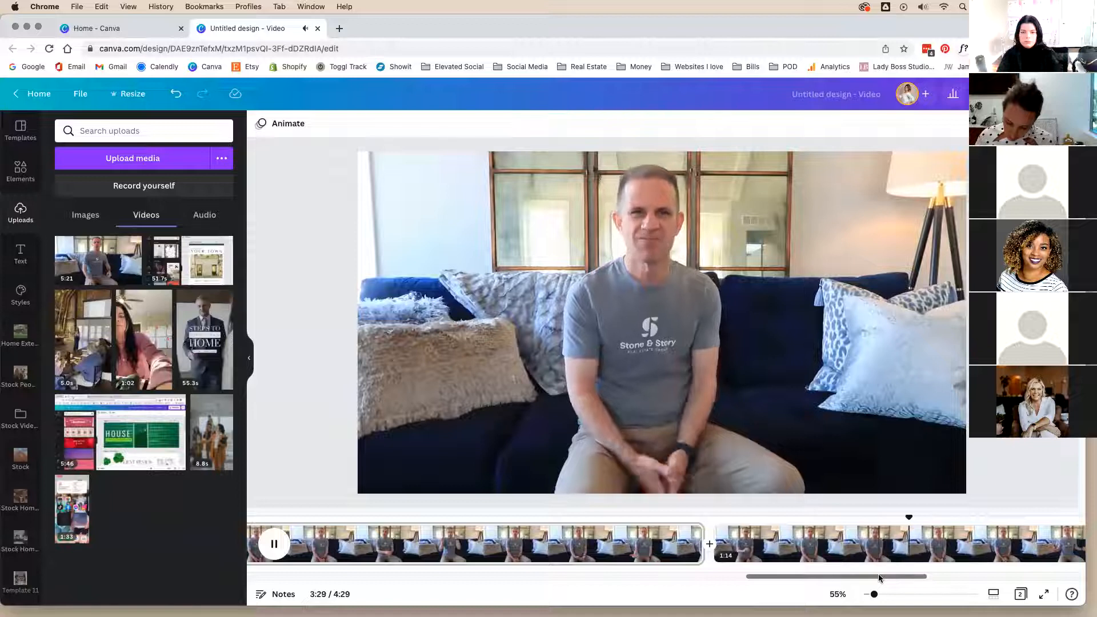
left_click_drag(903, 573, 957, 572)
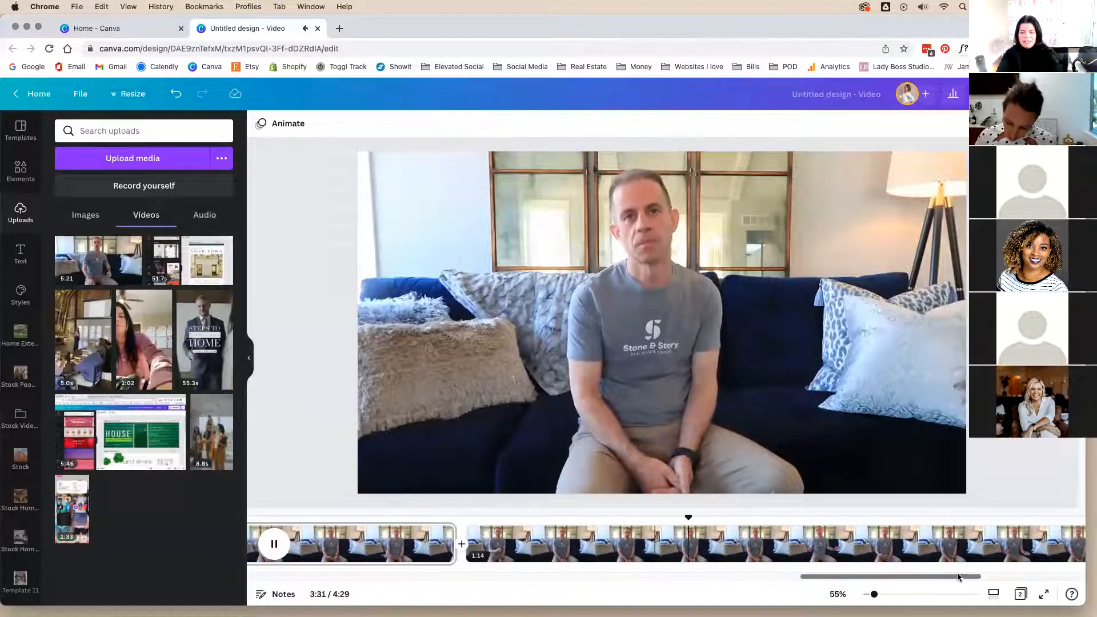
left_click(277, 544)
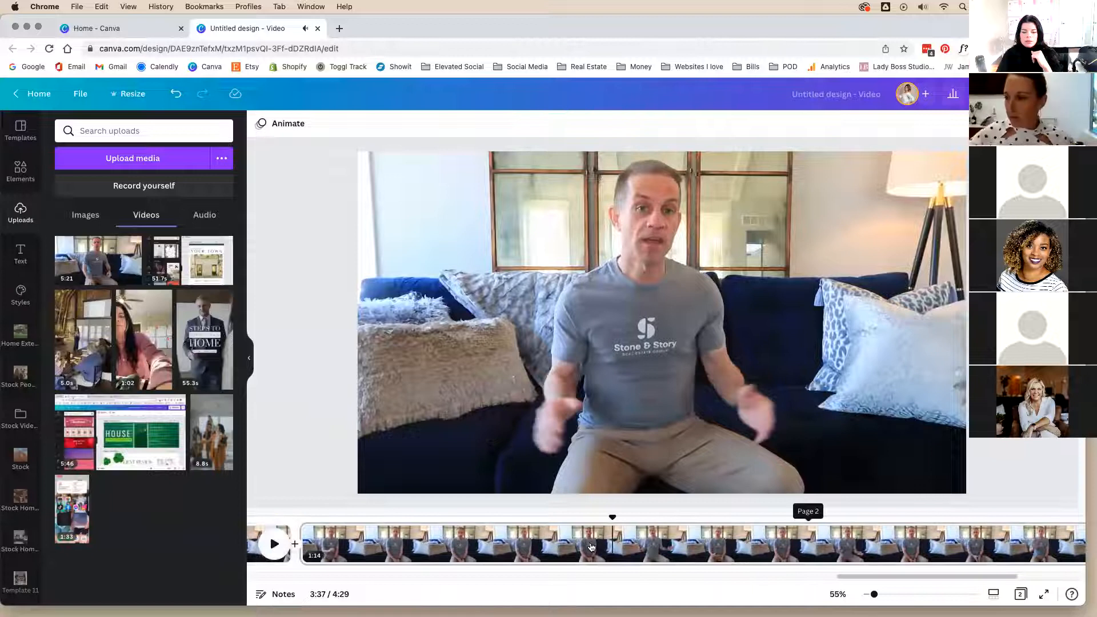
Step: Fine-tune the playhead position around 3:37 and split the last page there
left_click(589, 543)
left_click(274, 543)
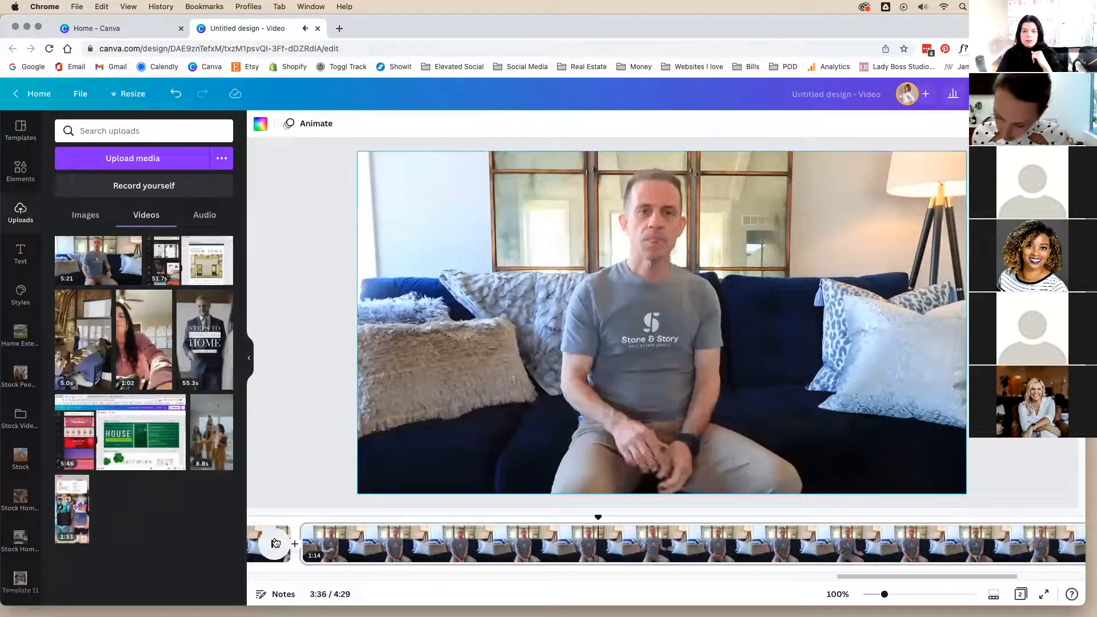
left_click(600, 517)
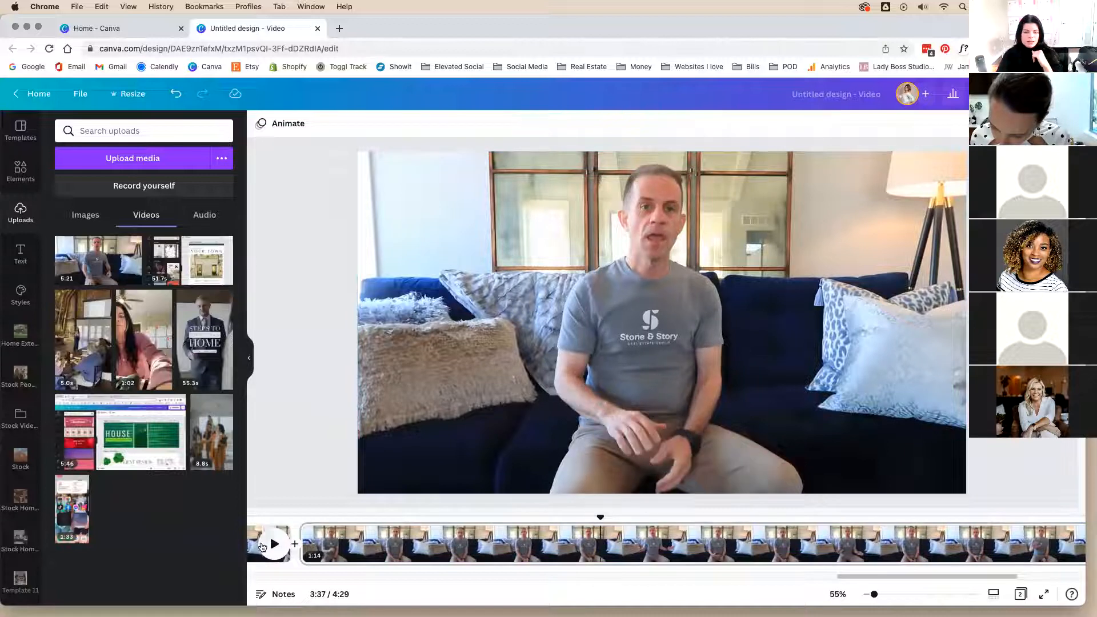
right_click(598, 547)
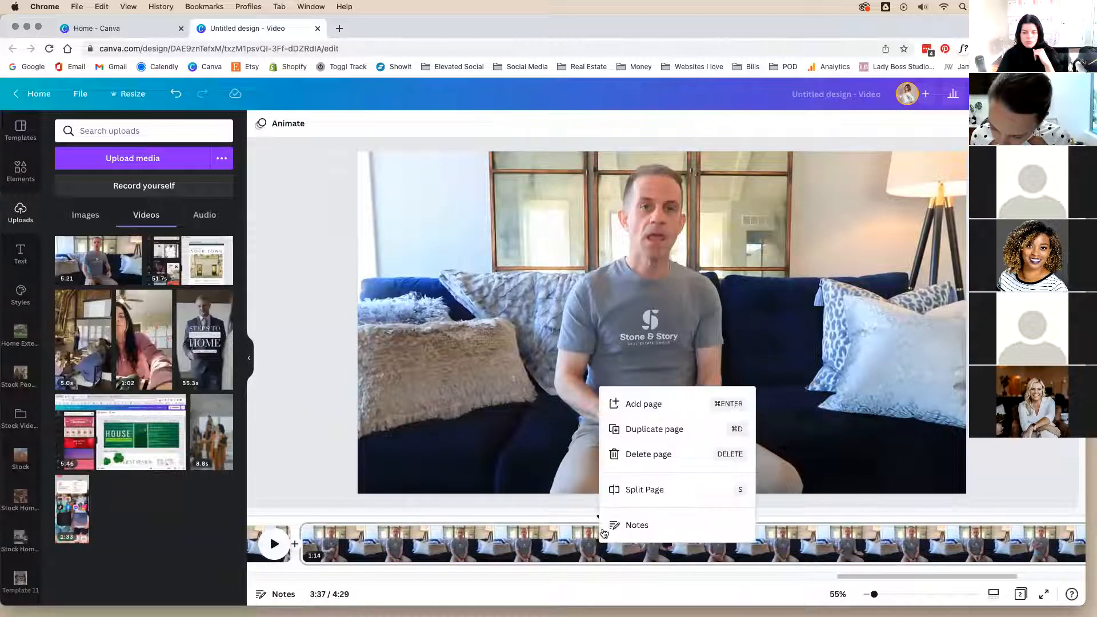
left_click(616, 489)
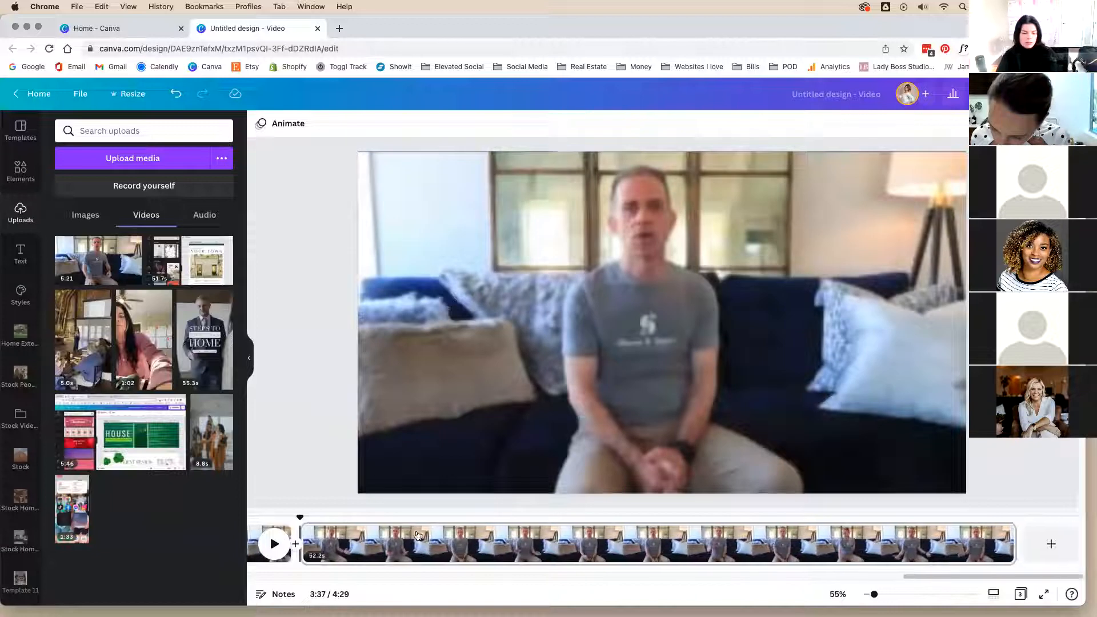
Step: Delete the middle clip between 3:15 and the new split at 3:37
left_click_drag(937, 576, 837, 576)
left_click(666, 547)
key("Delete")
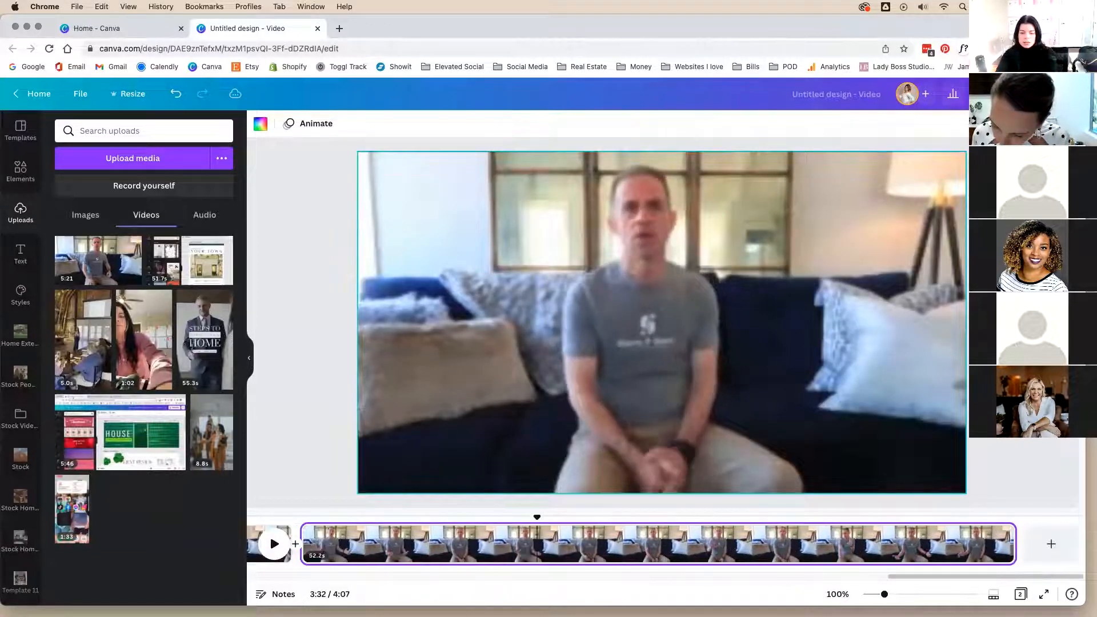
Step: Return the playhead to the start of the 52.2-second clip at 3:15 and play it to about 3:36
left_click_drag(1066, 577, 991, 578)
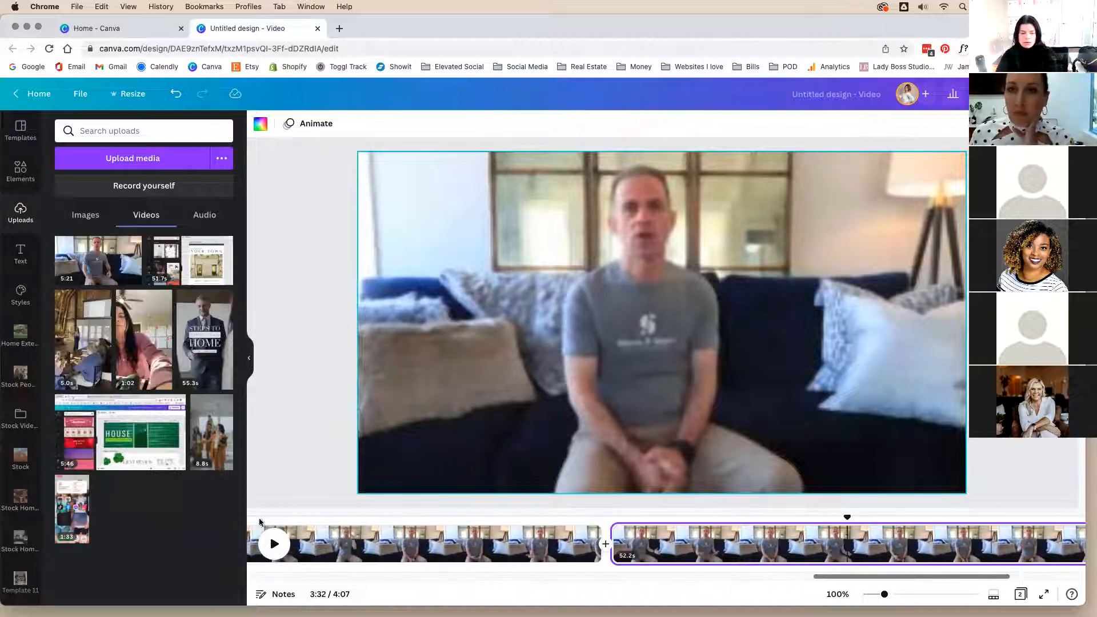
left_click(274, 543)
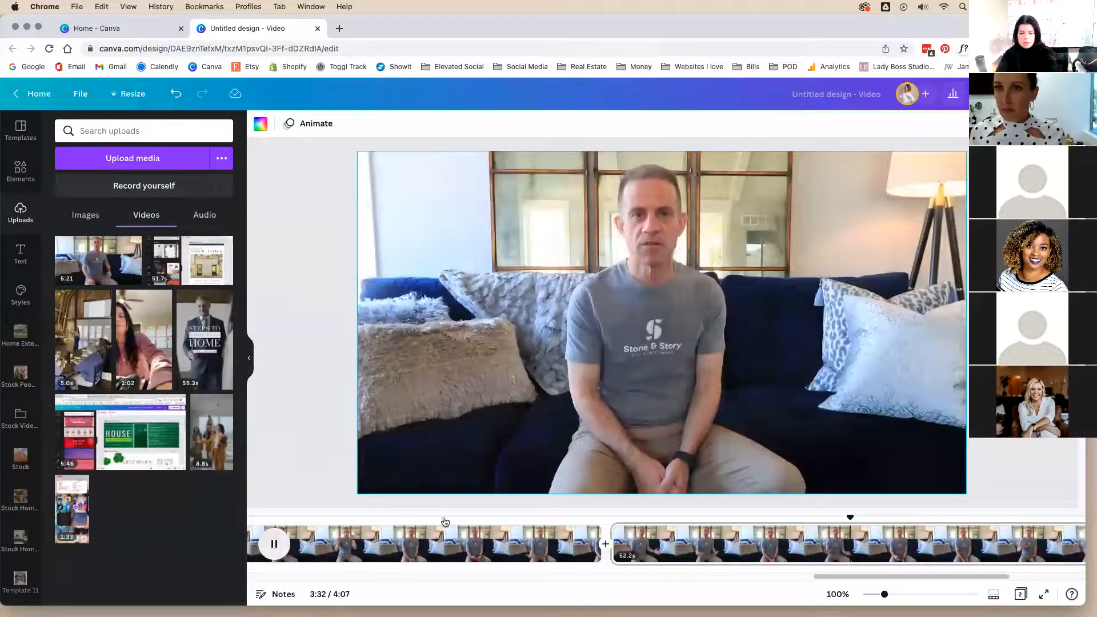
left_click_drag(850, 517, 618, 509)
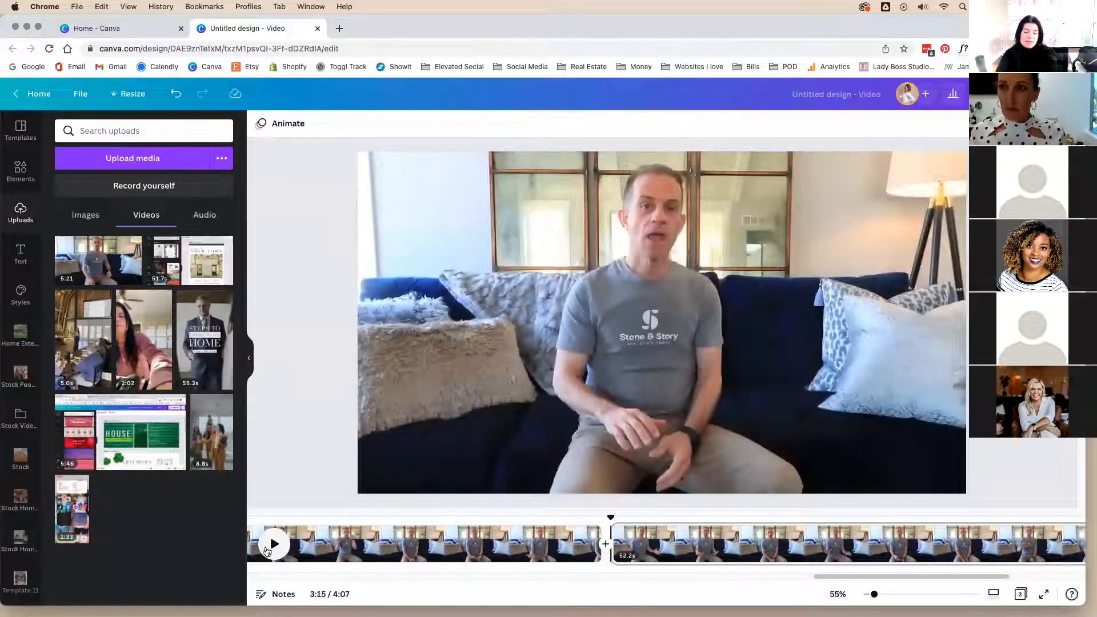
left_click(271, 546)
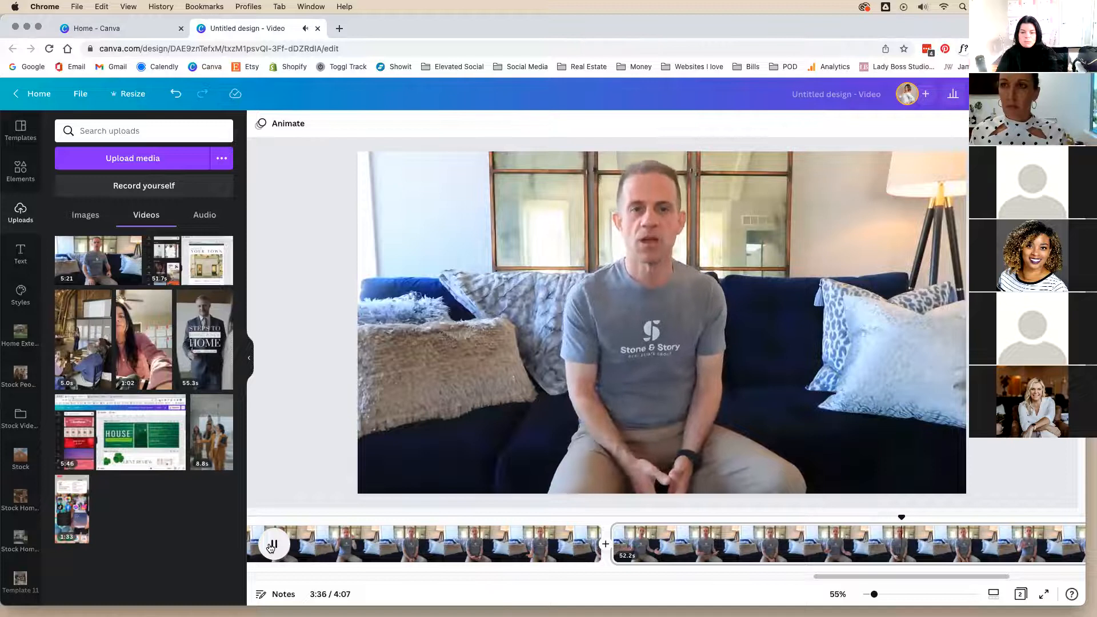
Step: Pause at 3:37 and split the 52.2-second clip there
left_click(273, 544)
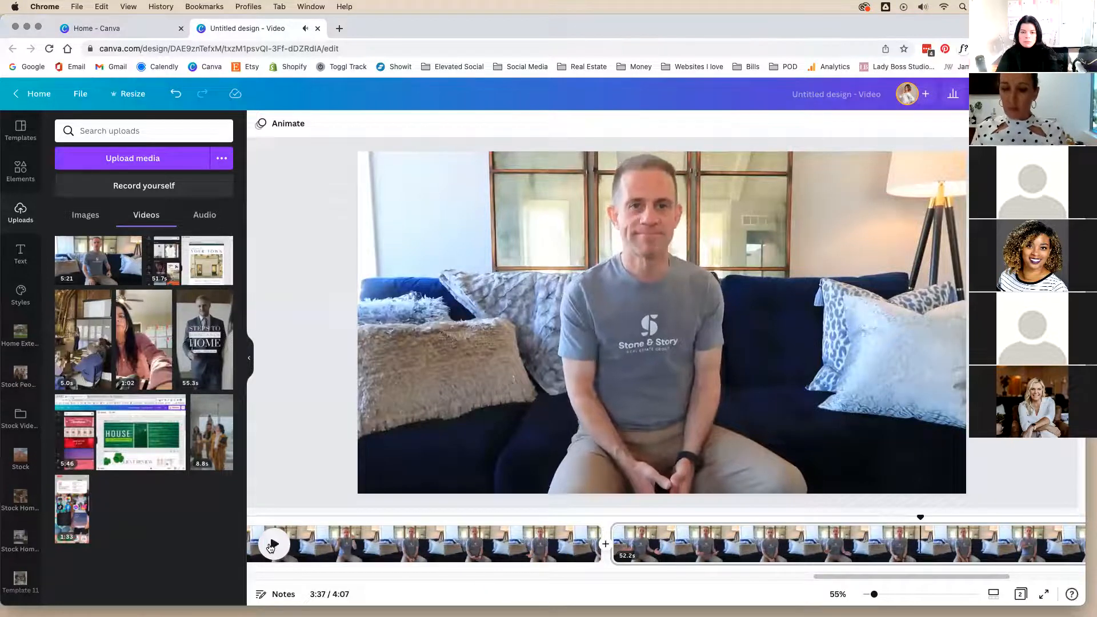
right_click(918, 542)
left_click(948, 482)
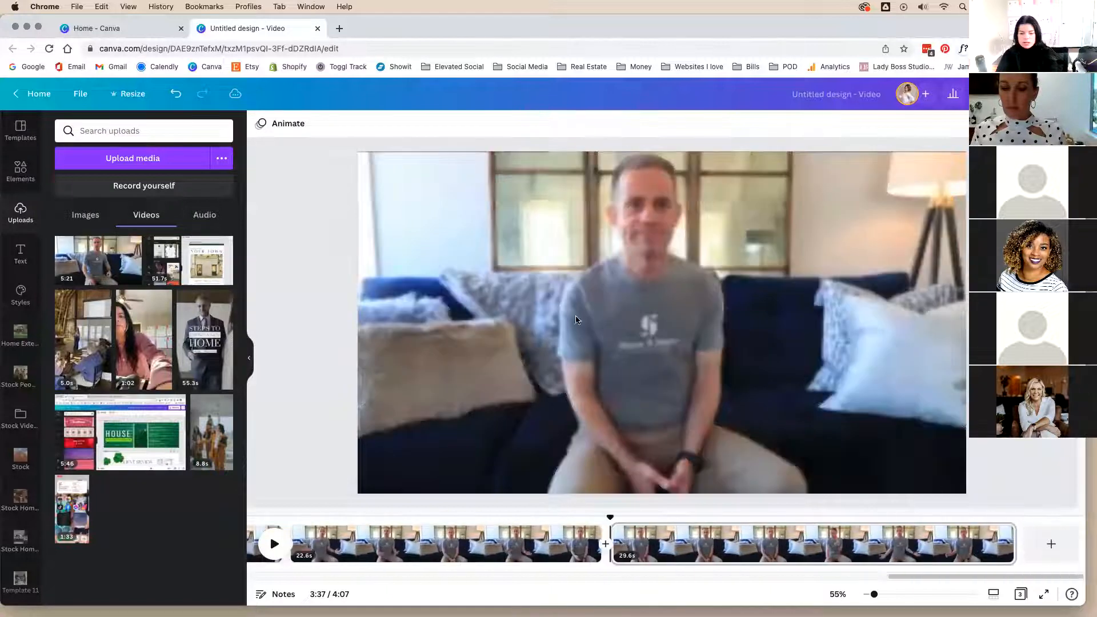
Step: Play the 29.6-second final clip up to about 3:47, move the playhead back to 3:44 and replay that passage
left_click(275, 543)
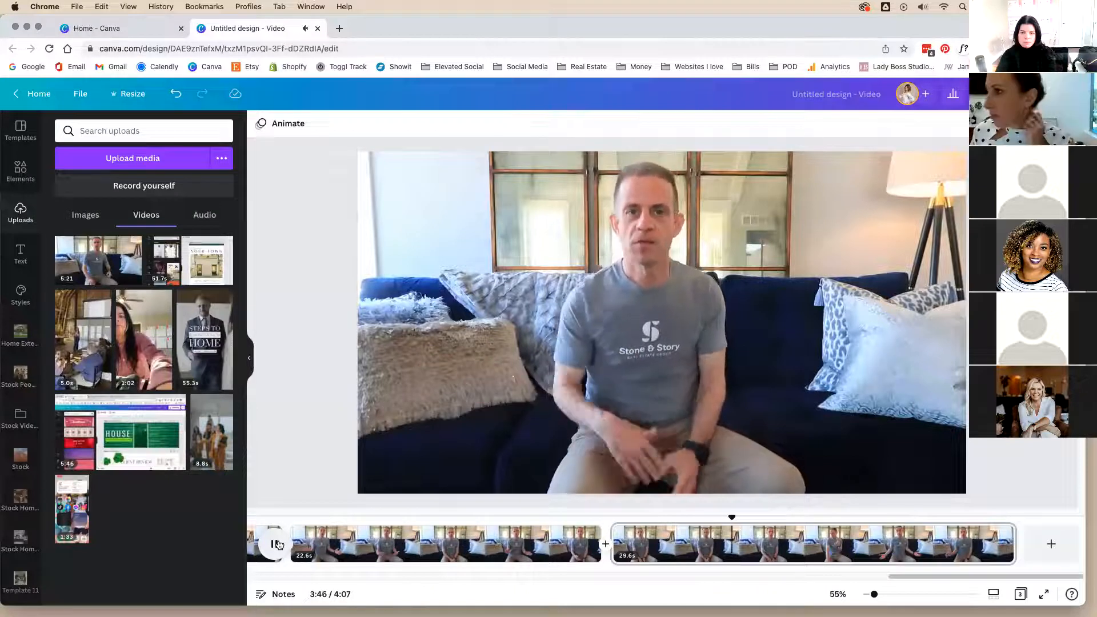
left_click(276, 544)
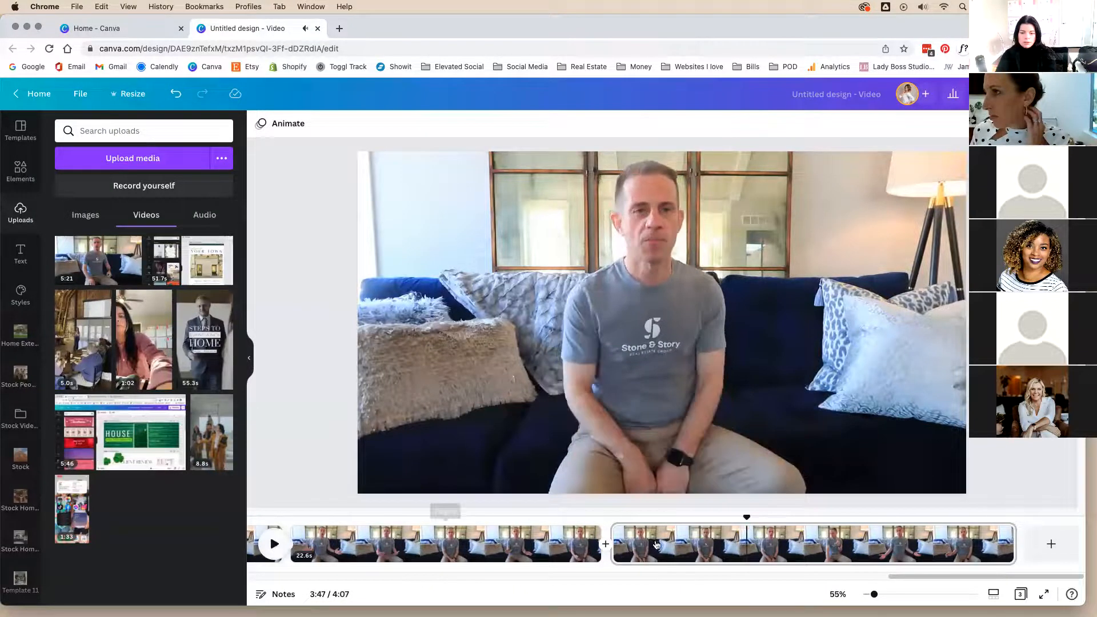
left_click(719, 539)
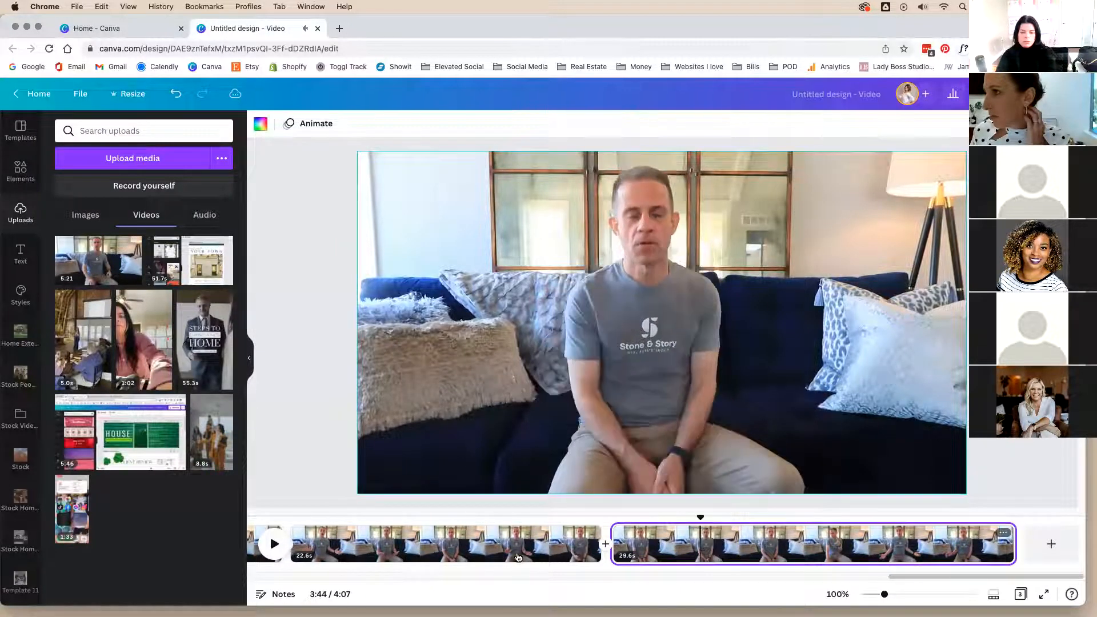
left_click(275, 544)
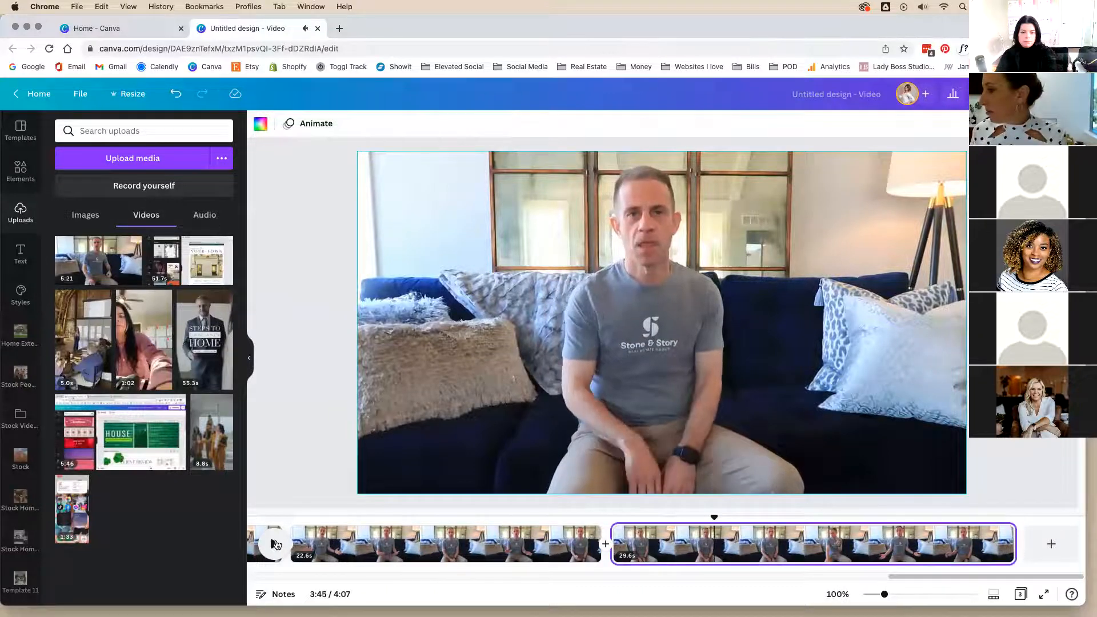
Step: Split the 29.6-second final clip at 3:45 and delete its 7.5-second first part
right_click(715, 540)
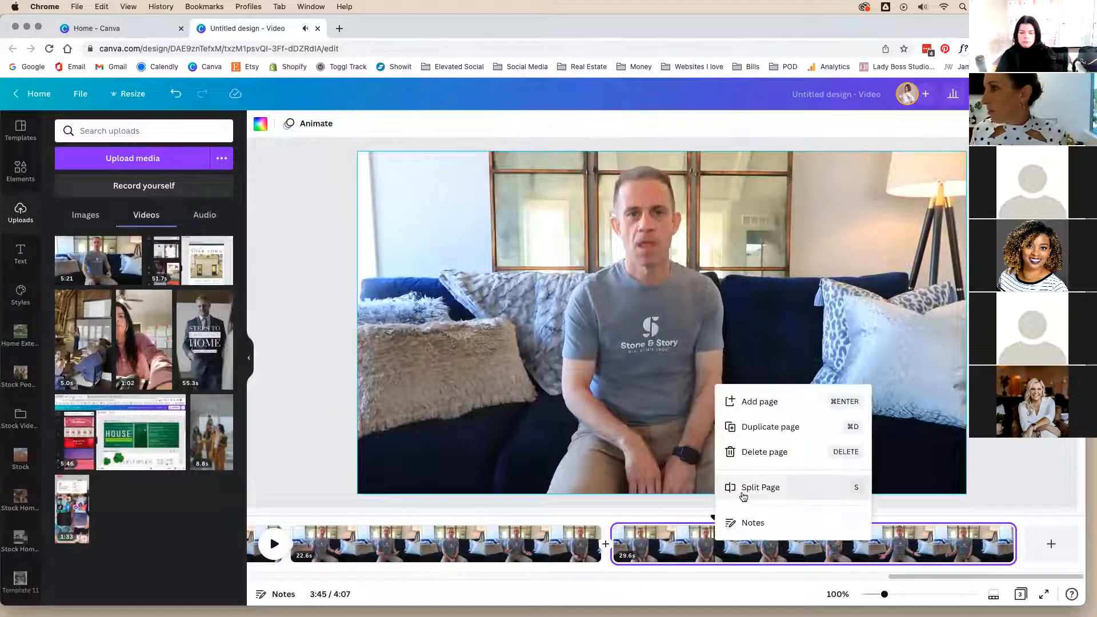
left_click(743, 491)
left_click(683, 545)
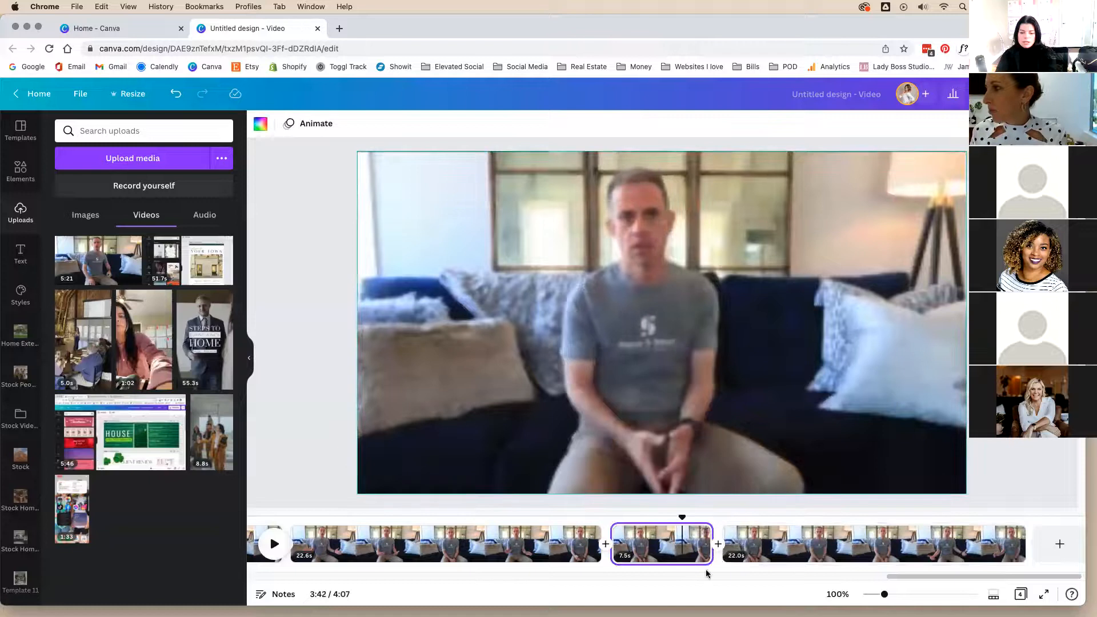
key("Delete")
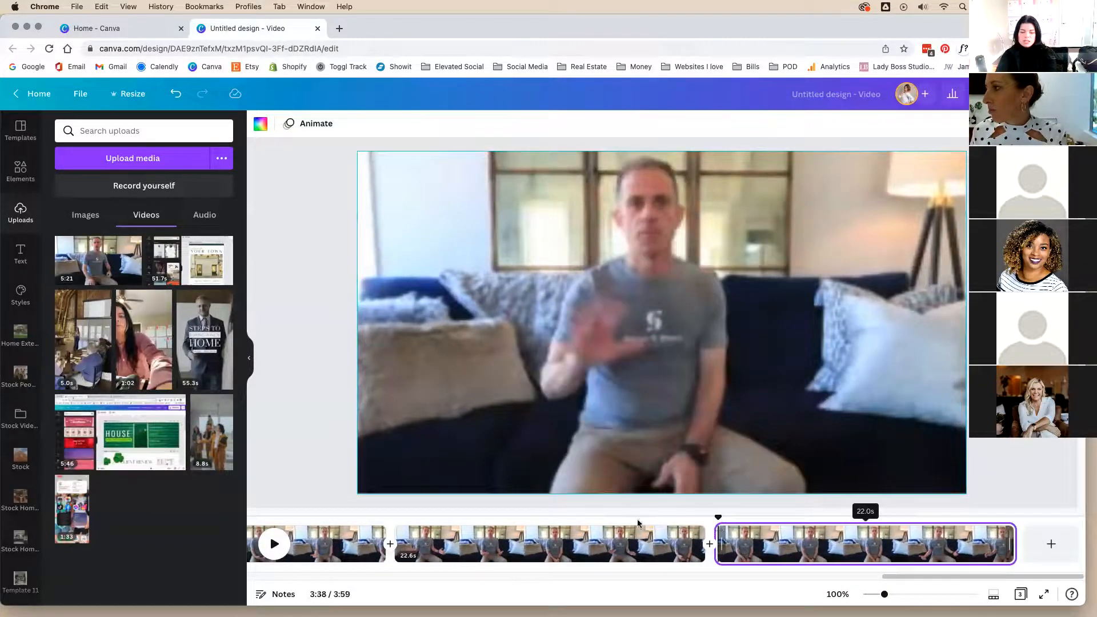
Step: Review the 22.0-second final clip around 3:48 to 3:50, split it at 3:48 and delete the part before the split
left_click(276, 545)
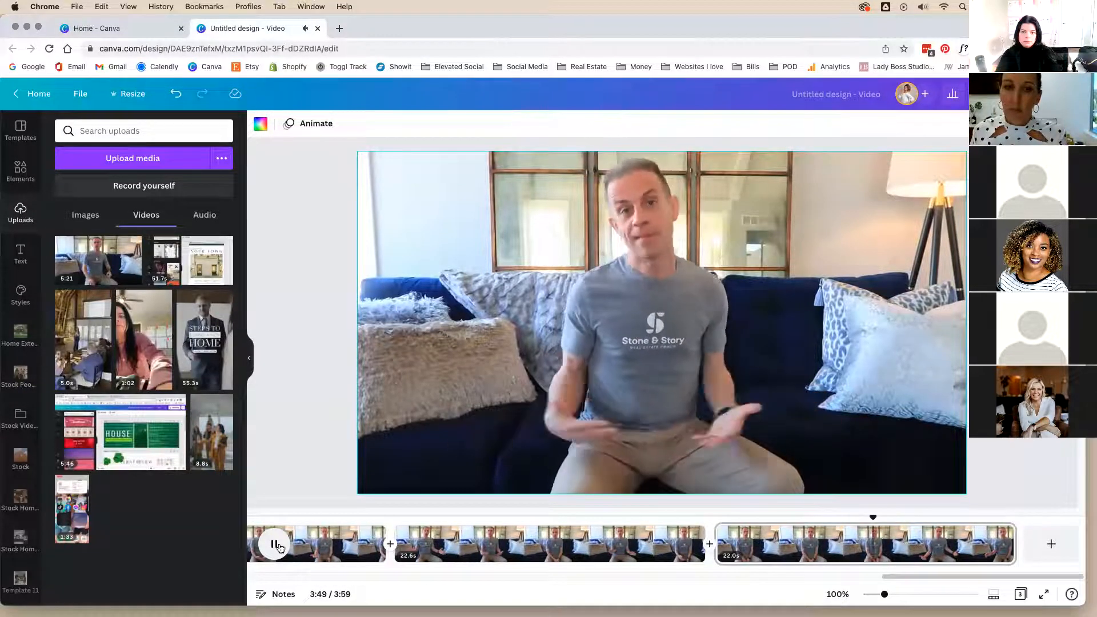
left_click(274, 544)
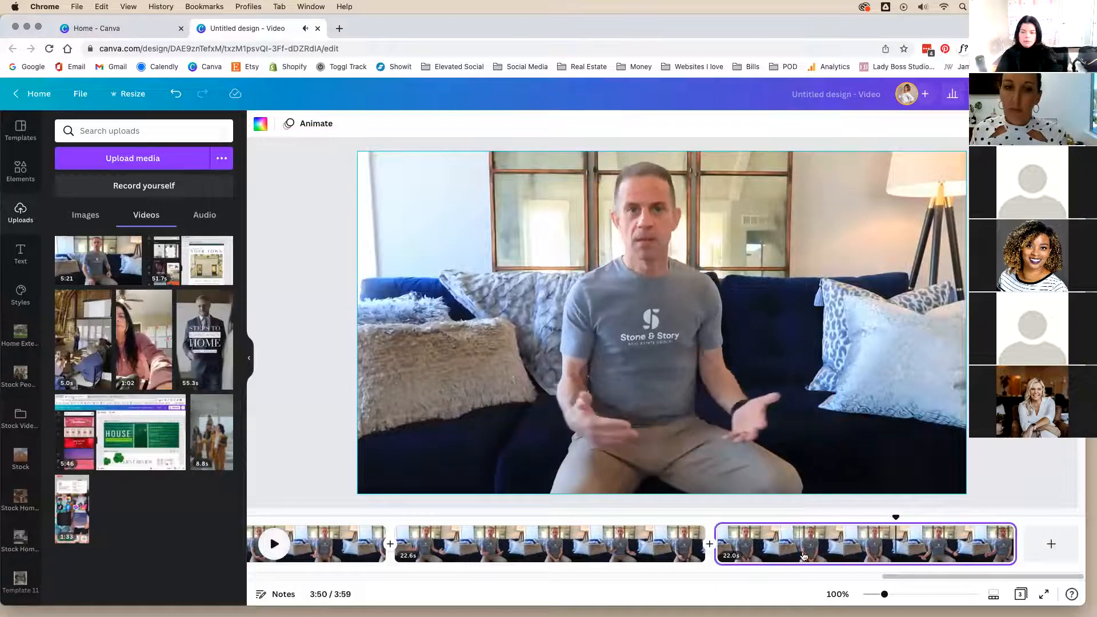
left_click(874, 541)
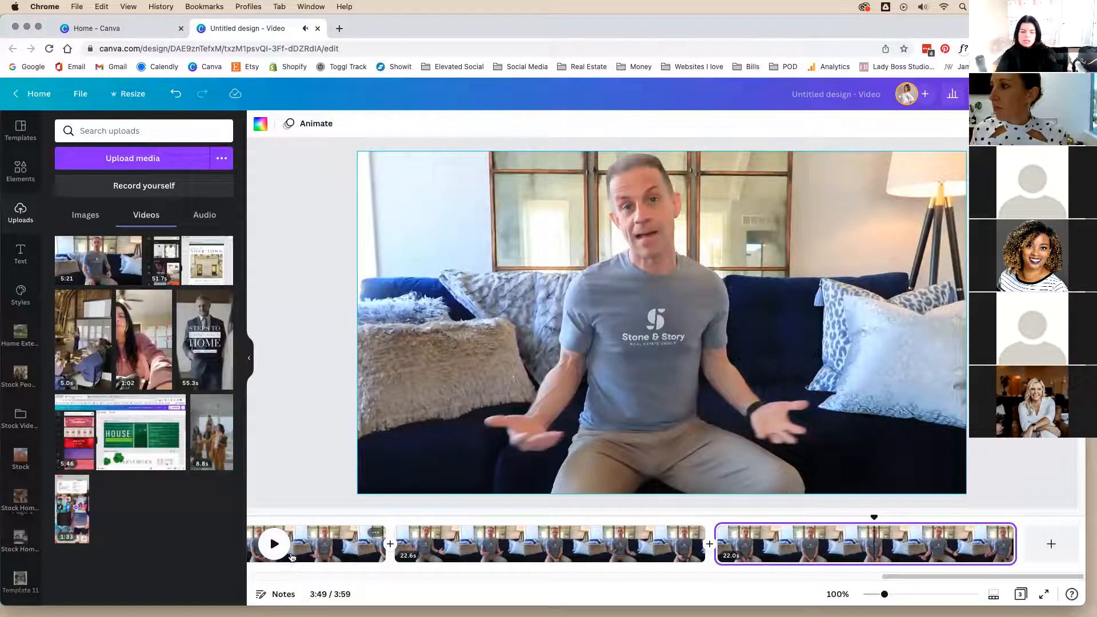
left_click(865, 550)
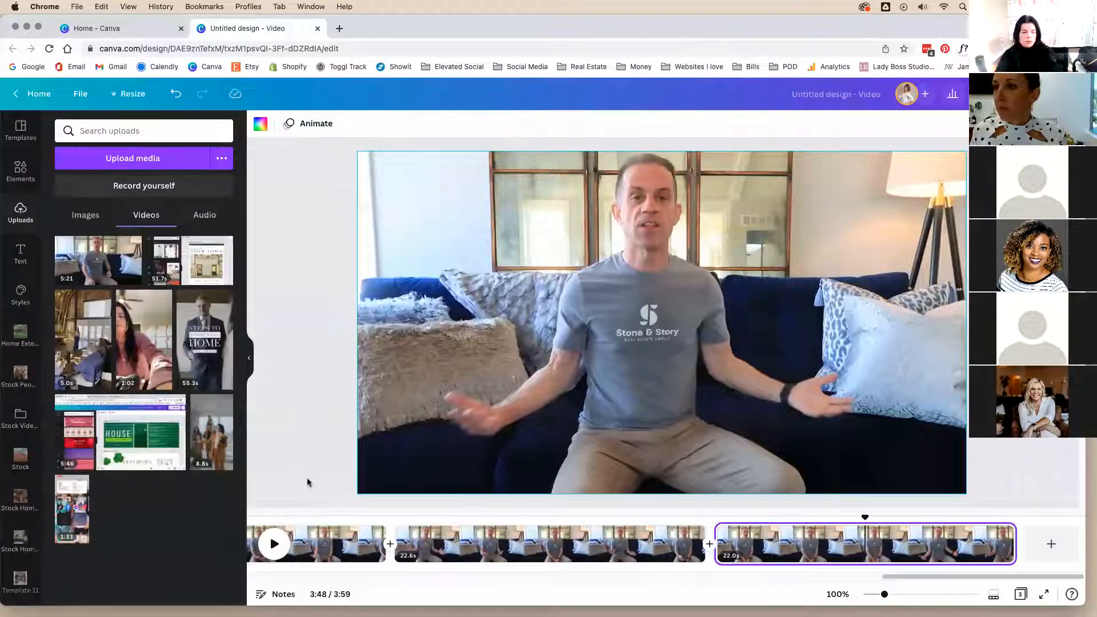
left_click(276, 546)
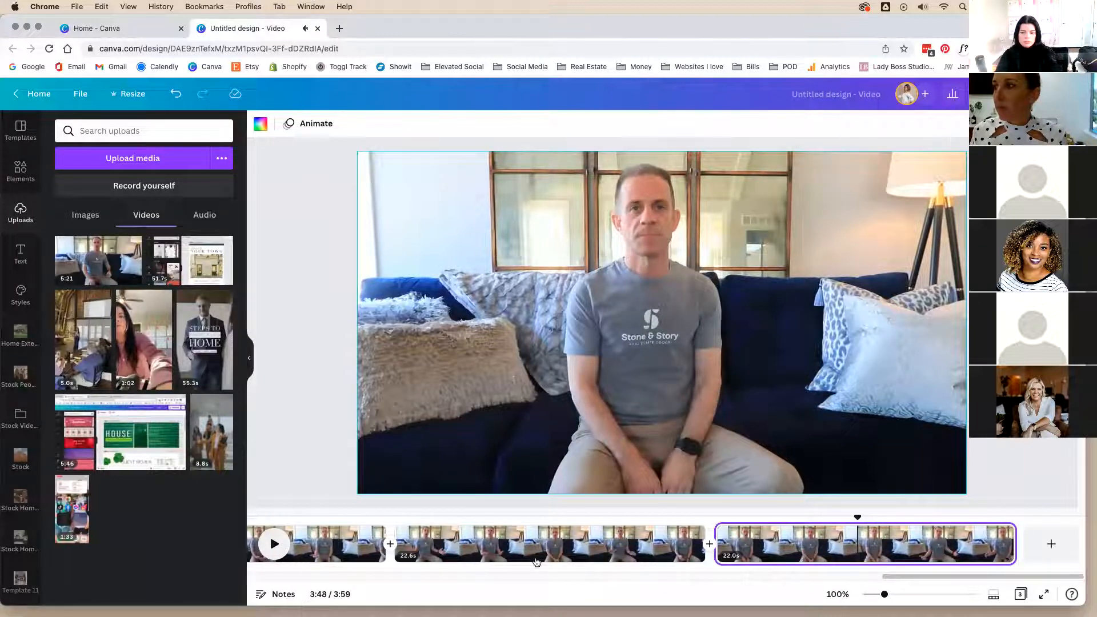
right_click(869, 557)
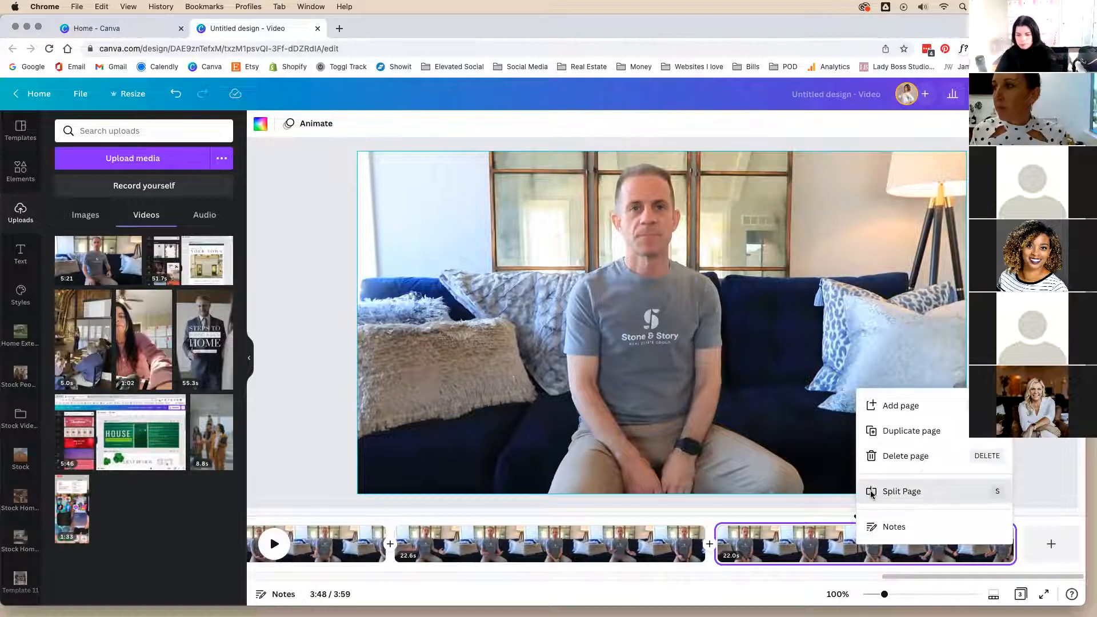
left_click(870, 493)
key("Delete")
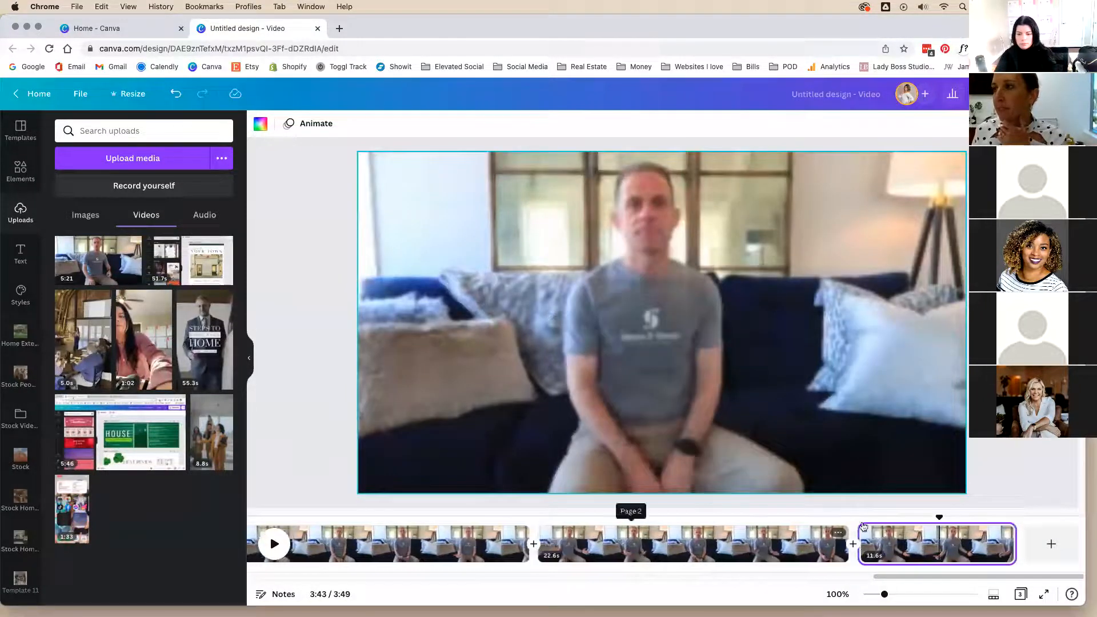
Step: Play the 11.6-second final clip to 3:47, split it there and delete the 1.7-second ending
left_click(274, 545)
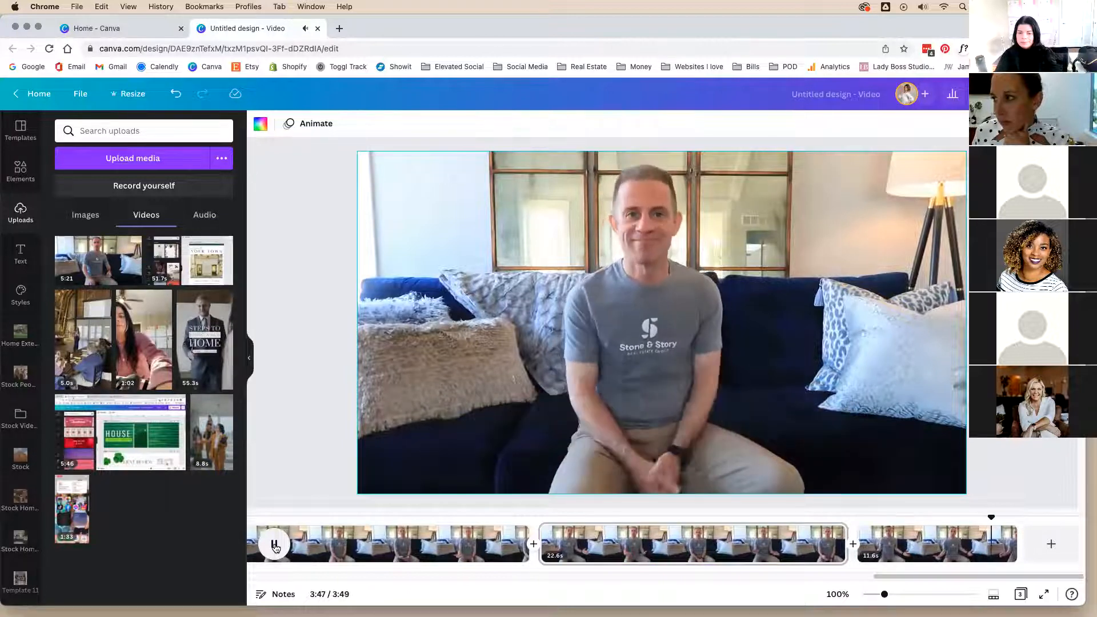
left_click(274, 546)
right_click(974, 540)
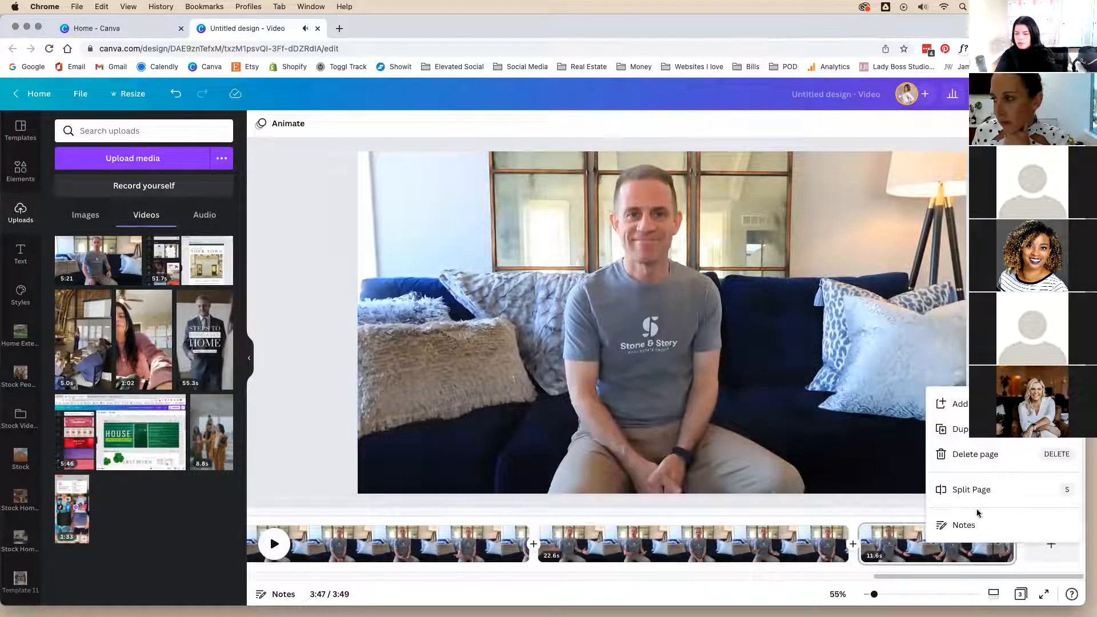
left_click(950, 489)
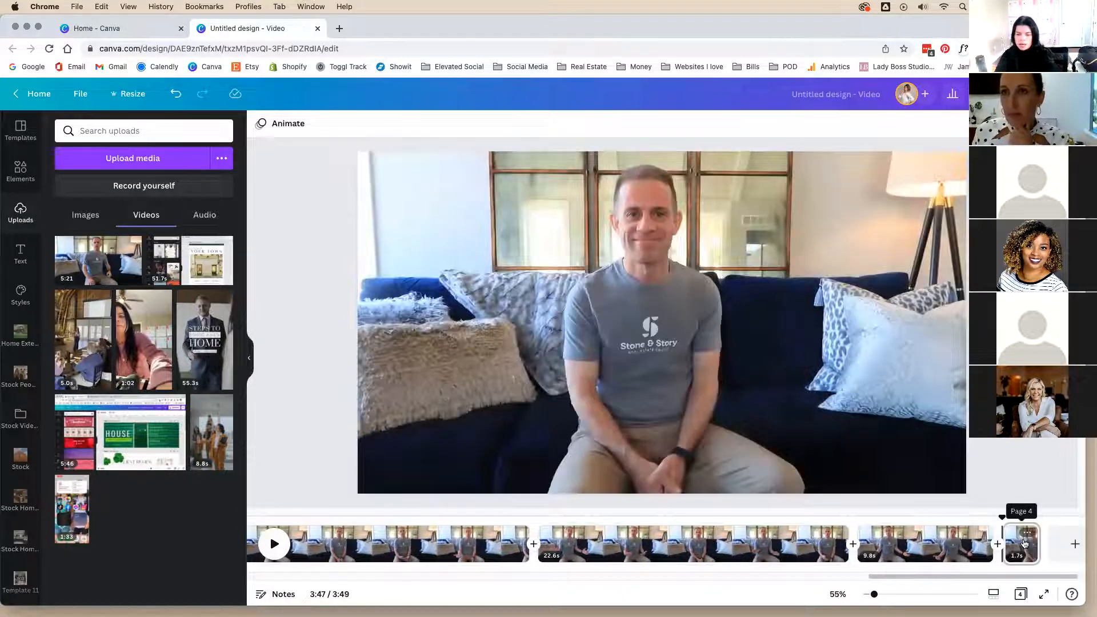
left_click(1016, 542)
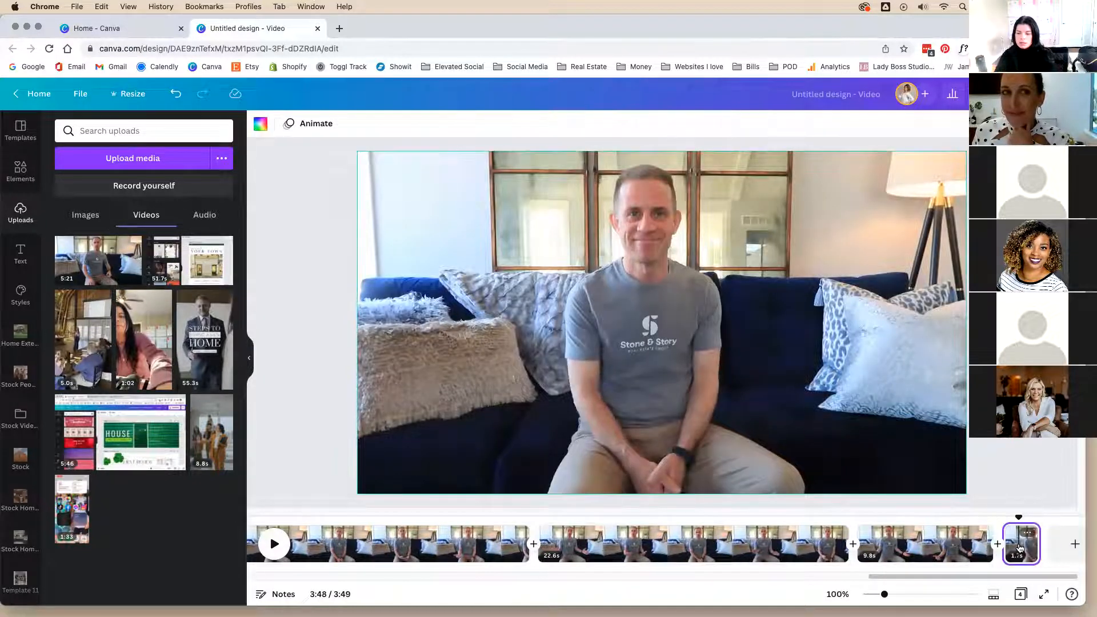
key("Delete")
Step: Play the 22.6-second clip from near its start to about 3:16 and delete the whole clip
left_click(688, 544)
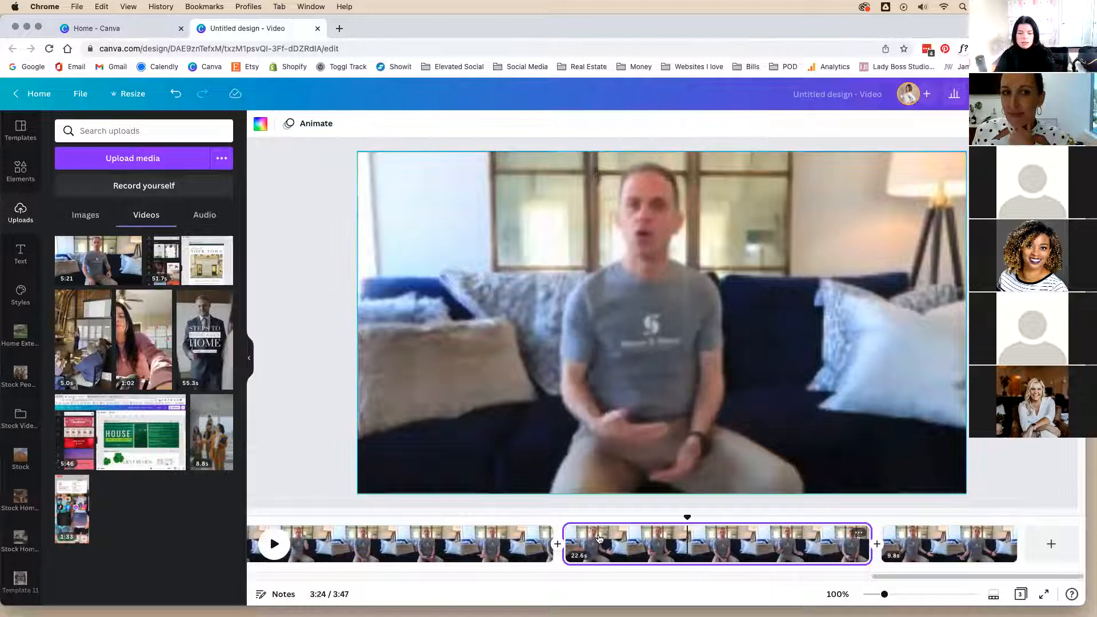
left_click(572, 536)
key("space")
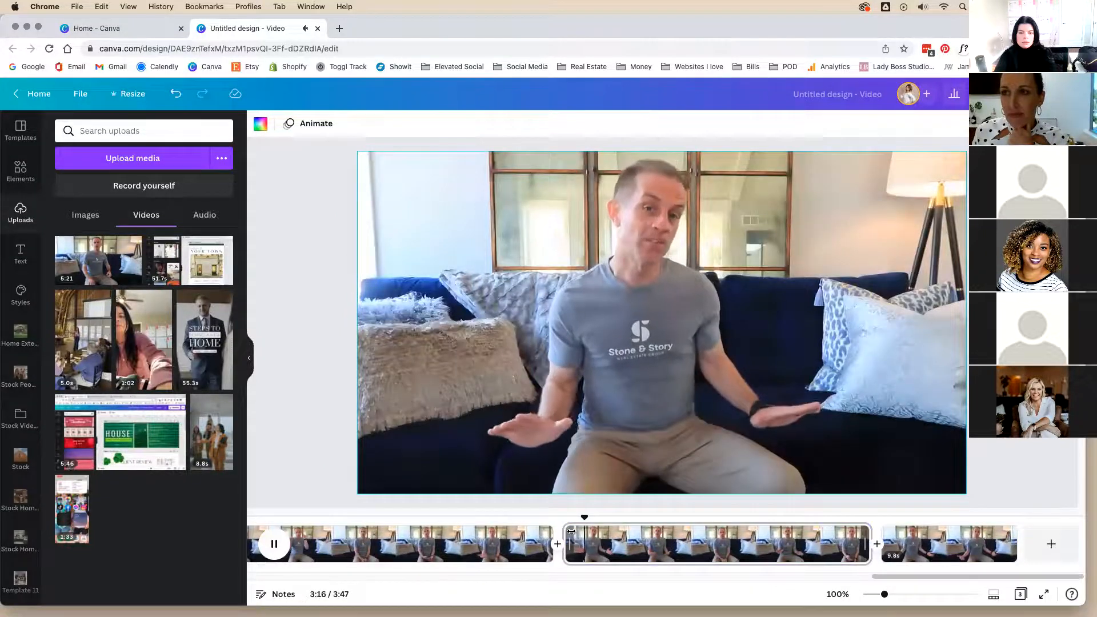
key("Delete")
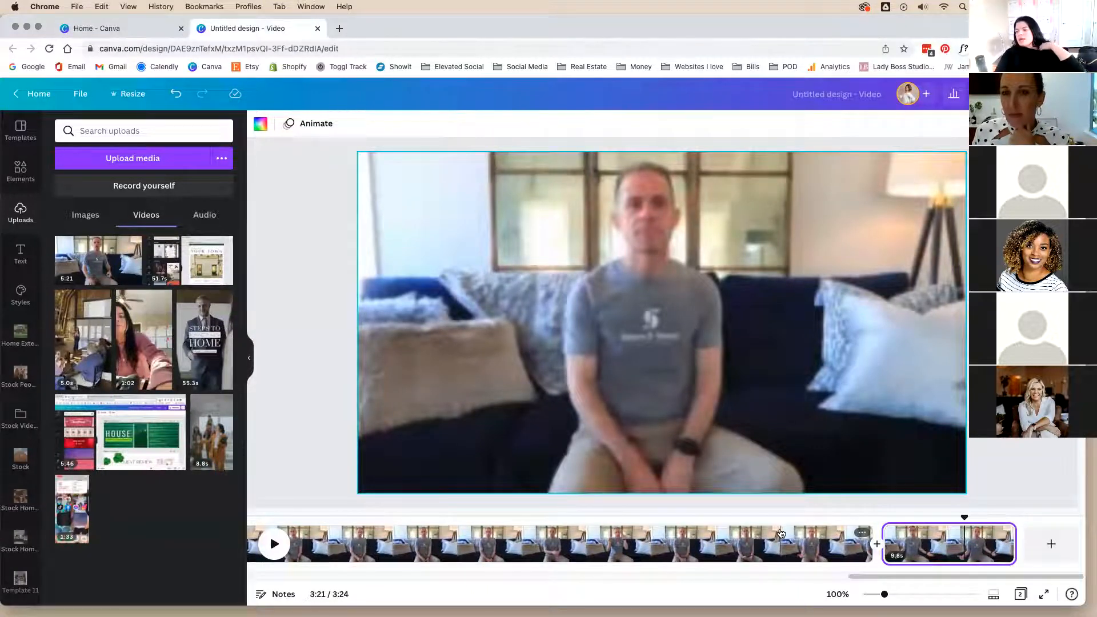
Step: Move the playhead from the final clip back to about 2:44 in the 3:15 main clip and play to 2:46
left_click(962, 518)
left_click(960, 548)
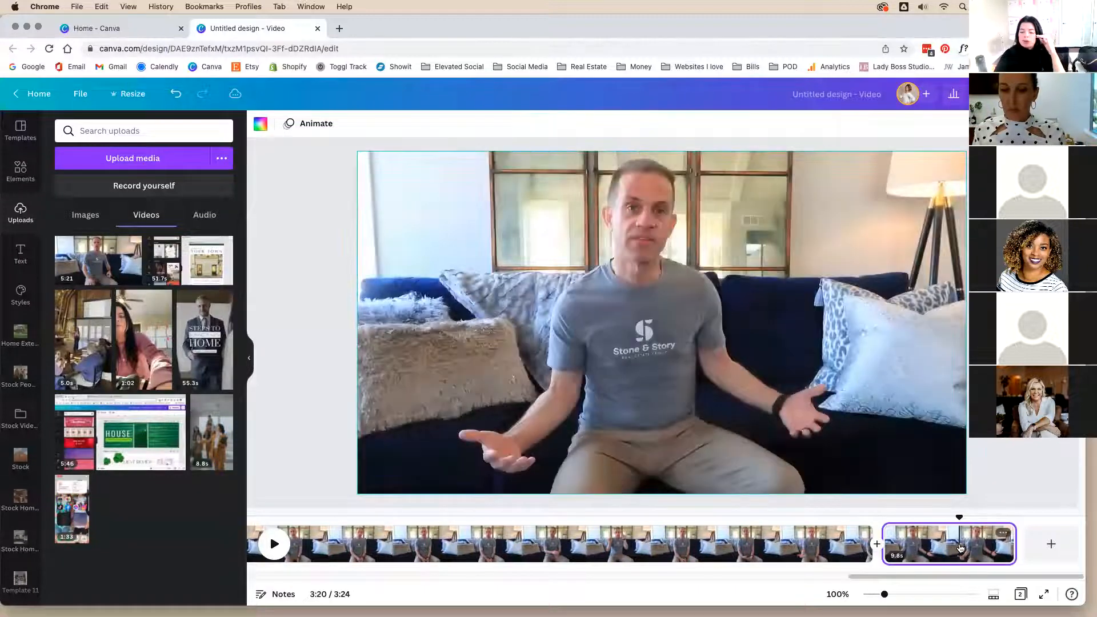
left_click_drag(957, 517, 511, 532)
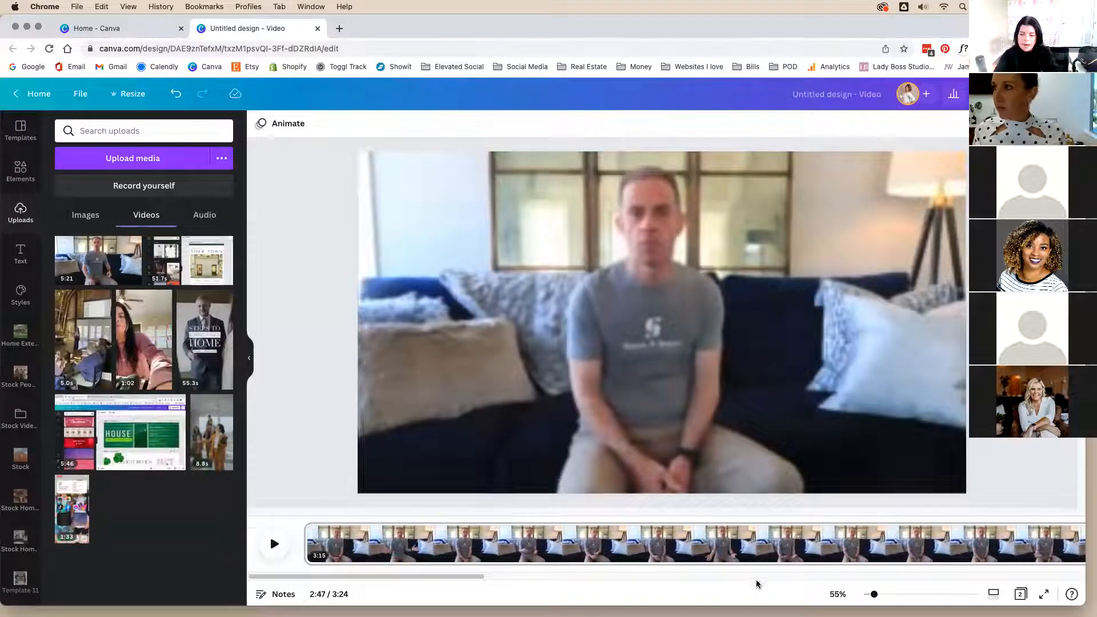
left_click_drag(327, 583, 898, 595)
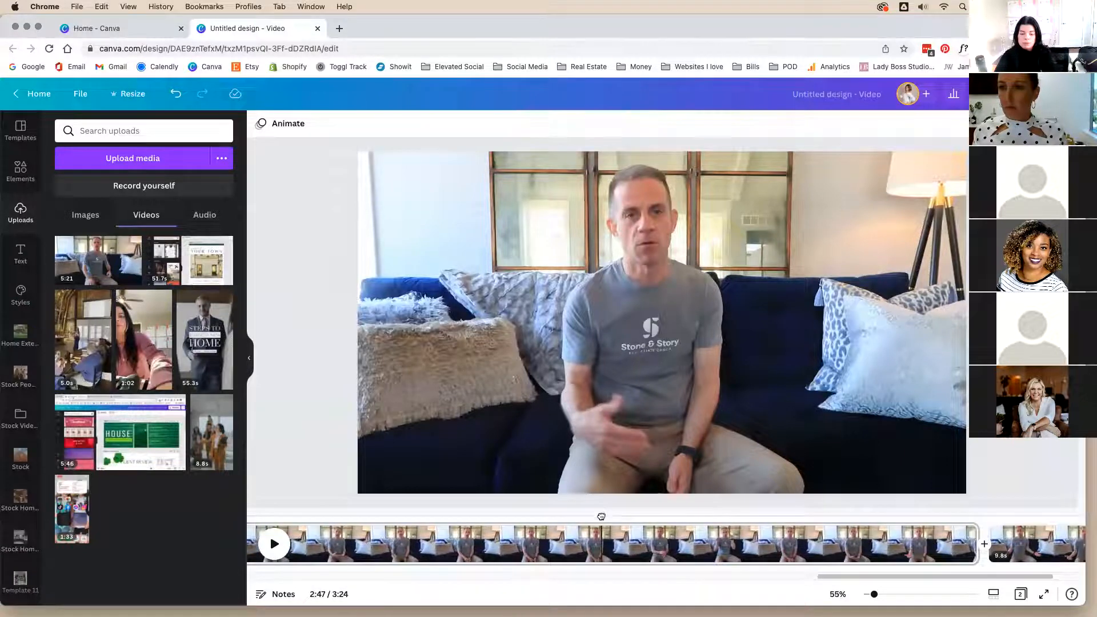
left_click_drag(601, 516, 550, 518)
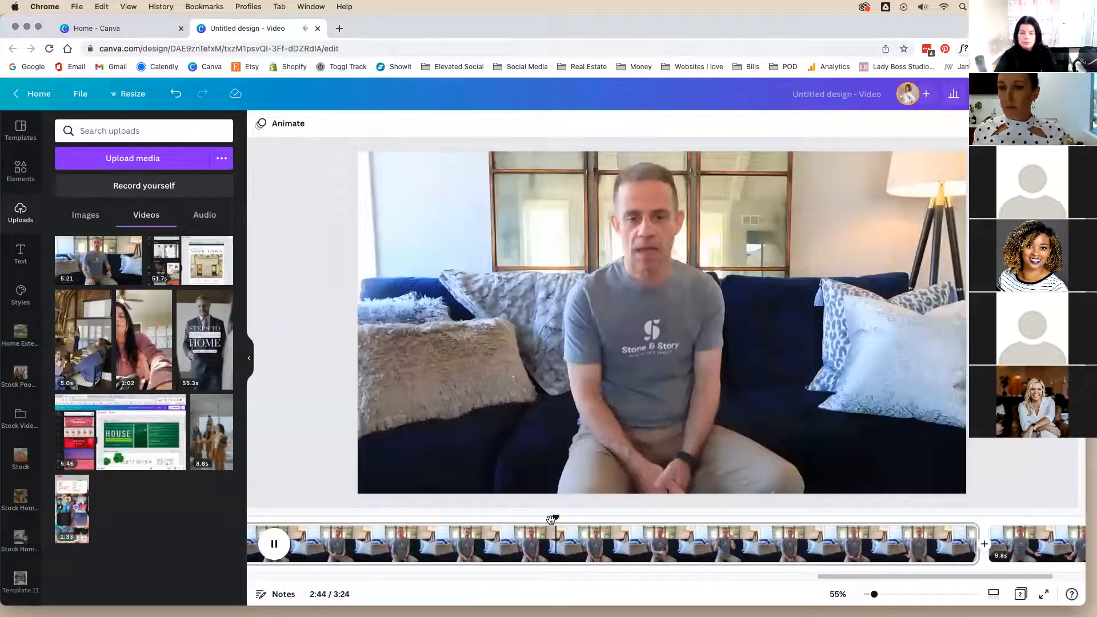
key("space")
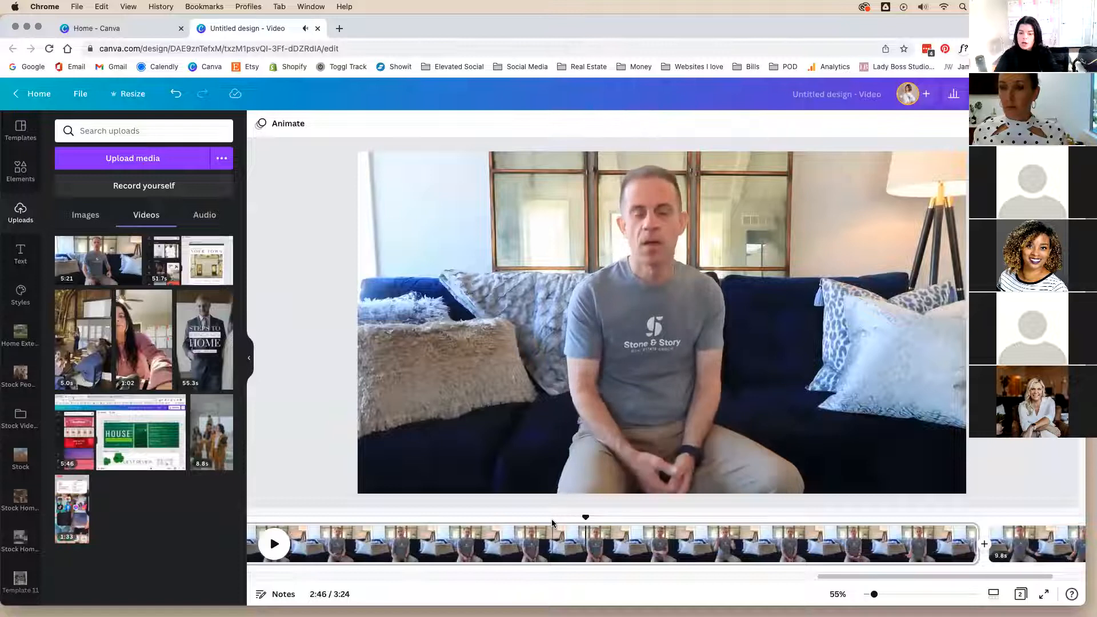
Step: Replay the main clip from 2:43 and split it at 2:44
left_click_drag(588, 519, 550, 518)
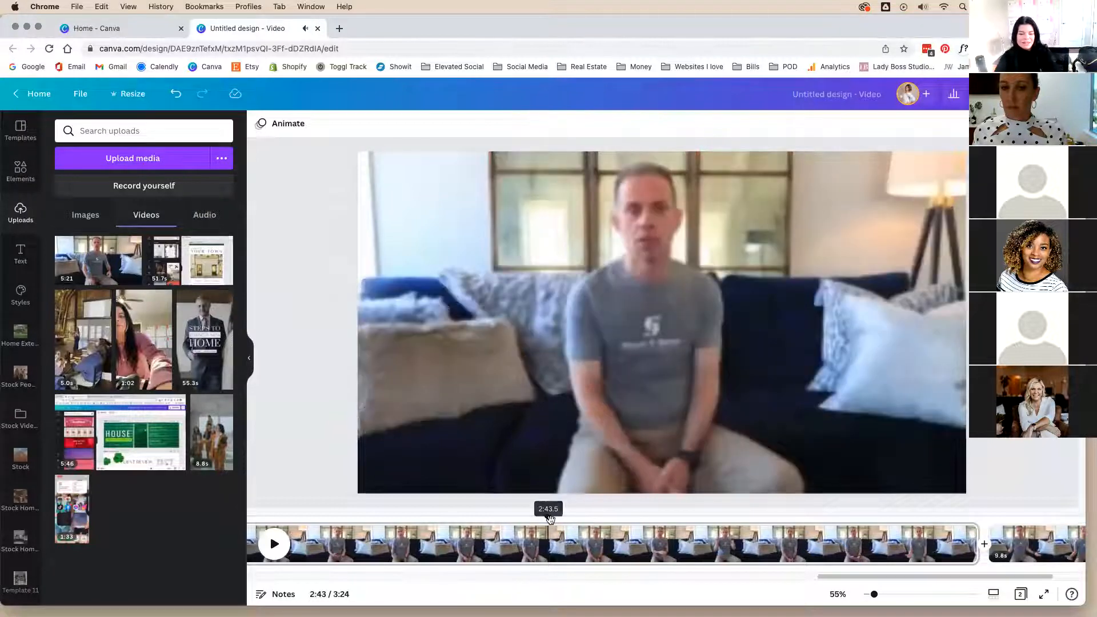
key("space")
key("space")
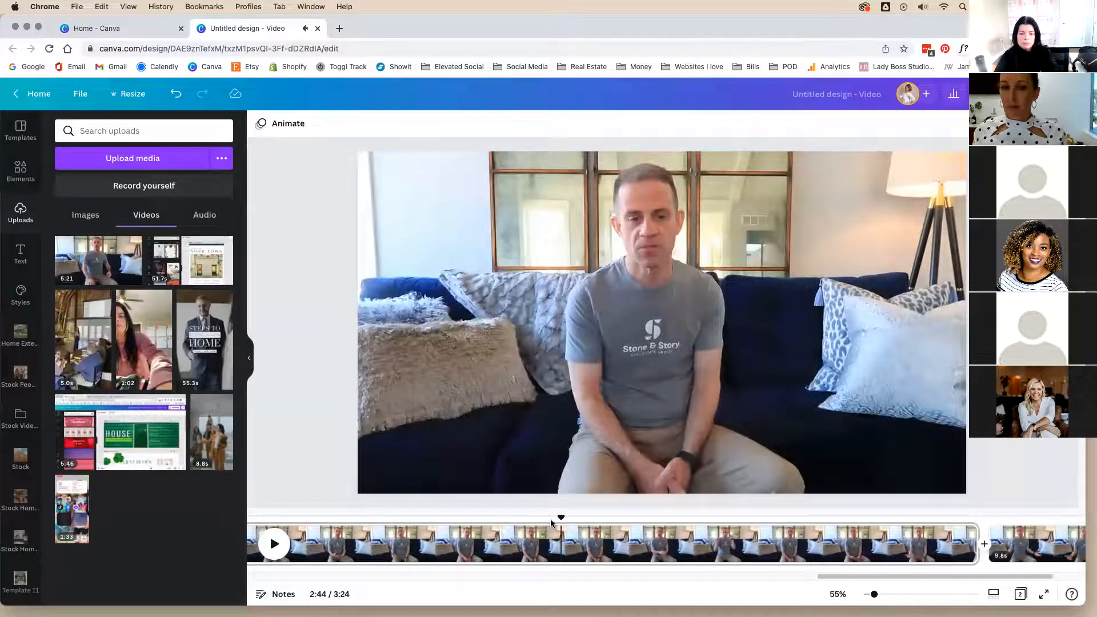
key("space")
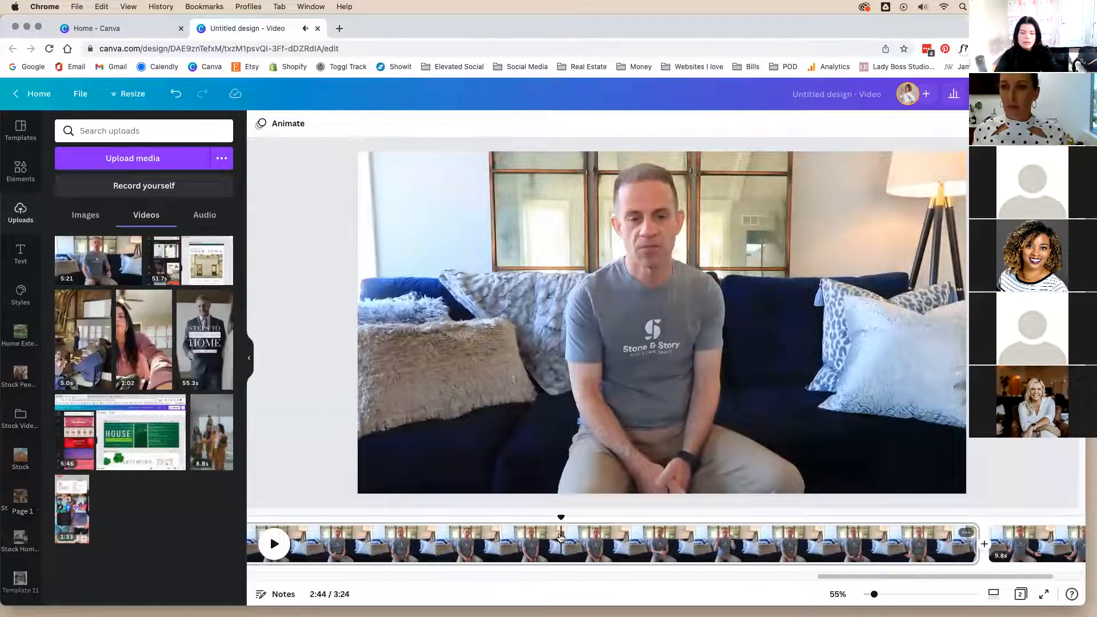
right_click(560, 538)
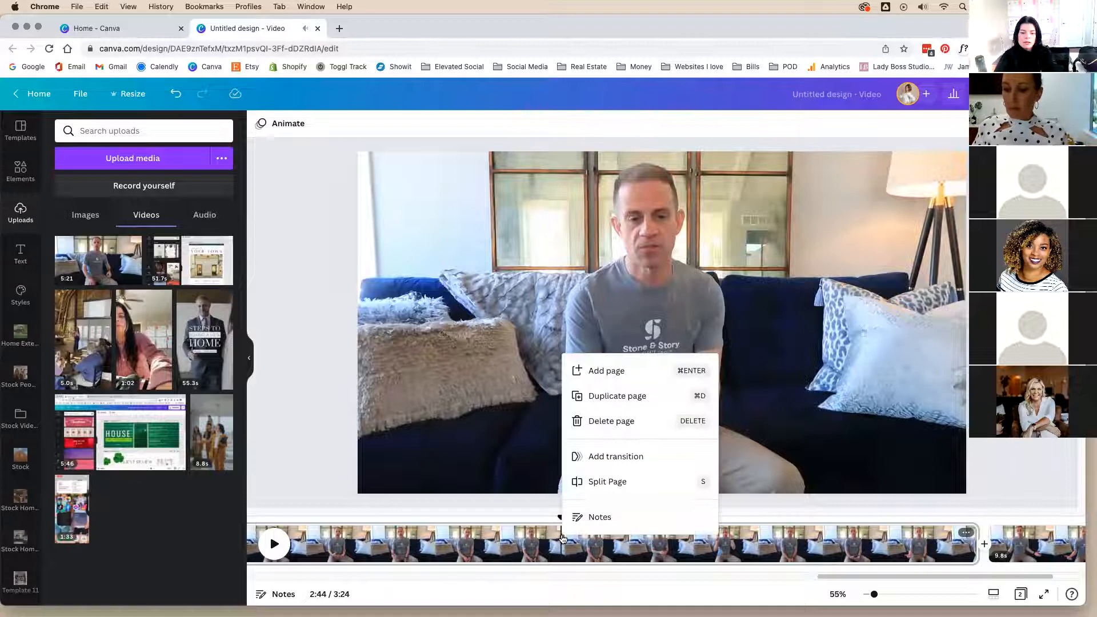
left_click(574, 482)
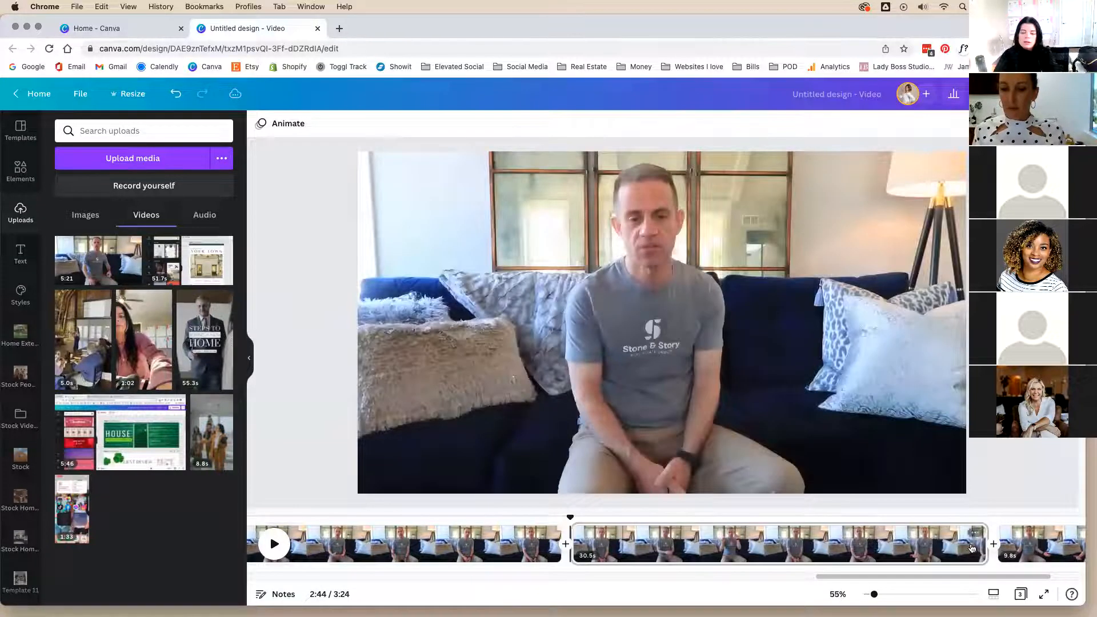
Step: Move the 9.8-second final clip in front of the 30.5-second clip and play the reordered sequence to about 2:57
left_click_drag(1033, 544, 907, 544)
left_click_drag(569, 518, 534, 518)
scroll(534, 517, "left", 10)
key("space")
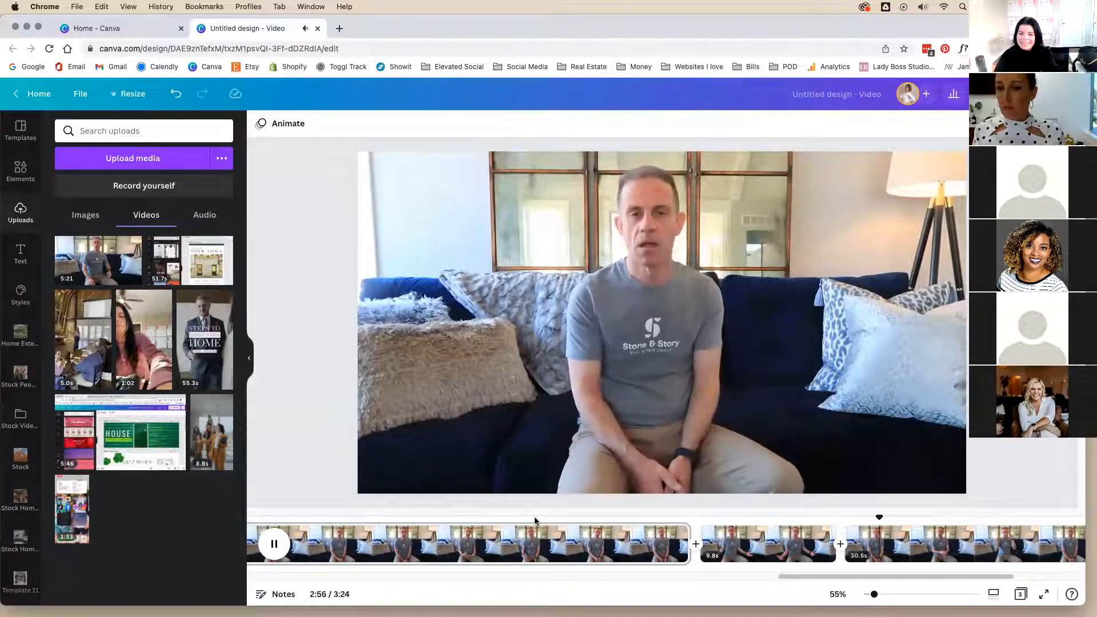
key("space")
Step: Replay the start of the 30.5-second clip from slightly earlier and split it at 2:57
left_click_drag(638, 517, 628, 518)
key("space")
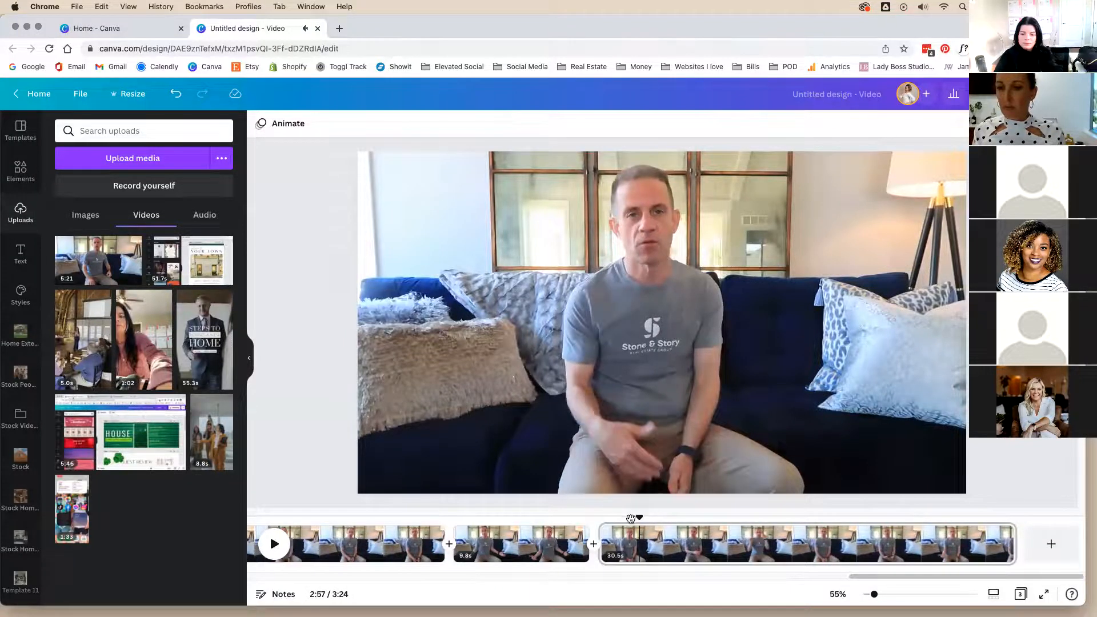
key("space")
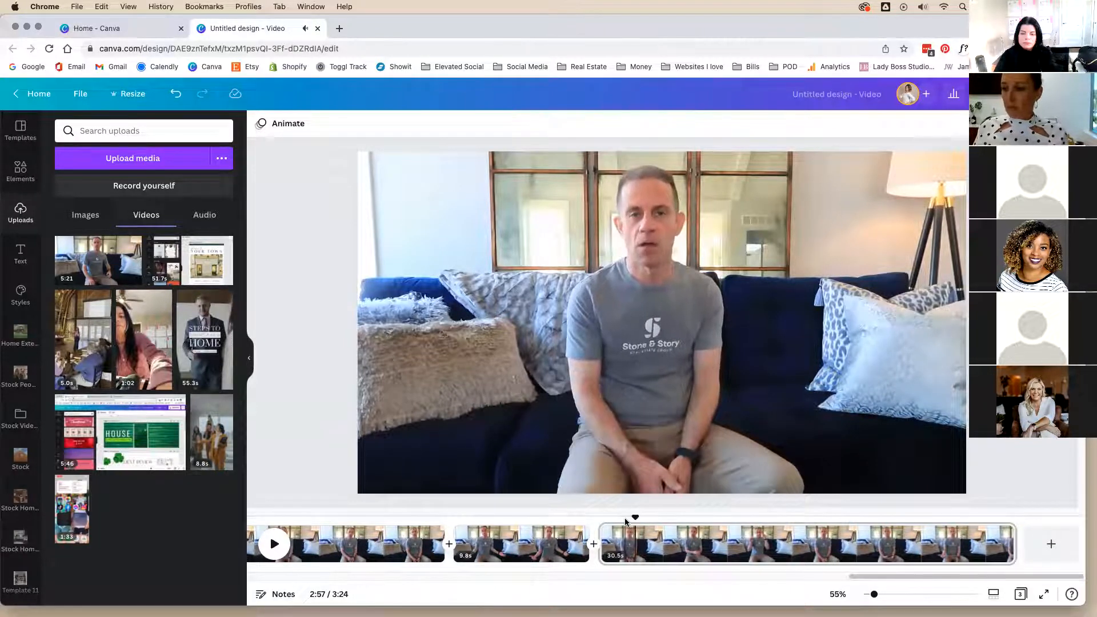
right_click(635, 531)
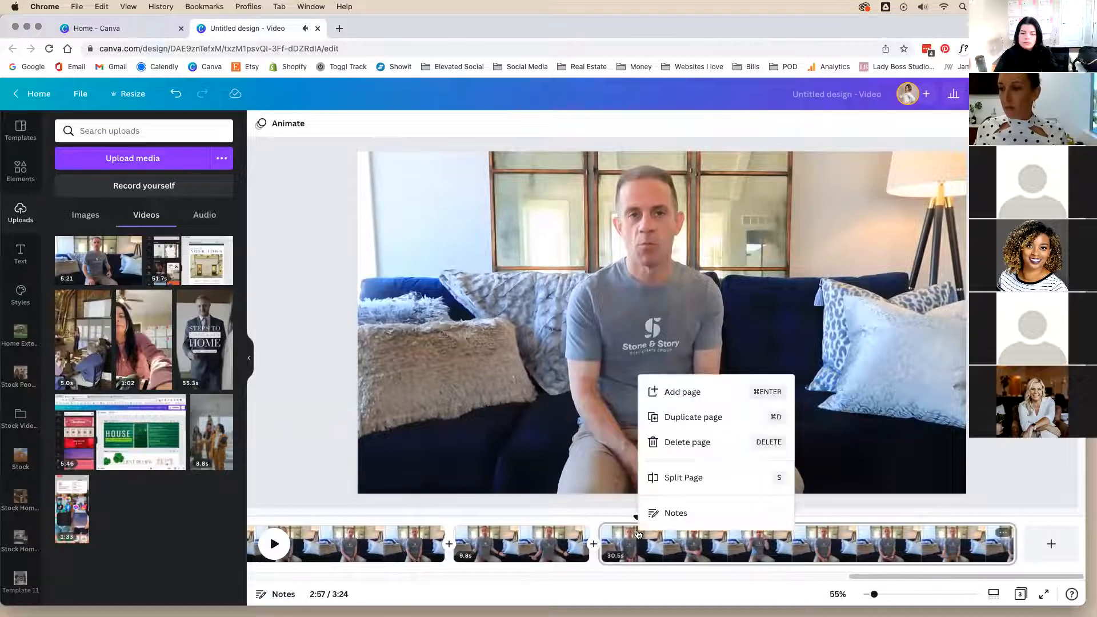
left_click(656, 477)
Step: Delete the 2.8-second clip after the 9.8-second clip and place the playhead at 2:53 in the 9.8-second clip
right_click(620, 547)
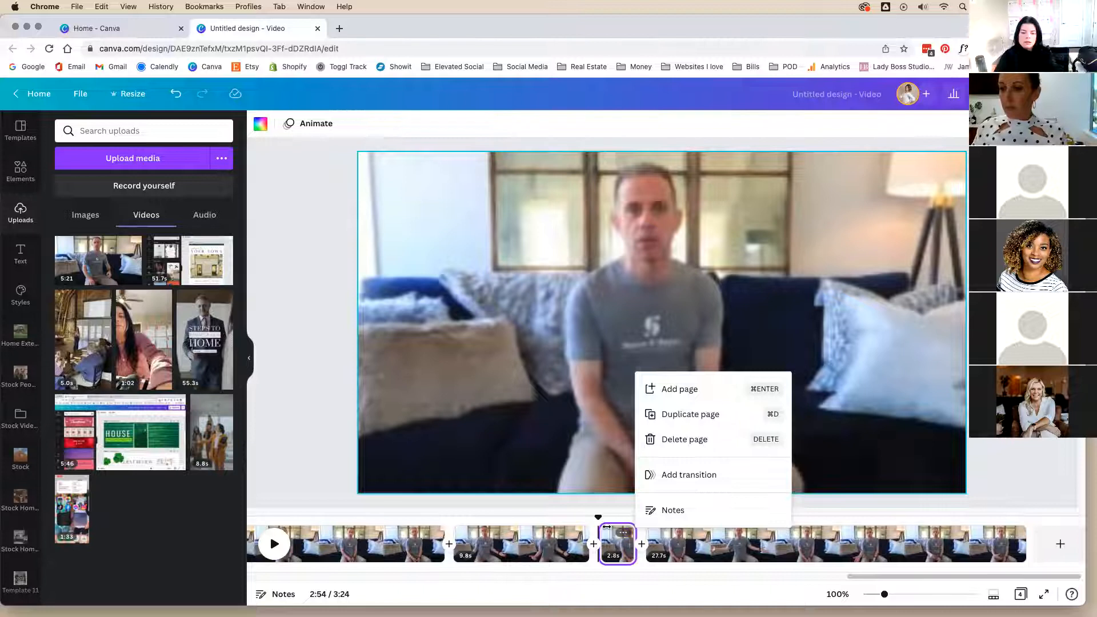
right_click(606, 532)
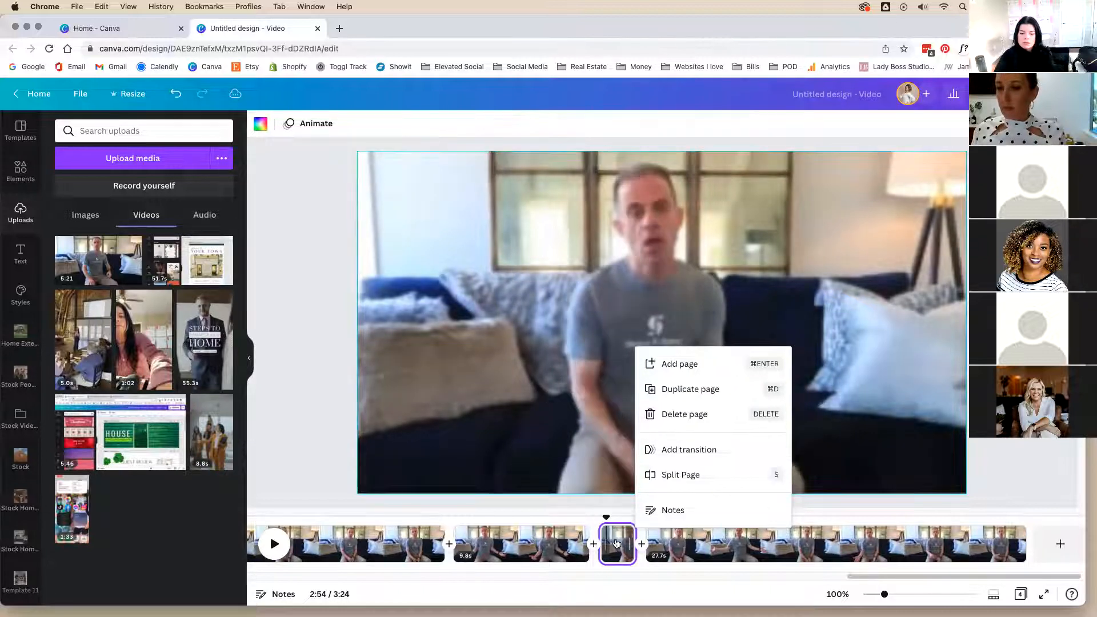
left_click(625, 558)
left_click(628, 561)
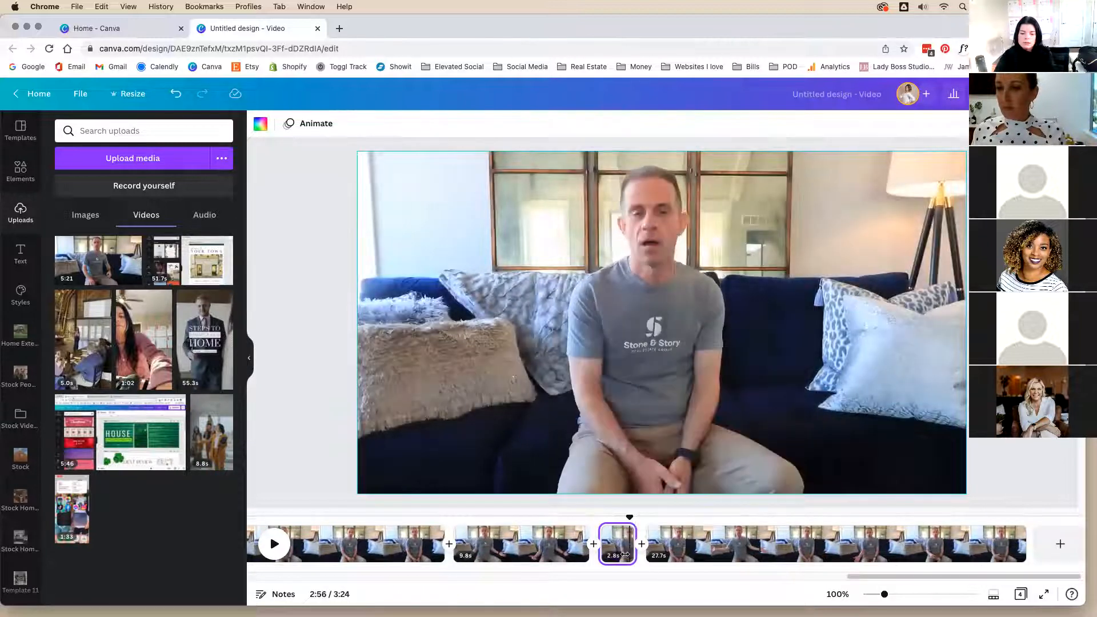
key("Delete")
left_click(617, 538)
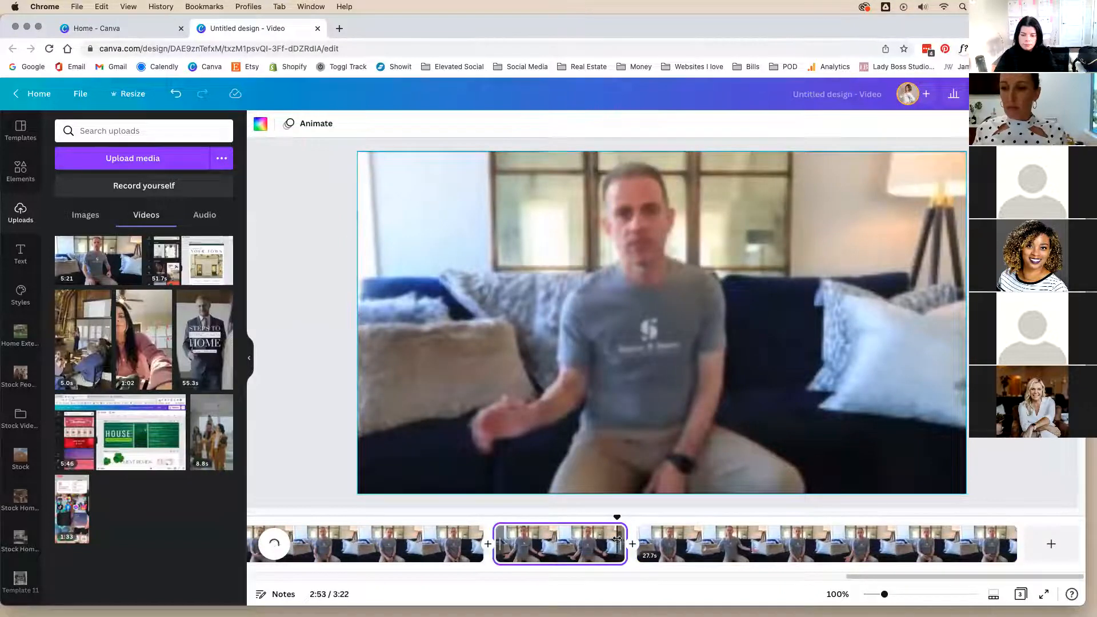
Step: Set the playhead to 2:53 in the 9.8-second clip and play on into the 27.7-second clip
left_click(579, 543)
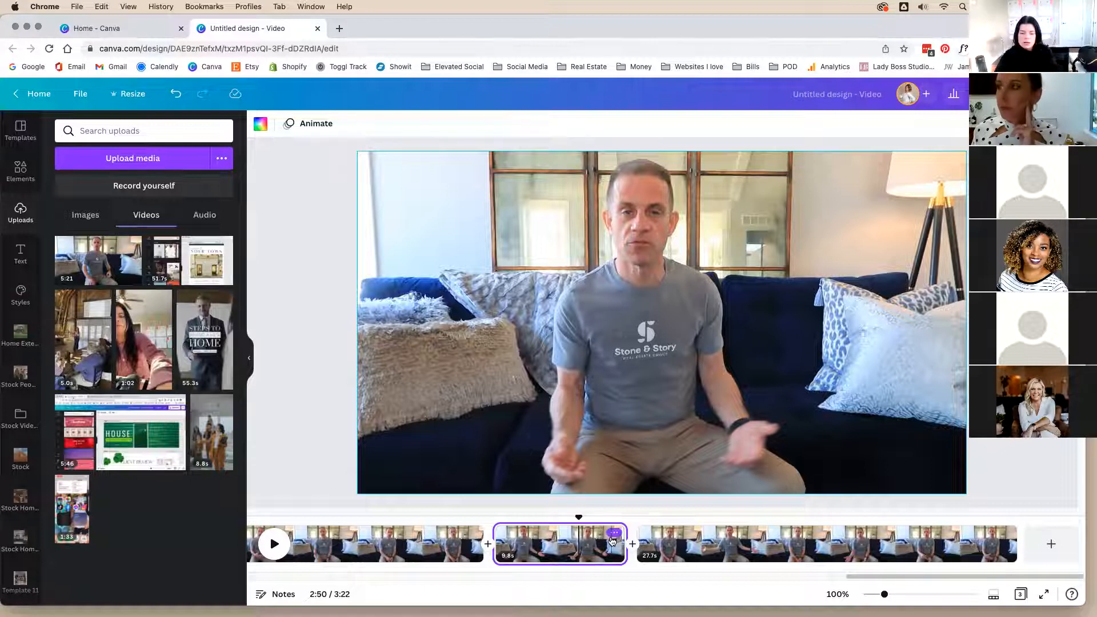
left_click(611, 543)
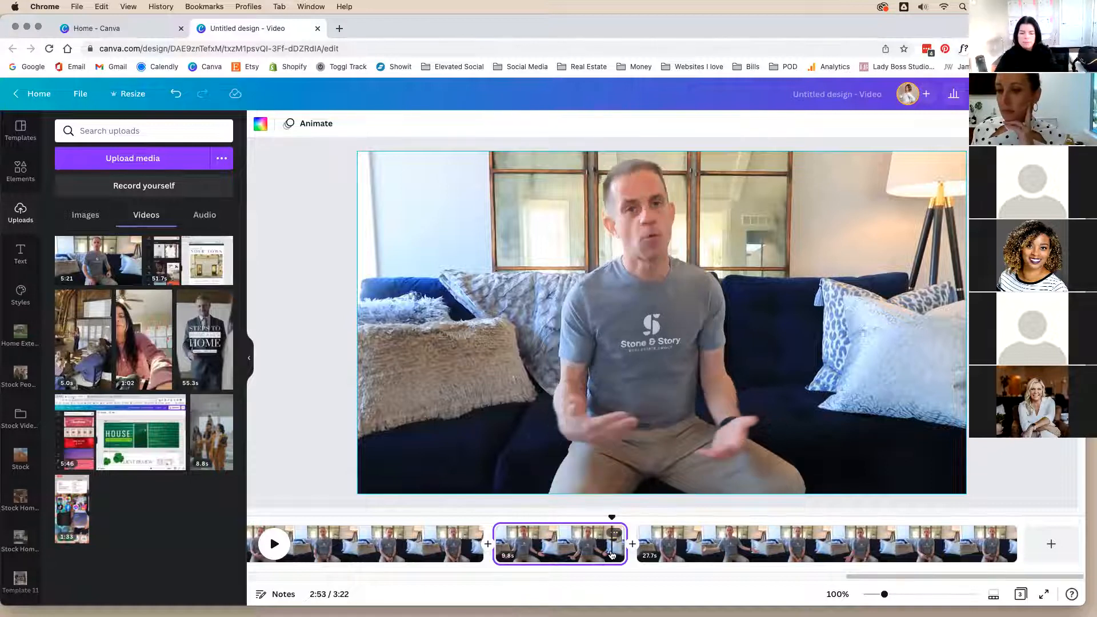
key("space")
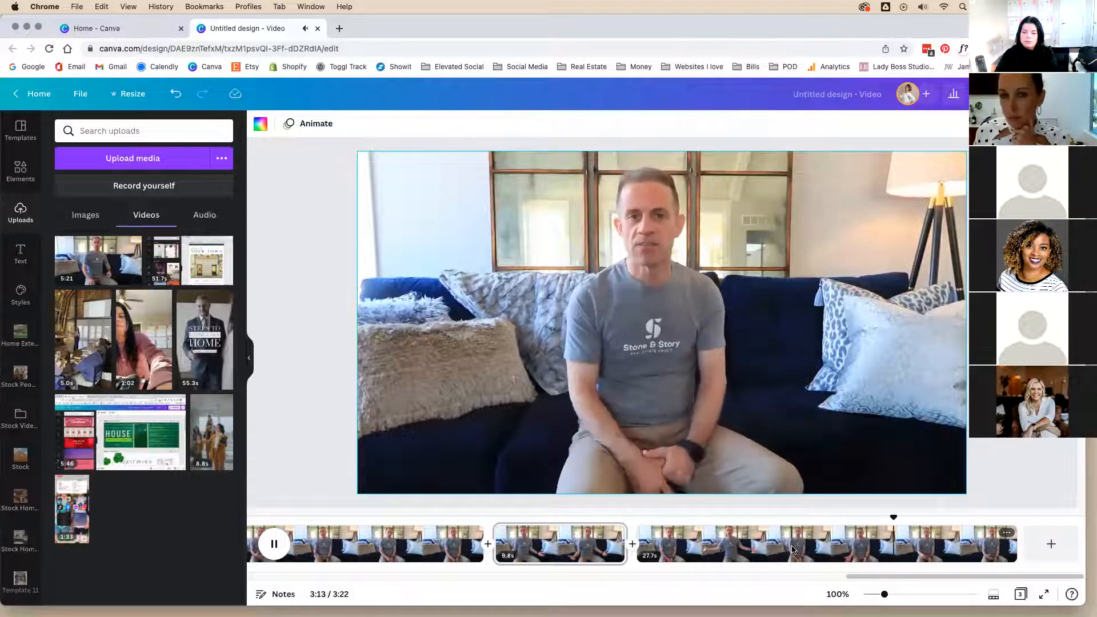
Step: Replay the 27.7-second clip from 3:10 and split it at 3:10
left_click(859, 547)
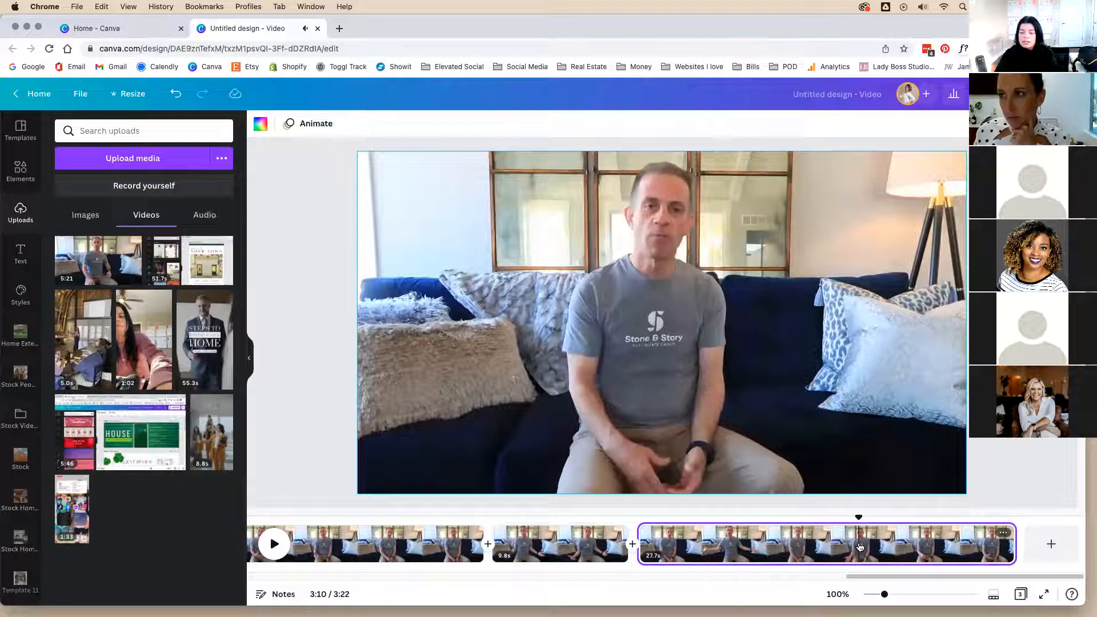
key("space")
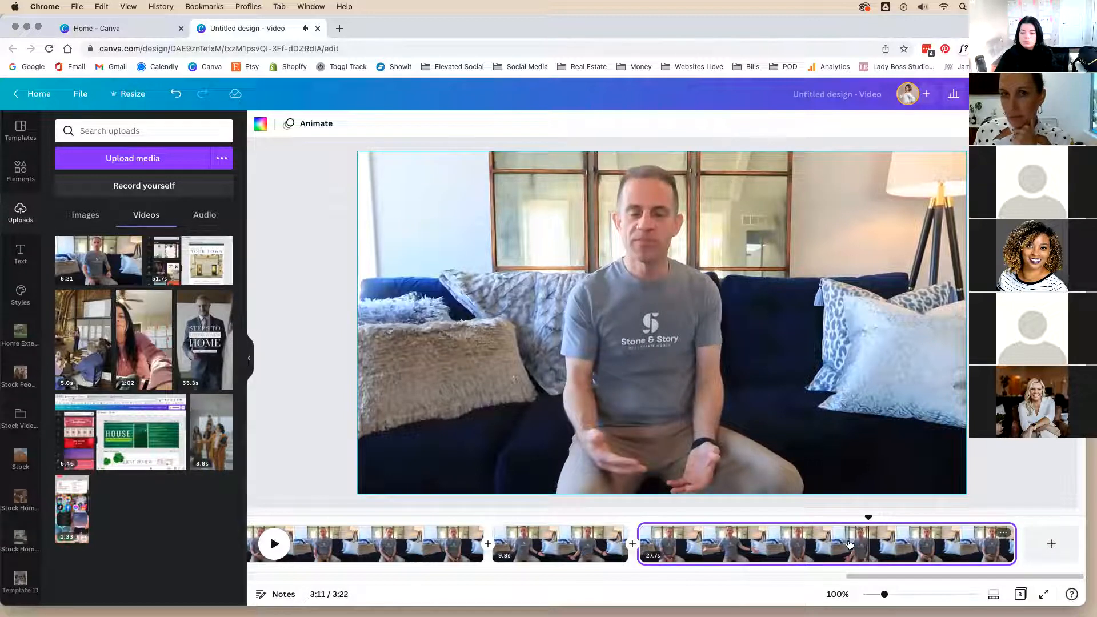
left_click(849, 545)
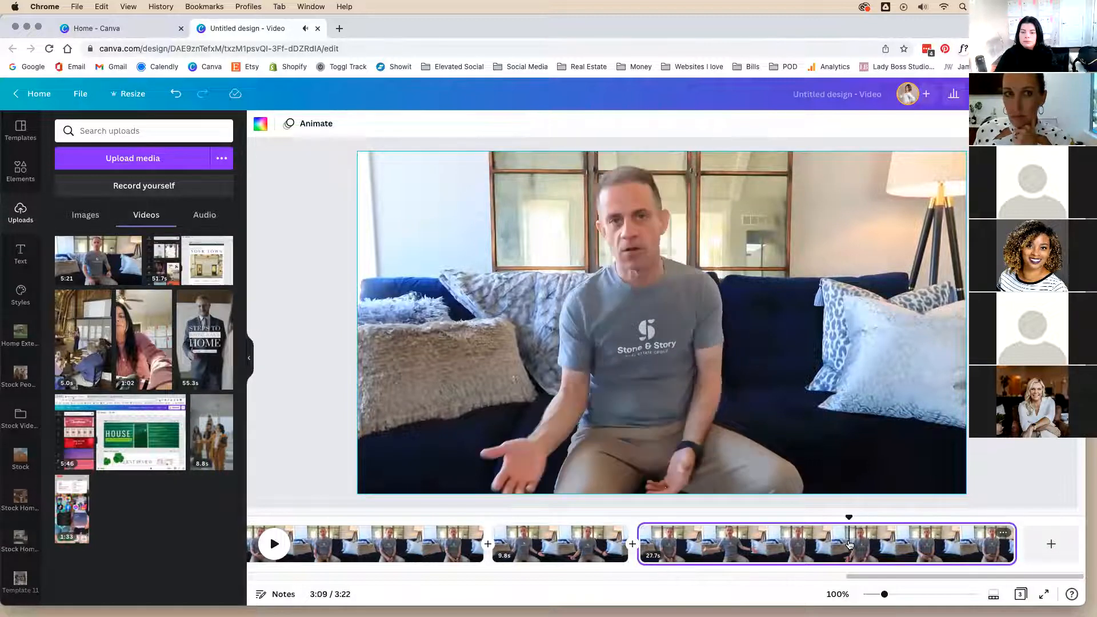
right_click(849, 544)
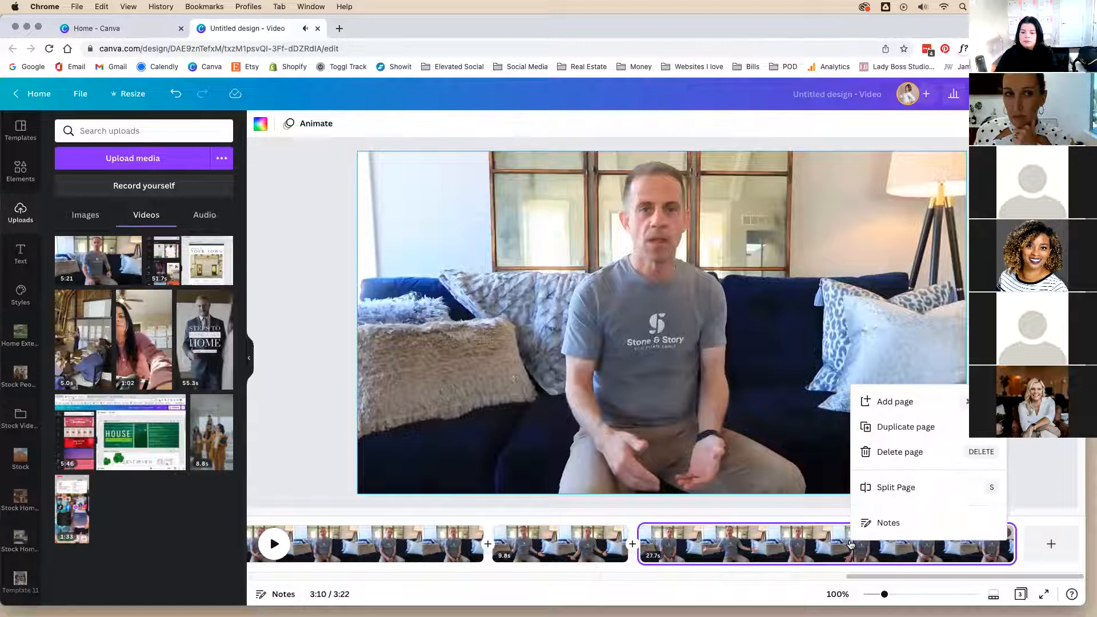
left_click(860, 491)
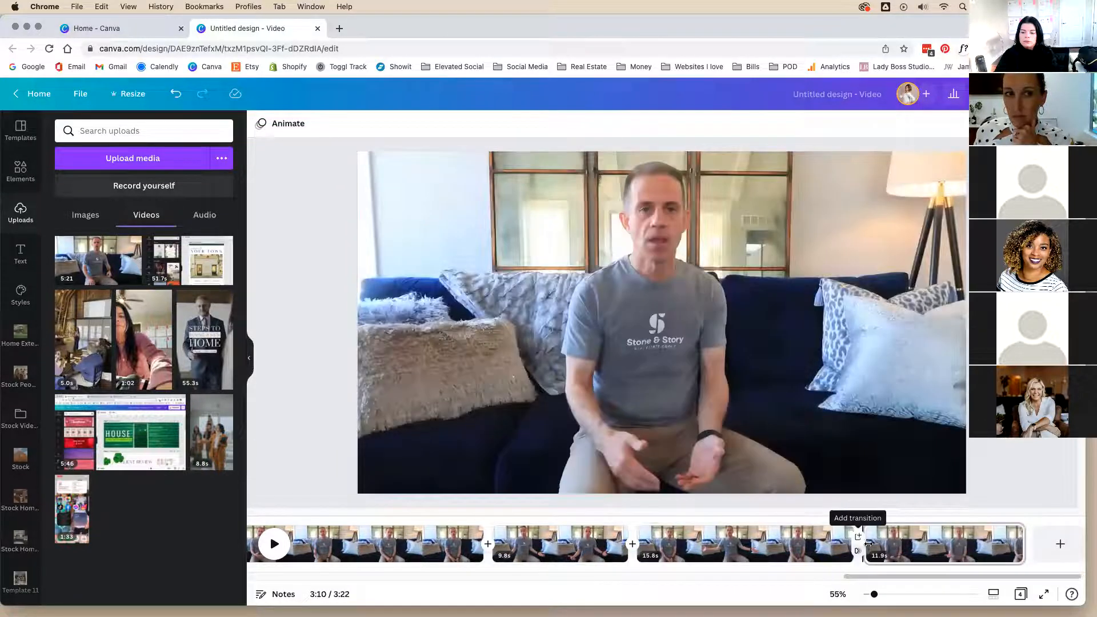
left_click(869, 534)
right_click(855, 541)
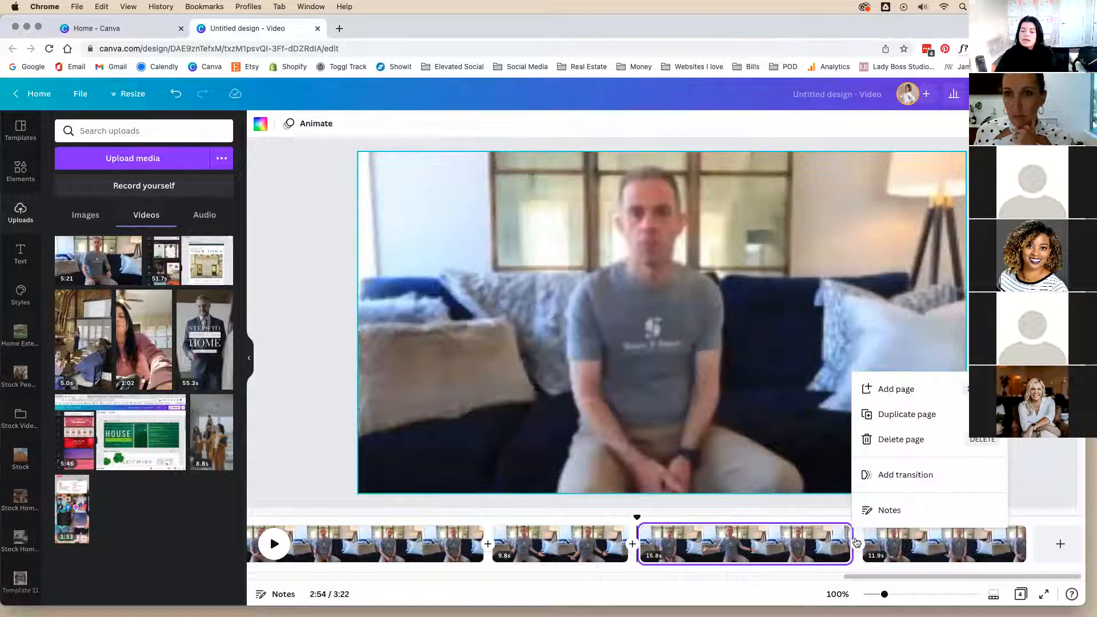
Step: Play across the cut from 3:08, split the 11.9-second clip at 3:11 and delete its short opening piece
left_click(833, 545)
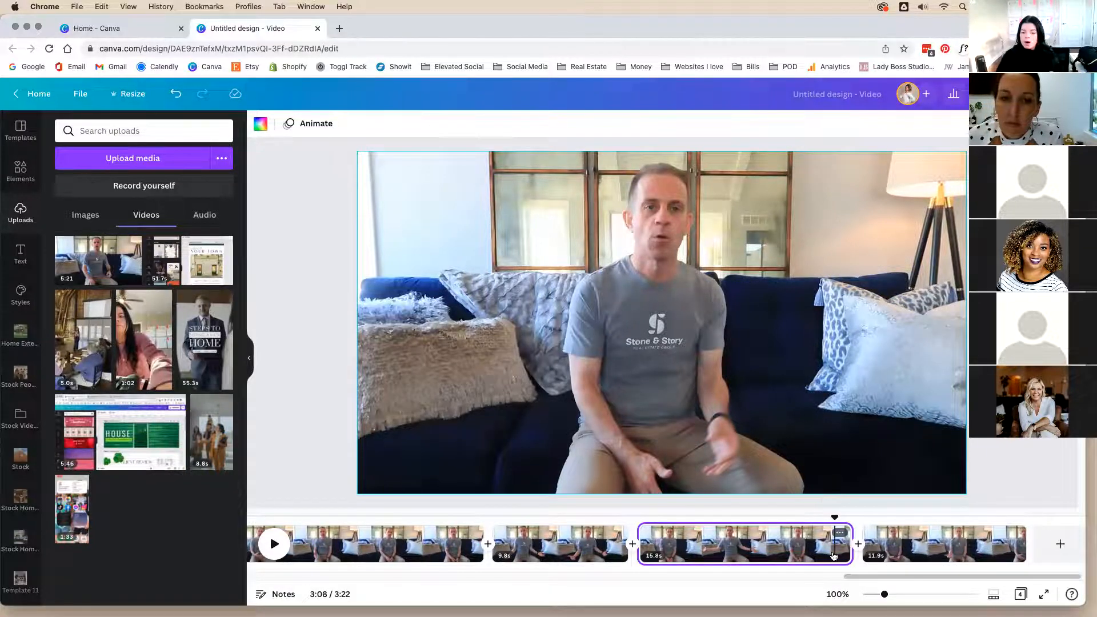
key("space")
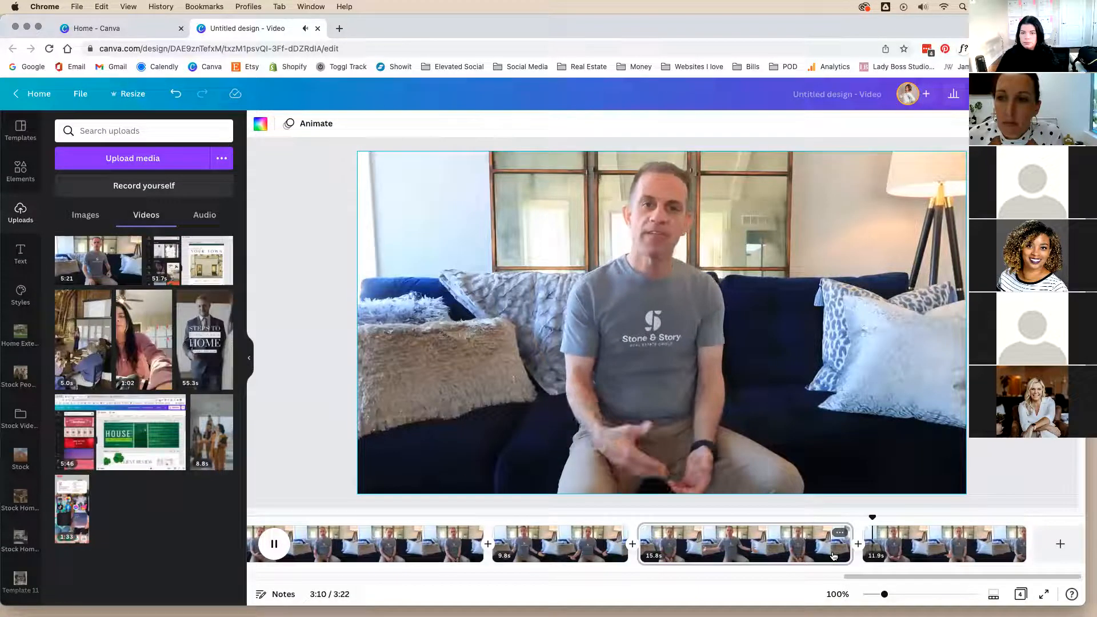
left_click(885, 548)
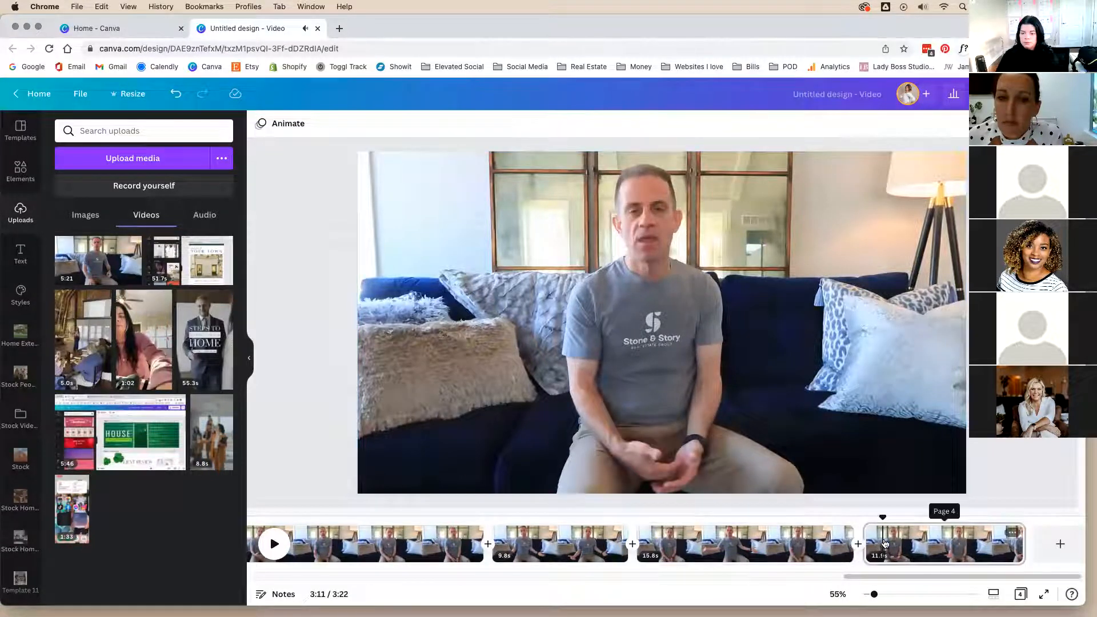
right_click(886, 548)
left_click(922, 488)
left_click(869, 542)
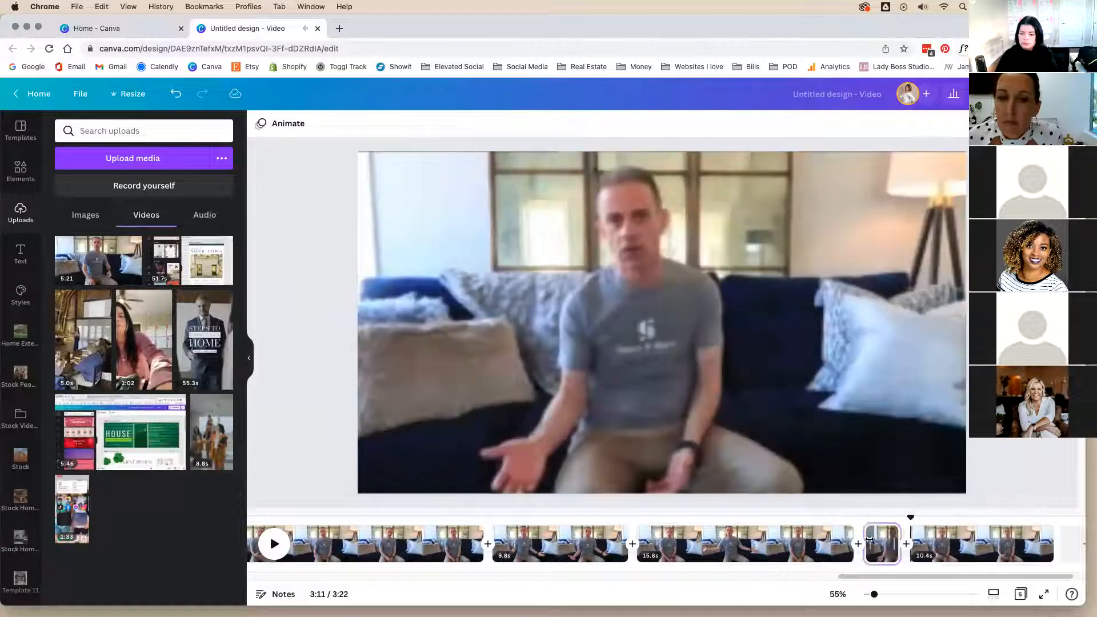
key("Delete")
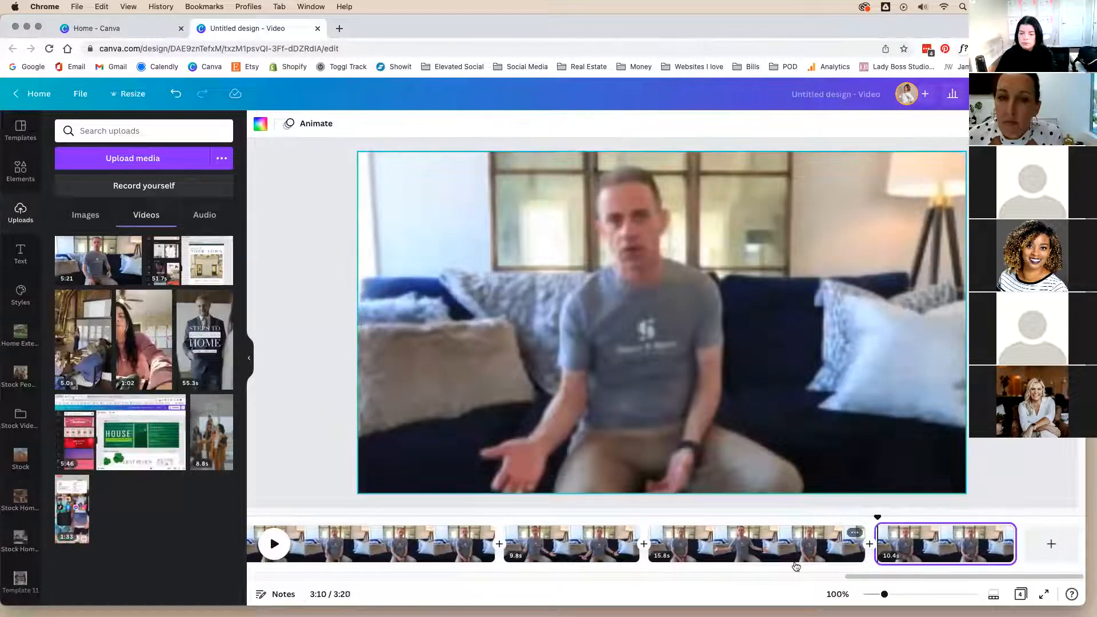
Step: Play through the 9.8-second clip and replay its last seconds to locate the end of the take
left_click_drag(880, 518, 488, 504)
left_click_drag(464, 577, 975, 584)
key("space")
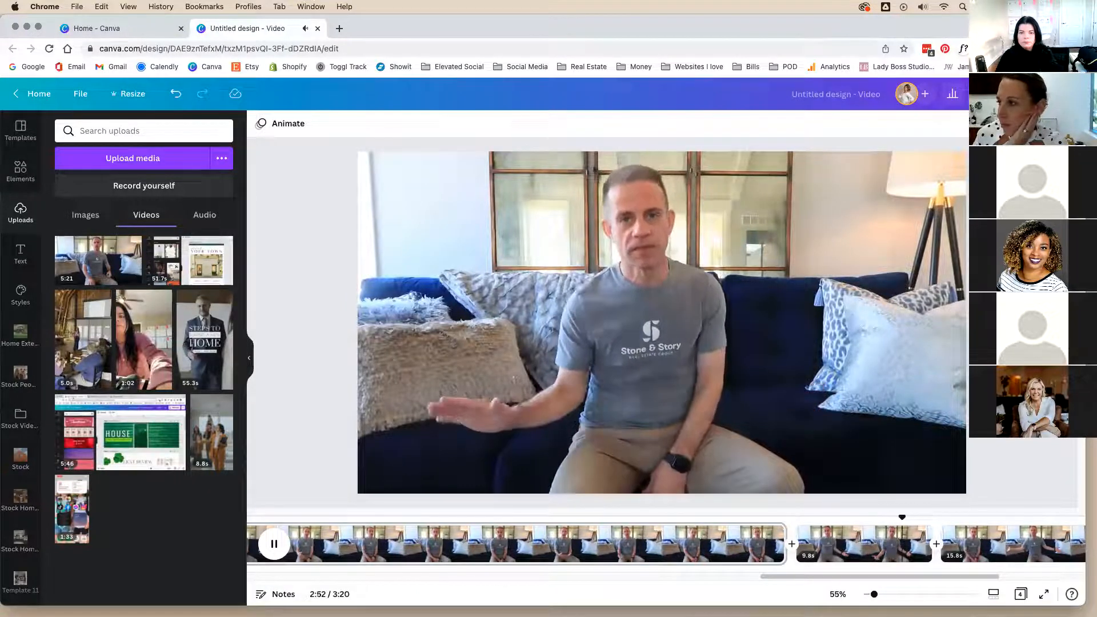
key("space")
left_click_drag(925, 520, 886, 519)
key("space")
key("space")
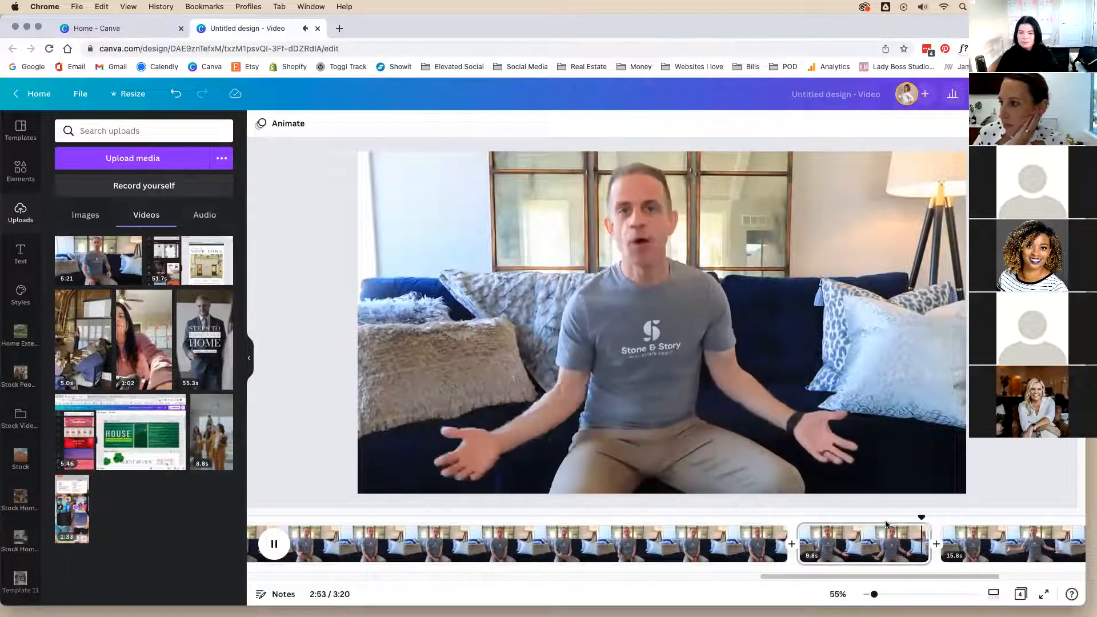
Step: Replay the 9.8-second clip from about 2:51, split it at 2:53 and delete the short leftover piece
left_click_drag(886, 522, 884, 520)
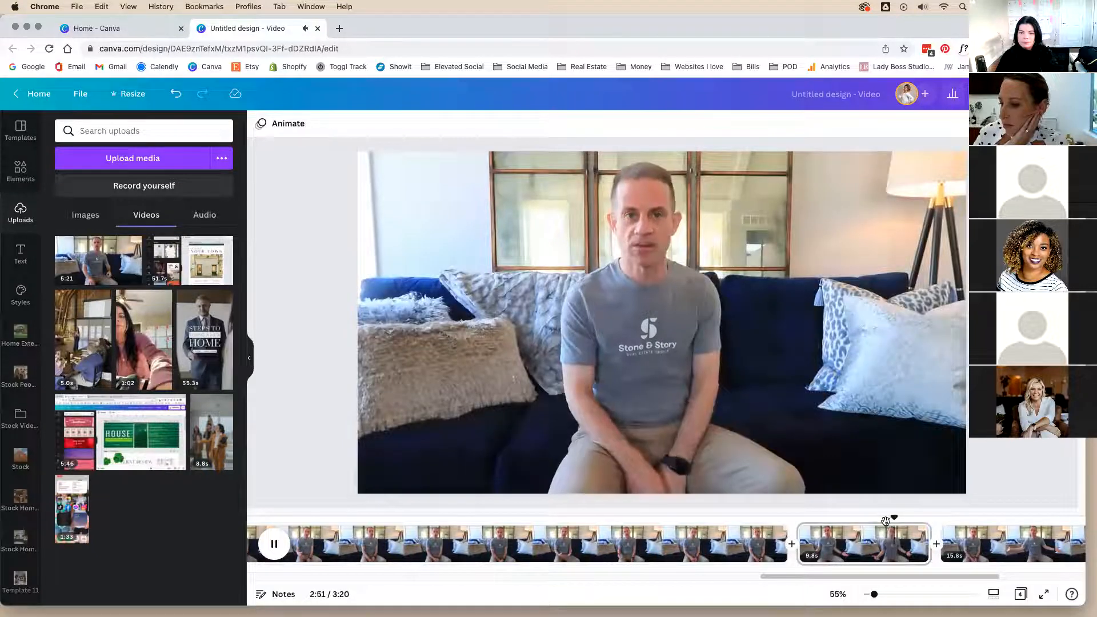
key("space")
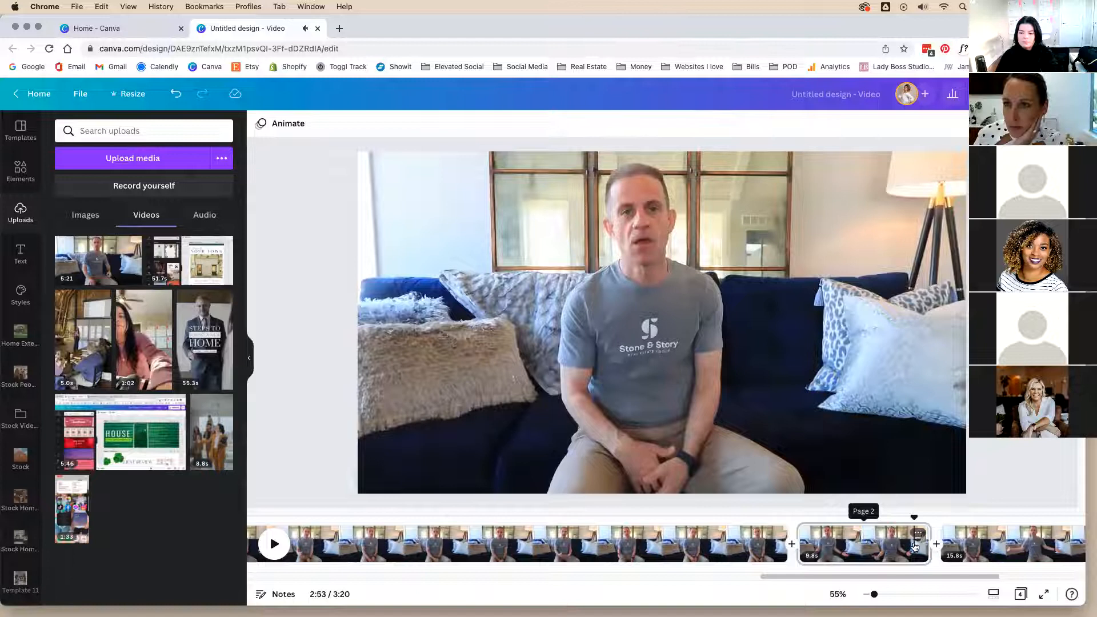
left_click(917, 533)
left_click(936, 489)
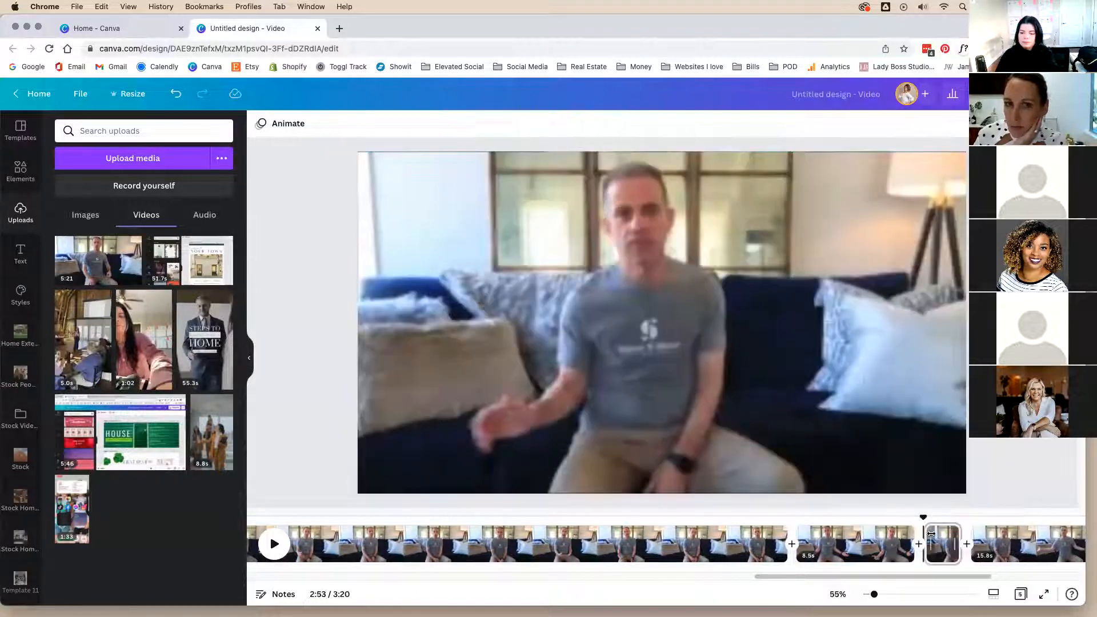
key("Delete")
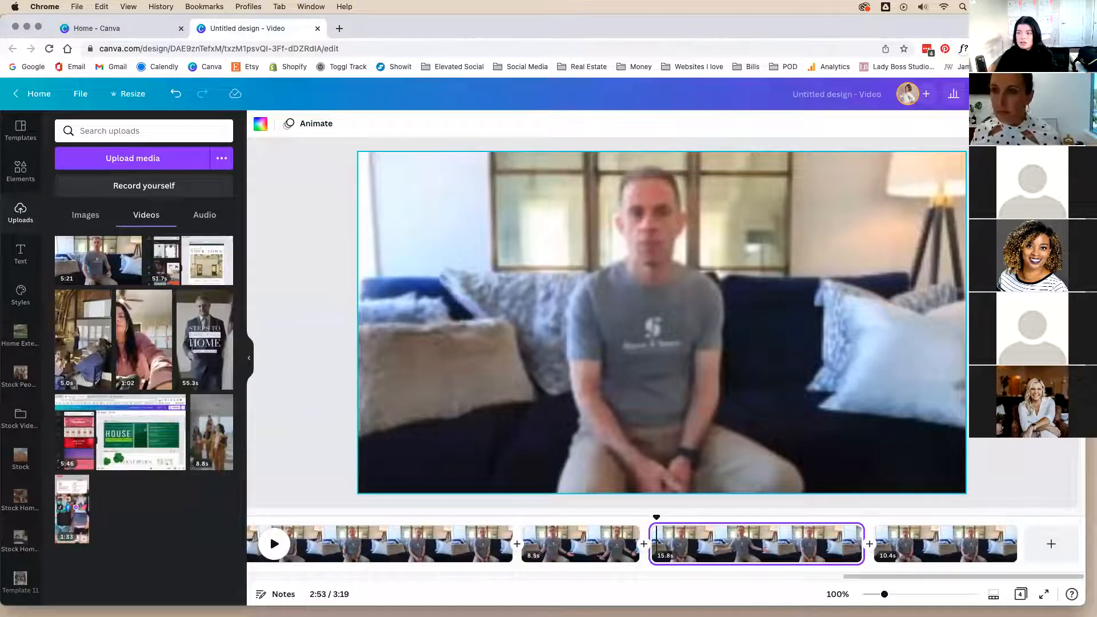
Step: Play the edited sequence from the end of the 8.5-second clip through the 15.8-second and 10.4-second clips
left_click(917, 557)
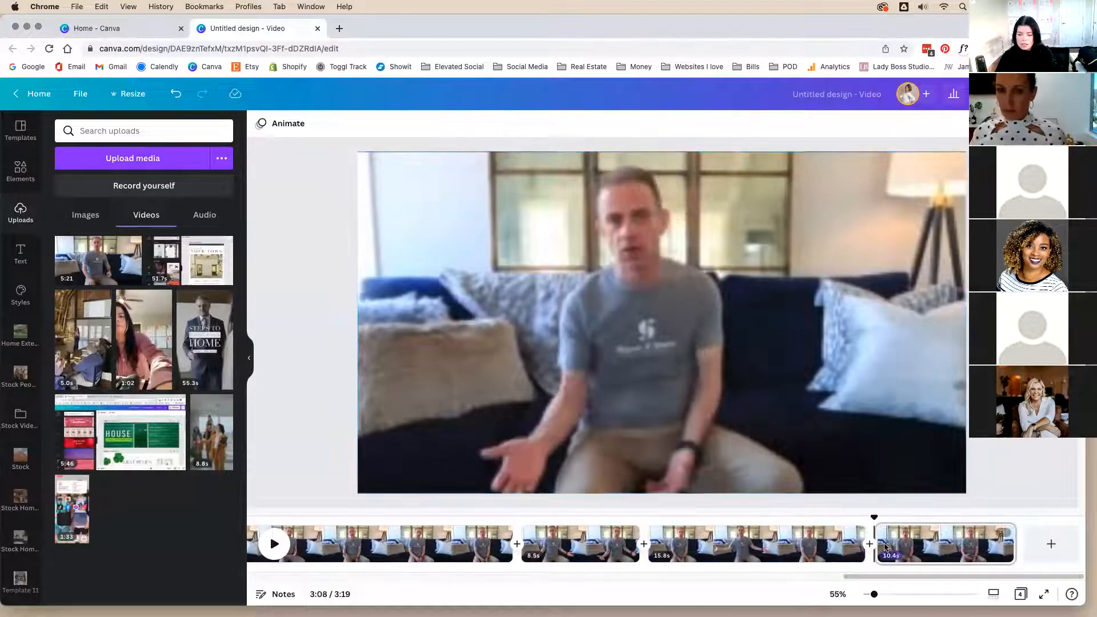
left_click_drag(874, 518, 634, 514)
key("space")
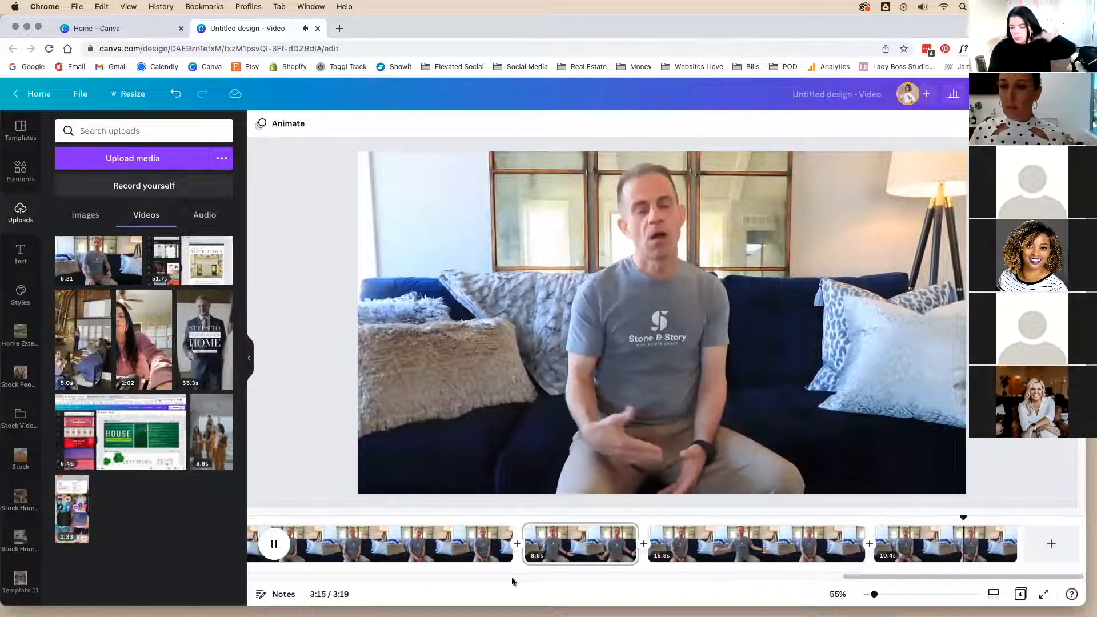
left_click(275, 545)
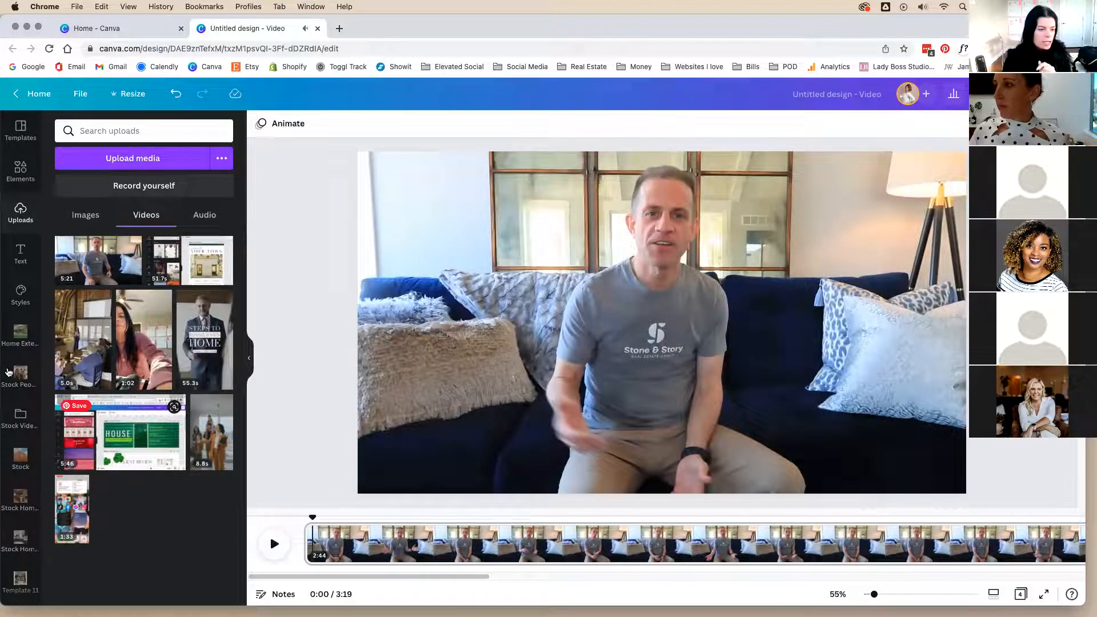
Step: Add the black Stone & Story logo to the first clip, shrink it and place it in the frame's upper-left corner
scroll(11, 400, "down", 10)
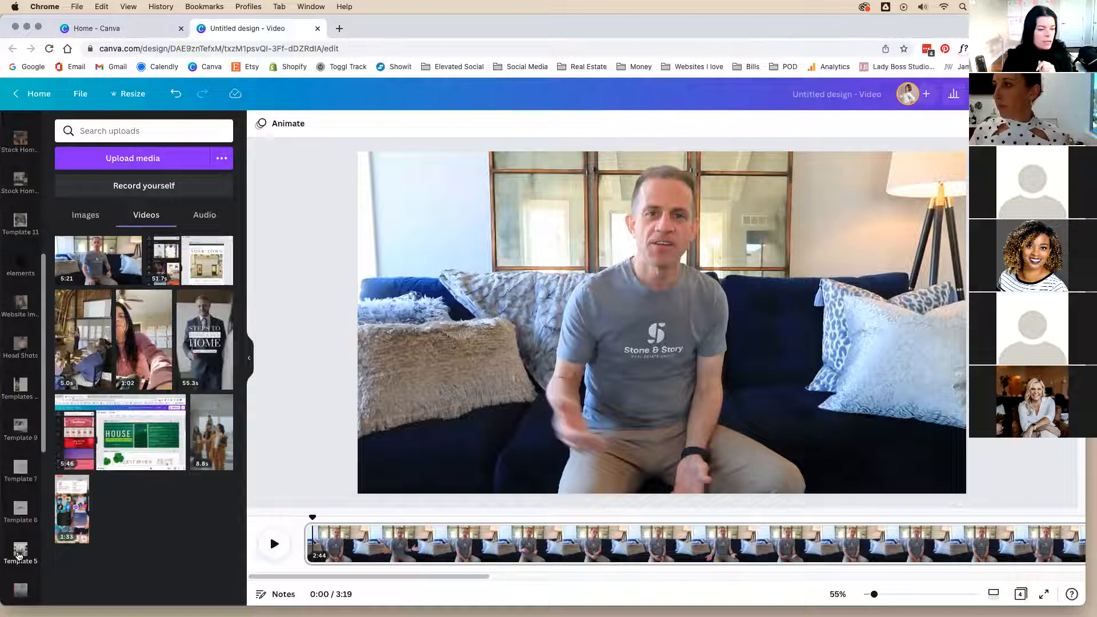
scroll(17, 548, "down", 1)
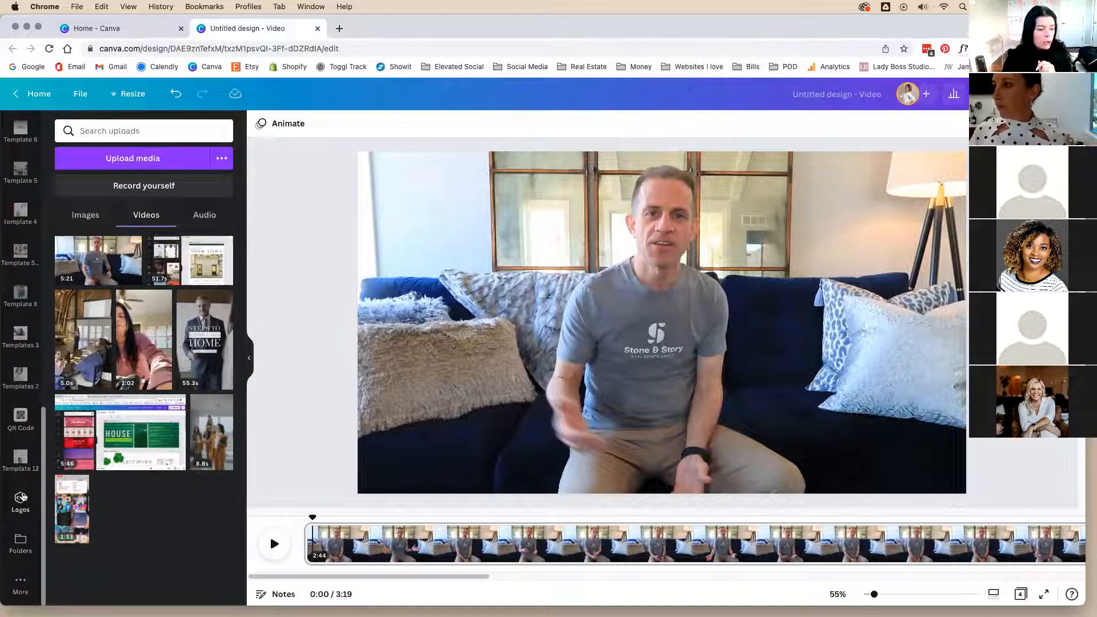
left_click(22, 500)
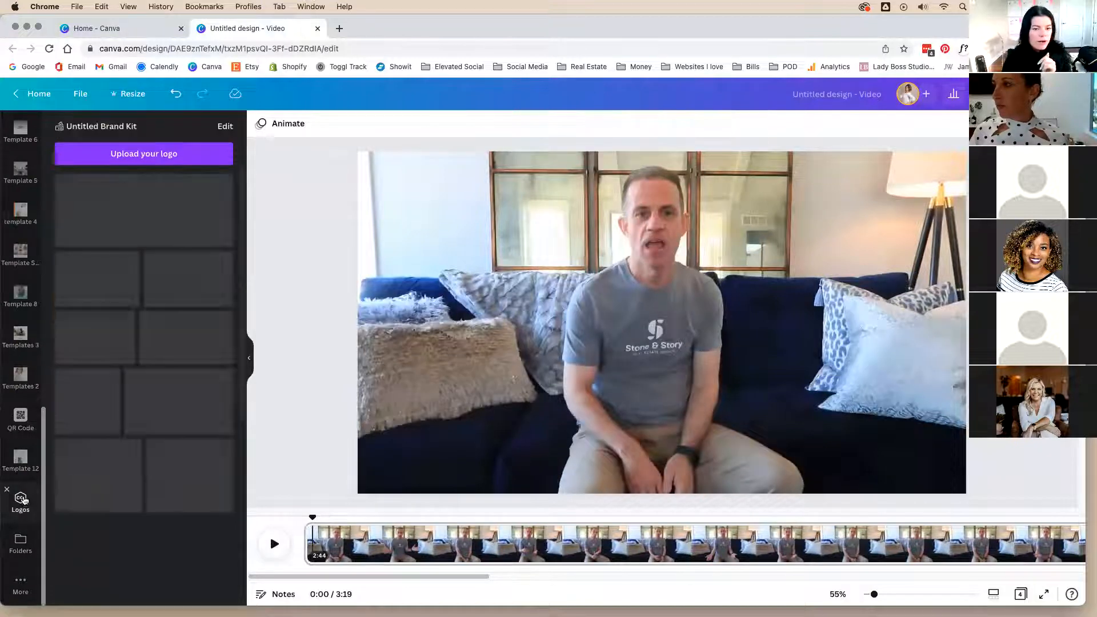
left_click_drag(889, 228, 595, 348)
left_click_drag(485, 362, 417, 177)
left_click_drag(529, 226, 404, 174)
left_click(339, 200)
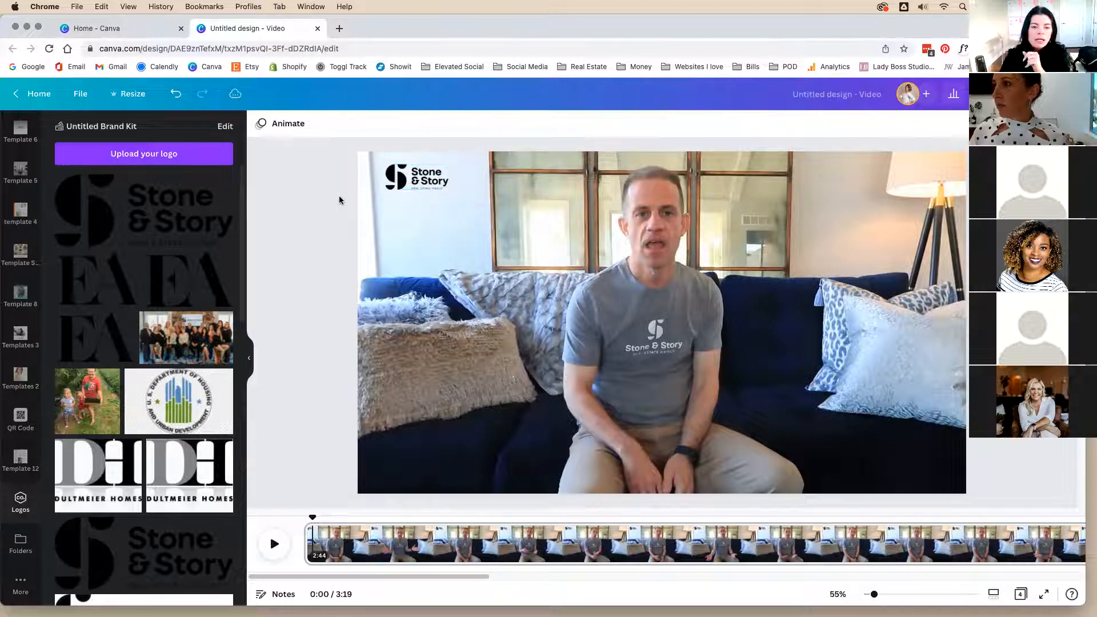
left_click(409, 187)
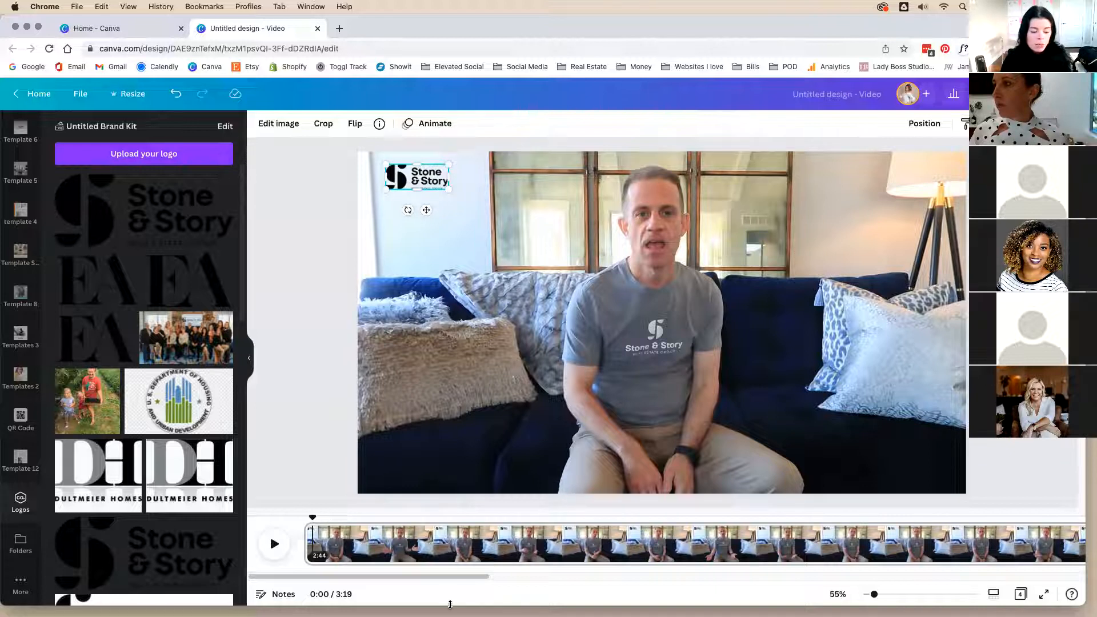
left_click_drag(402, 576, 922, 558)
left_click(869, 551)
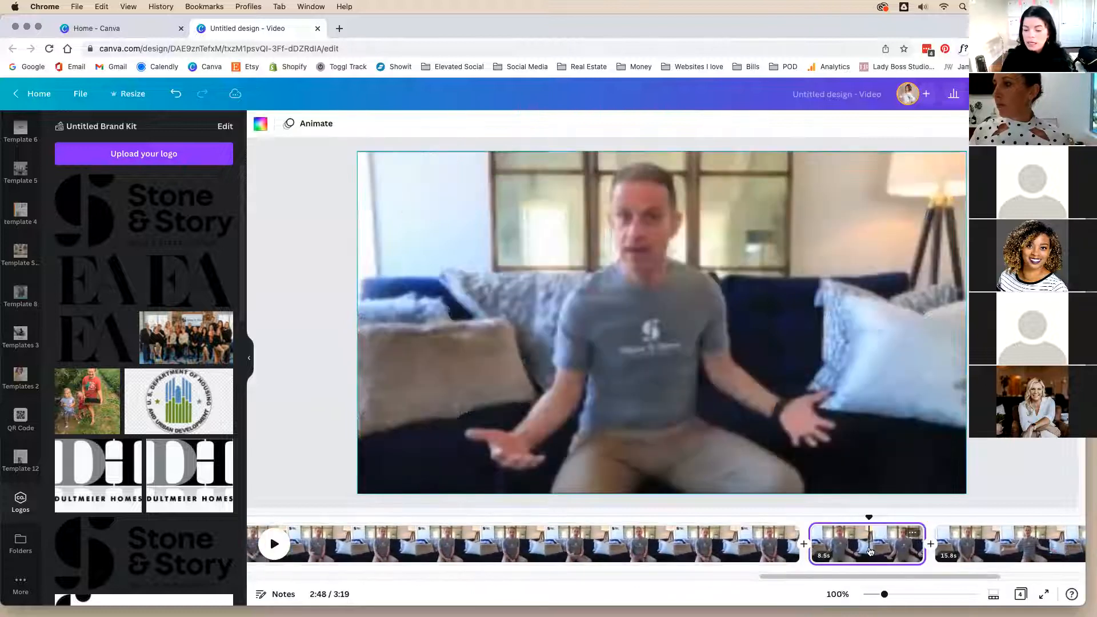
left_click(741, 554)
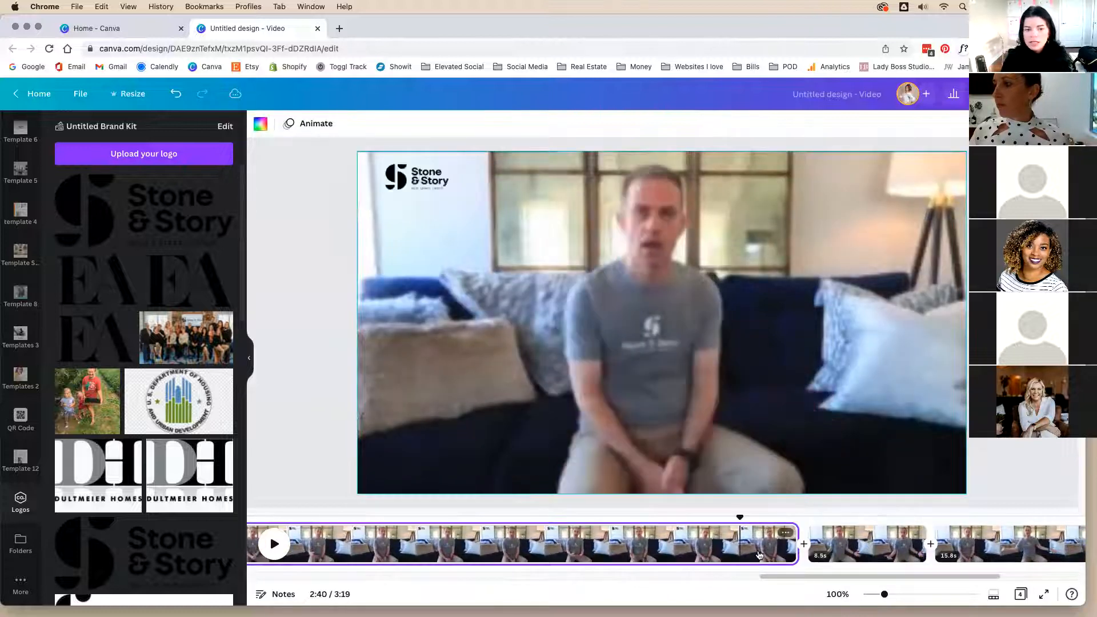
left_click(876, 537)
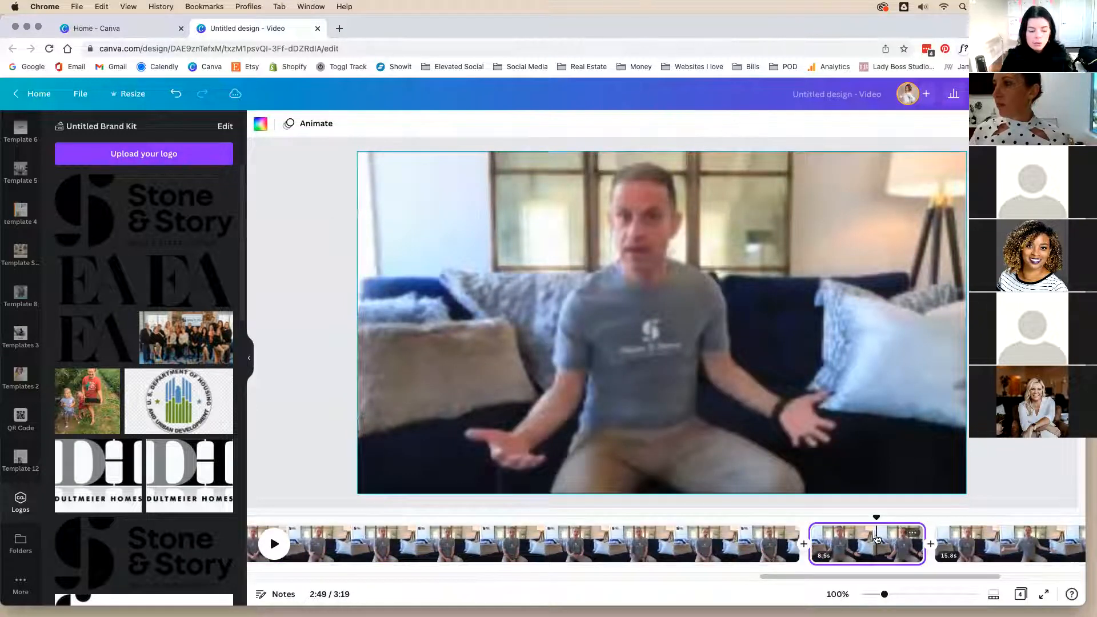
key("super+d")
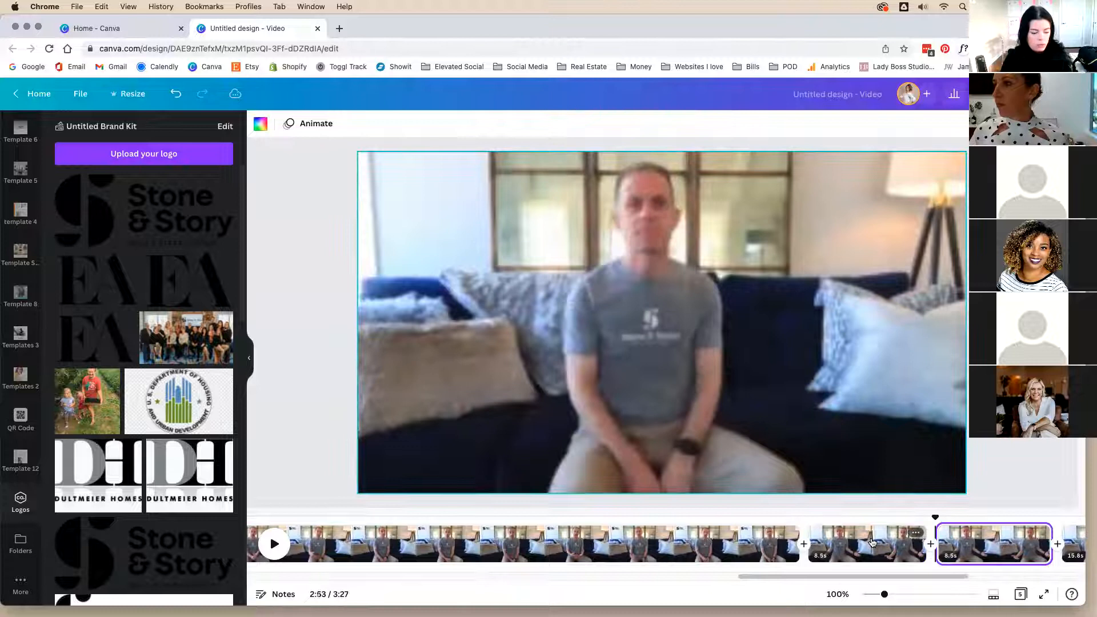
key("super+z")
Step: Copy the Stone & Story logo from the first clip and paste it onto the 8.5-second, 15.8-second and 10.4-second clips
left_click(458, 543)
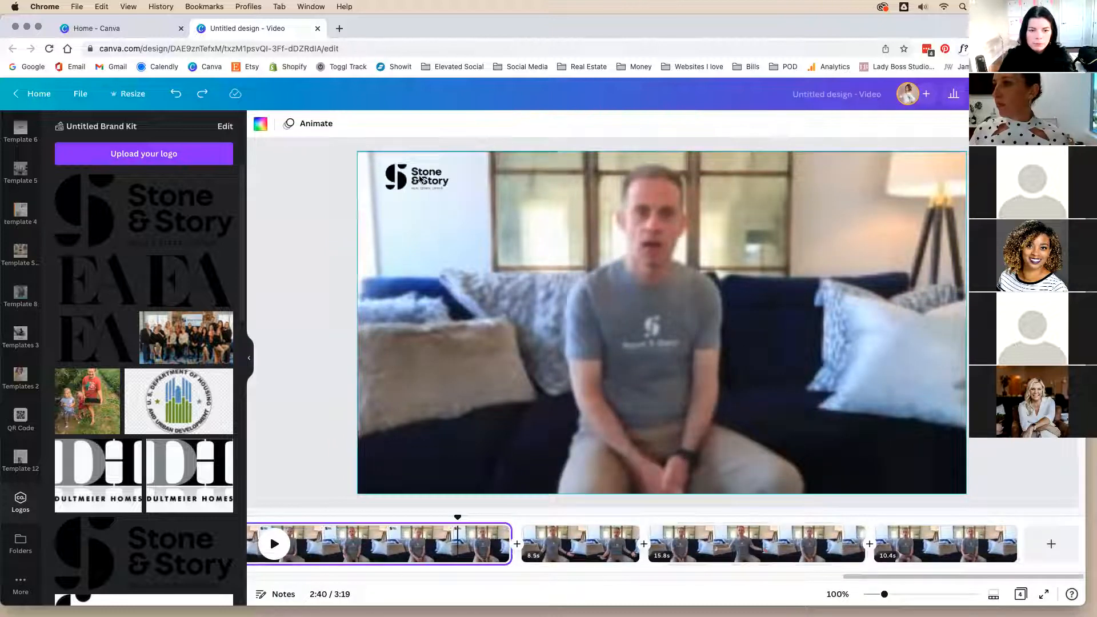
left_click(419, 179)
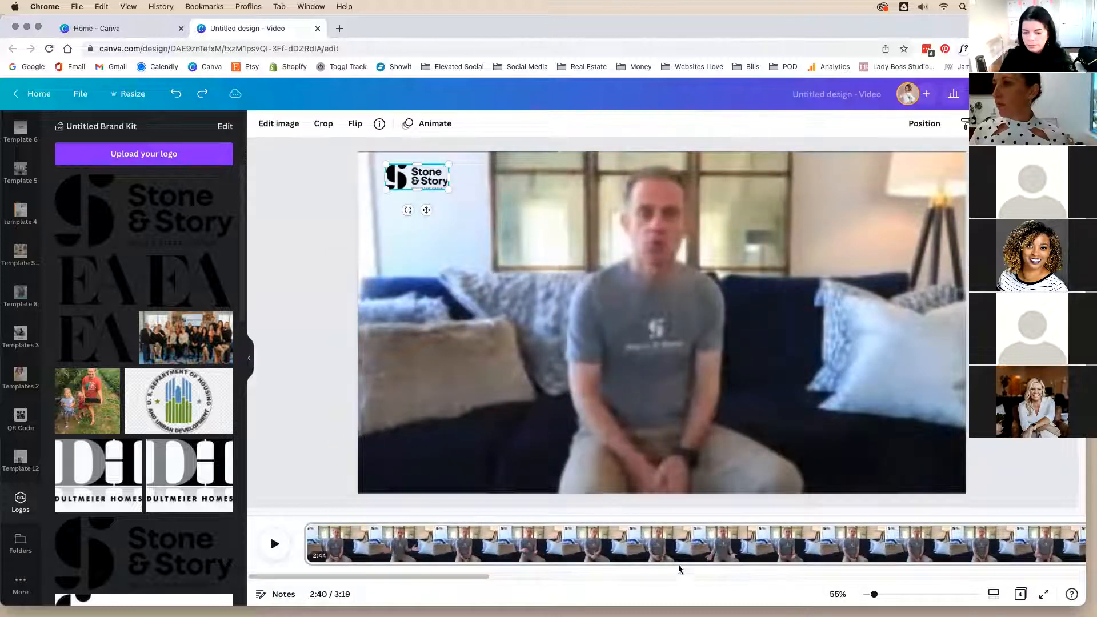
left_click_drag(383, 576, 996, 578)
left_click(909, 549)
key("super+v")
left_click(807, 546)
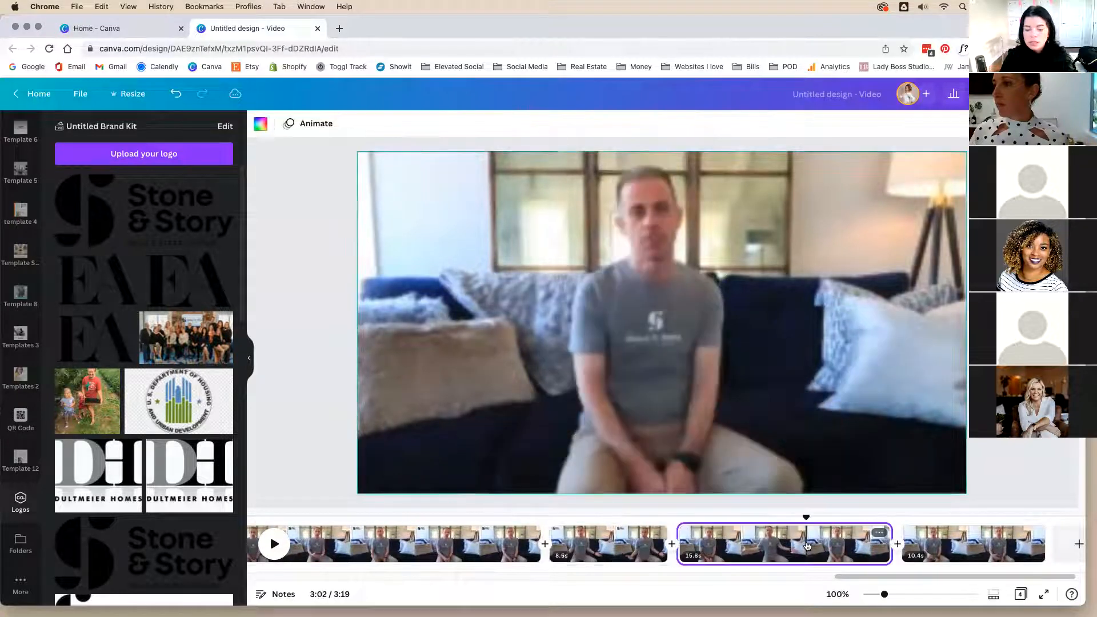
key("super+v")
left_click(963, 548)
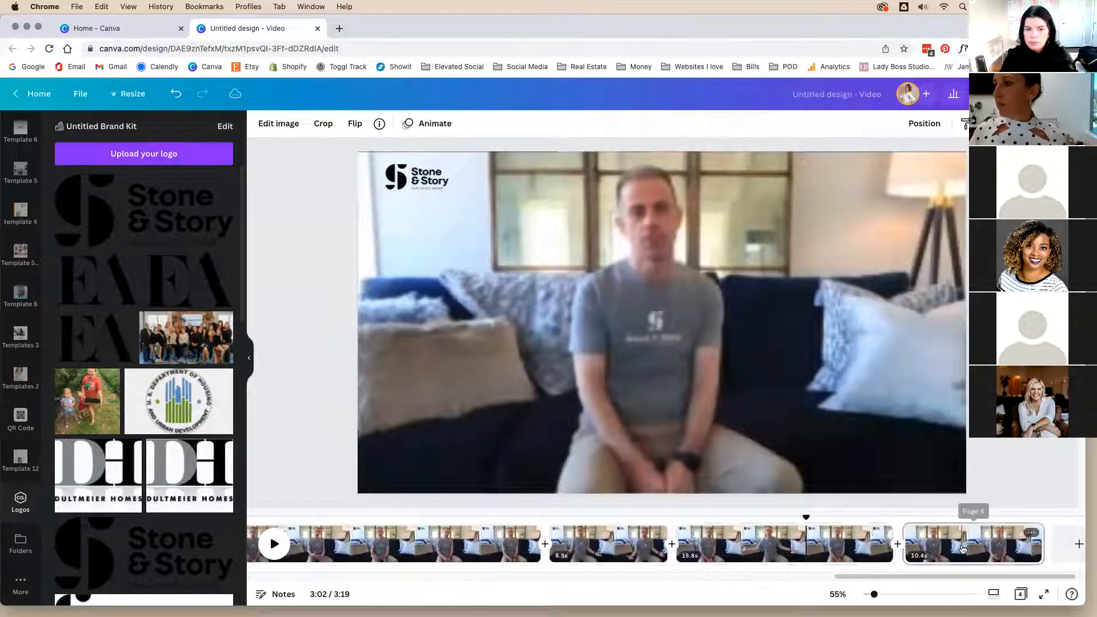
key("super+v")
Step: Add a rectangle to the 10.4-second clip, shrink it into a wide bar and centre it below the shirt logo
left_click_drag(947, 576, 263, 552)
mouse_move(309, 533)
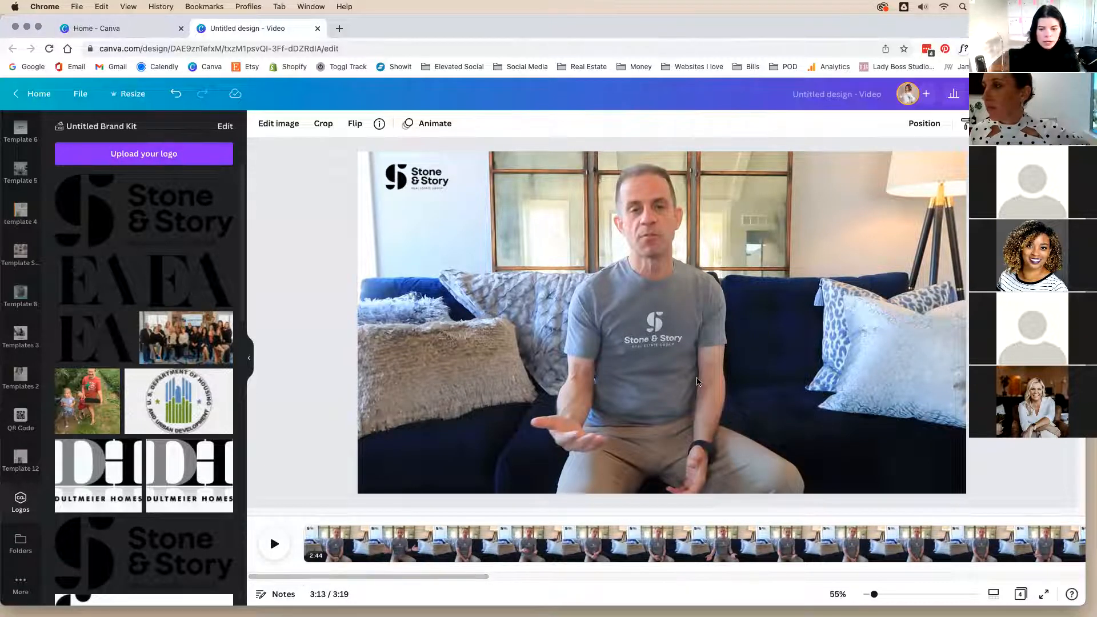
key("r")
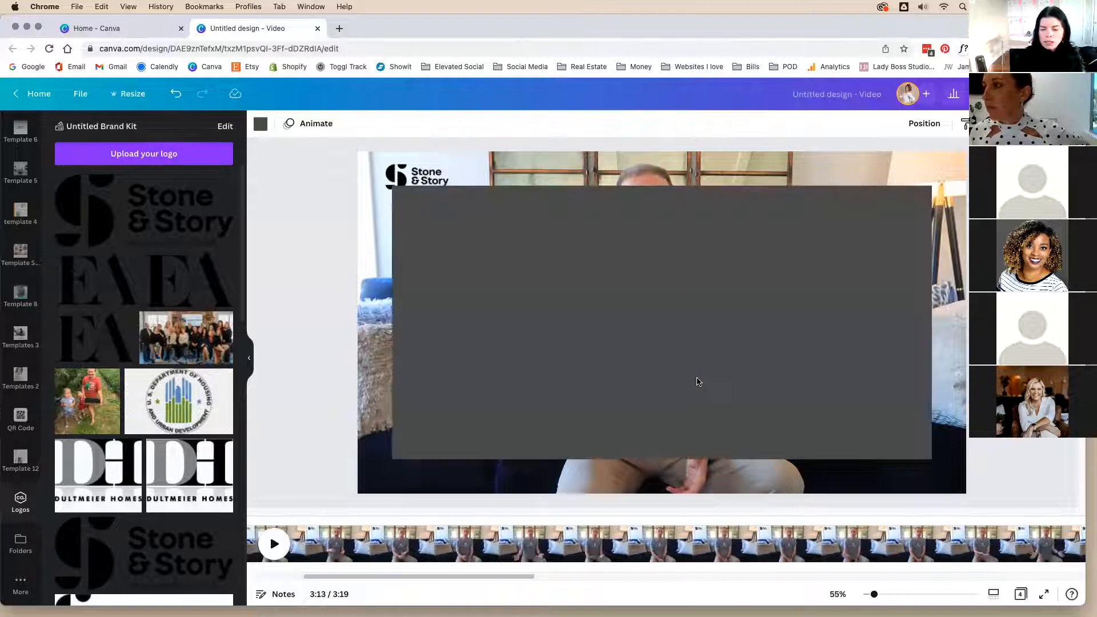
left_click_drag(392, 185, 676, 401)
left_click_drag(831, 439, 691, 397)
left_click(888, 324)
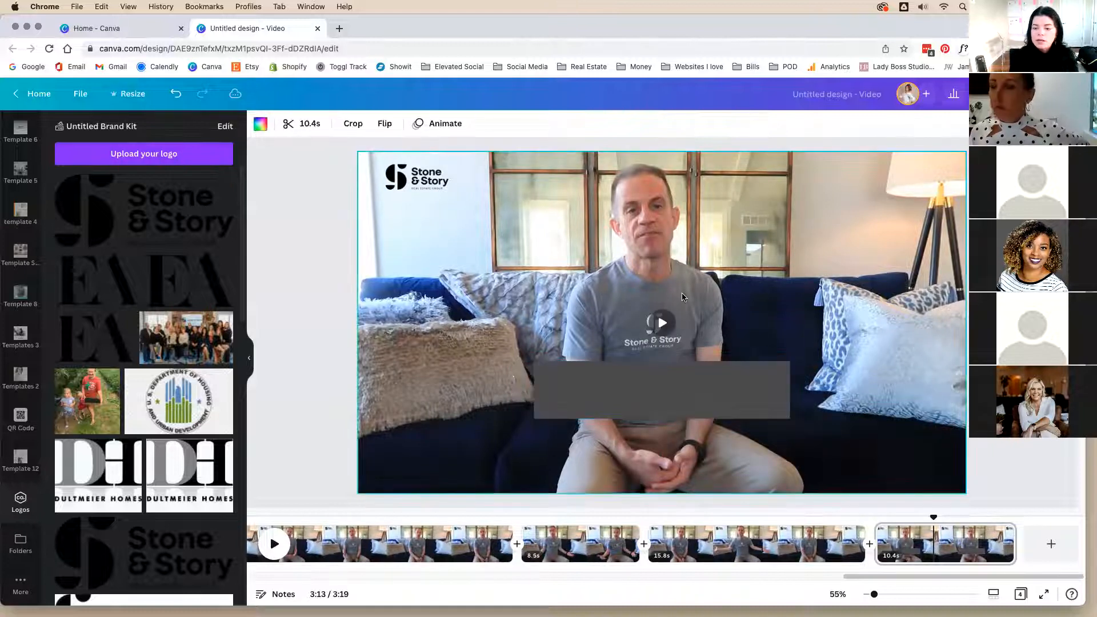
Step: Recolor the bar with the pale grey swatch from the Creams & Browns brand palette
left_click(667, 406)
left_click(261, 124)
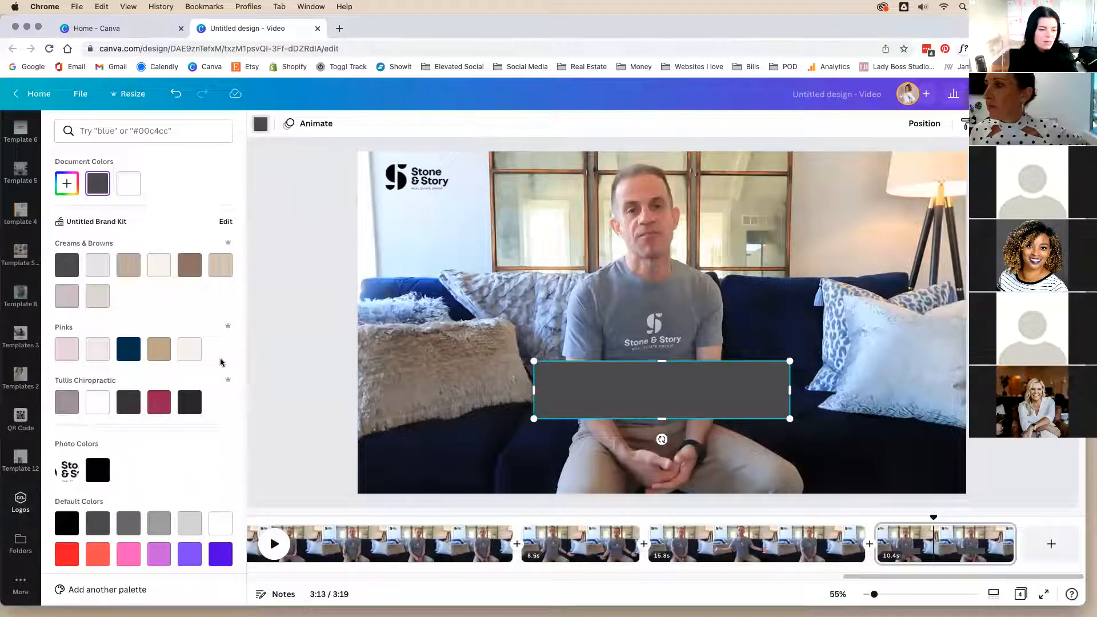
left_click(190, 348)
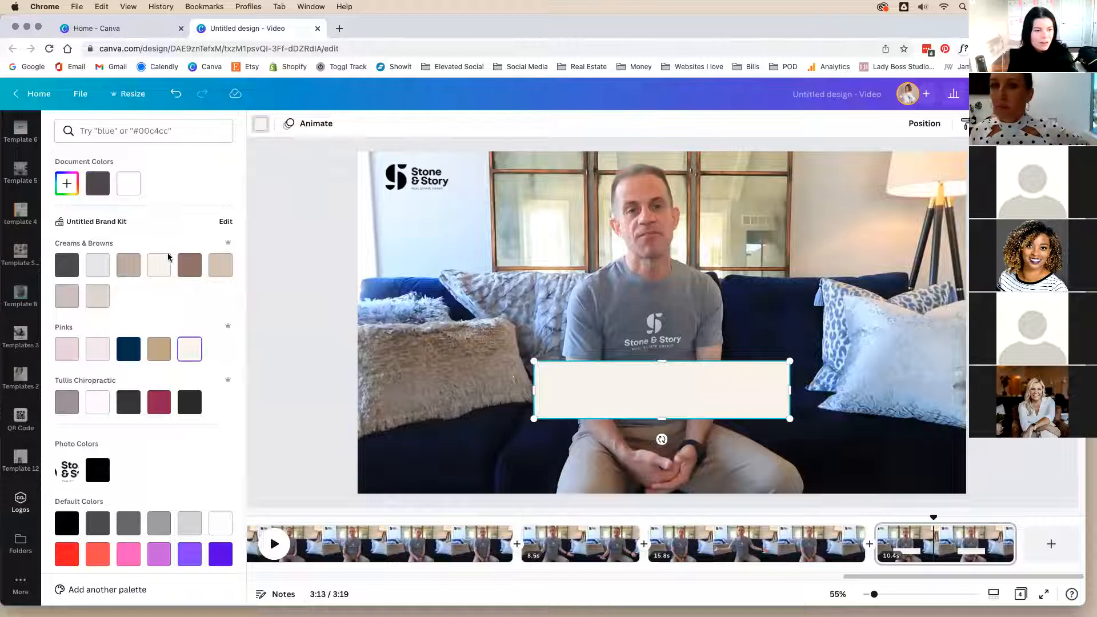
key("super+z")
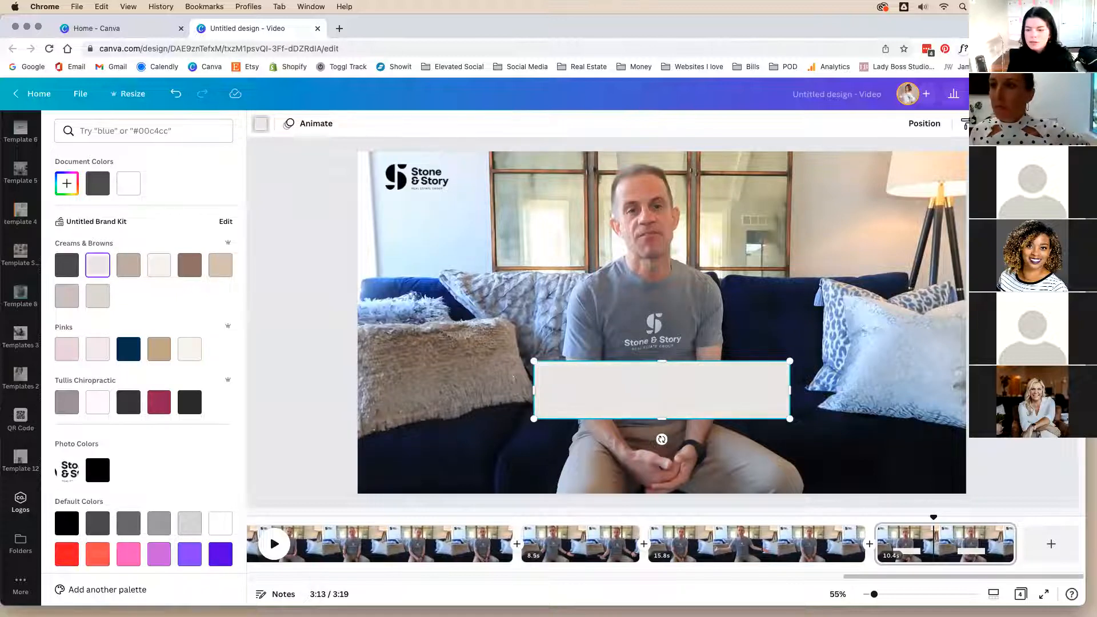
left_click(885, 337)
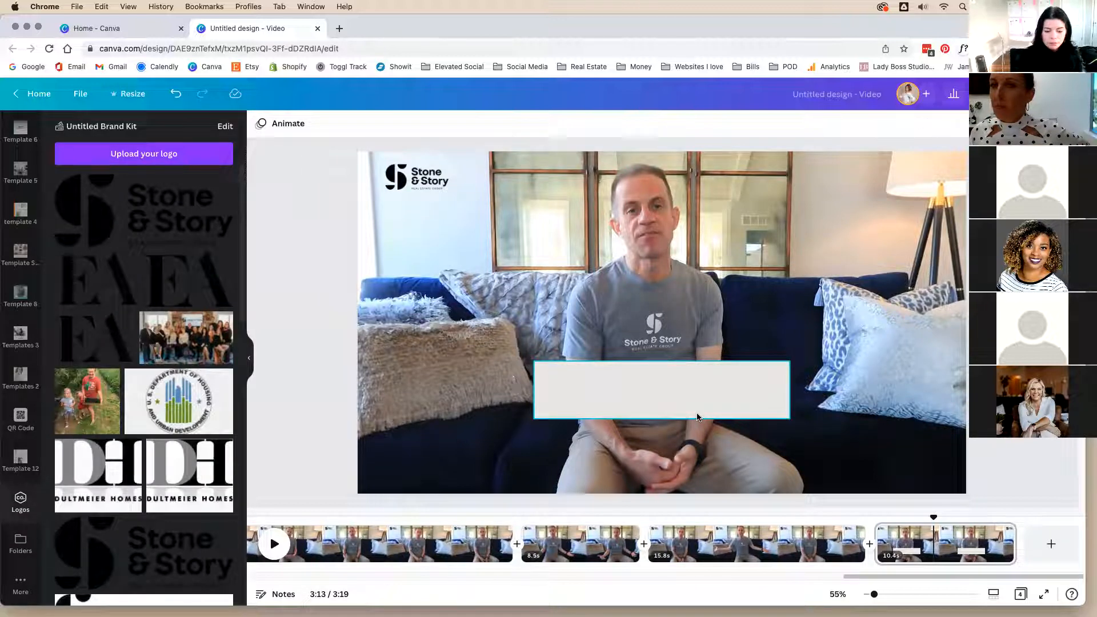
Step: Add a text label with the speaker's full name and "Broker" on a second line, enlarge it to size 44 and place it on the bar
key("t")
key("BackSpace")
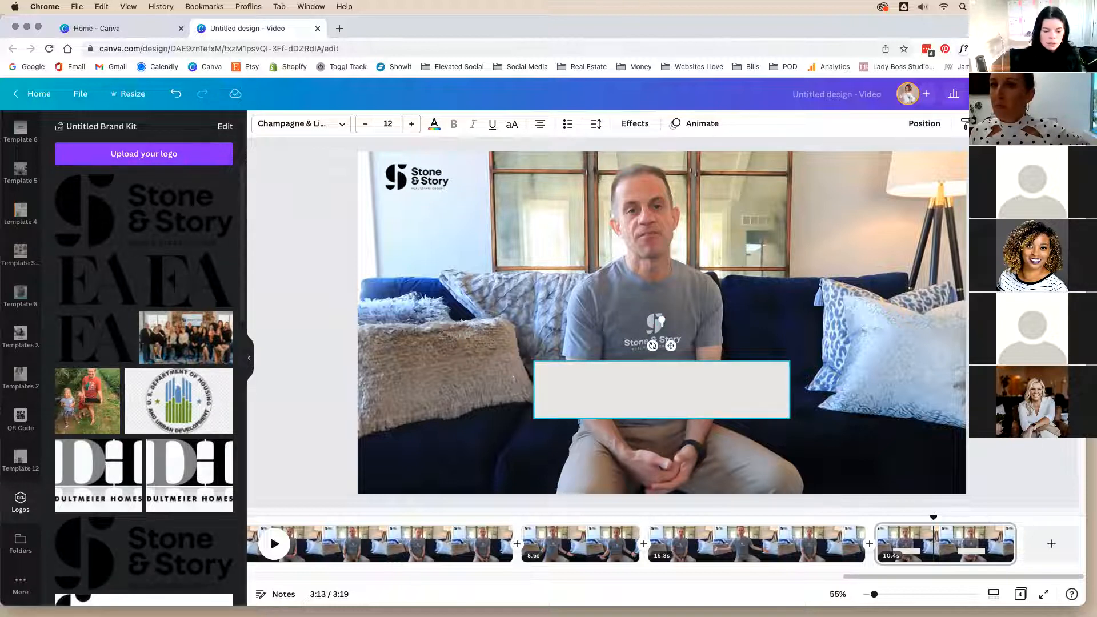
type("...")
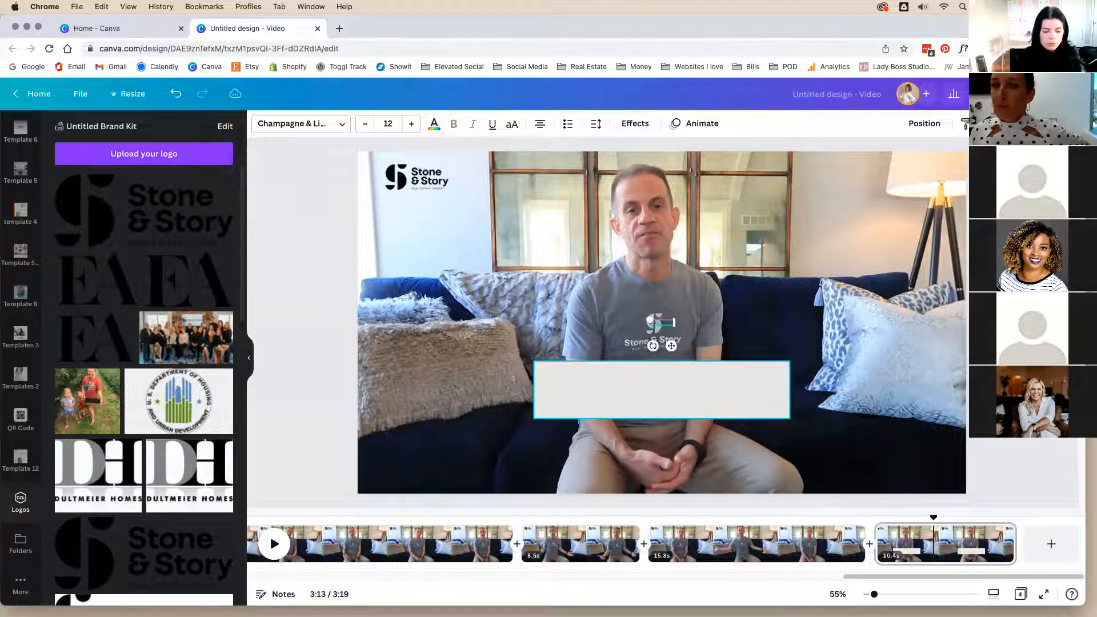
key("Return")
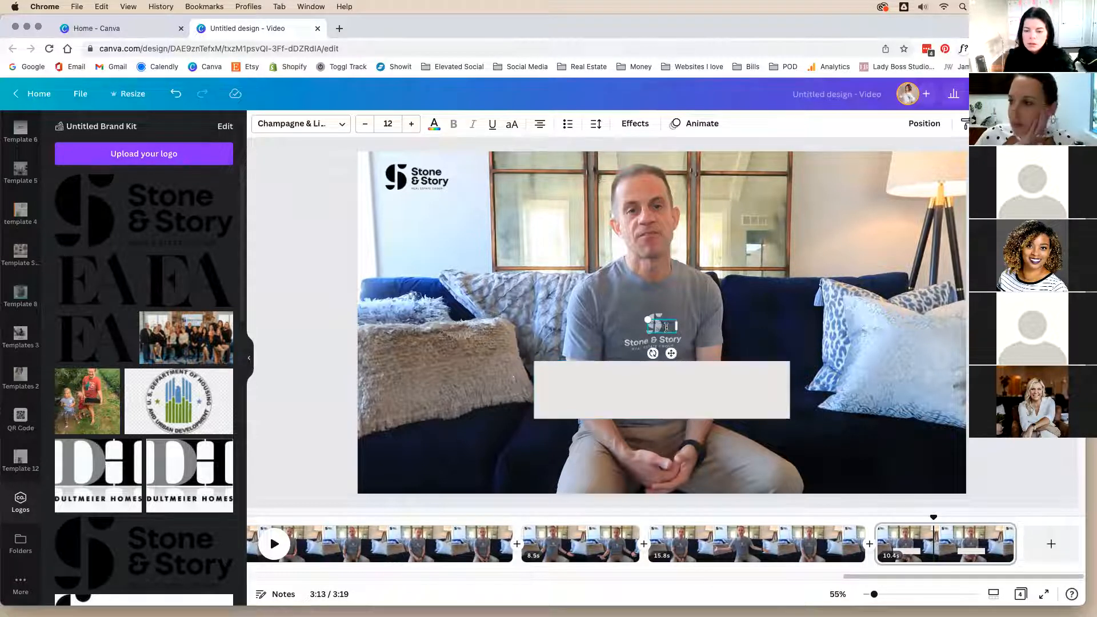
left_click_drag(674, 331, 738, 404)
left_click(771, 325)
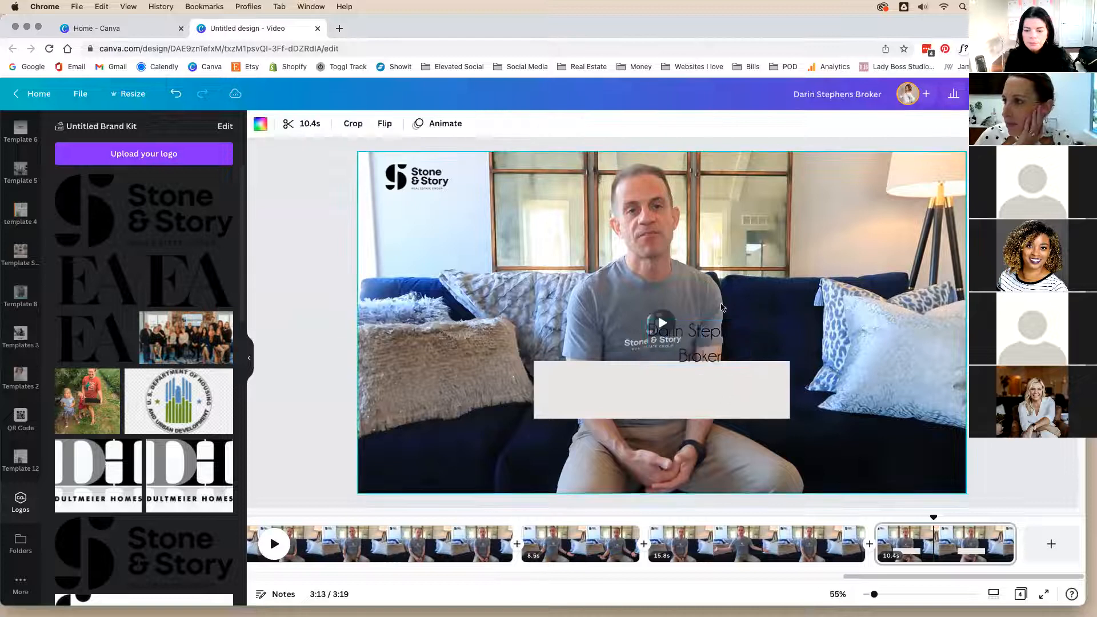
left_click_drag(723, 346, 682, 395)
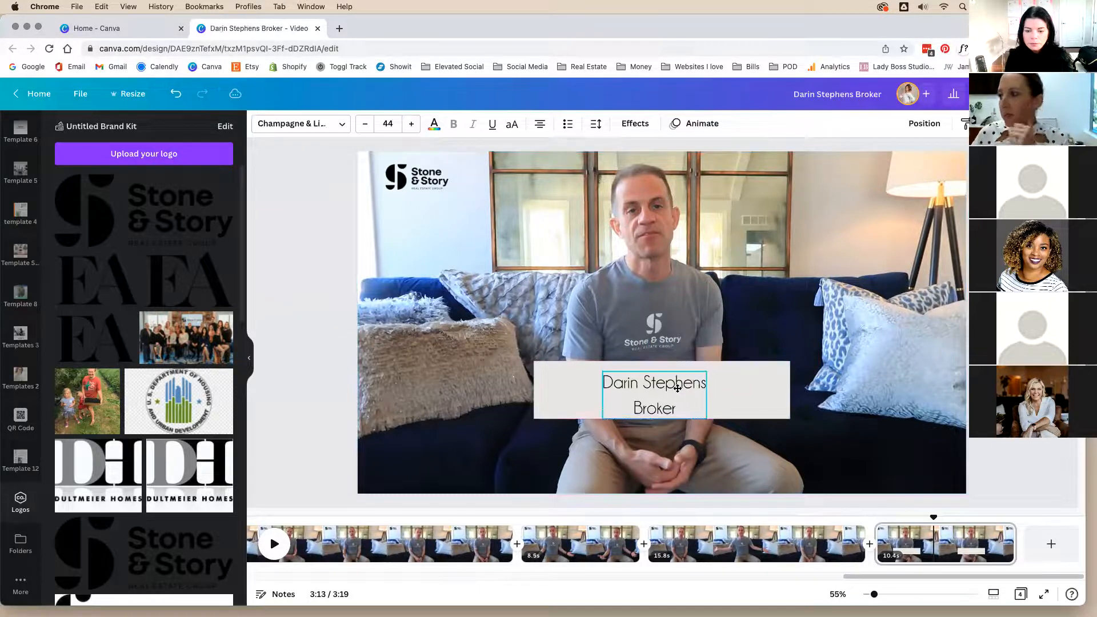
Step: Add a circle from the Lines & Shapes elements and place it above the name bar
left_click(760, 394)
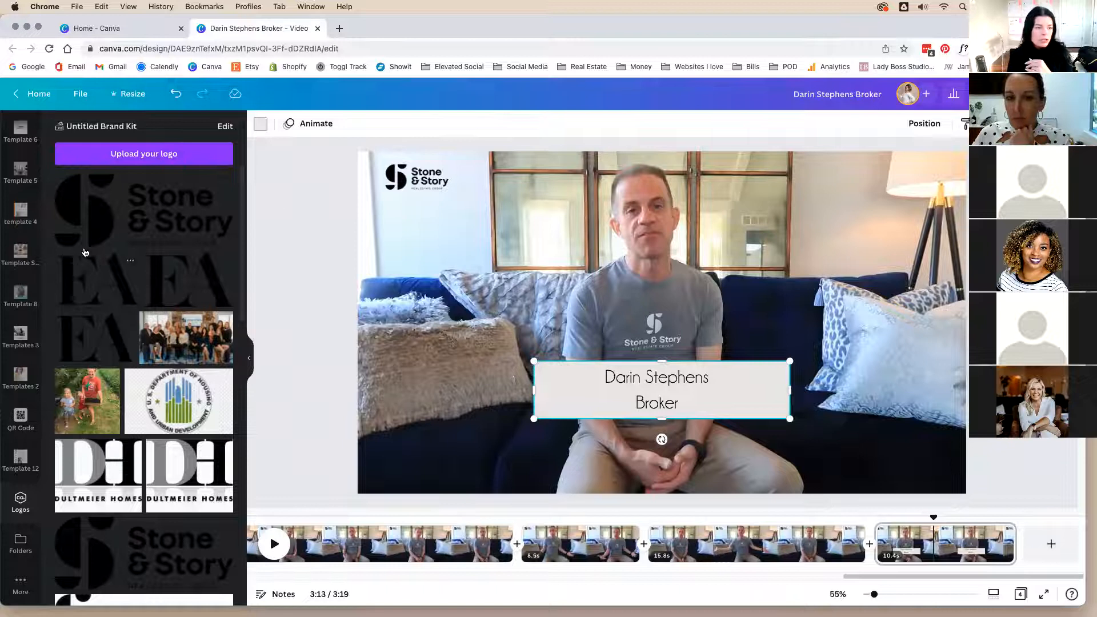
scroll(16, 241, "up", 5)
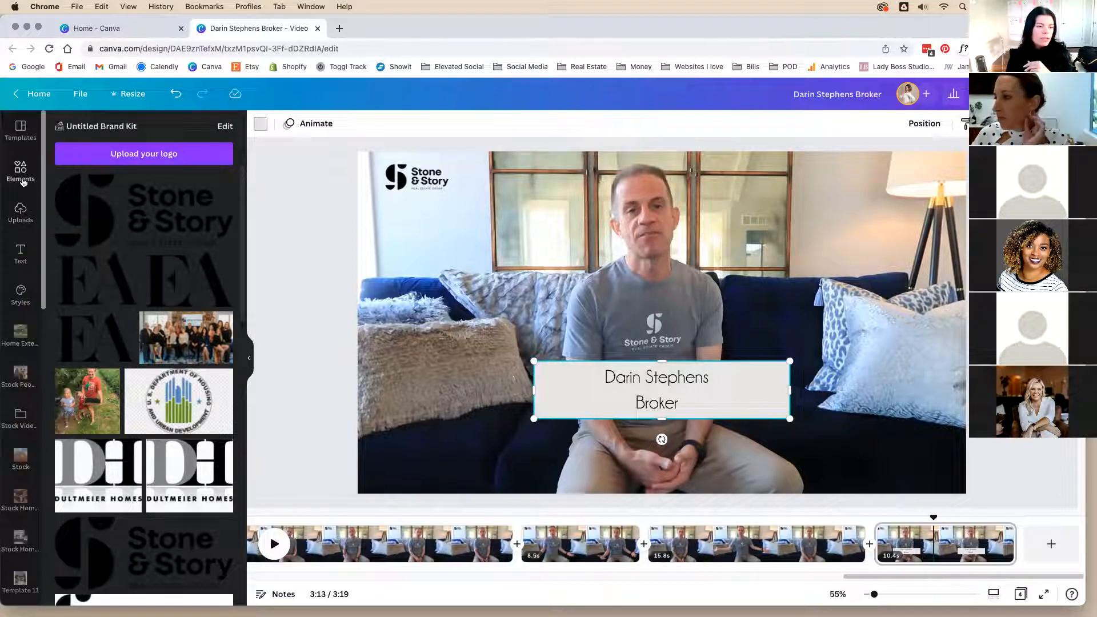
left_click(20, 169)
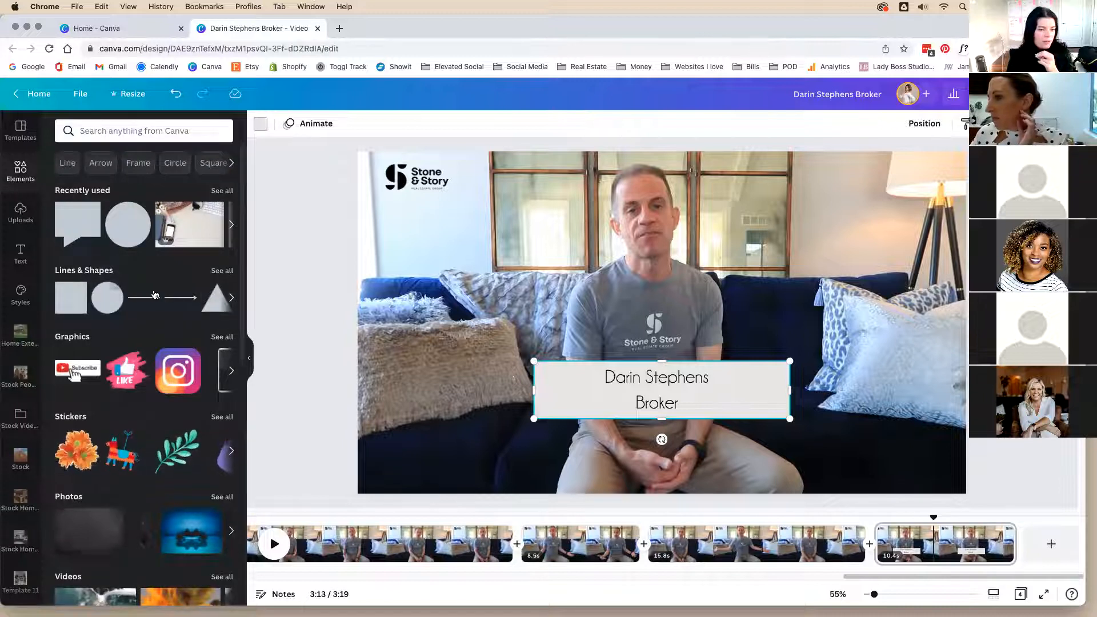
left_click(214, 277)
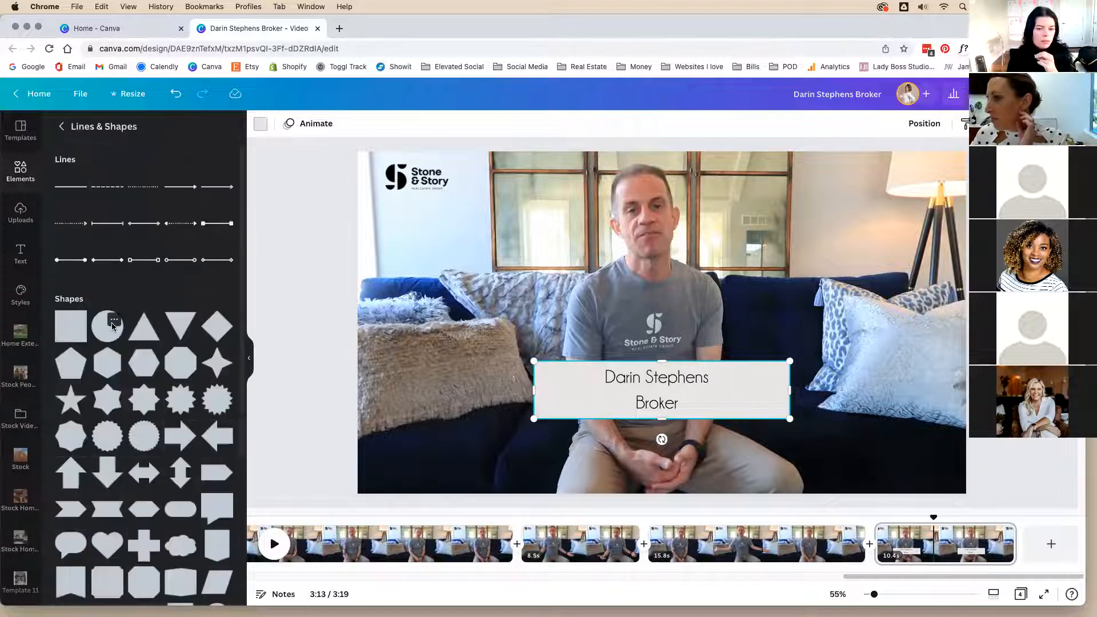
left_click(114, 321)
left_click(100, 333)
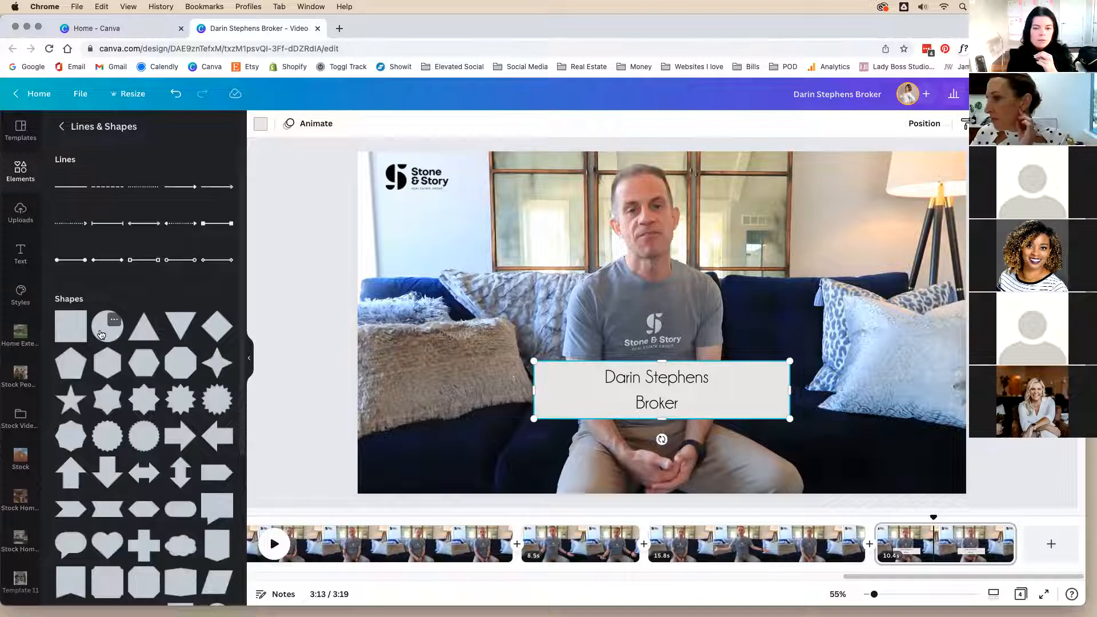
left_click(101, 335)
left_click_drag(617, 276, 595, 249)
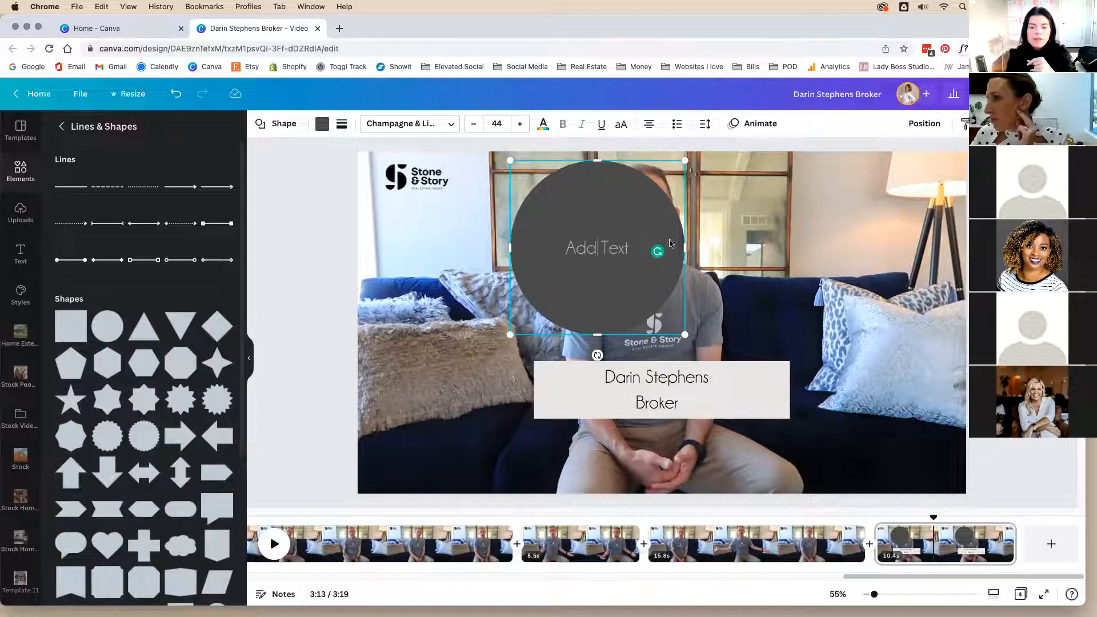
Step: Change the circle into an eight-pointed star and try out its corner rounding
left_click(276, 123)
left_click(195, 376)
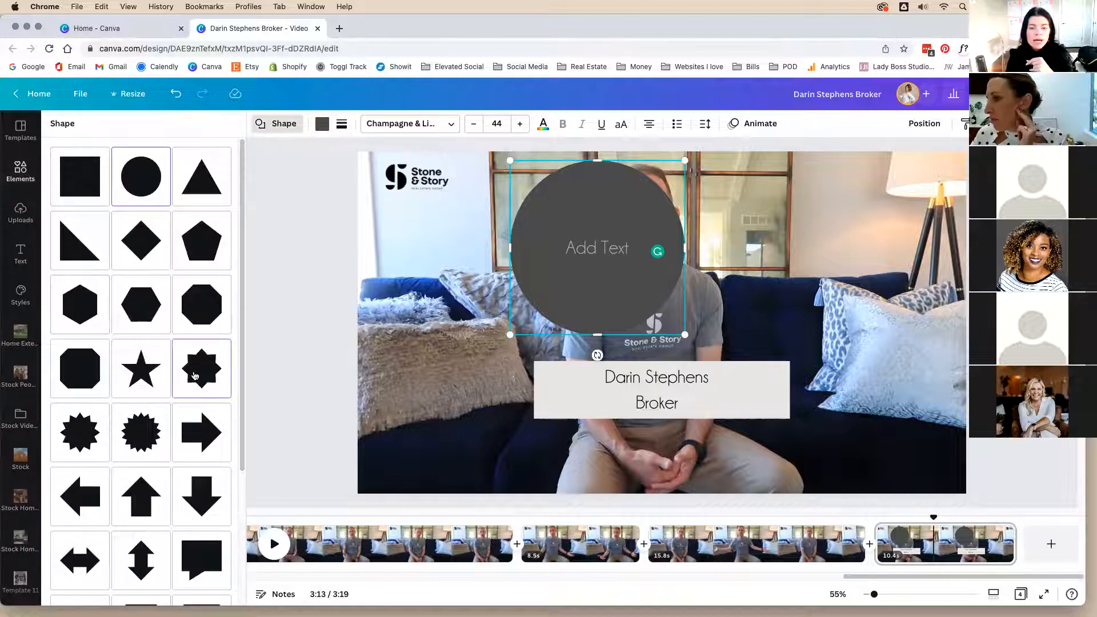
left_click(341, 124)
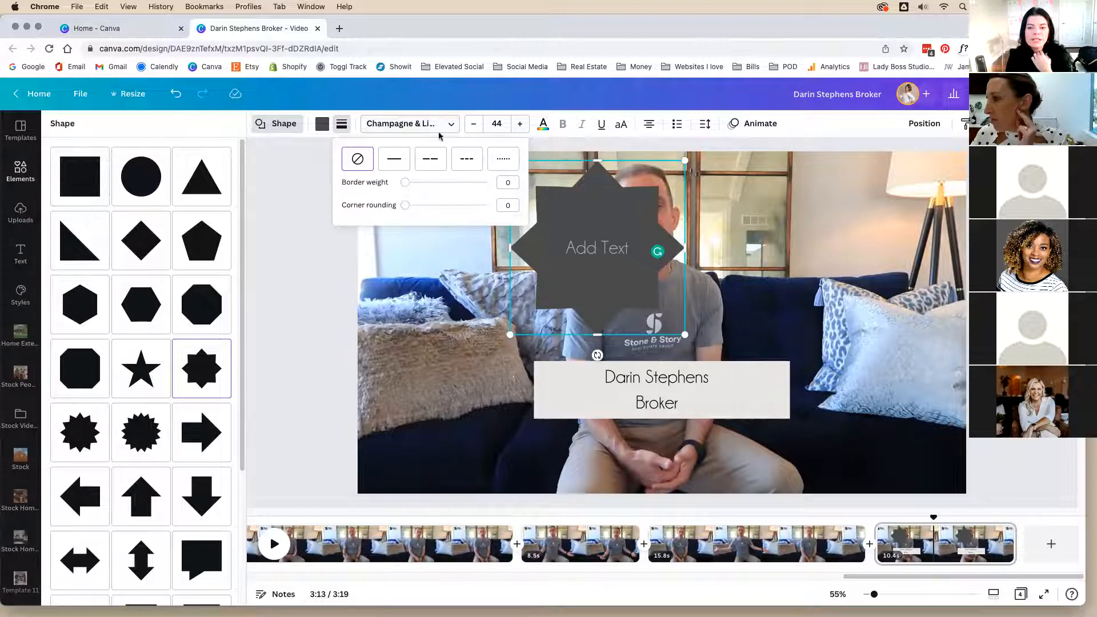
left_click_drag(405, 209, 365, 211)
left_click(338, 306)
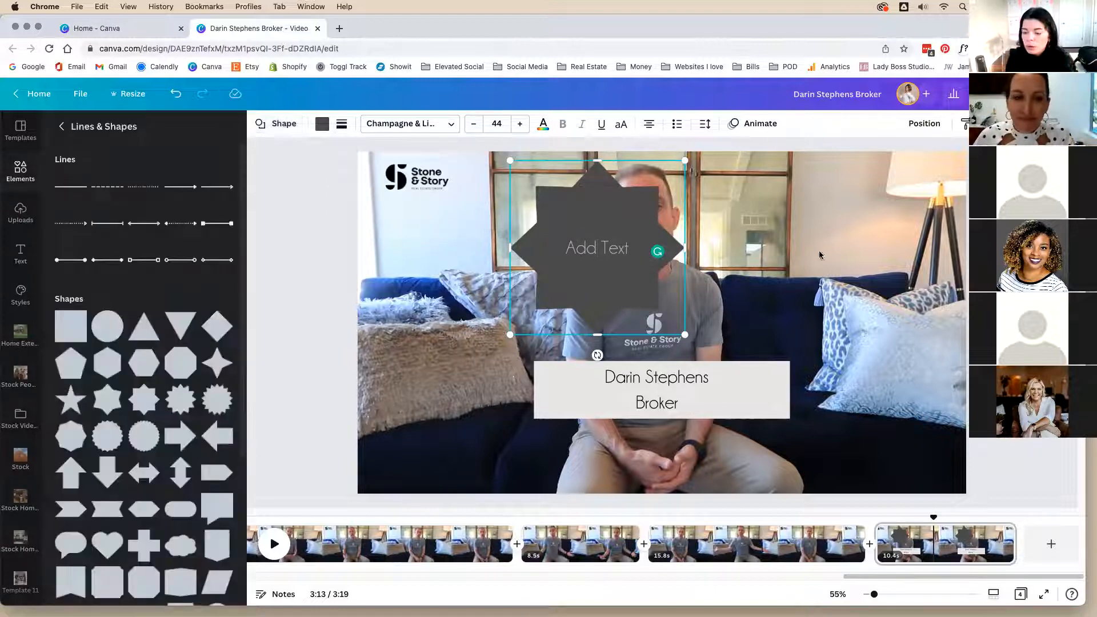
Step: Delete the eight-pointed star from the 10.4-second clip
key("Escape")
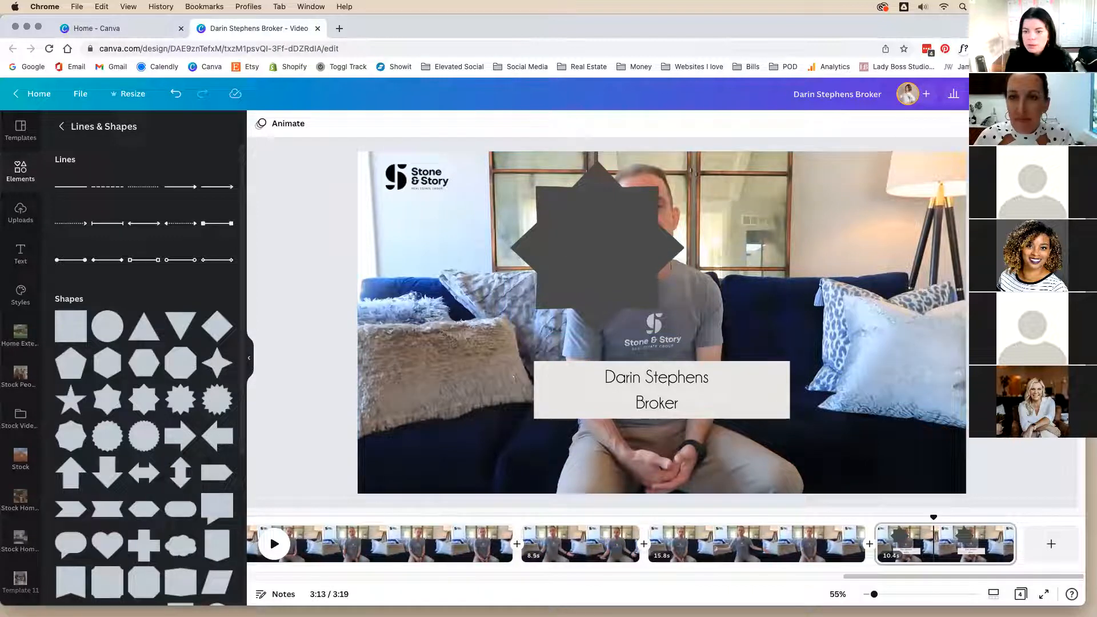
left_click(628, 247)
key("Delete")
Step: Change the font of the name label on the bar to Alta
left_click(684, 409)
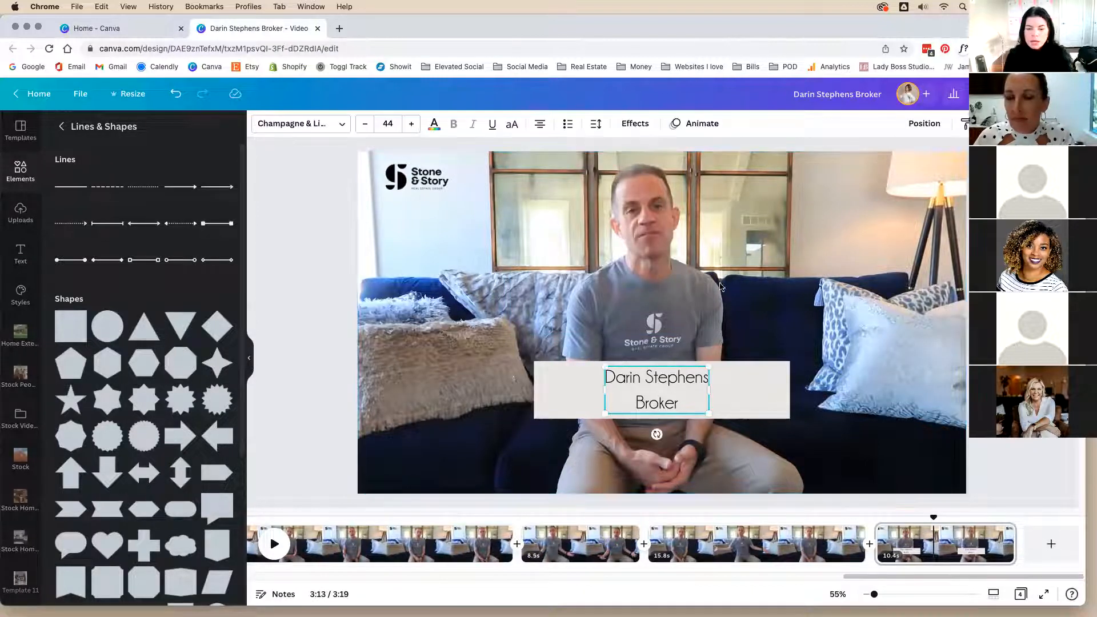
left_click(286, 123)
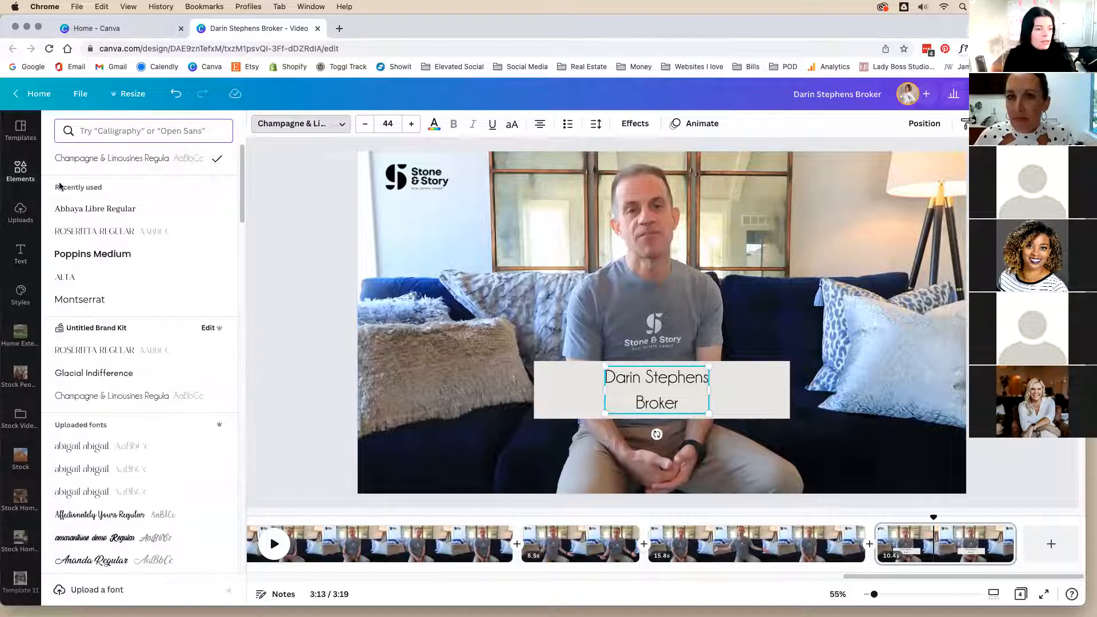
left_click(64, 277)
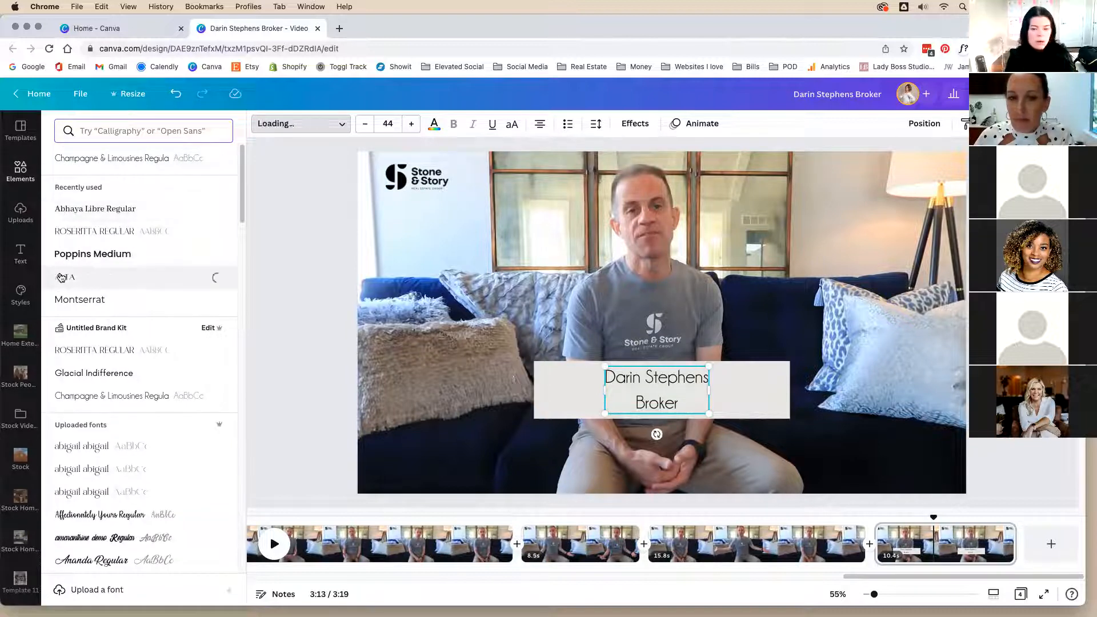
Step: Set the "Broker" line to font size 28 and the whole label's line spacing to 1.16
left_click(699, 393)
left_click_drag(702, 402, 605, 402)
left_click(387, 126)
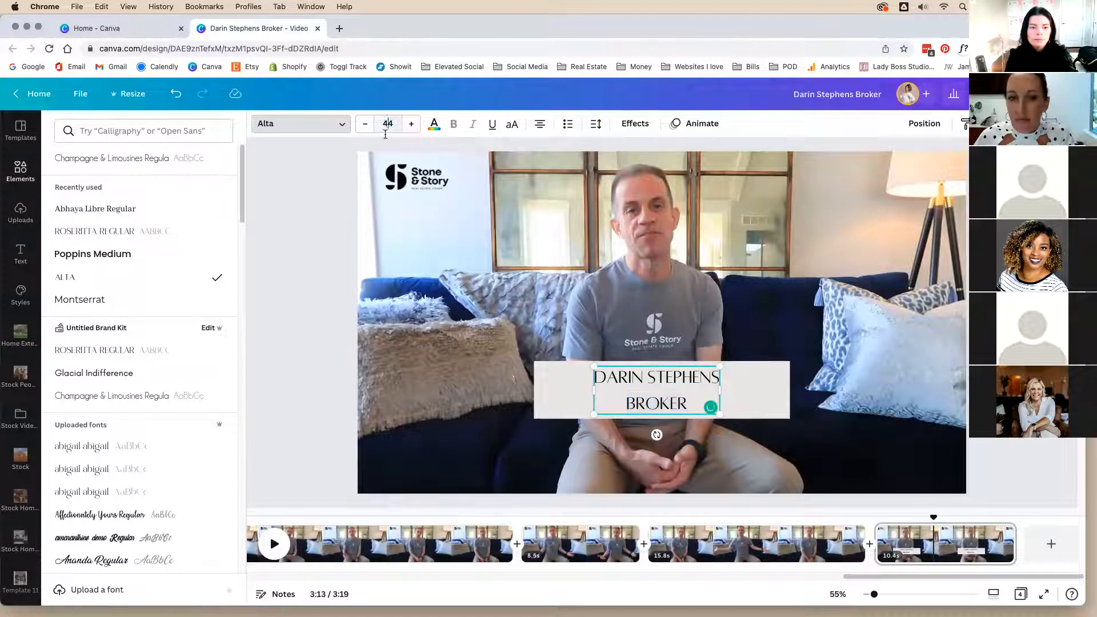
left_click(398, 289)
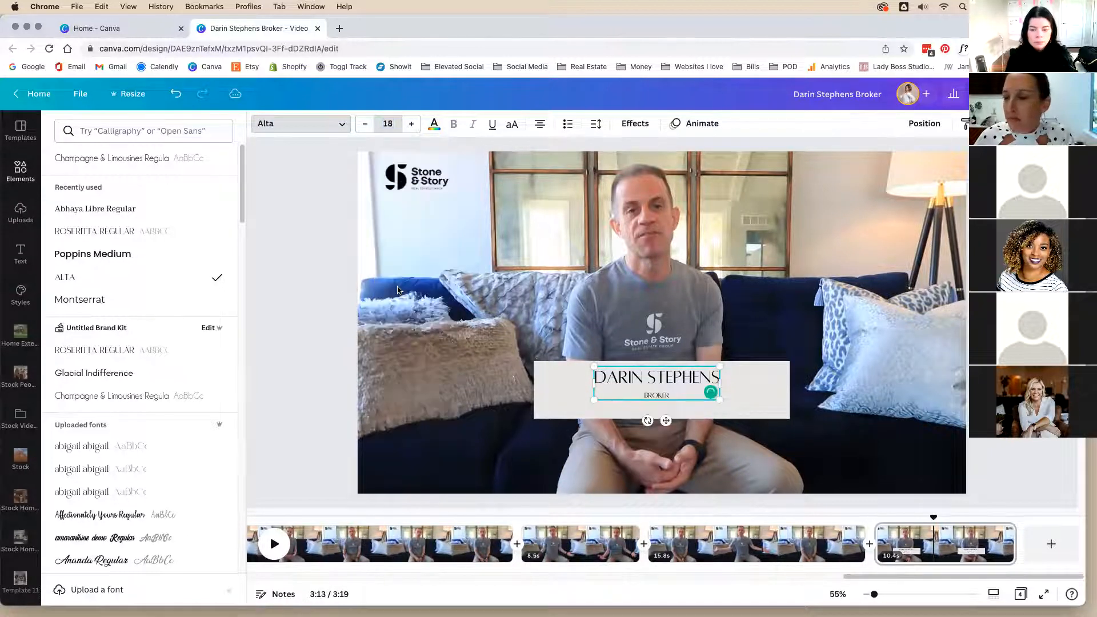
left_click(389, 121)
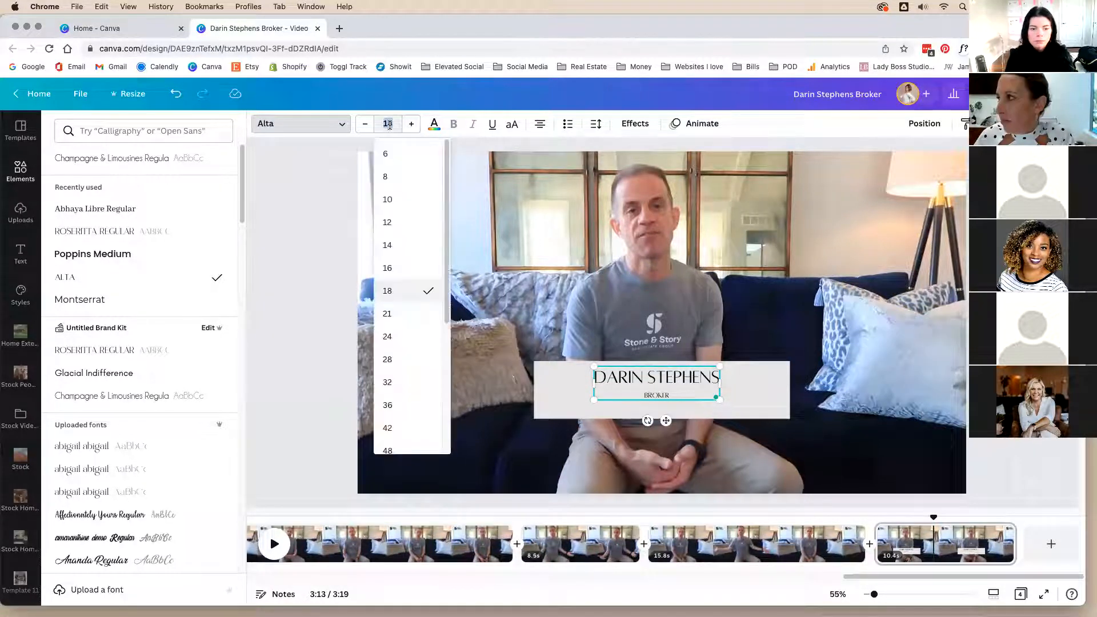
left_click(405, 359)
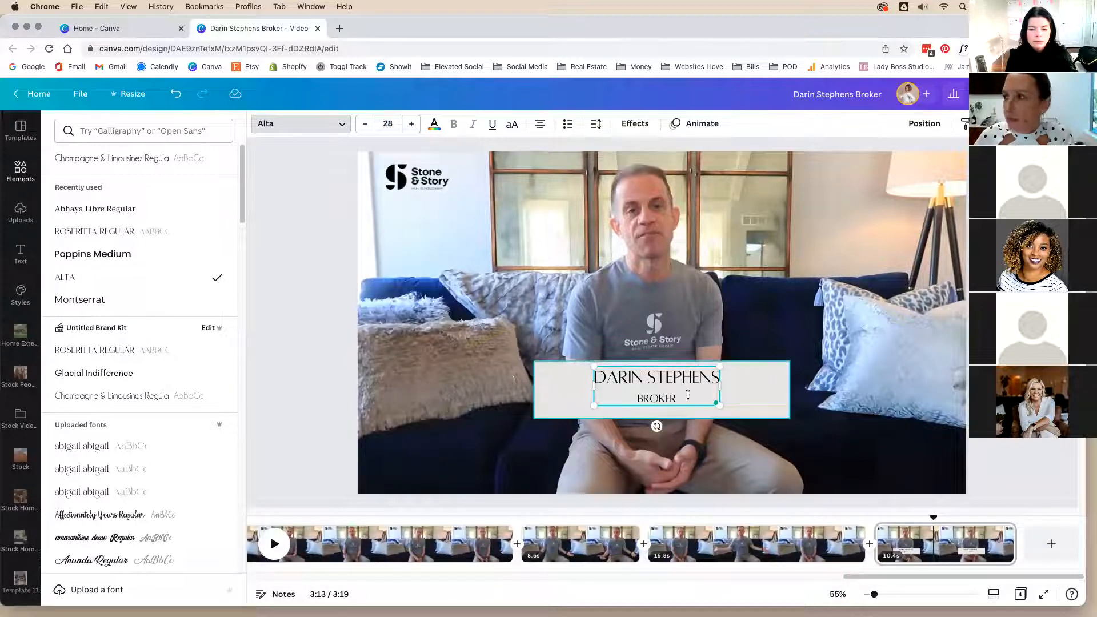
left_click(595, 125)
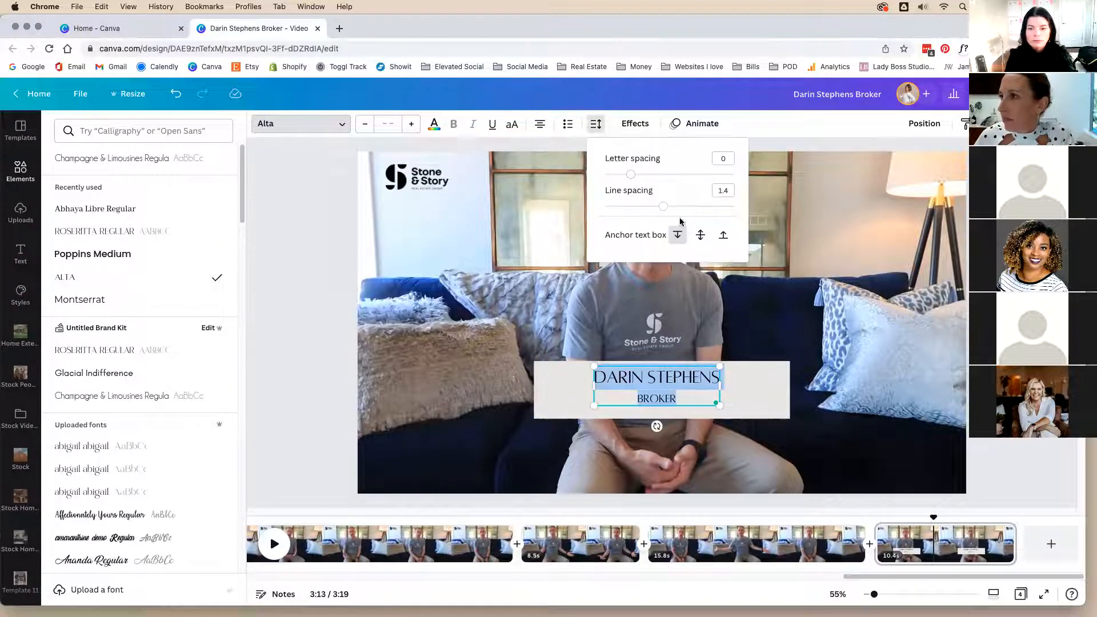
left_click_drag(665, 212, 648, 218)
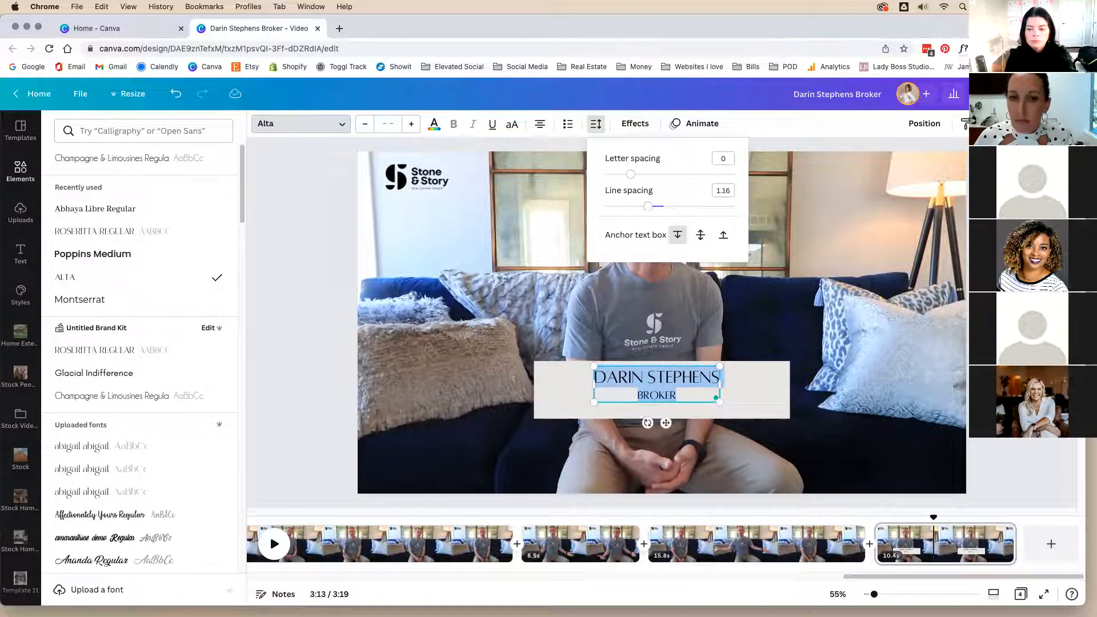
Step: Shrink the light bar behind the name label by pulling in its sides and its upper and lower edges
left_click(880, 329)
left_click(270, 533)
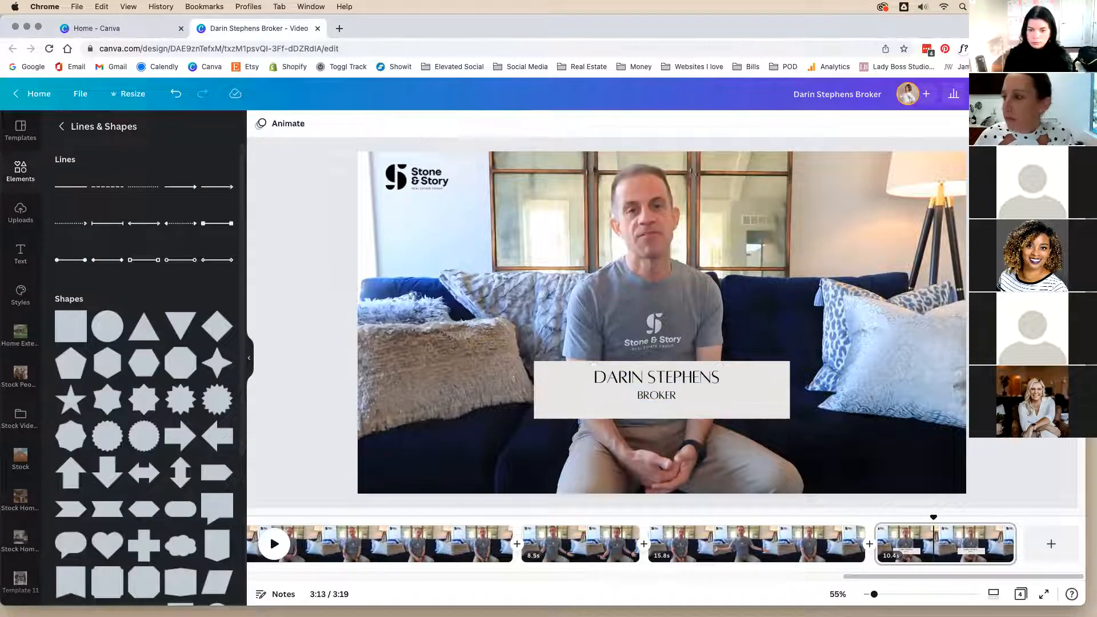
left_click_drag(678, 378, 725, 367)
left_click(749, 389)
left_click_drag(705, 418, 706, 414)
left_click_drag(786, 392, 773, 393)
mouse_move(533, 391)
left_mouse_down()
mouse_move(558, 390)
mouse_move(549, 390)
left_mouse_up()
Step: Move the name label onto the resized bar and stretch its text box to the bar's full width
left_click(611, 386)
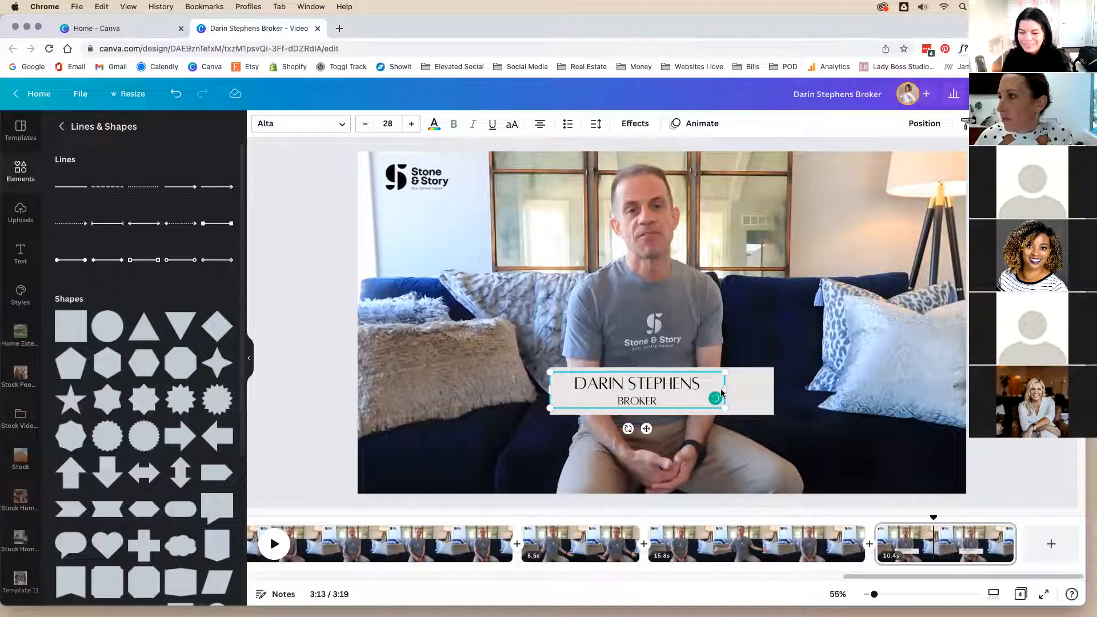
left_click_drag(724, 391, 774, 391)
key("Escape")
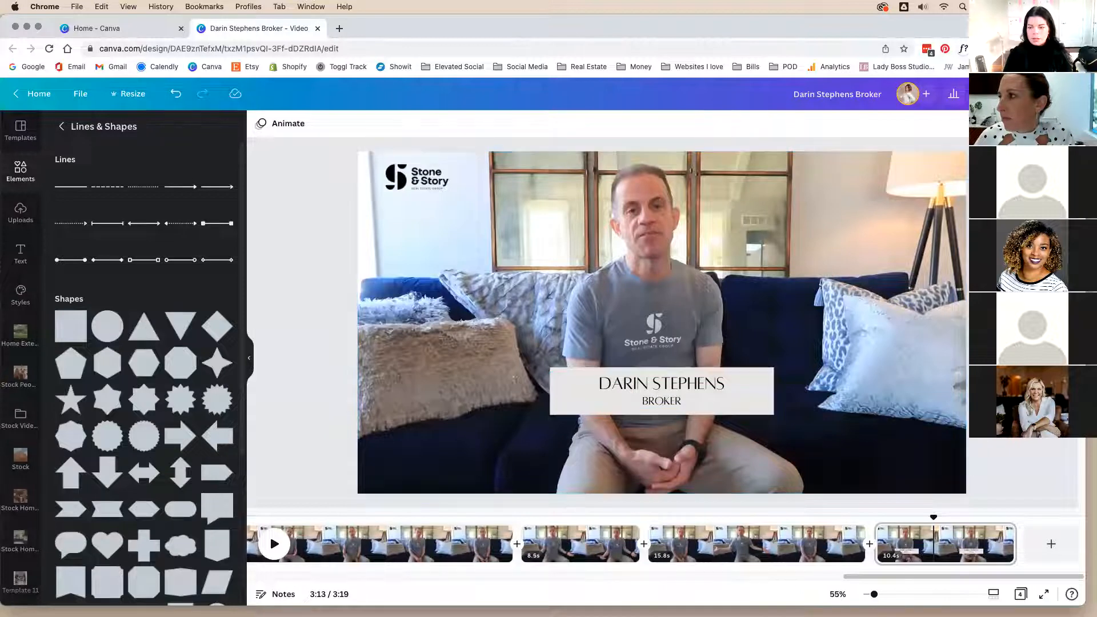
Step: Add a straight black line to the 10.4-second clip and reduce its line weight
key("l")
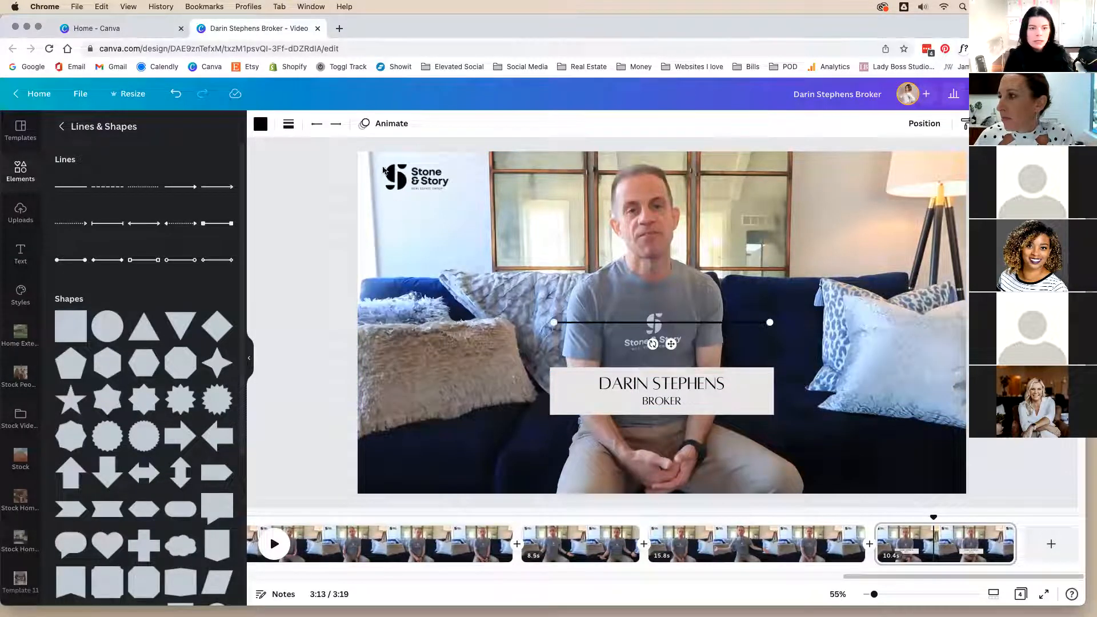
left_click(289, 124)
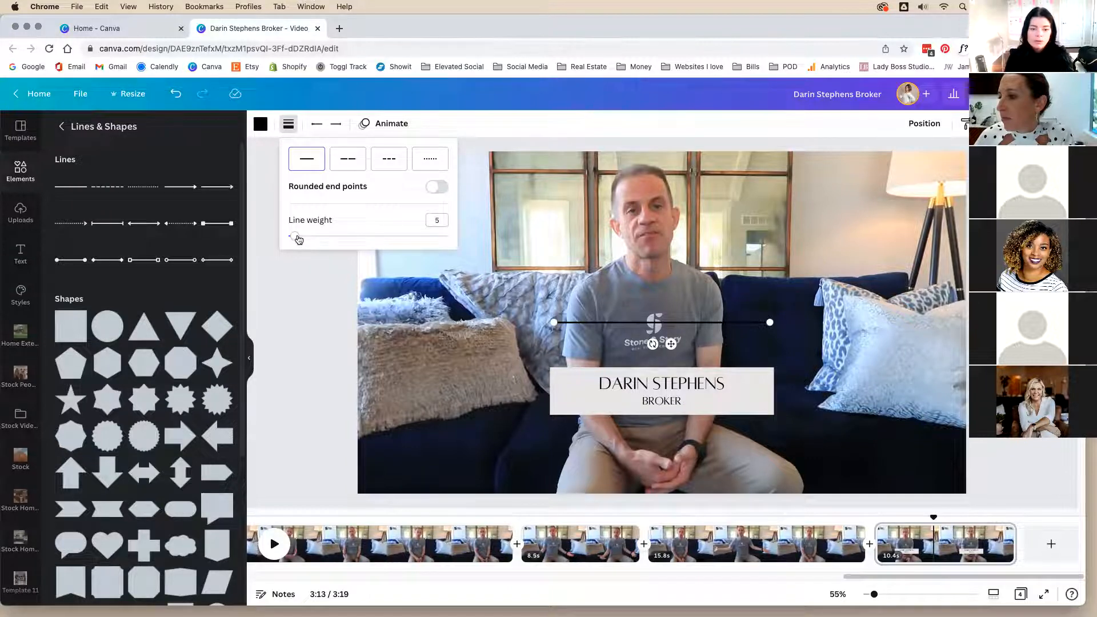
left_click_drag(295, 236, 288, 236)
Step: Shorten the black line and place it as a divider between the name and "Broker" on the bar
left_click_drag(673, 343, 726, 412)
left_click_drag(825, 392, 709, 394)
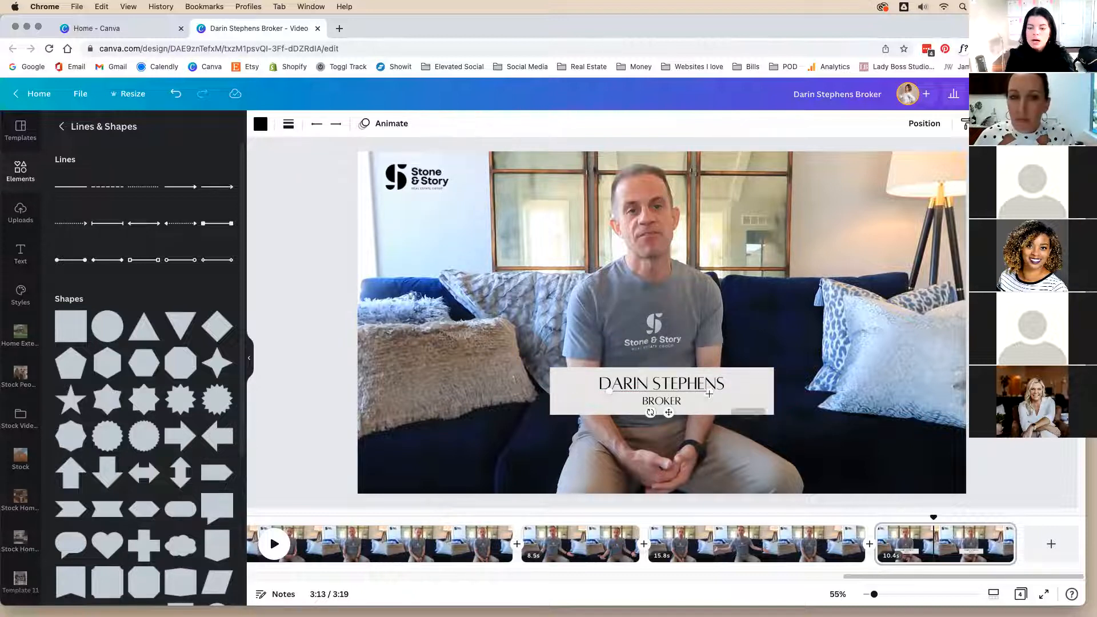
scroll(698, 418, "up", 10)
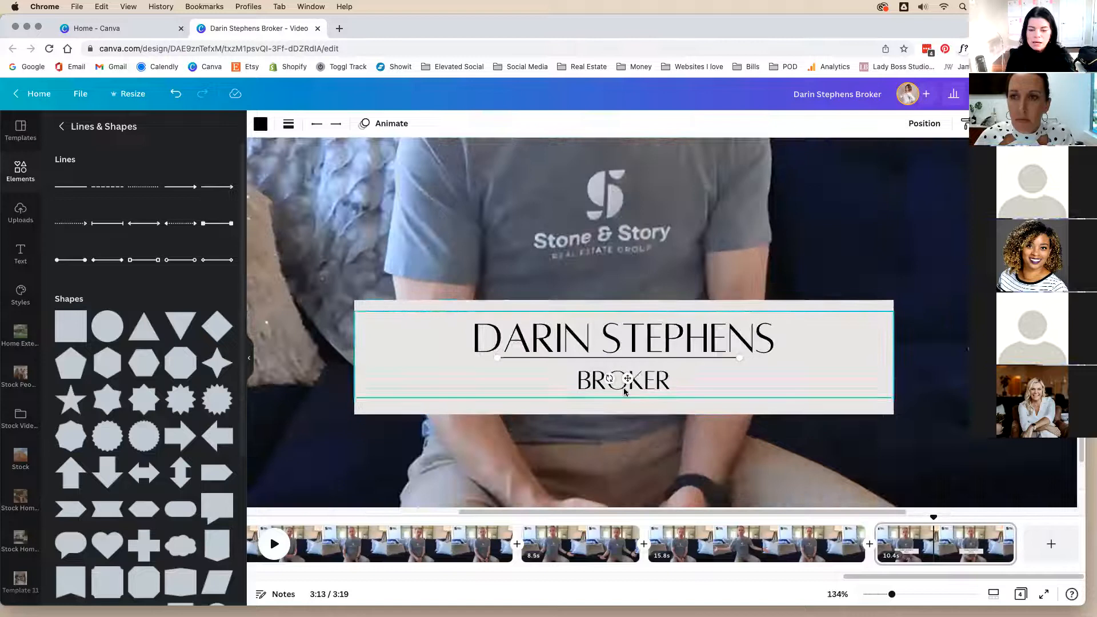
left_click_drag(627, 378, 626, 383)
left_click(789, 346)
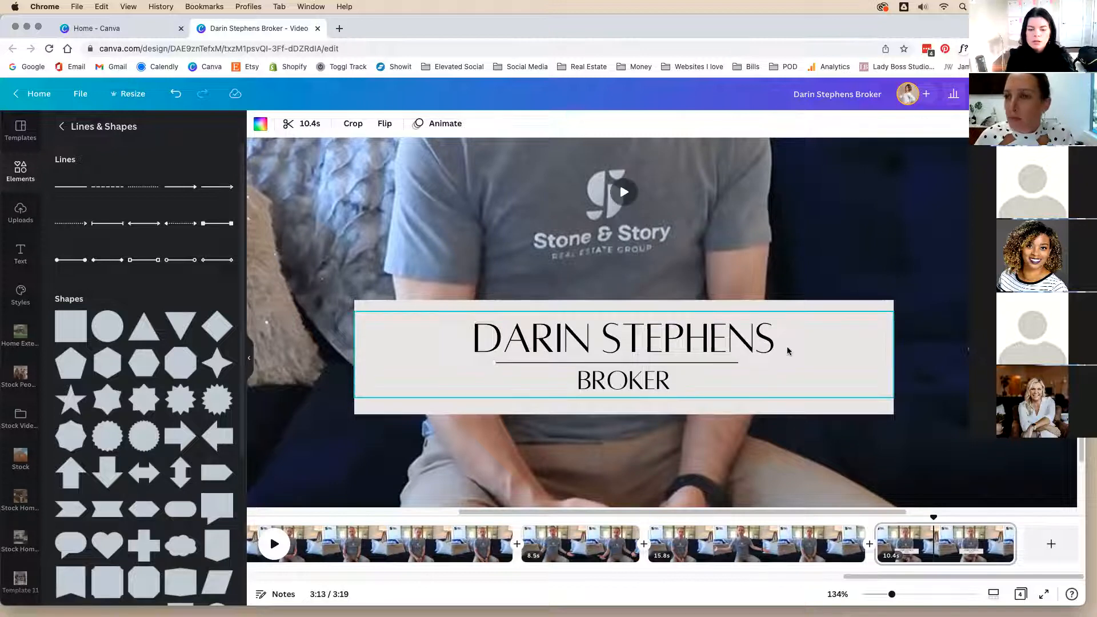
Step: Set the name label's line spacing to 1.22
scroll(789, 340, "down", 5)
left_click(787, 366)
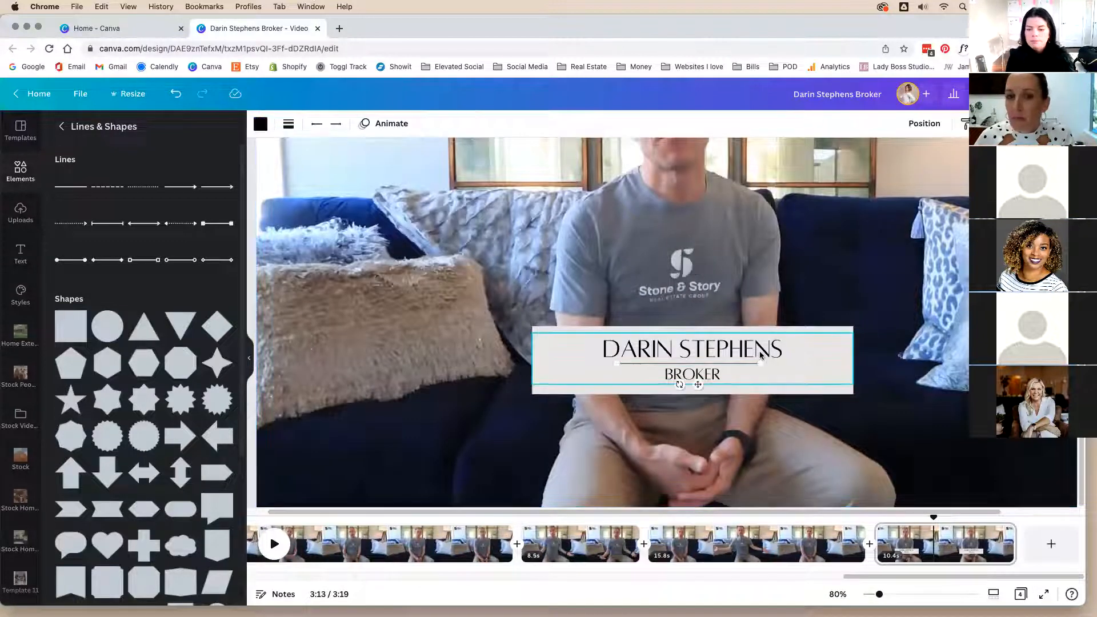
left_click(595, 127)
left_click_drag(652, 212, 653, 206)
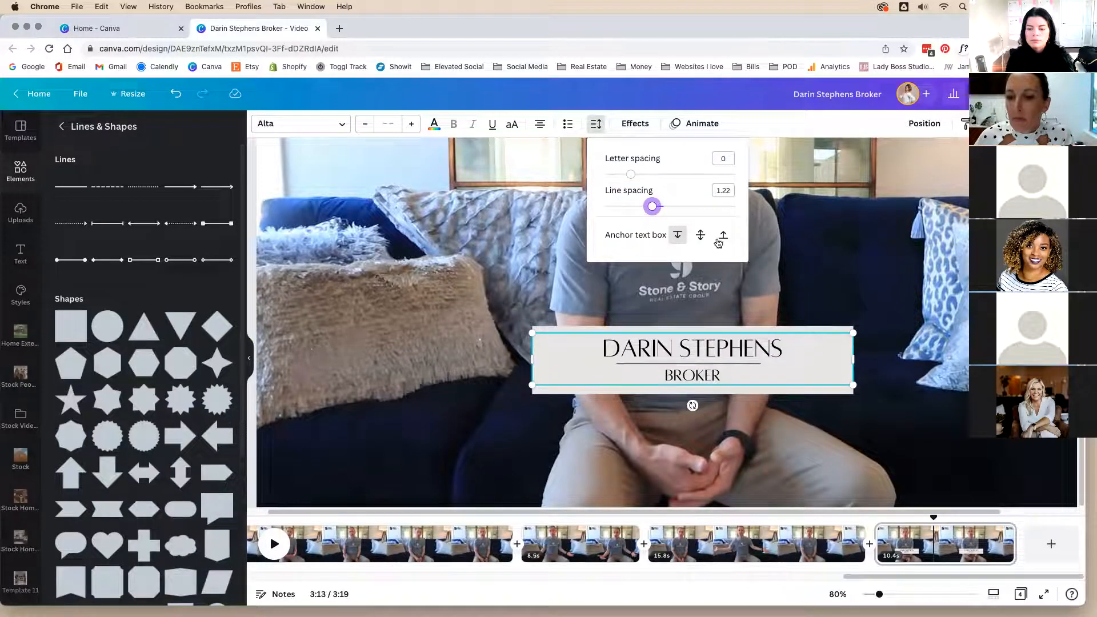
double_click(821, 261)
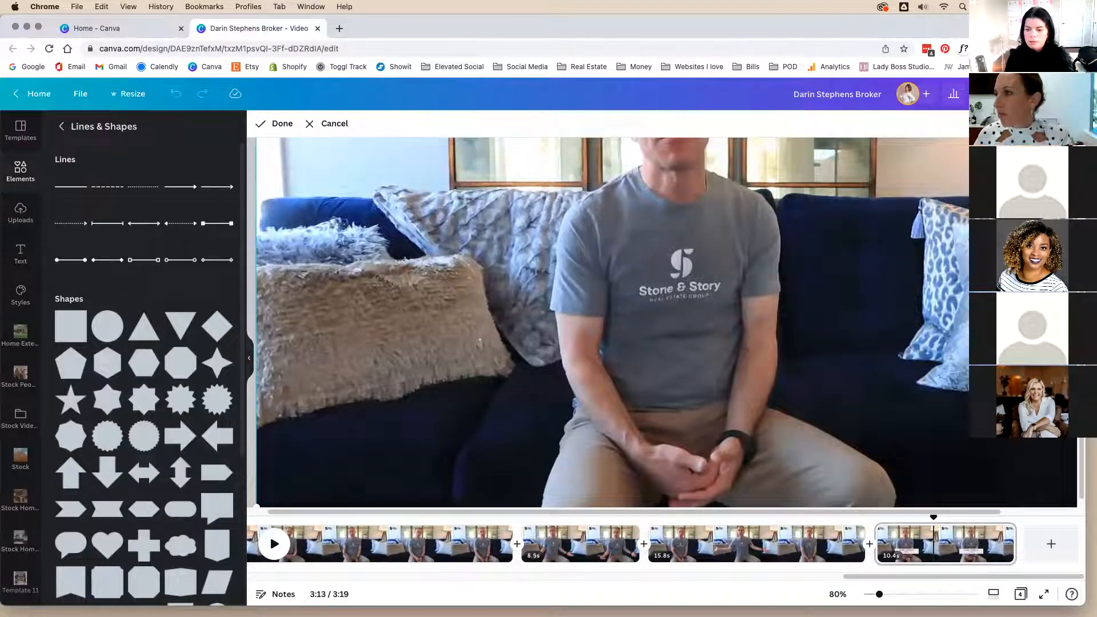
scroll(664, 322, "down", 5)
left_click(954, 377)
left_click(962, 404)
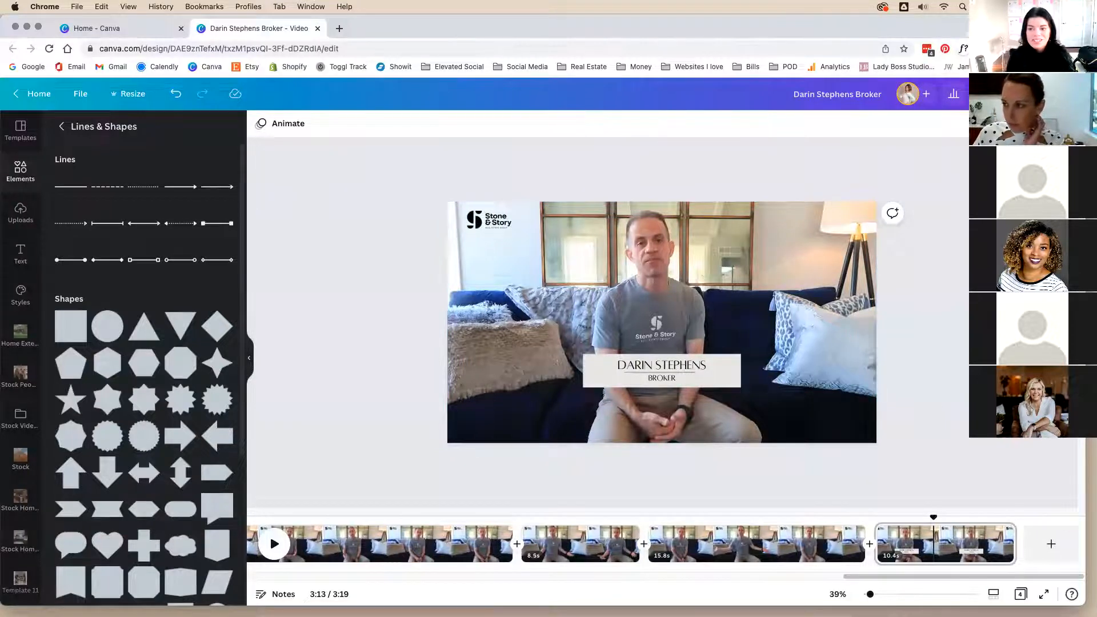
Step: Narrow the name label's text box from both sides so it sits inside the bar
left_click(735, 375)
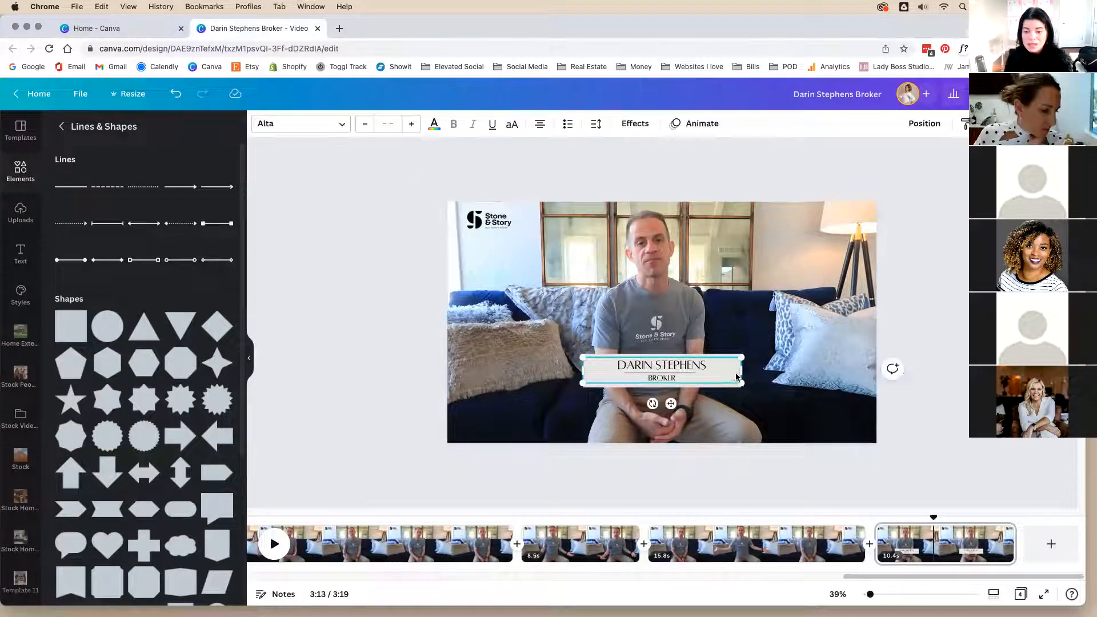
left_click_drag(735, 368, 727, 368)
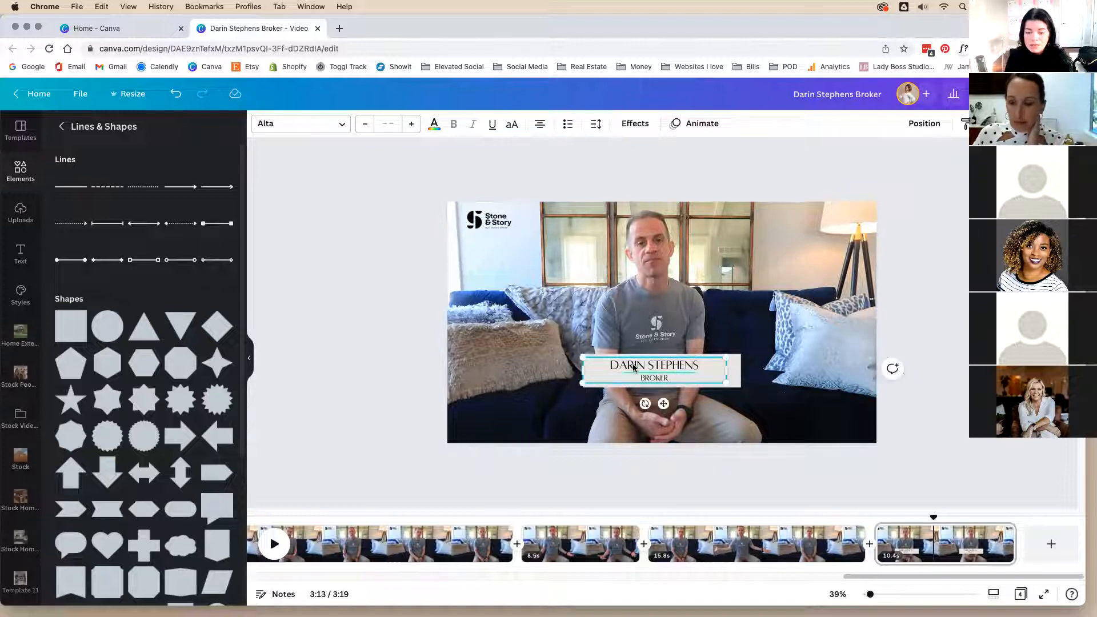
left_click_drag(585, 373, 595, 376)
left_click(945, 372)
left_click(735, 376)
key("Delete")
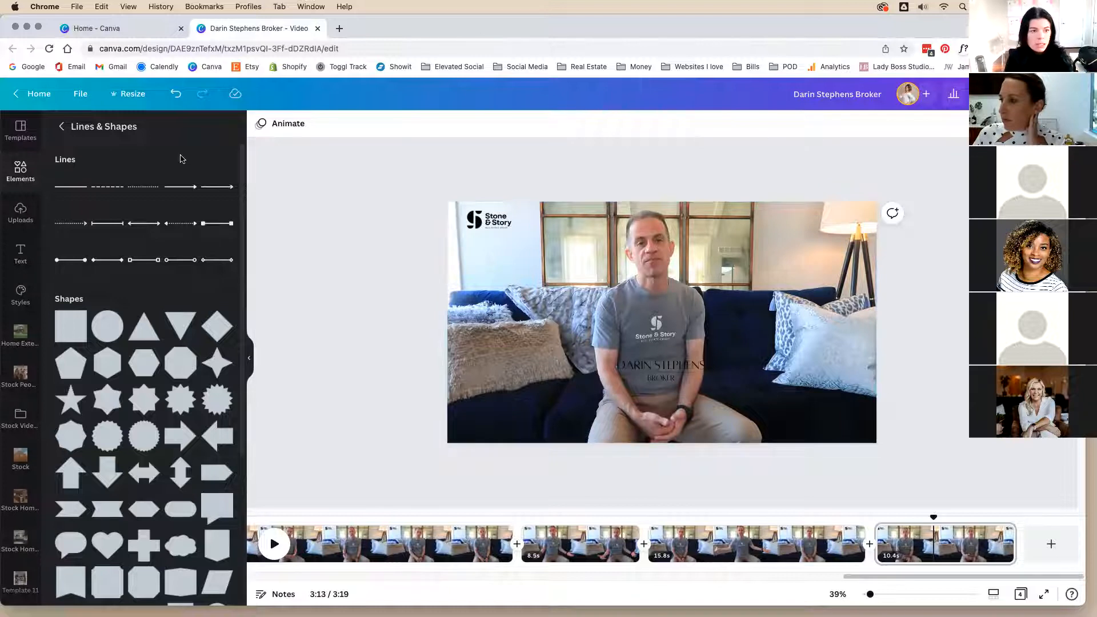
left_click(174, 94)
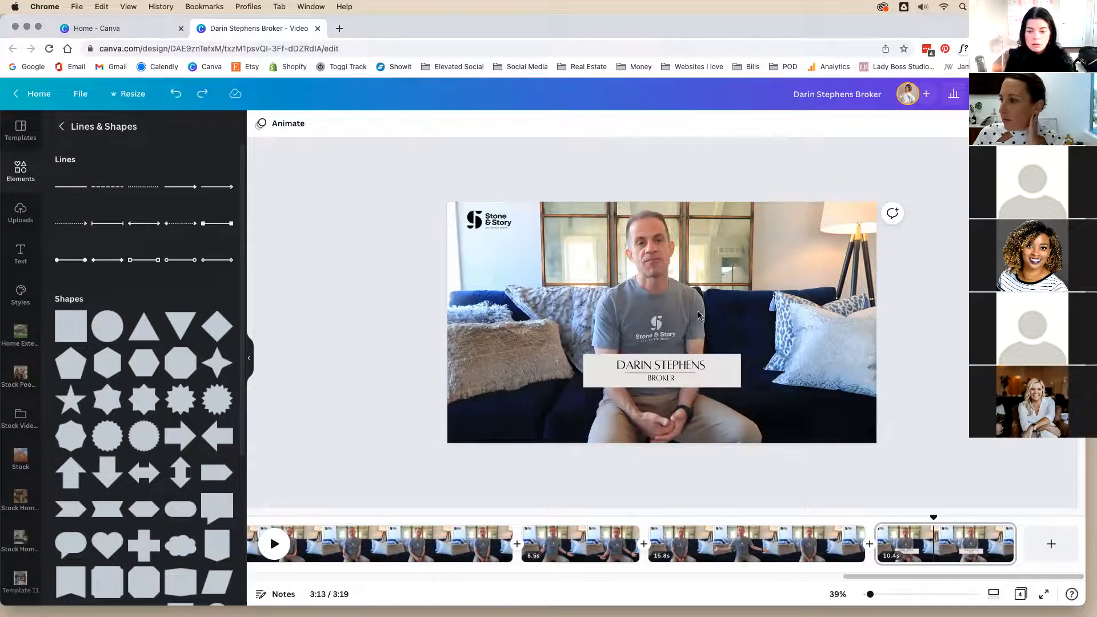
Step: Narrow the light bar slightly and equally from both sides around the name label
left_click(698, 364)
left_click(736, 381)
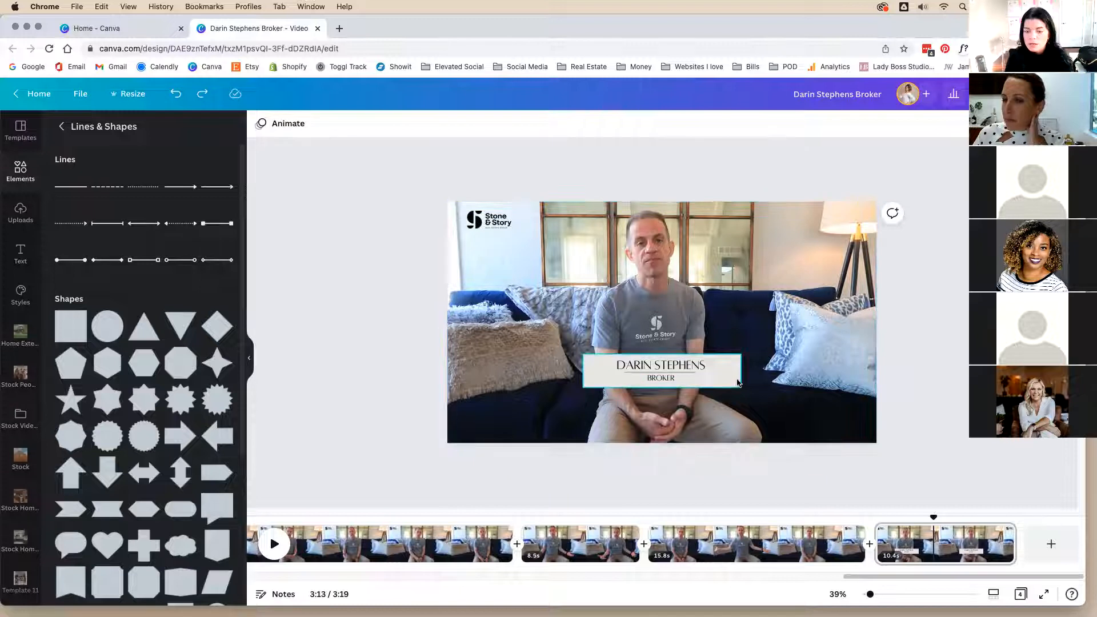
left_click_drag(741, 370, 735, 368)
left_click_drag(583, 372, 589, 372)
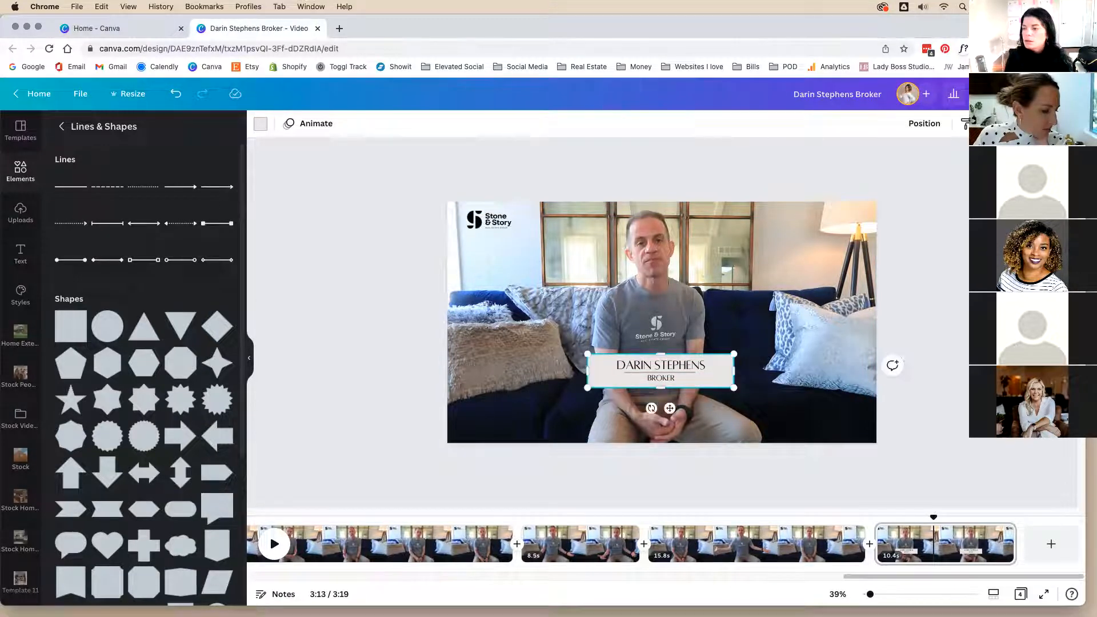
left_click(937, 310)
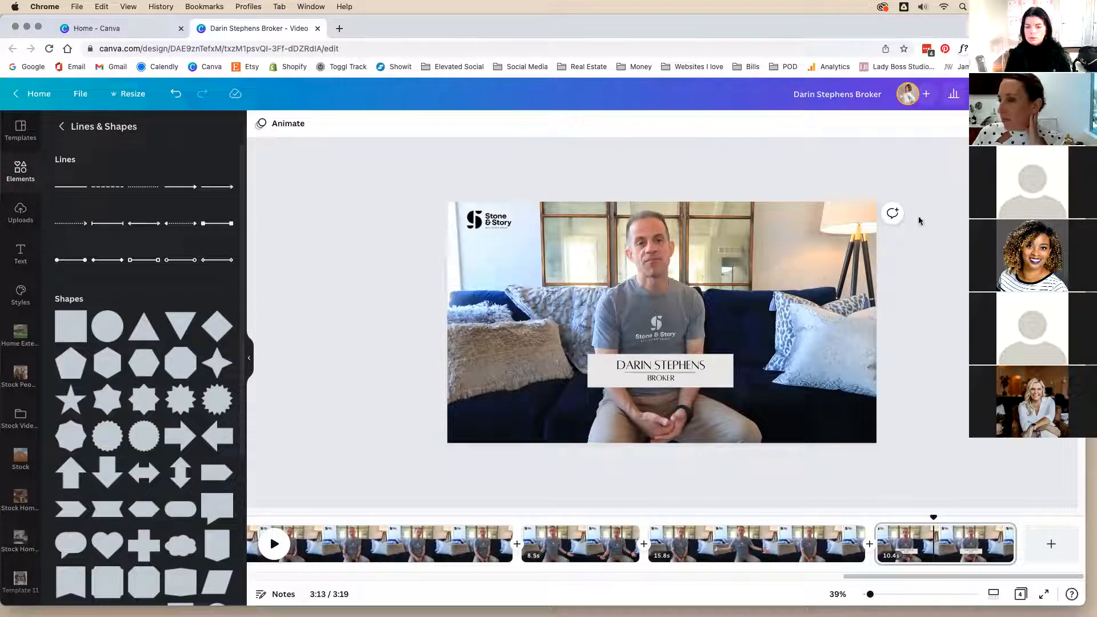
Step: Play back the 10.4-second clip to preview the finished name-and-title bar over the video
left_click(941, 542)
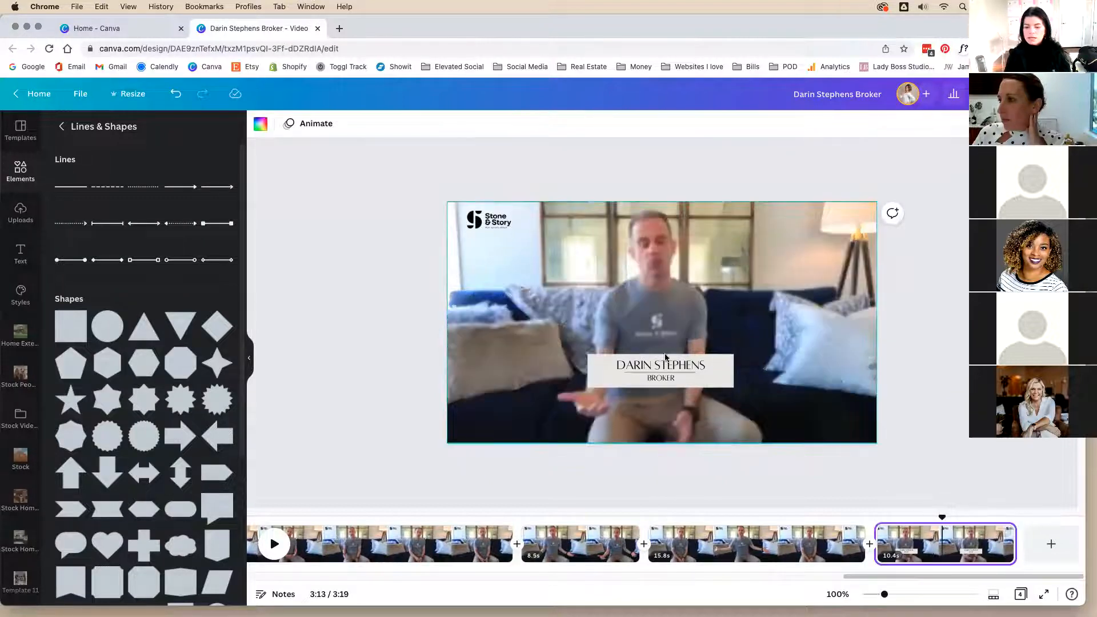
left_click_drag(942, 521, 870, 530)
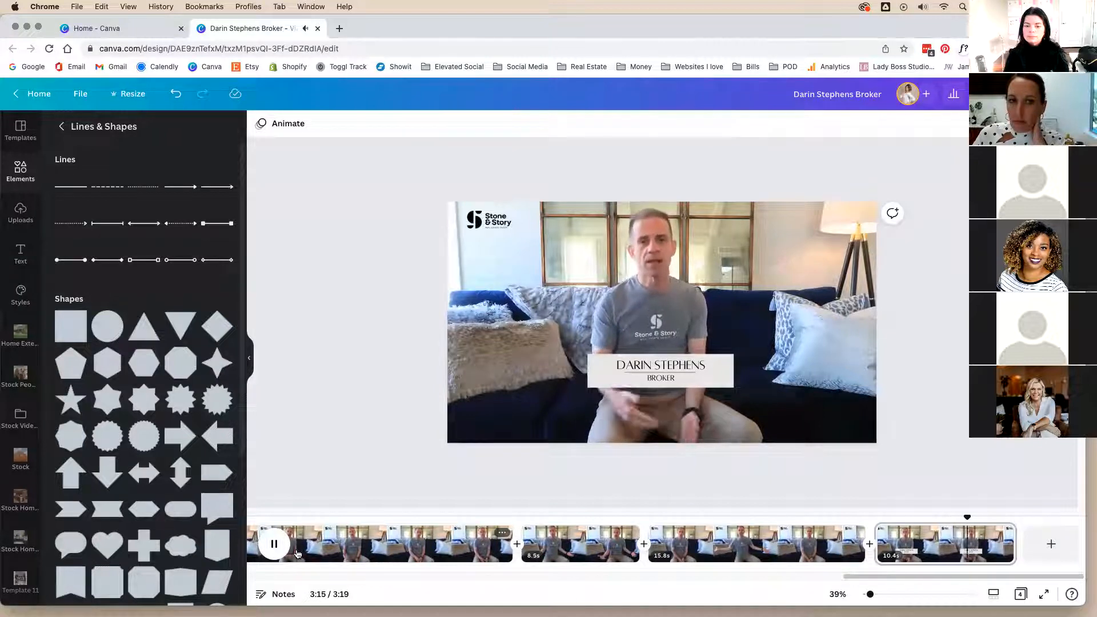
key("space")
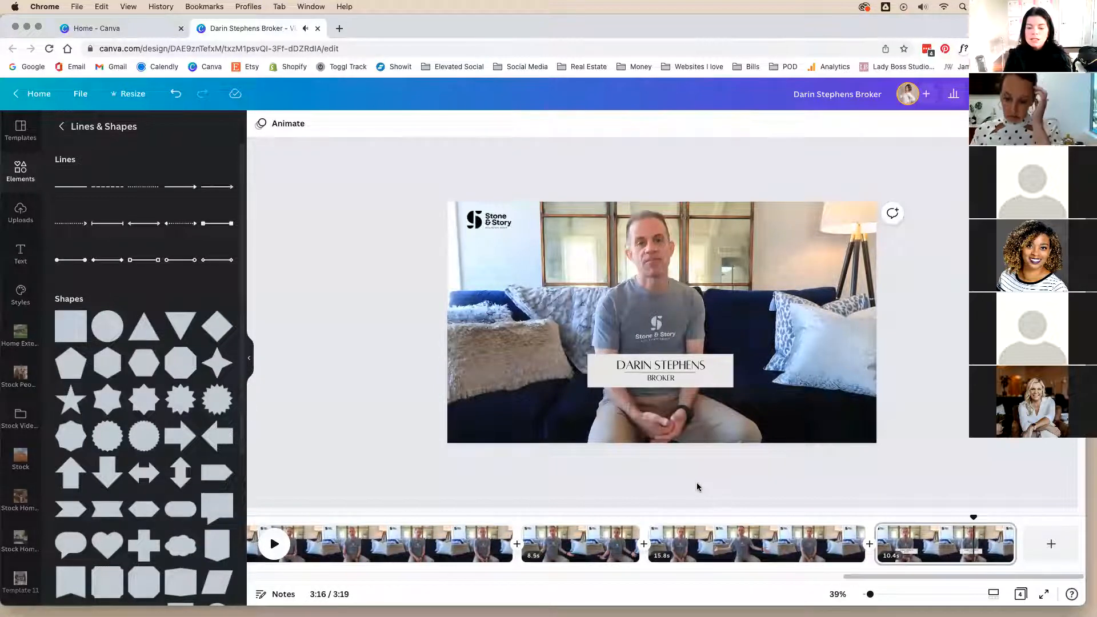
Step: Group the bar, divider line and name label, and apply the Fade element animation to the group
left_click_drag(753, 488, 585, 309)
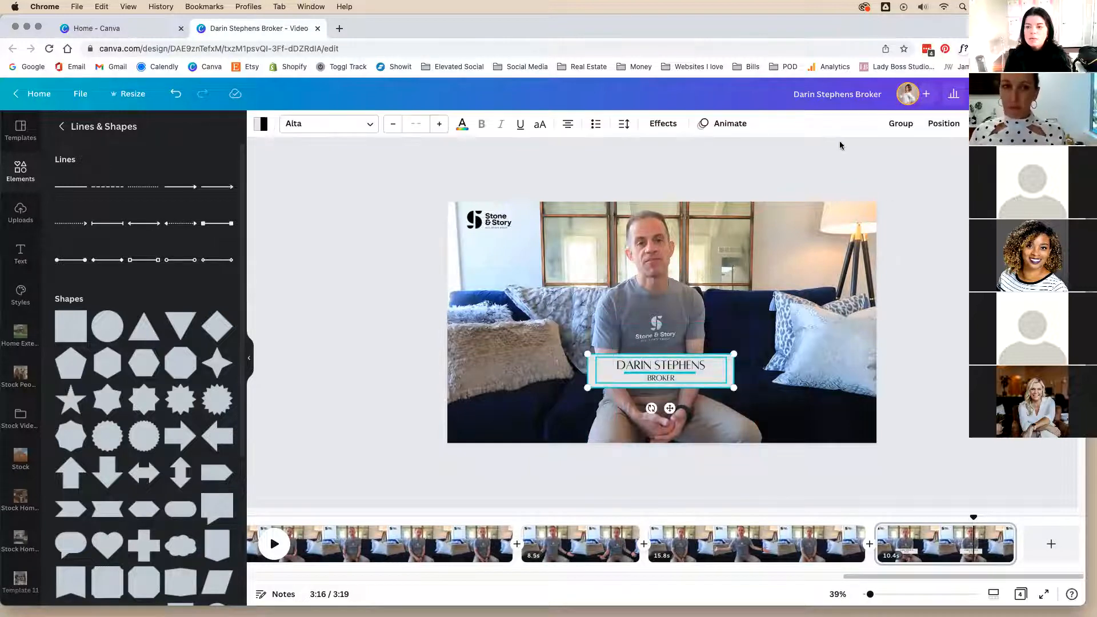
left_click(903, 124)
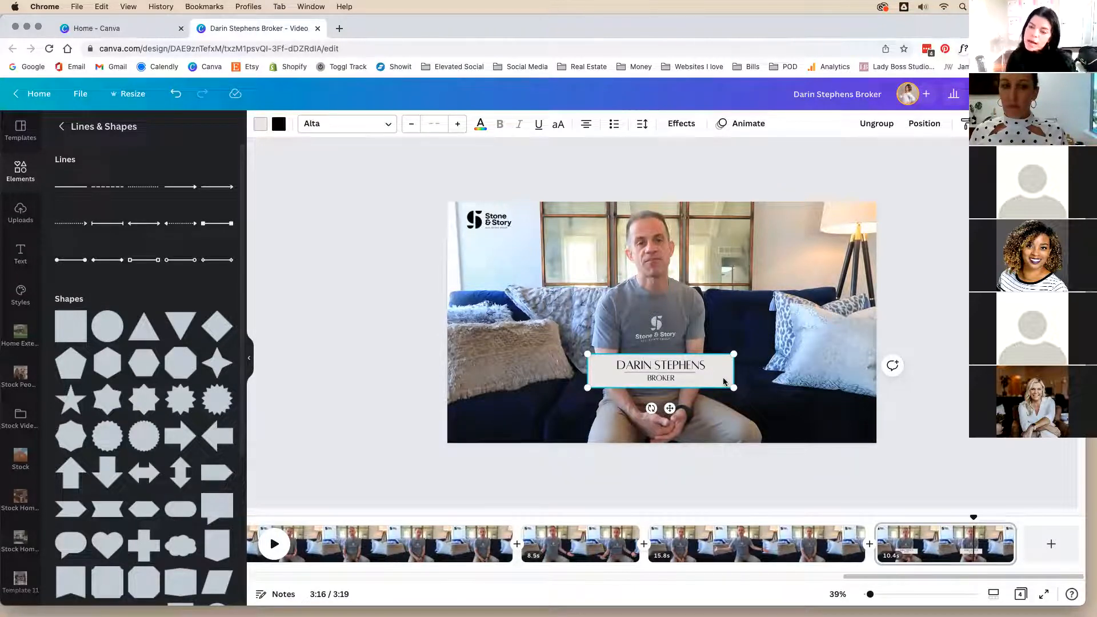
left_click(745, 131)
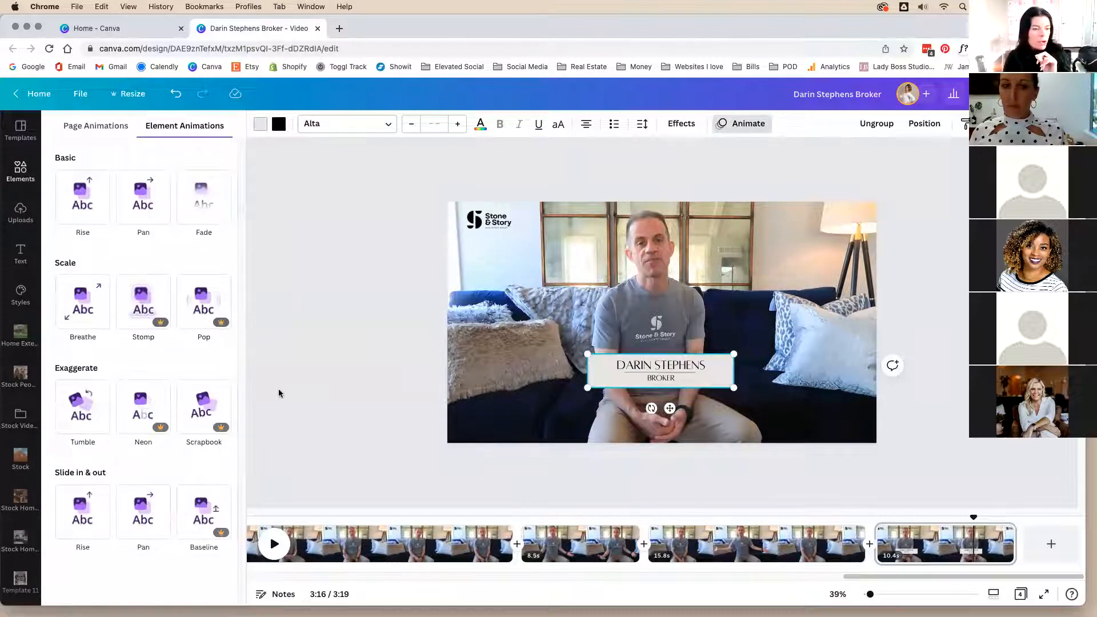
left_click(87, 196)
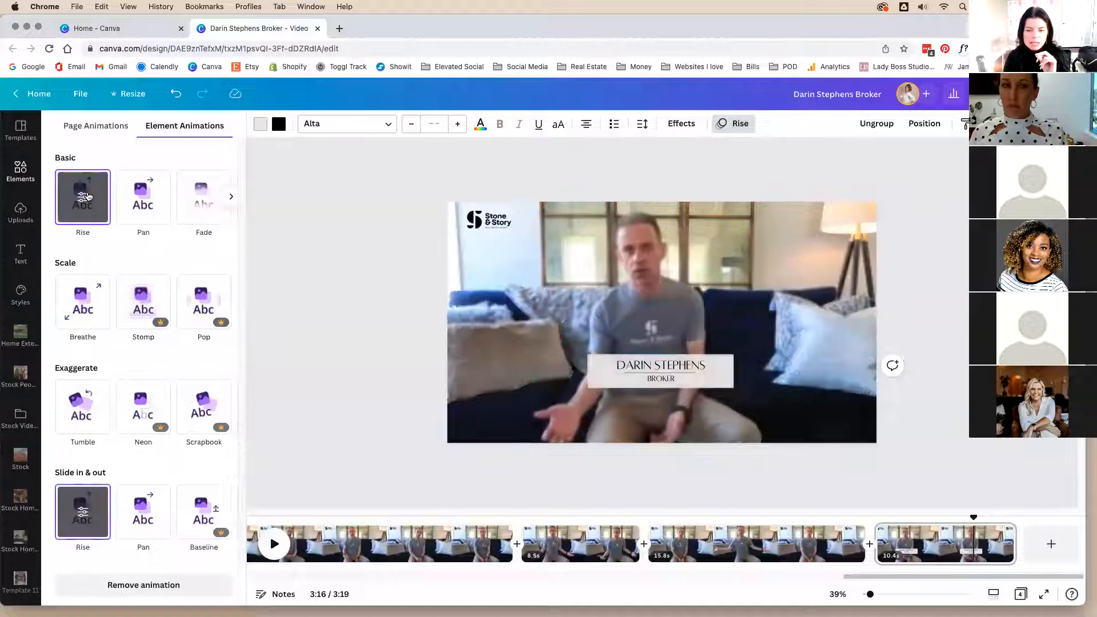
left_click(200, 213)
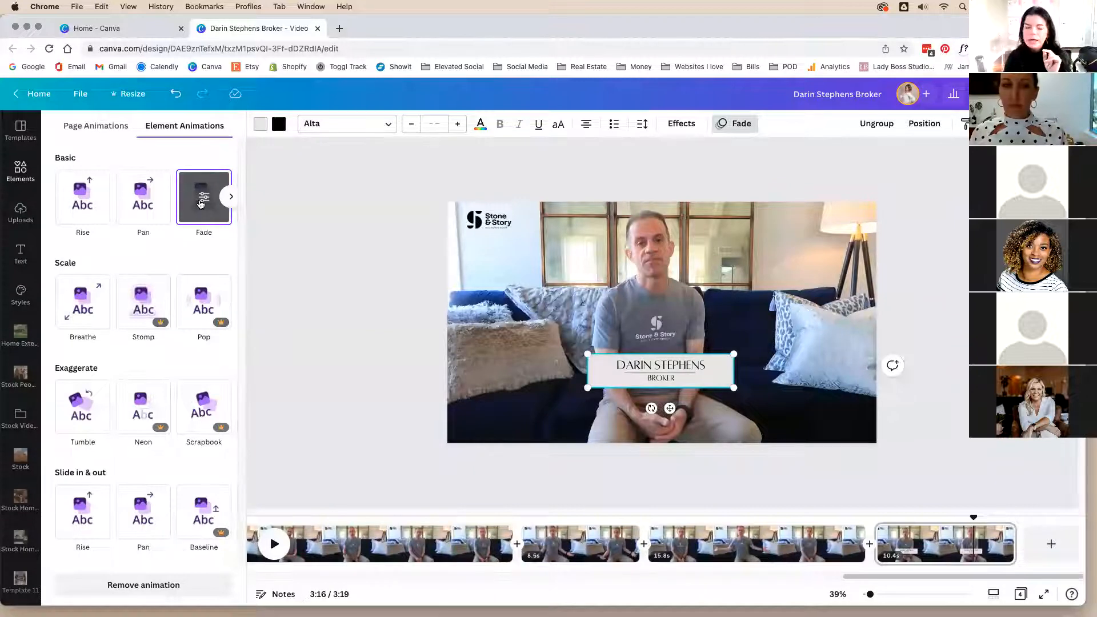
left_click(201, 198)
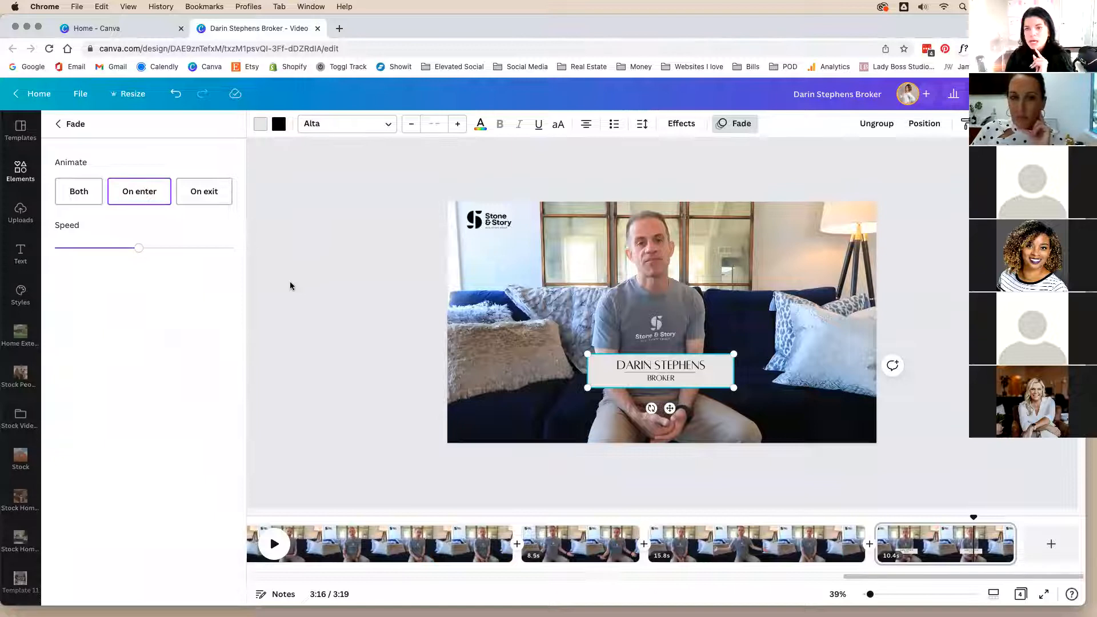
left_click(60, 125)
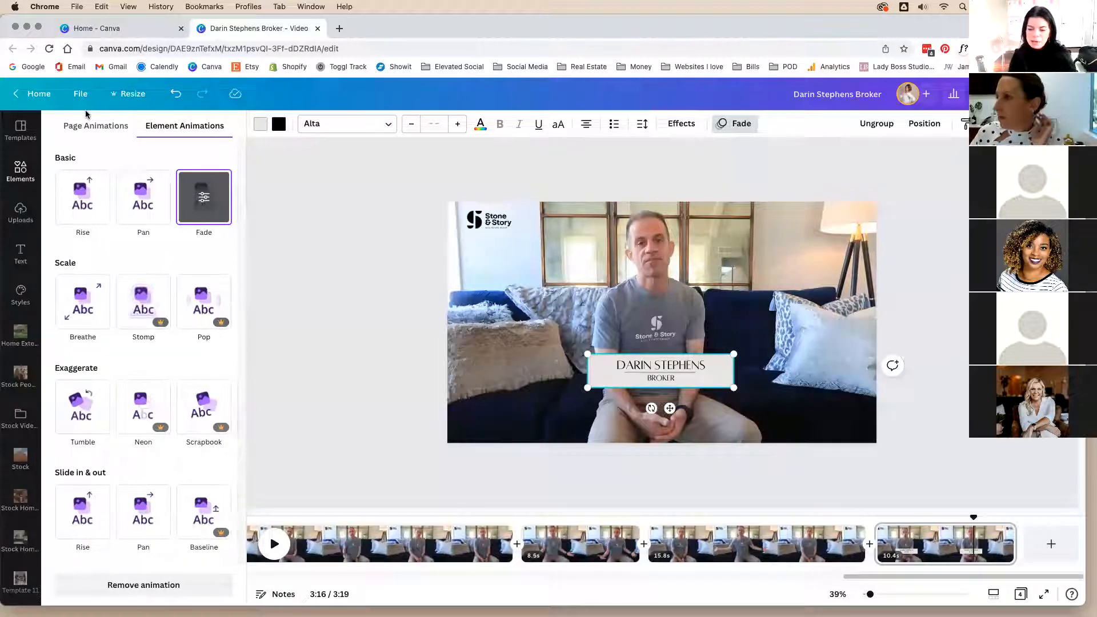
Step: Copy the grouped name-and-title bar and paste it into the opening 2:44 clip
left_click_drag(879, 575, 340, 573)
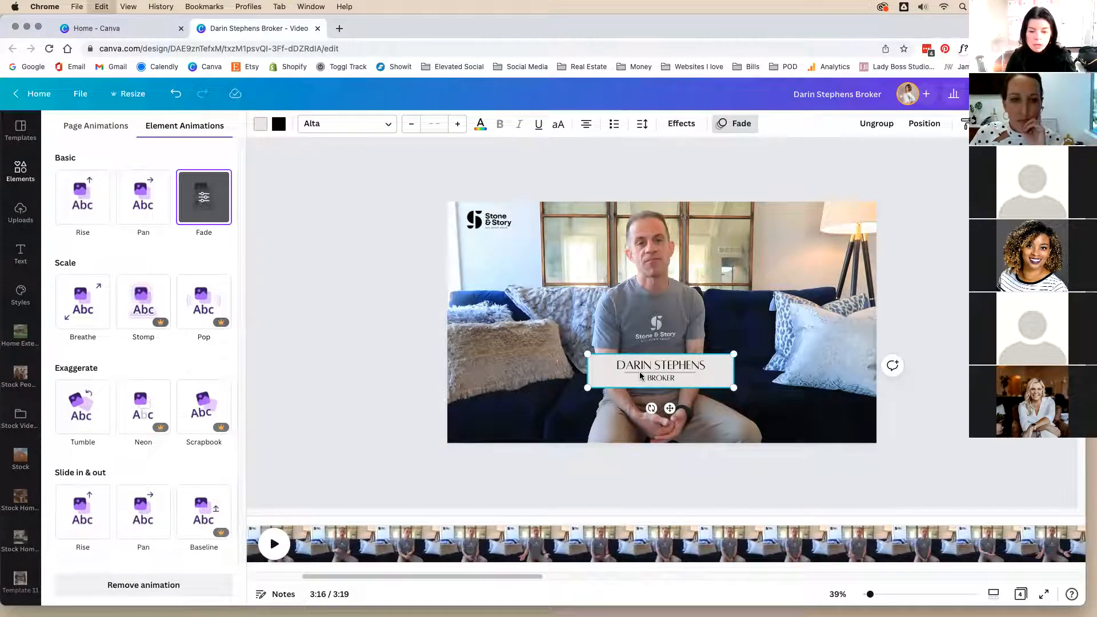
left_click_drag(421, 576, 345, 574)
left_click(353, 545)
left_click(311, 289)
key("super+v")
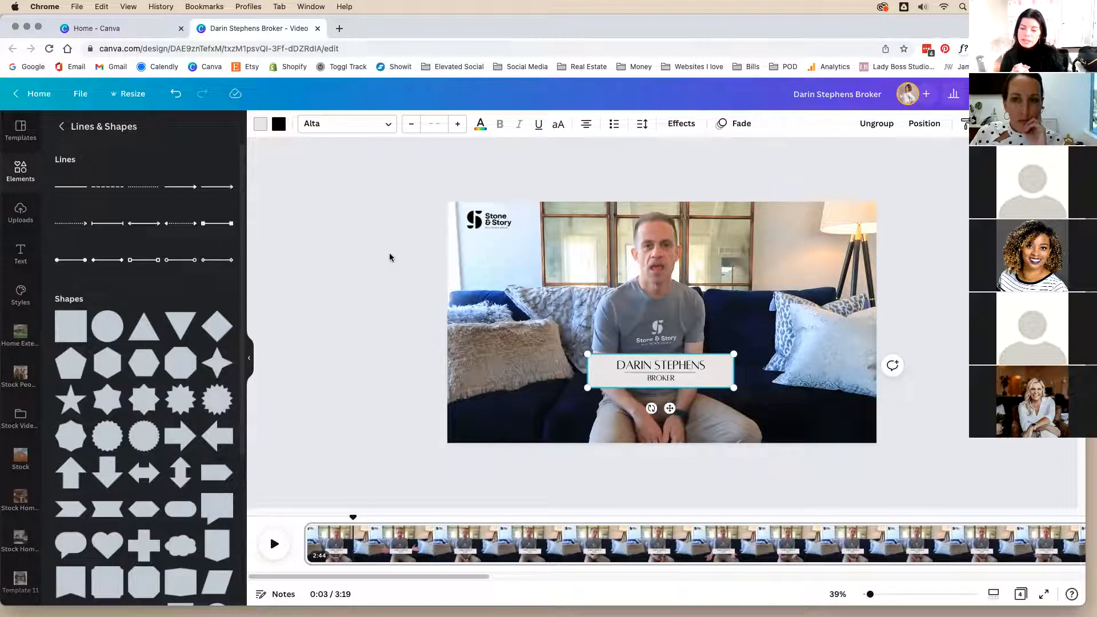
Step: Place the playhead at 0:04 near the start of the 2:44 clip
left_click_drag(366, 575, 862, 574)
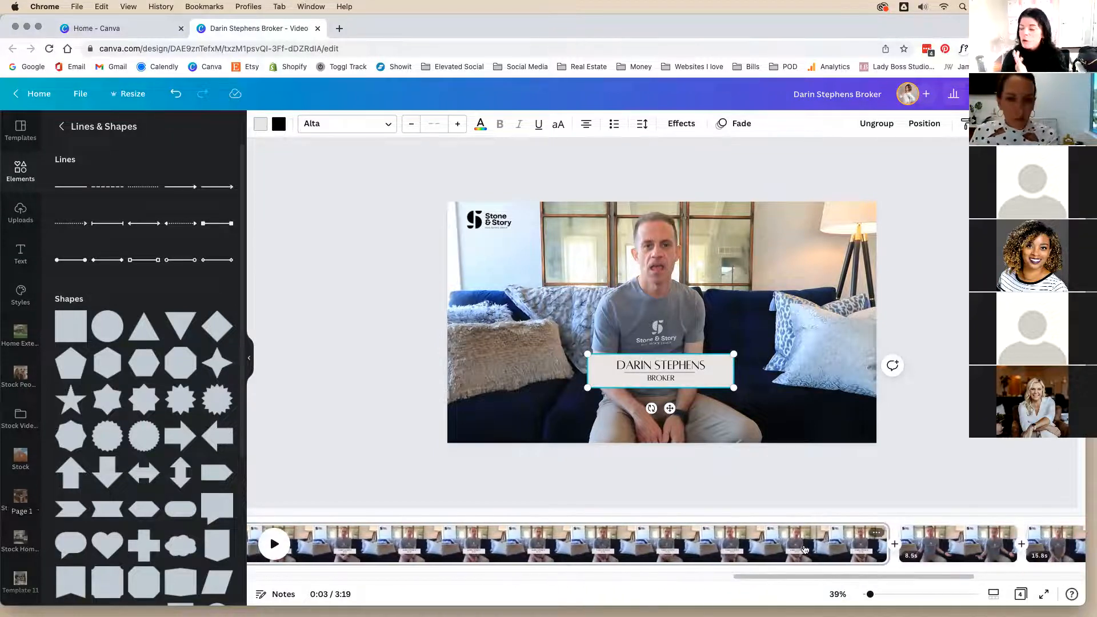
left_click_drag(830, 574, 337, 574)
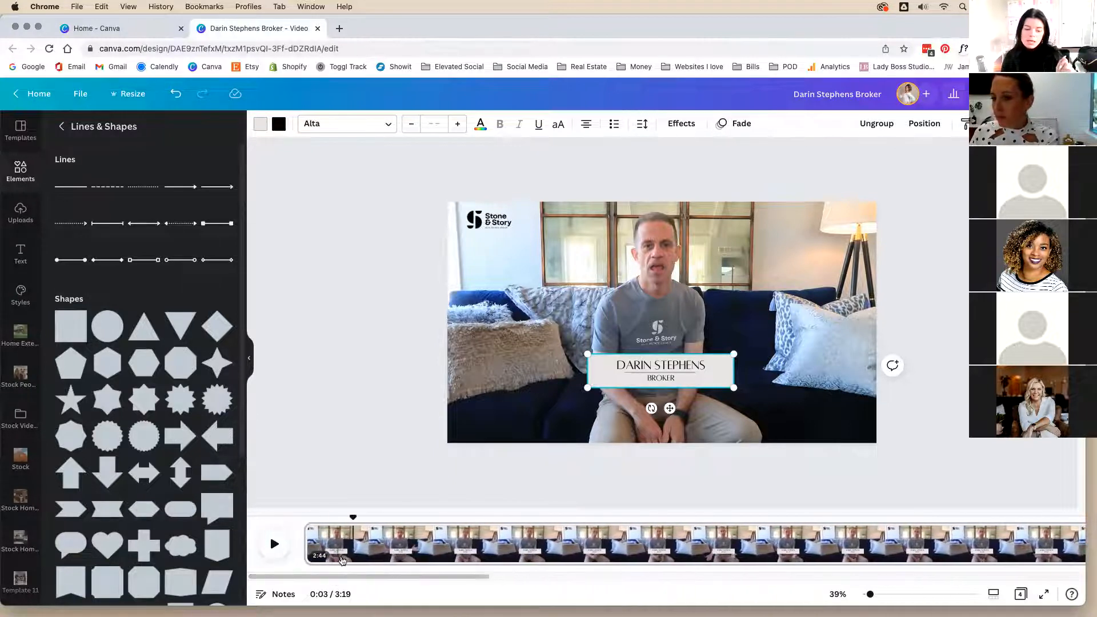
left_click(349, 536)
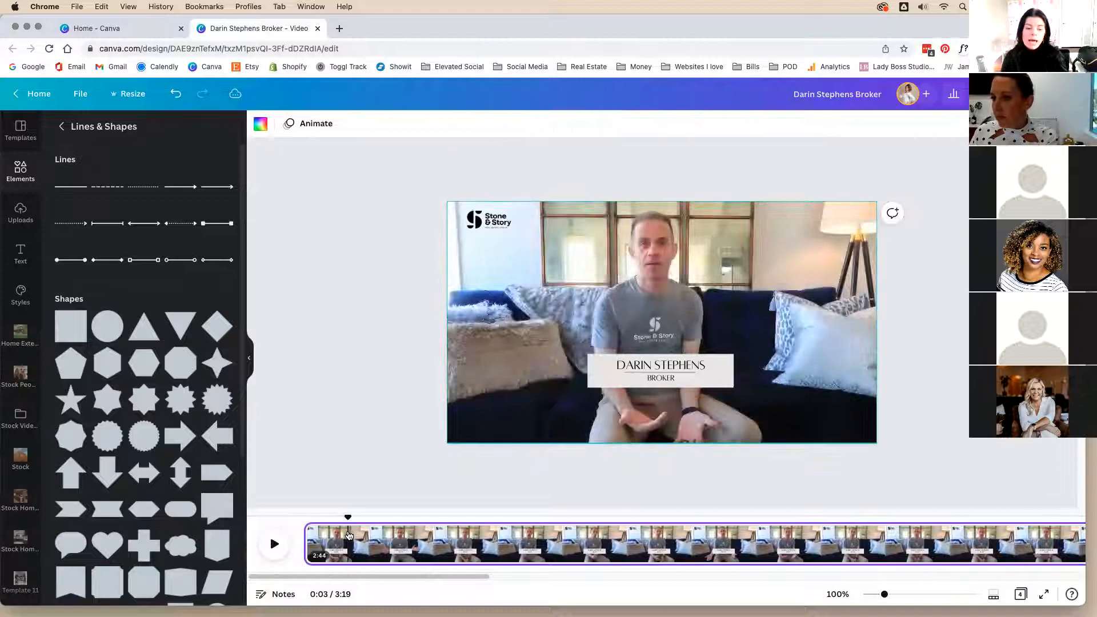
left_click(364, 518)
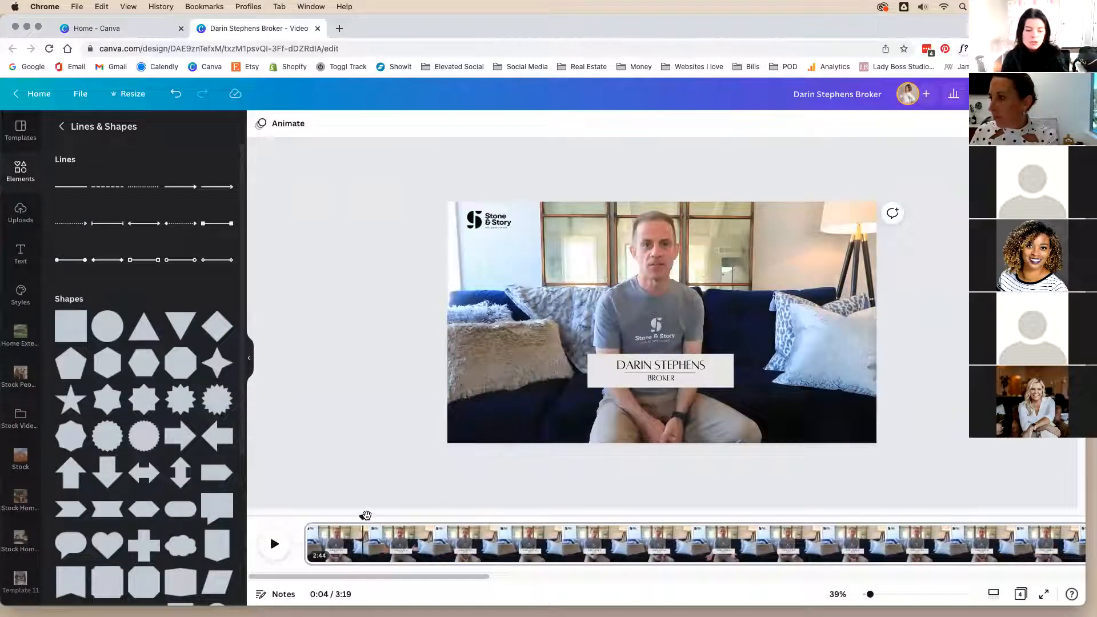
Step: Split the opening clip at 0:04 and delete the name-and-title bar from the remaining 2:40 part
left_click_drag(364, 517, 392, 520)
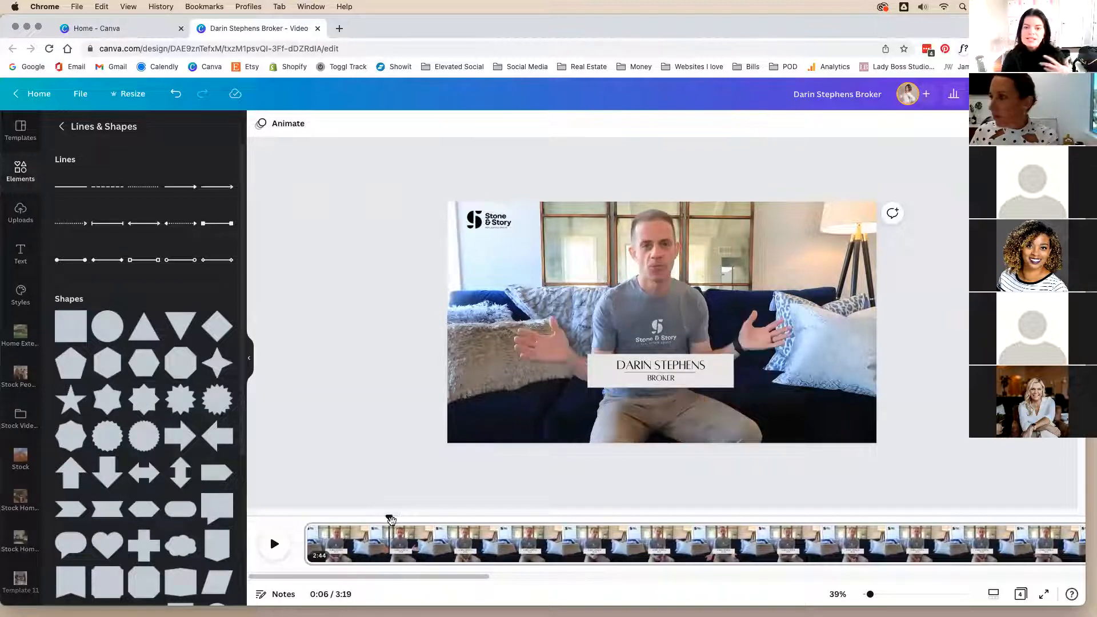
left_click_drag(391, 518, 360, 529)
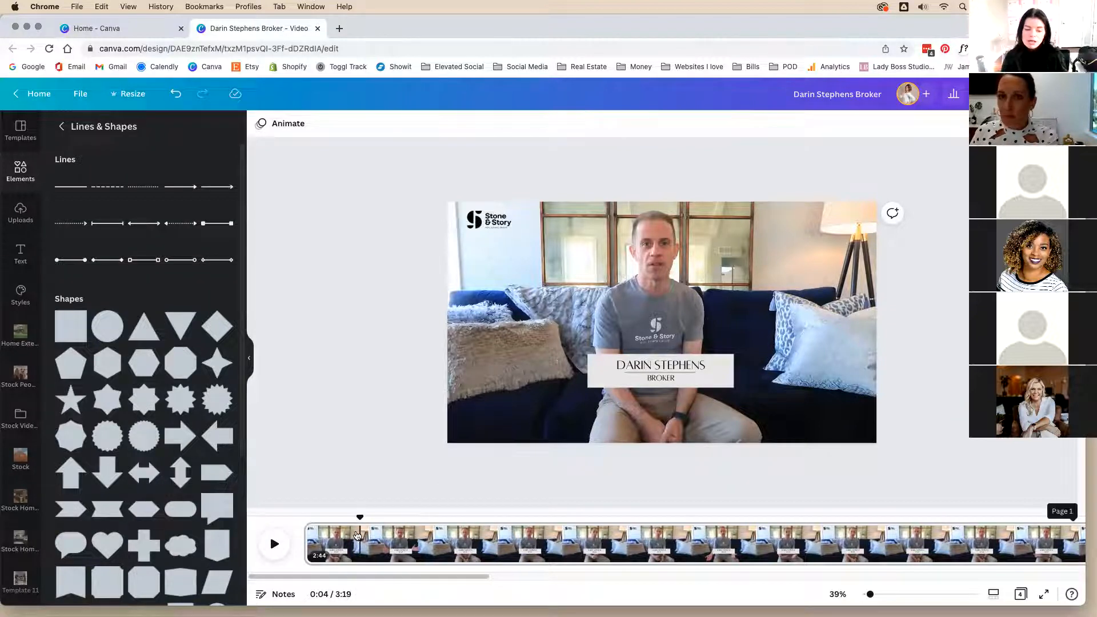
right_click(361, 534)
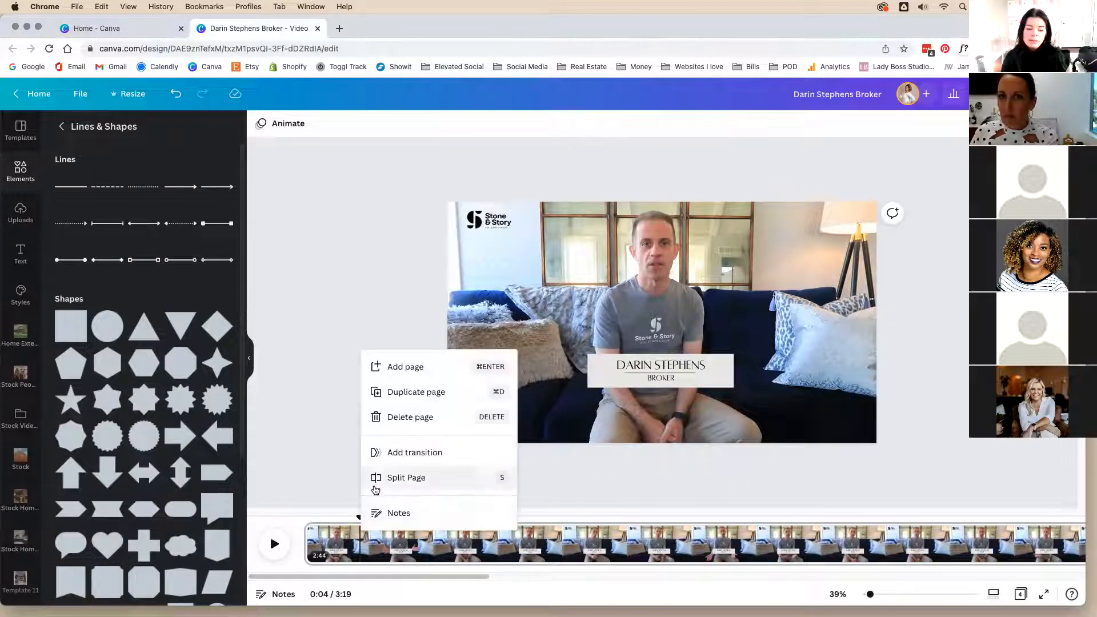
left_click(374, 484)
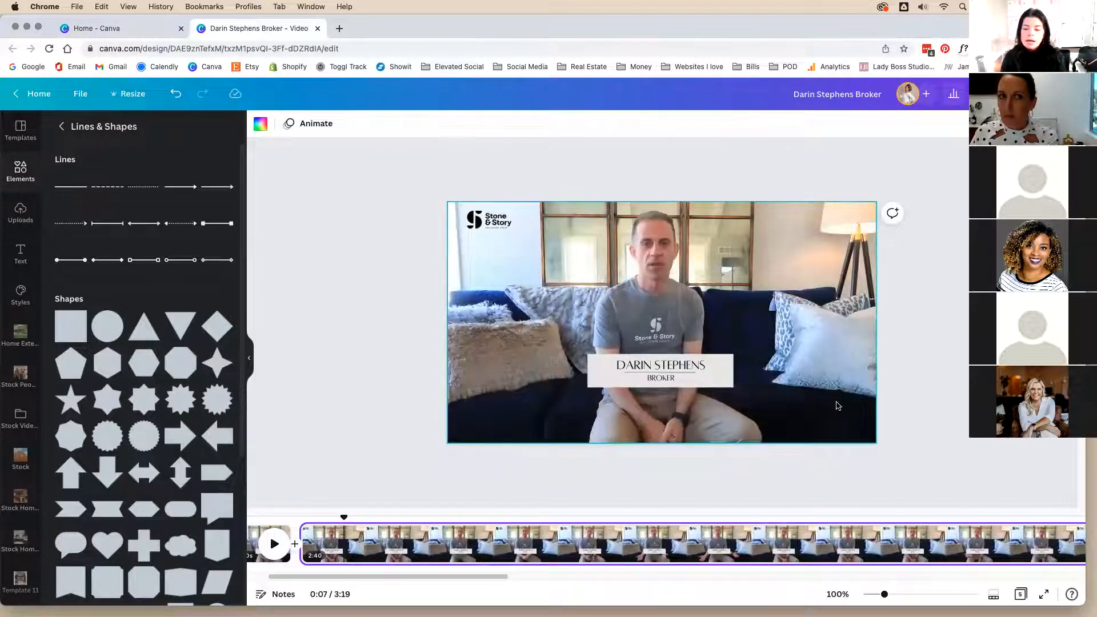
left_click_drag(940, 455, 502, 346)
key("Delete")
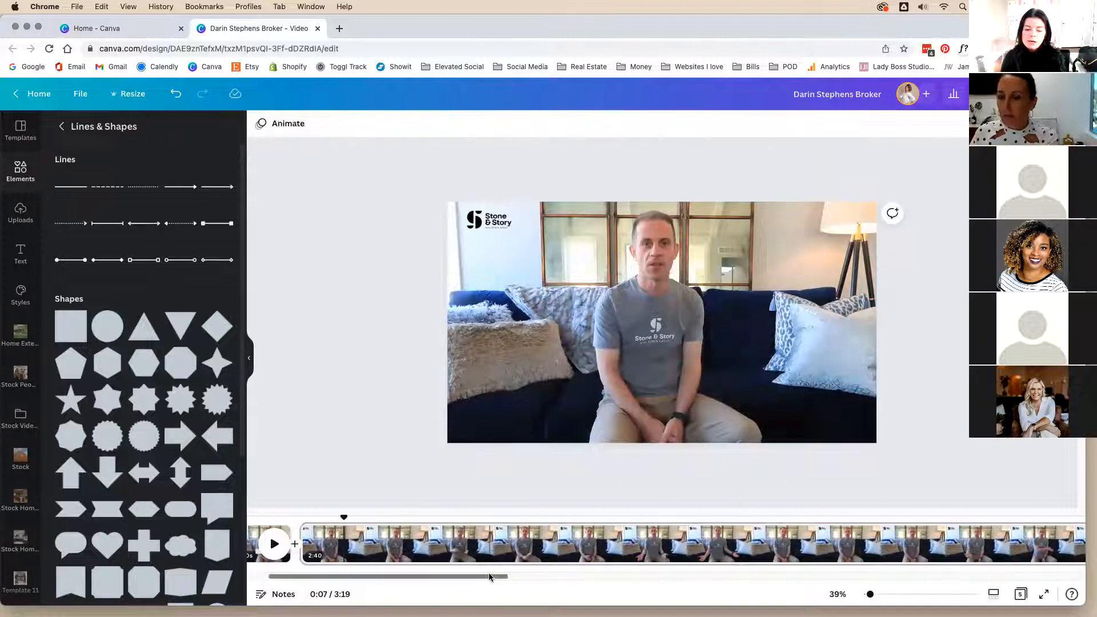
Step: Play back the video from the start through the split, then return the playhead to 0:00
left_click_drag(488, 574, 392, 566)
left_click(337, 536)
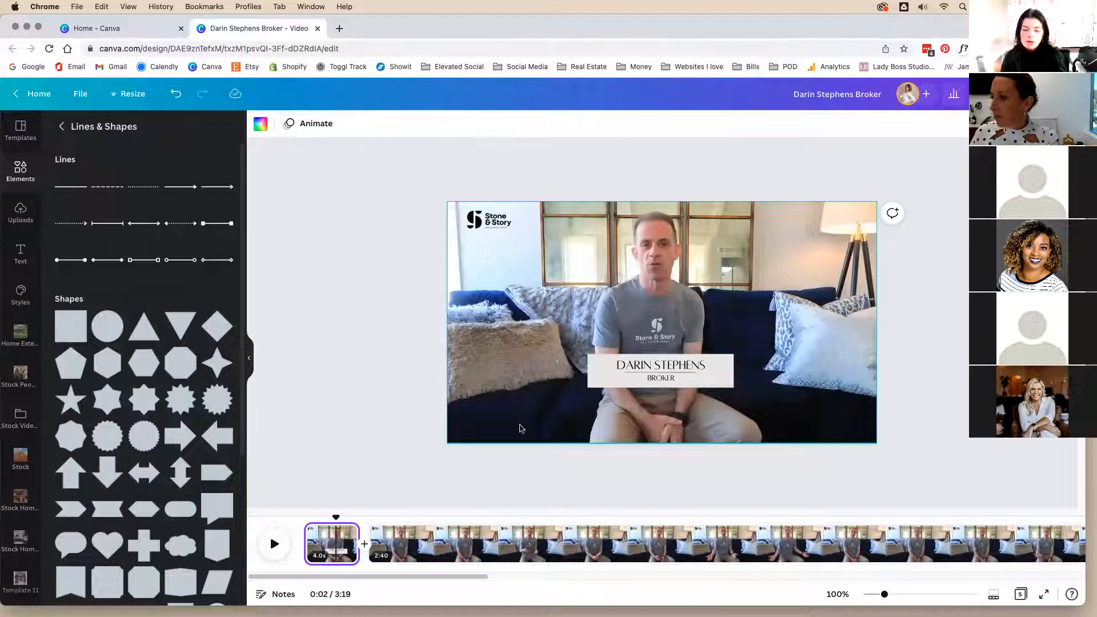
left_click_drag(337, 517, 302, 517)
left_click(274, 543)
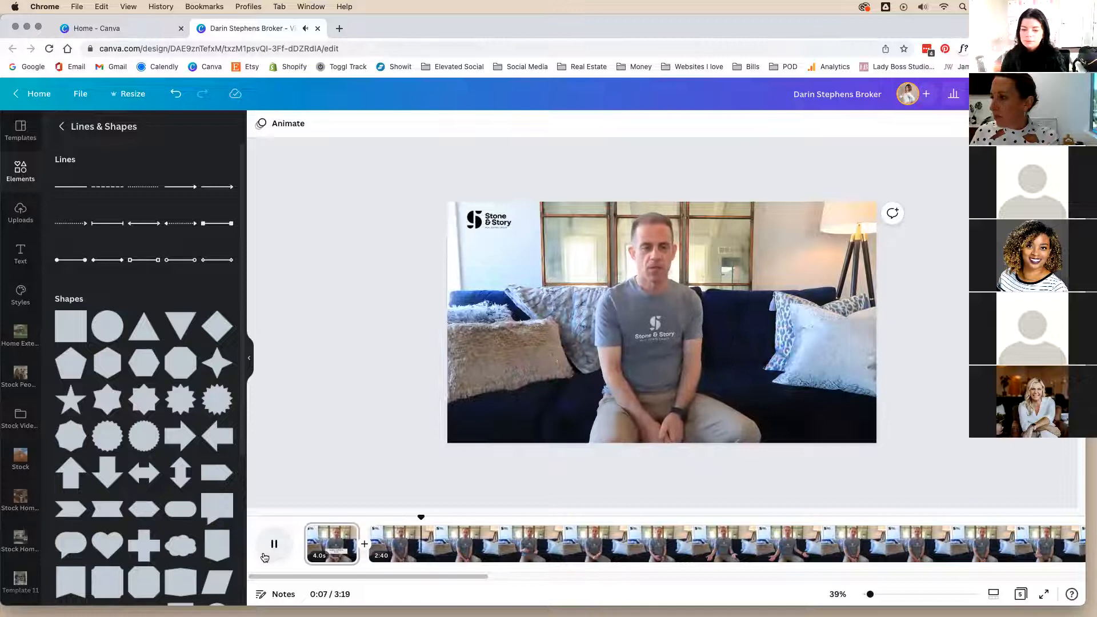
left_click(265, 557)
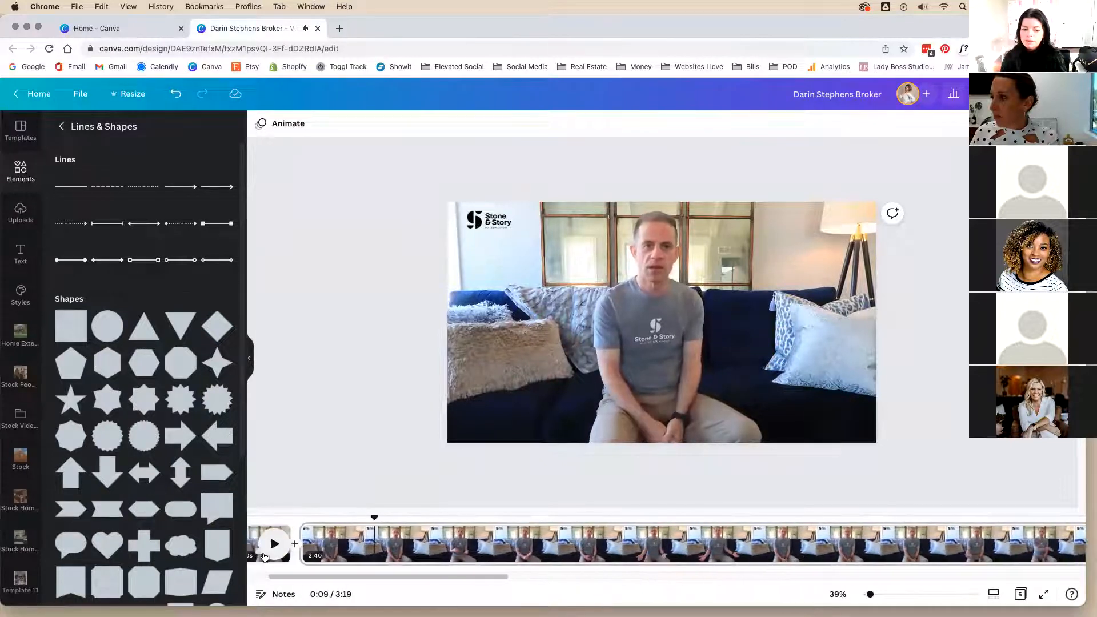
left_click_drag(344, 576, 285, 558)
left_click_drag(444, 517, 293, 509)
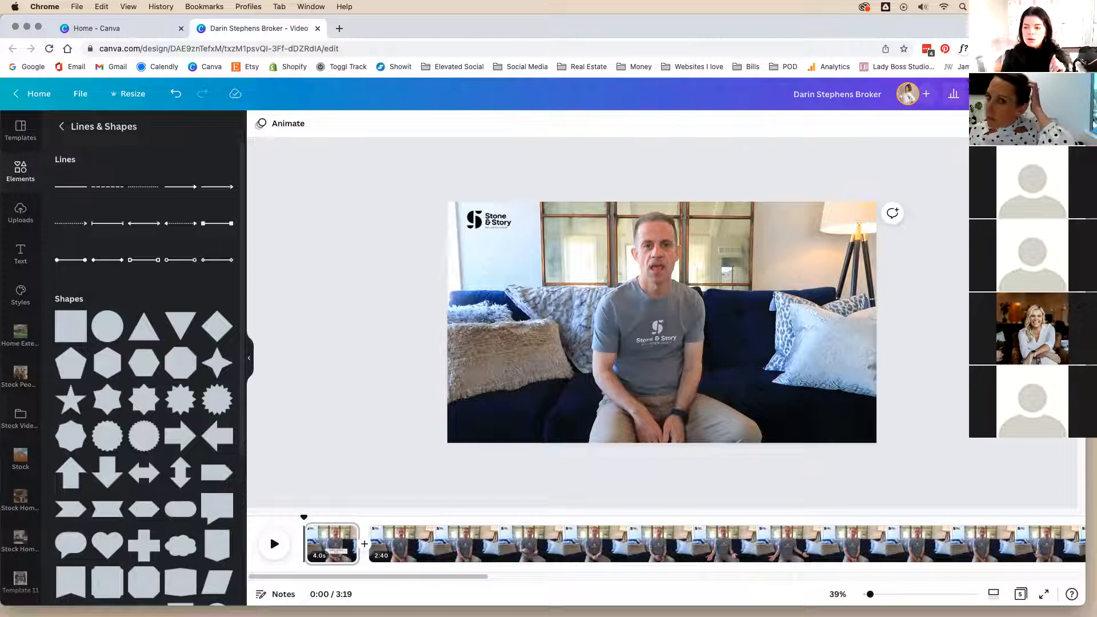
Step: Rename the design as Youtube 1
left_click(860, 92)
type("Youtube 1")
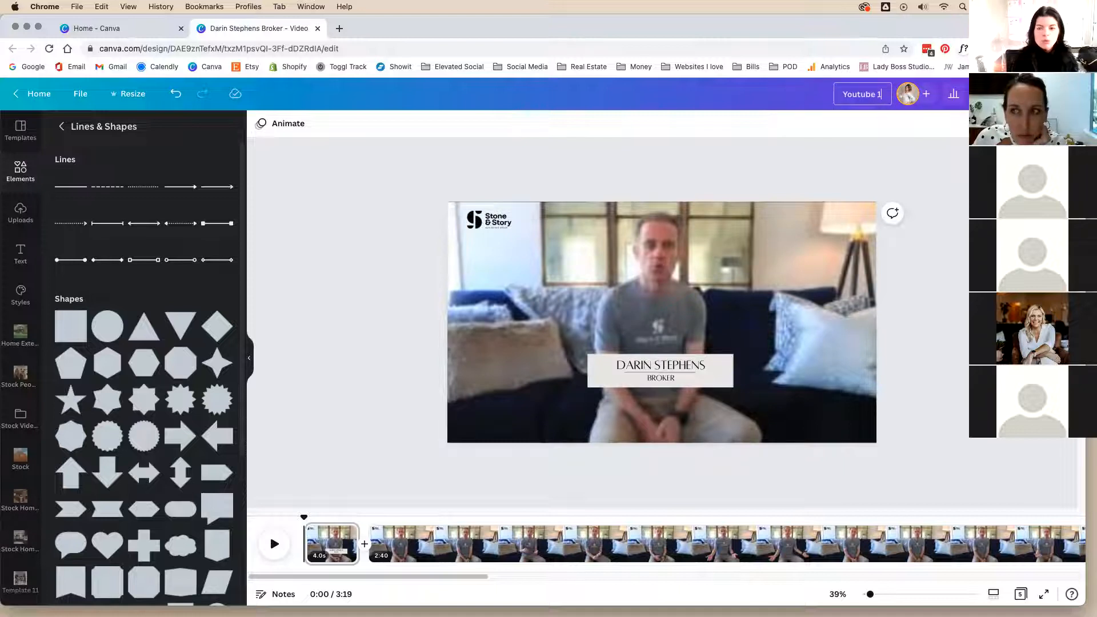
left_click(788, 159)
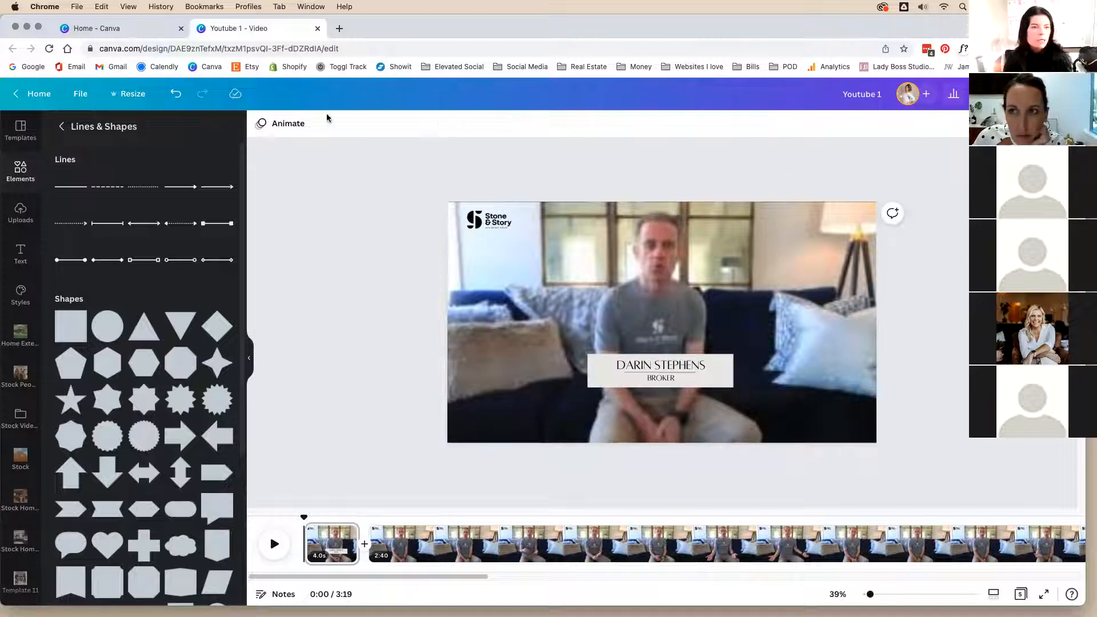
Step: Create a resized copy of the design in the 1080 × 1920 px Instagram Reels format
left_click(128, 97)
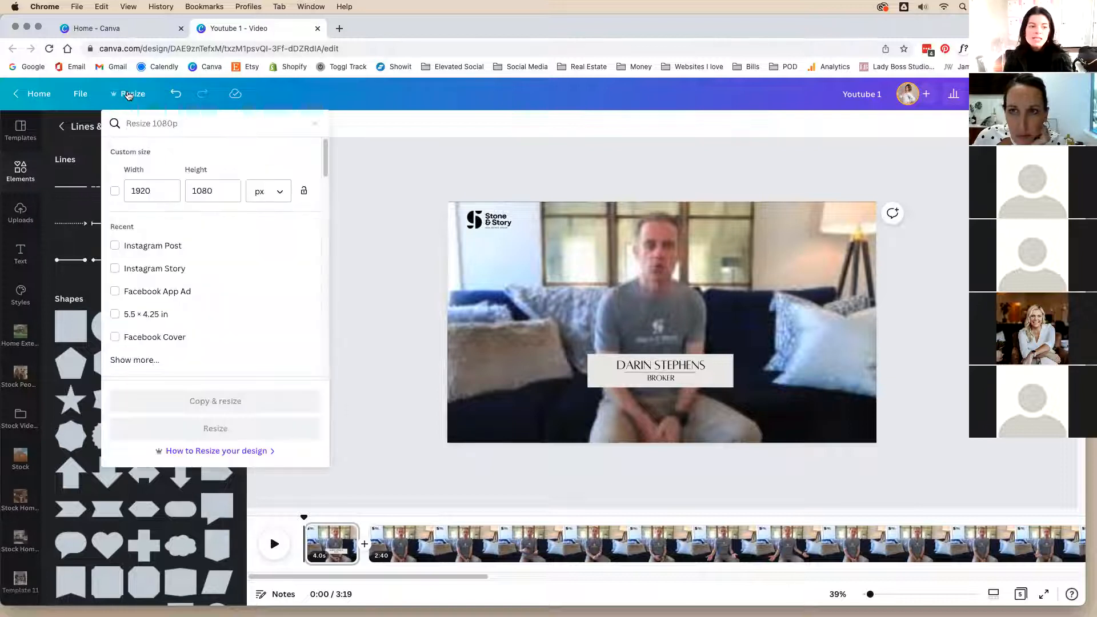
scroll(159, 165, "down", 1)
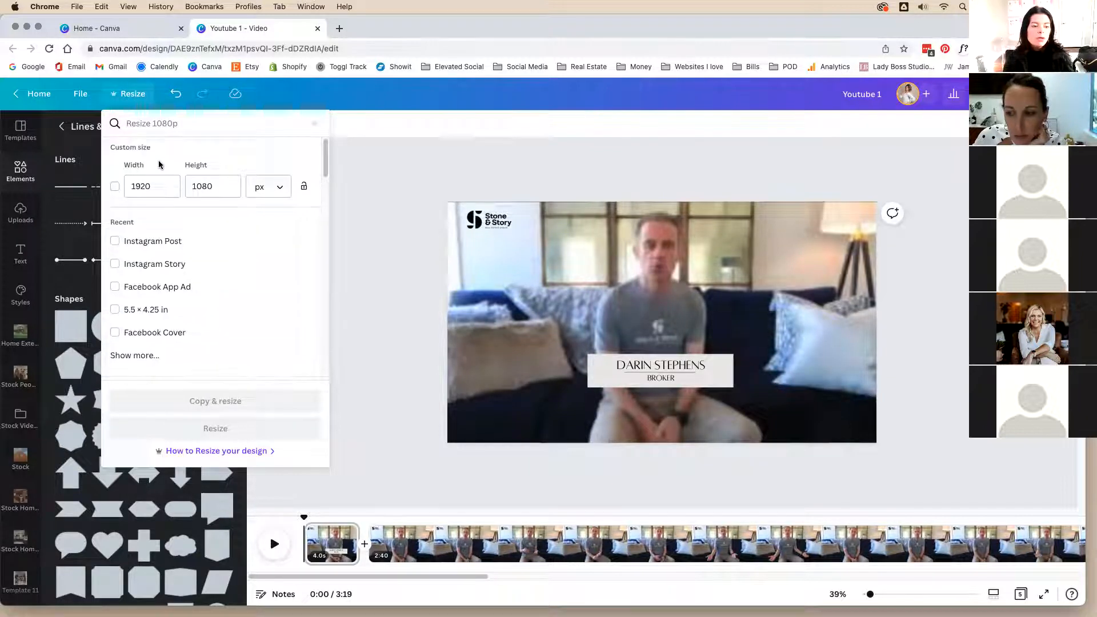
scroll(159, 162, "up", 1)
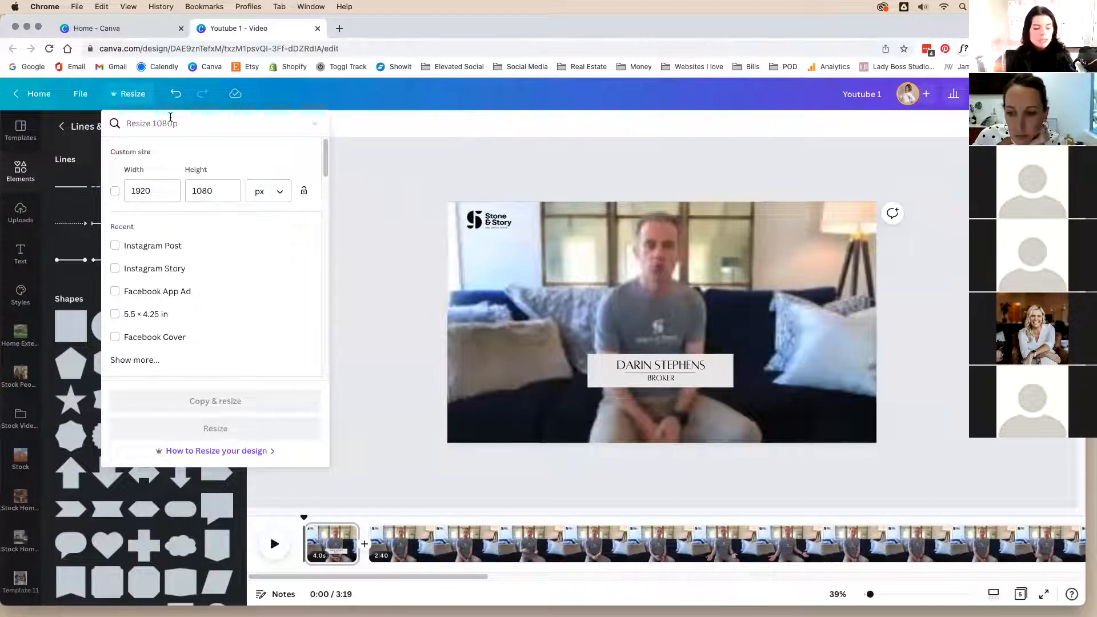
type("reel")
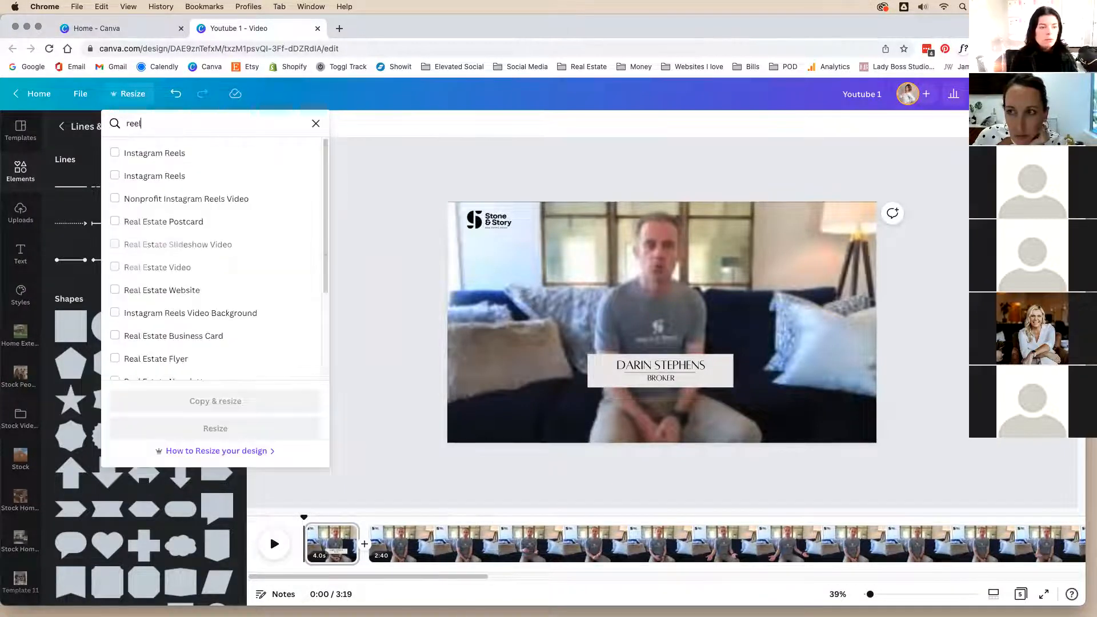
left_click(115, 154)
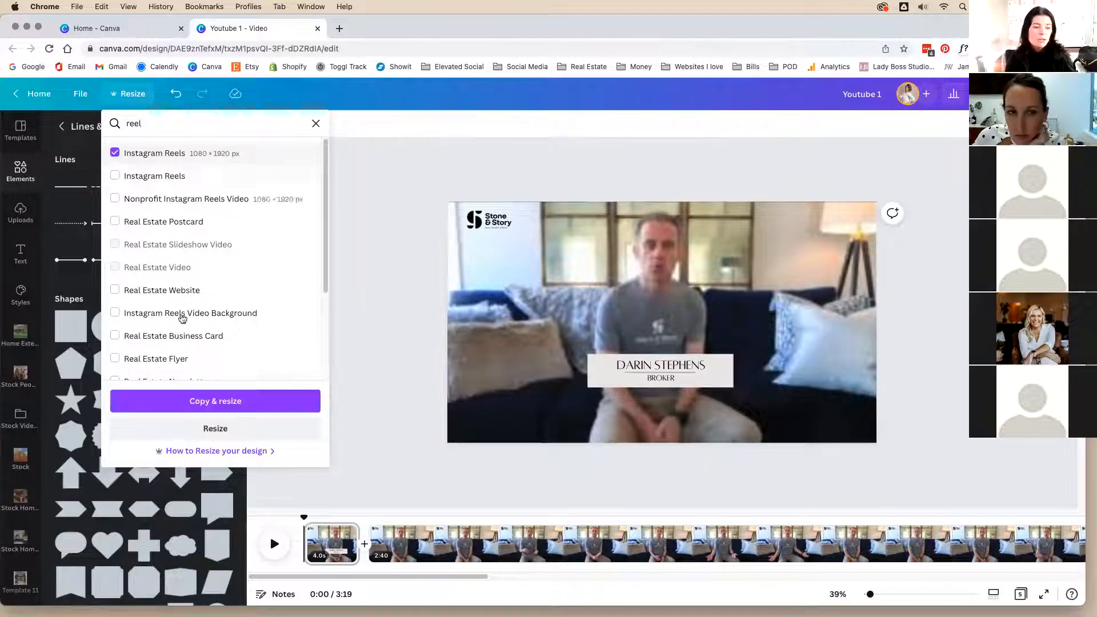
left_click(245, 403)
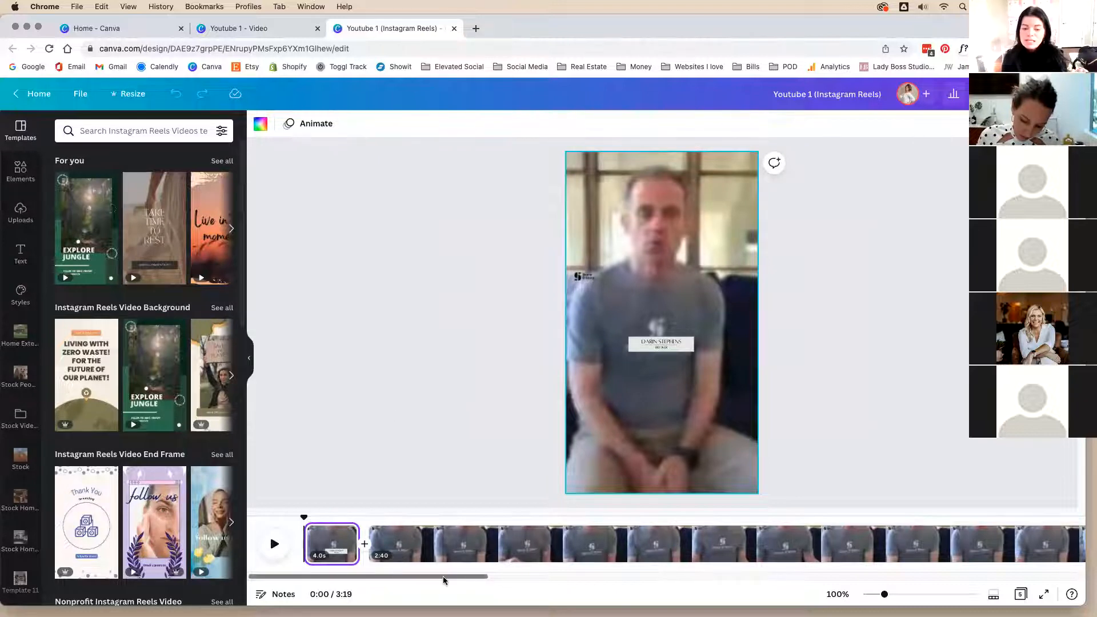
Step: Enlarge the name-and-title bar on the first reel clip to about three quarters of the frame width and centre it horizontally
left_click_drag(789, 368, 626, 313)
left_click_drag(694, 335, 785, 234)
left_click_drag(774, 339, 693, 334)
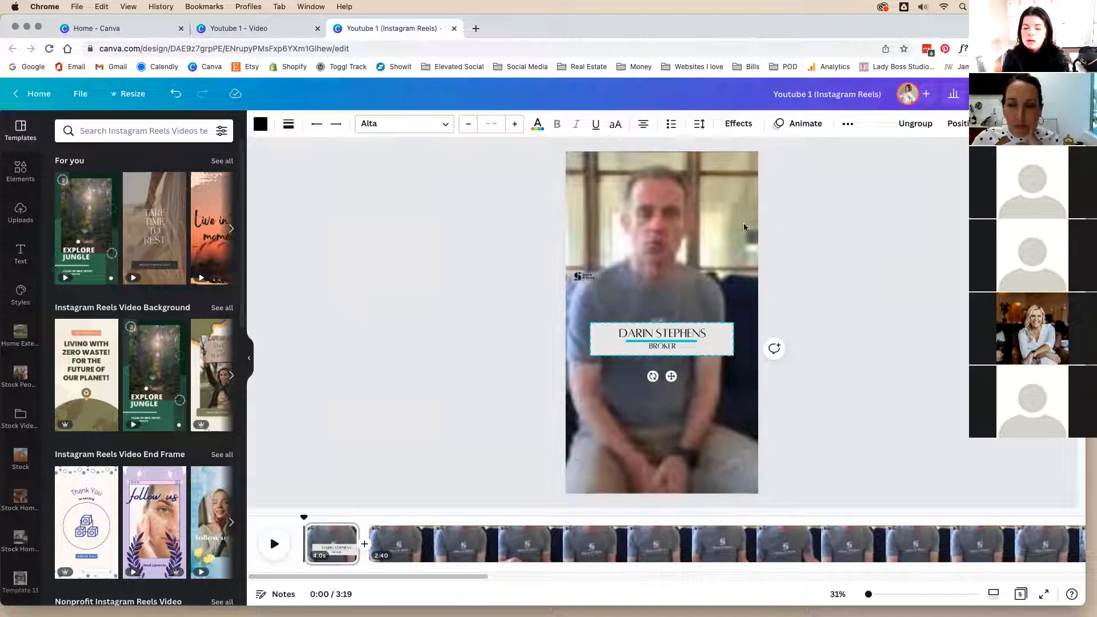
left_click(896, 413)
Step: Enlarge the Stone & Story logo on the first reel clip and move it to the frame's upper-left corner
left_click(594, 279)
left_click_drag(612, 301, 618, 309)
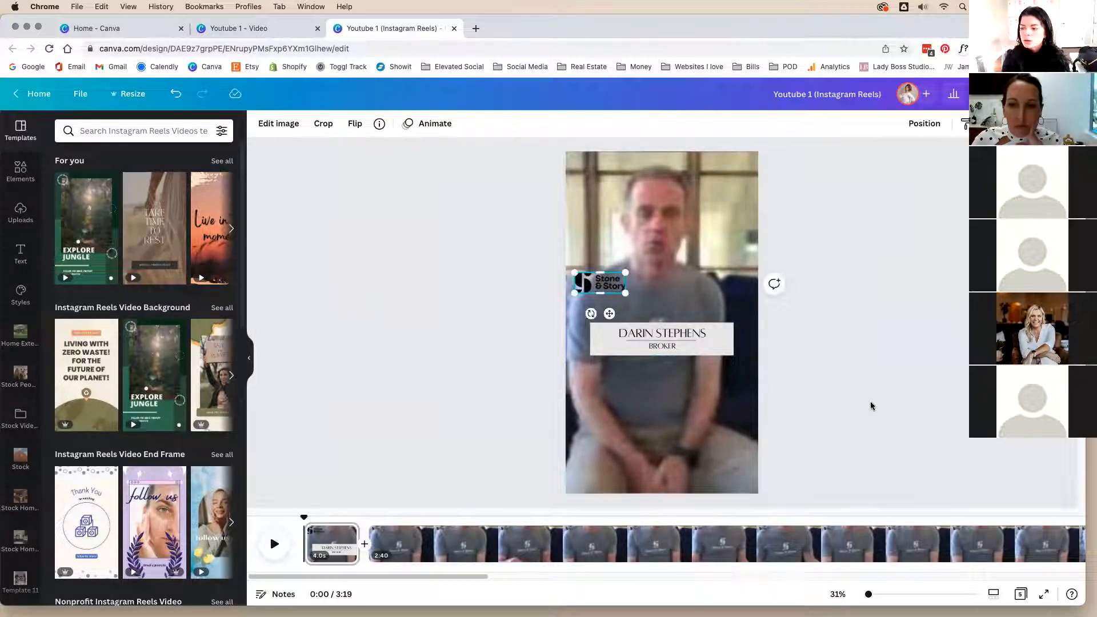
left_click(870, 405)
left_click(608, 286)
left_click_drag(608, 286, 590, 171)
Step: Reposition the cropped footage inside the first reel clip's frame so the speaker sits slightly further right
double_click(673, 244)
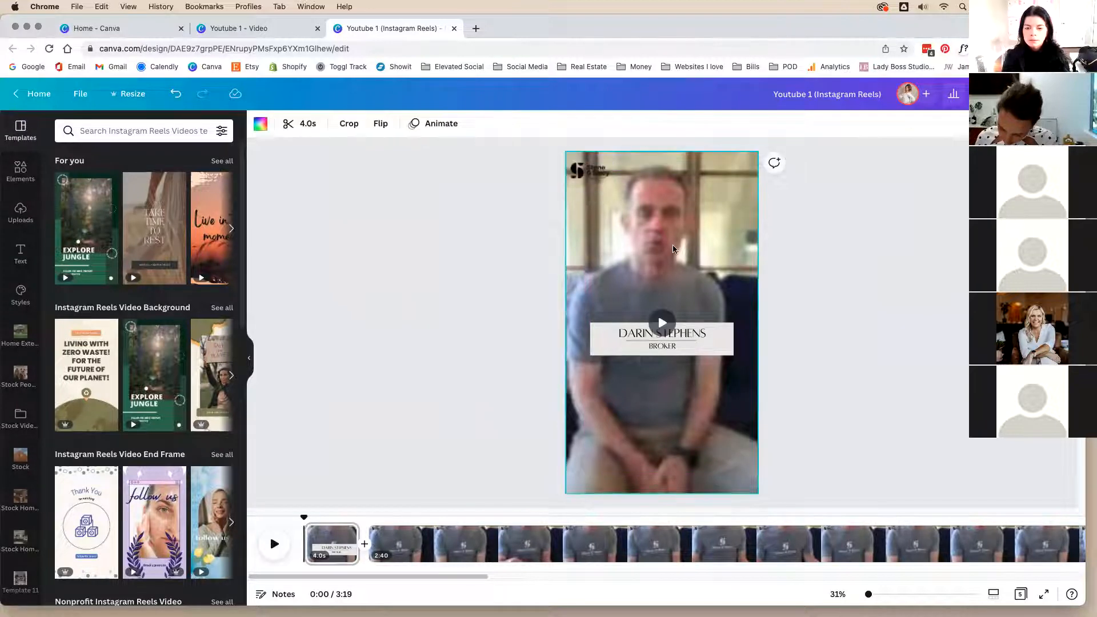
left_click_drag(672, 244, 688, 233)
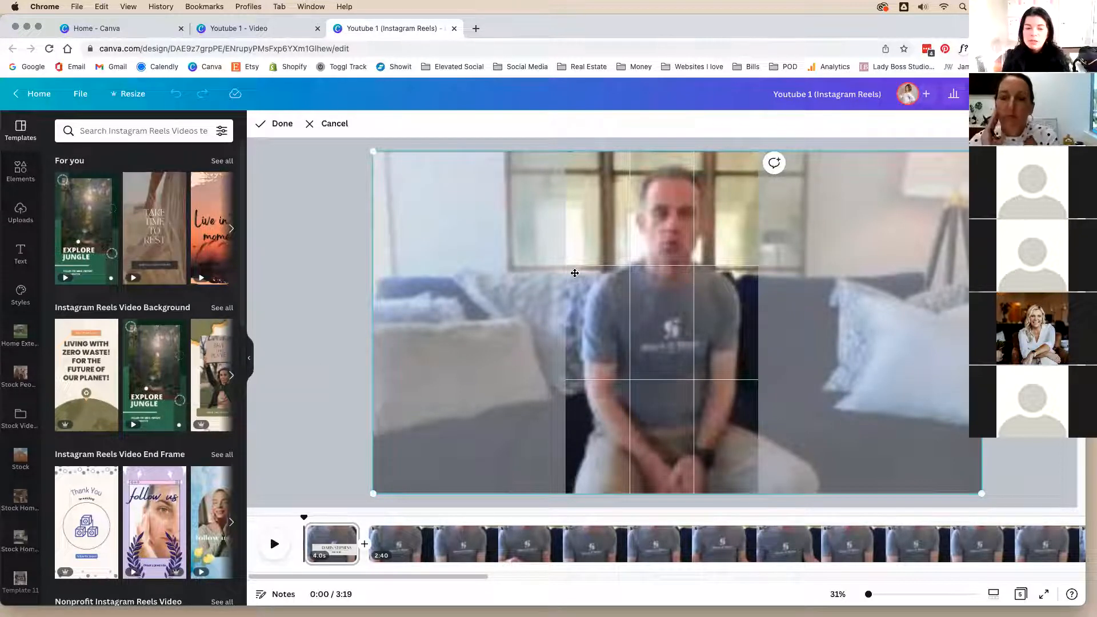
left_click(315, 230)
left_click(315, 229)
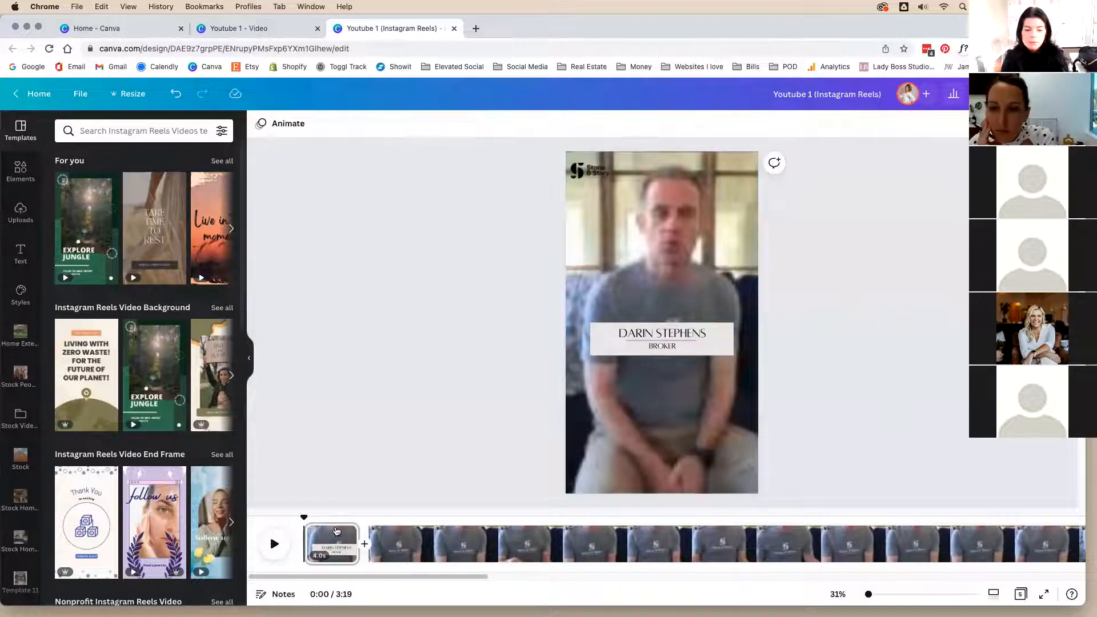
Step: Delete the small Stone & Story logo from the 2:40 clip of the reel
left_click_drag(302, 517, 436, 521)
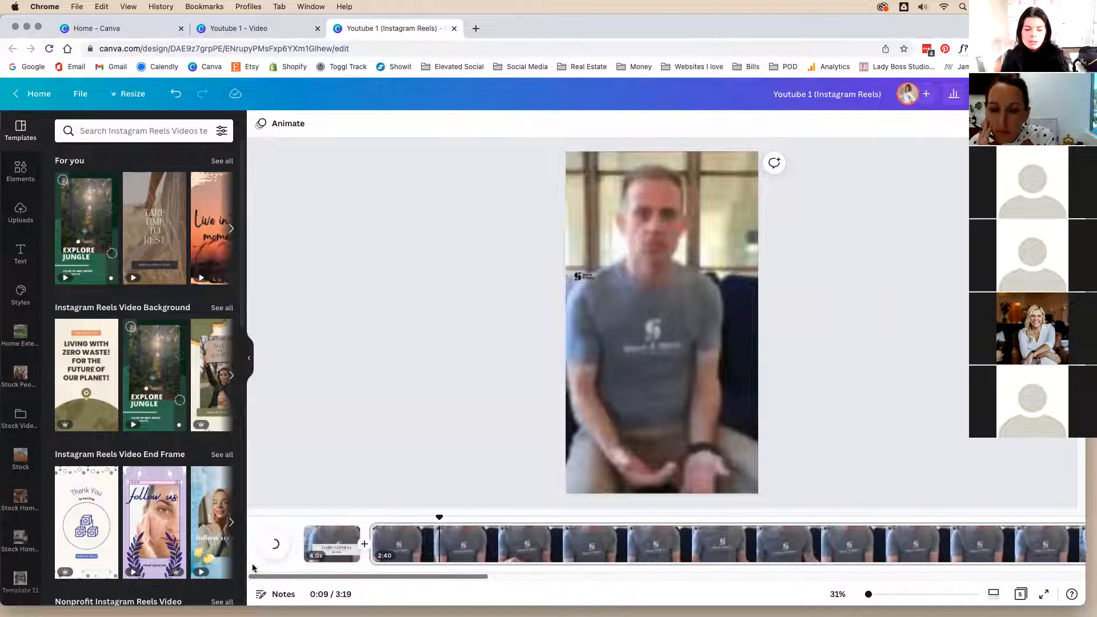
left_click(330, 530)
left_click_drag(325, 518, 389, 511)
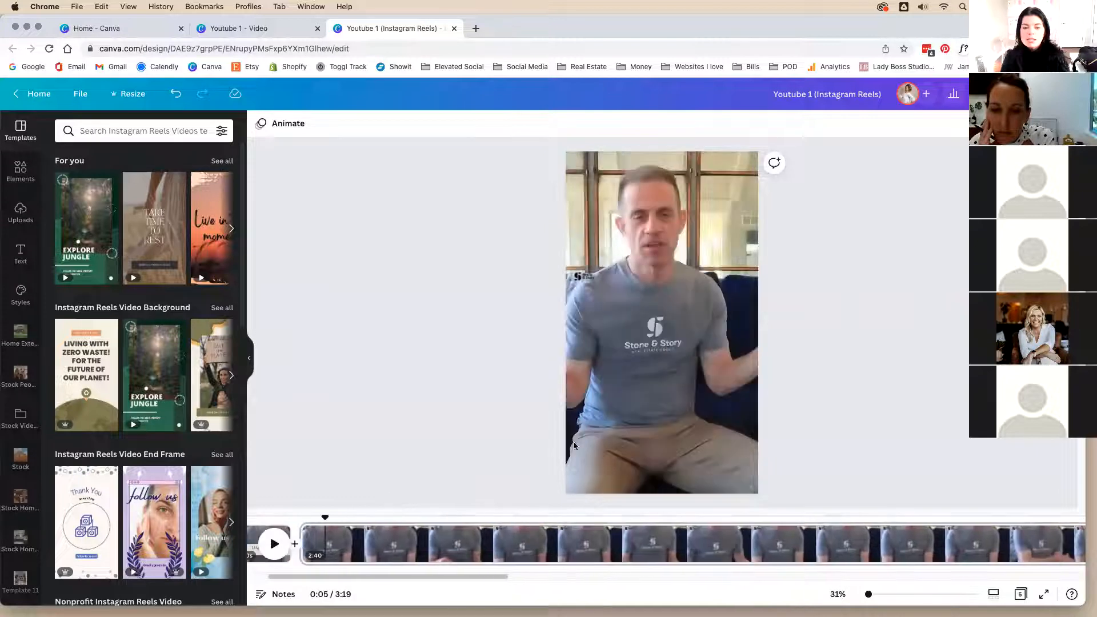
left_click(589, 277)
key("Delete")
Step: Delete the small Stone & Story logo from both the 8.5-second and 15.8-second clips
left_click_drag(436, 577, 958, 575)
left_click(798, 543)
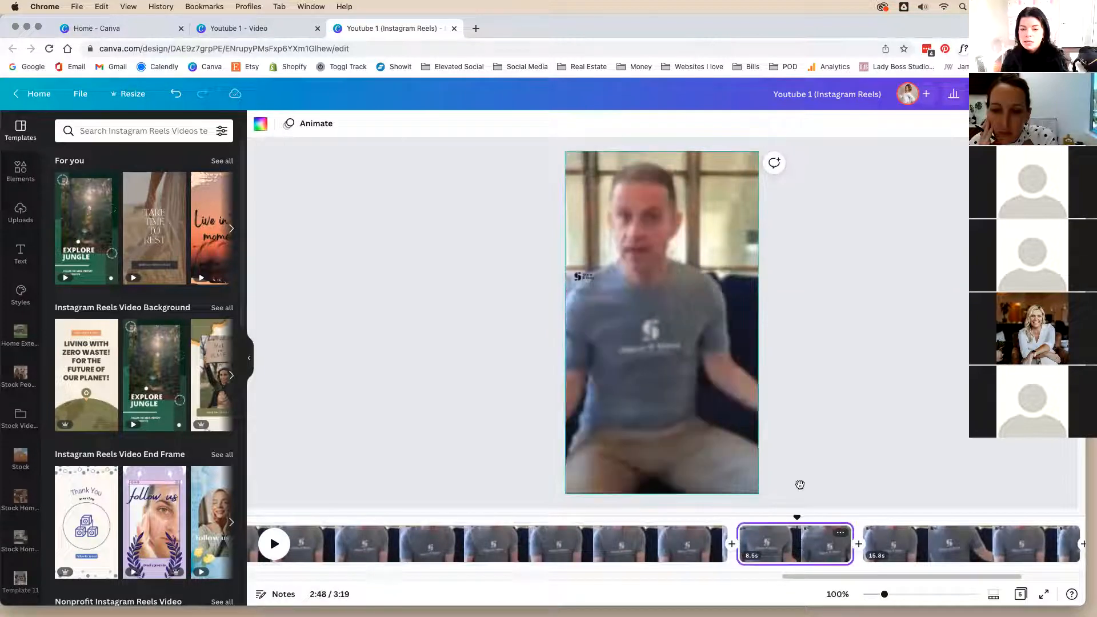
left_click(582, 280)
key("Delete")
left_click(907, 540)
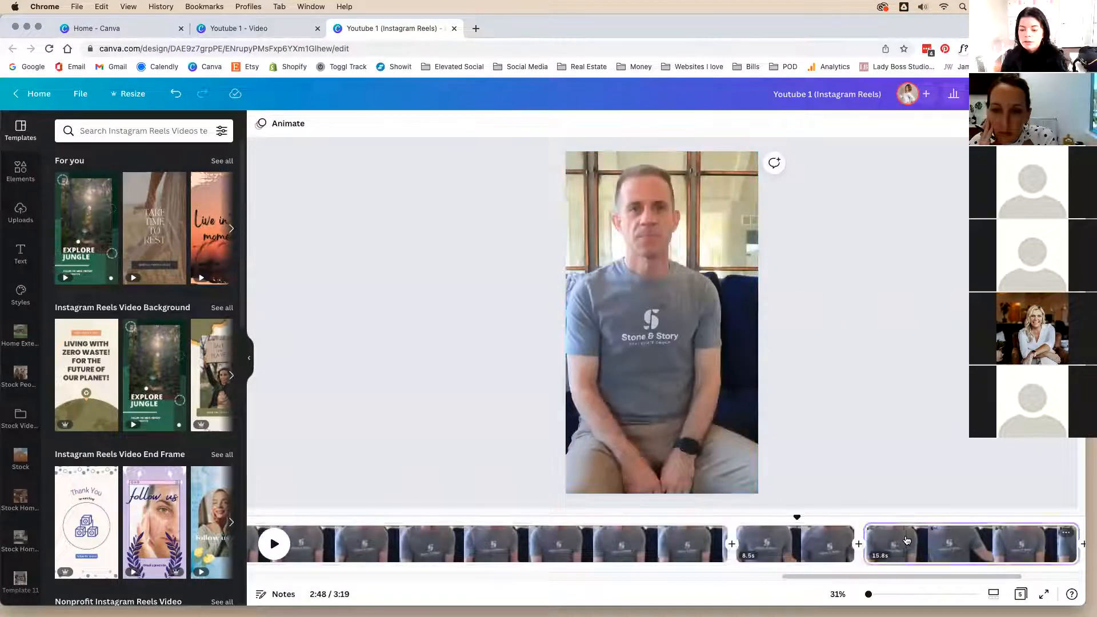
left_click(584, 275)
key("Delete")
Step: Delete the small logo and the undersized name-and-title bar from the final 10.4-second clip
left_click_drag(800, 580, 863, 577)
left_click(929, 537)
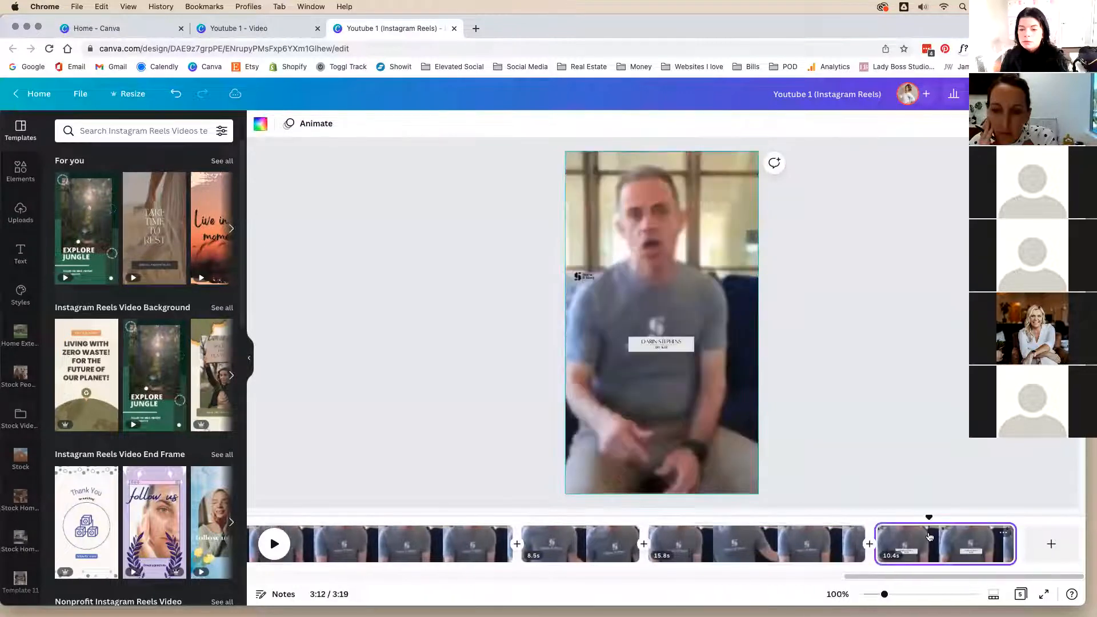
left_click(584, 274)
key("Delete")
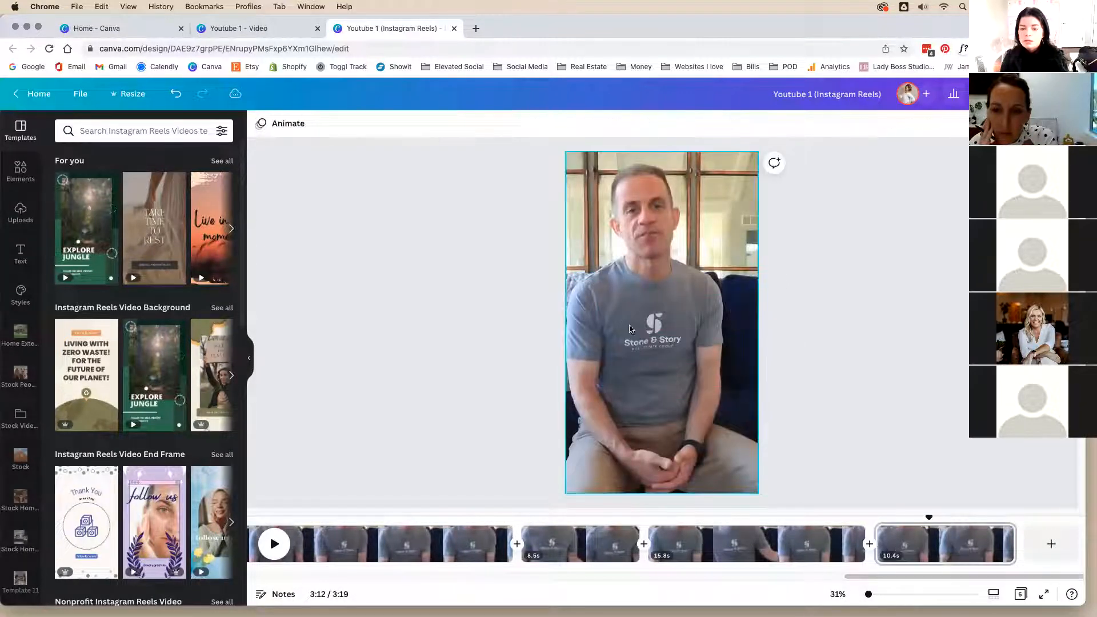
Step: Copy the enlarged name-and-title bar from the 4.0-second clip and paste it into the final 10.4-second clip
left_click_drag(906, 575, 273, 573)
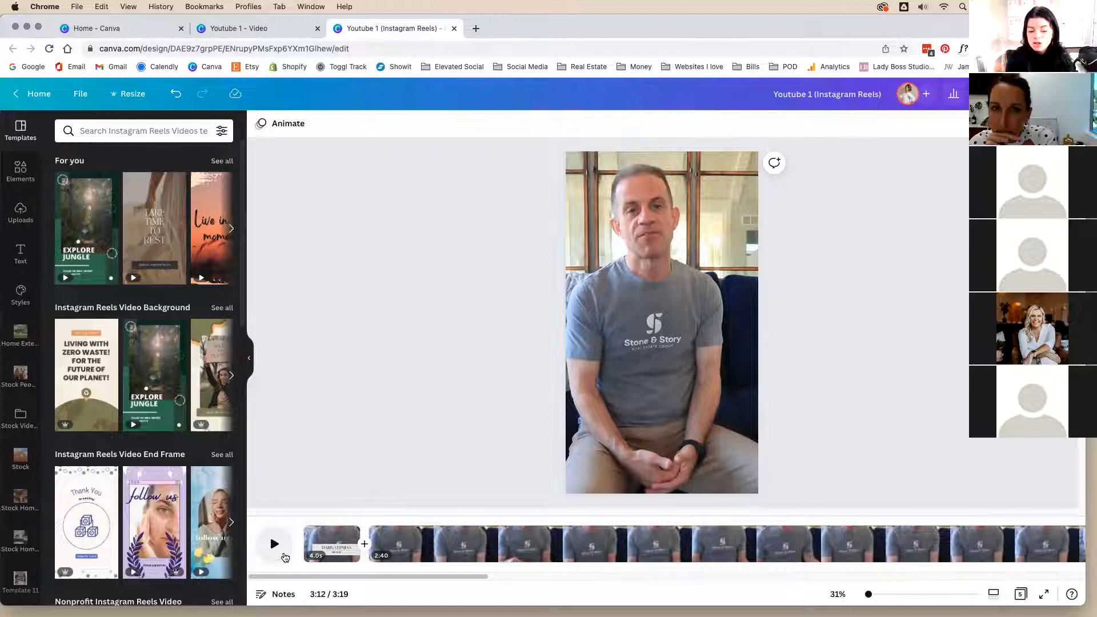
left_click(323, 536)
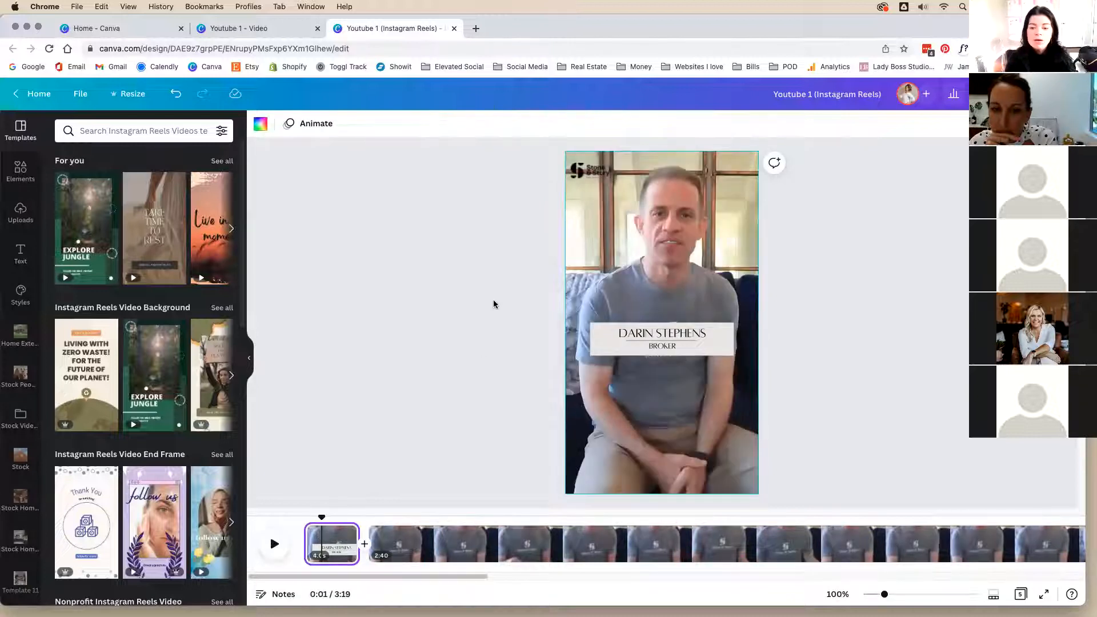
left_click(628, 343)
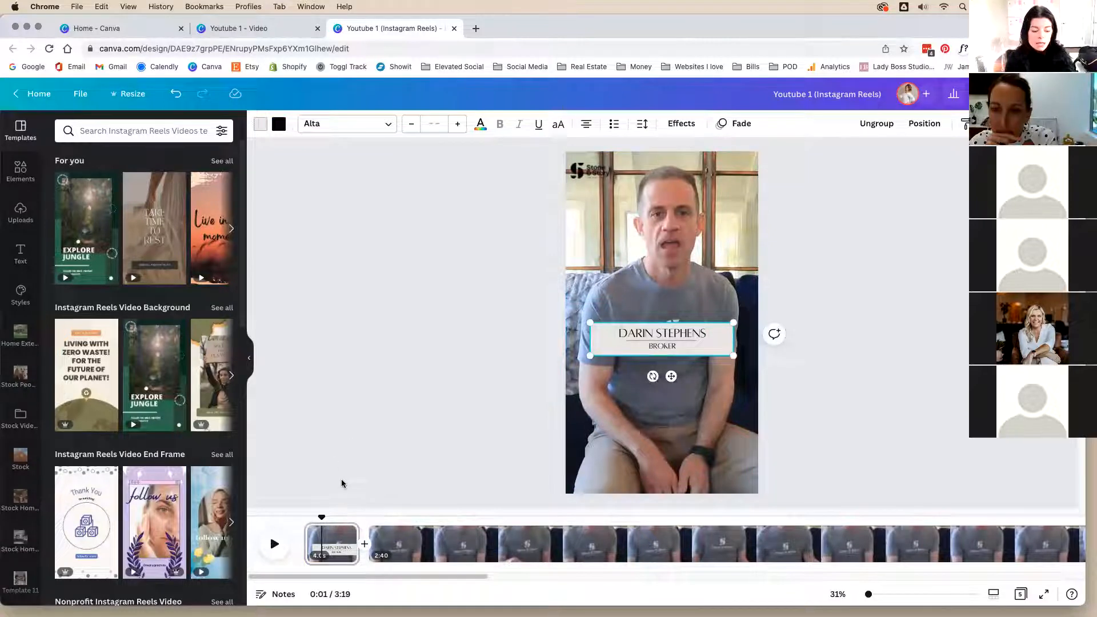
left_click_drag(371, 576, 965, 575)
left_click(949, 547)
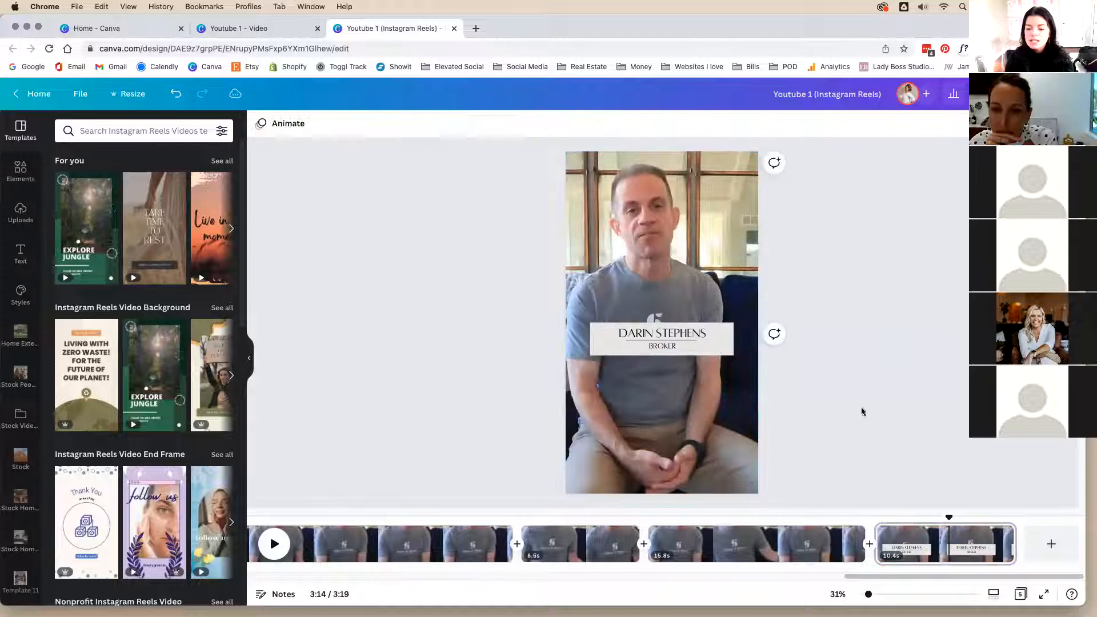
Step: Play back the reel from 0:00 to preview the vertical layout and the opening name-and-title bar
left_click_drag(870, 576, 249, 503)
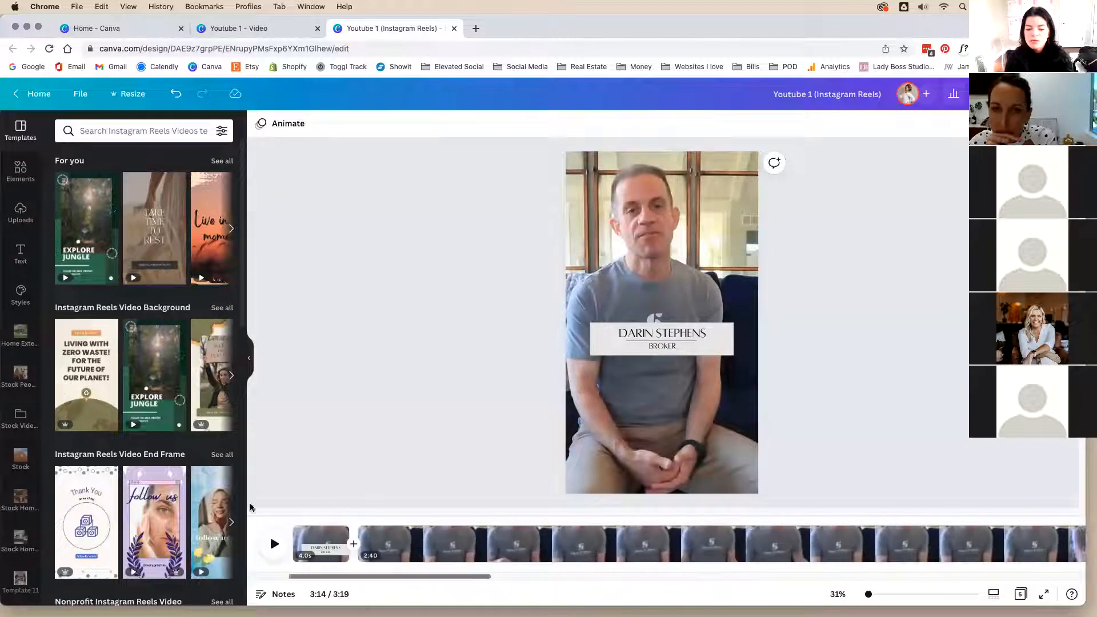
left_click(330, 543)
left_click_drag(328, 517, 290, 518)
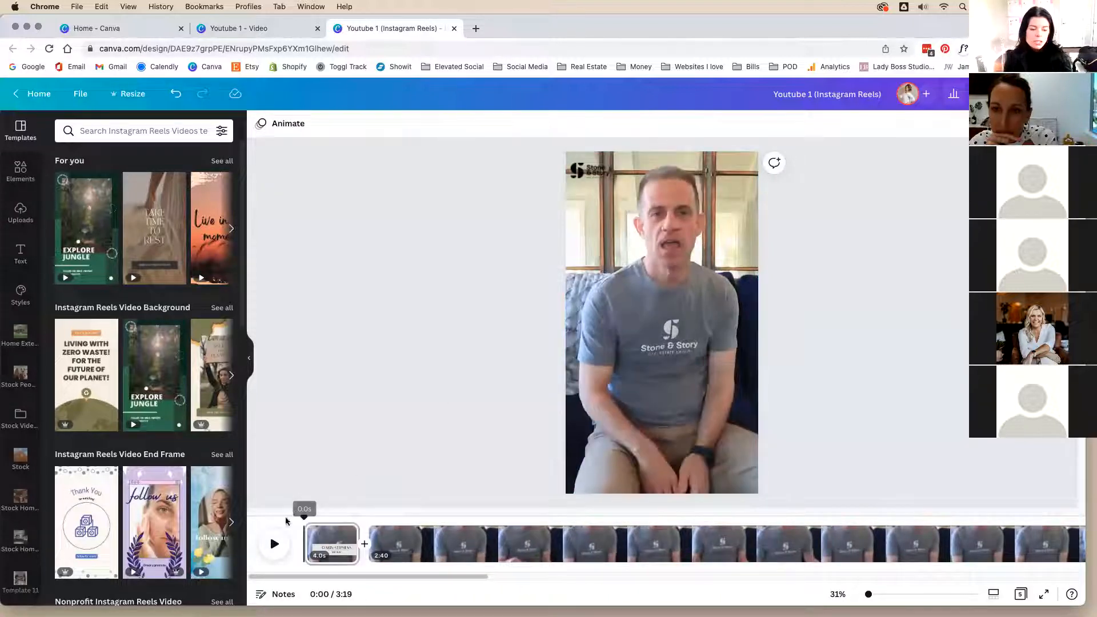
left_click(273, 541)
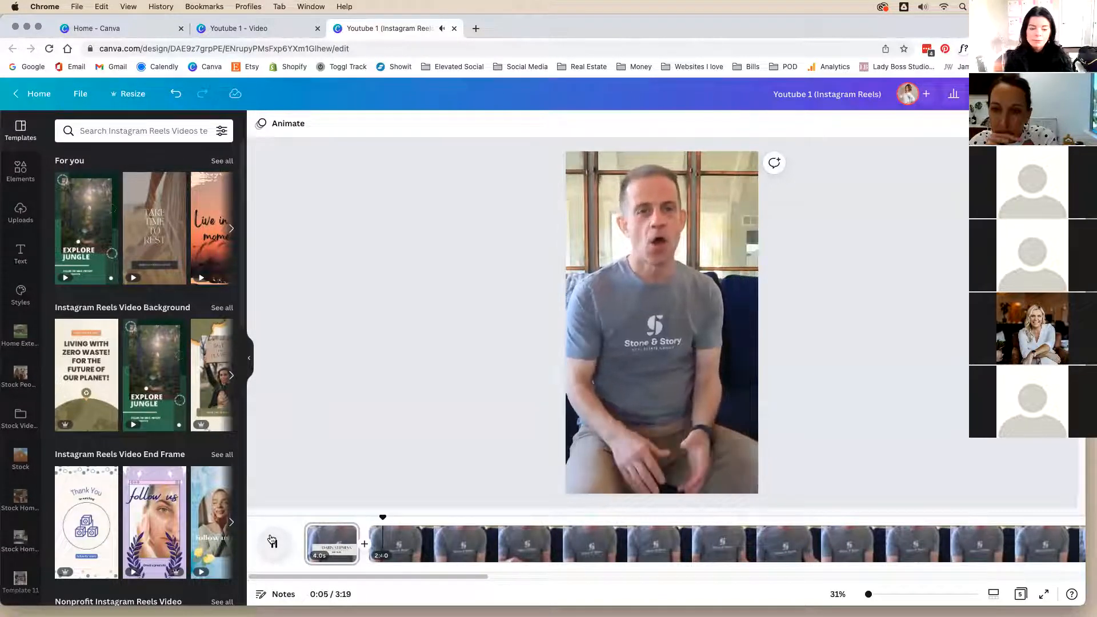
Step: Delete the name banner overlay from the short first page of the reel
left_click(272, 540)
left_click_drag(344, 575, 324, 575)
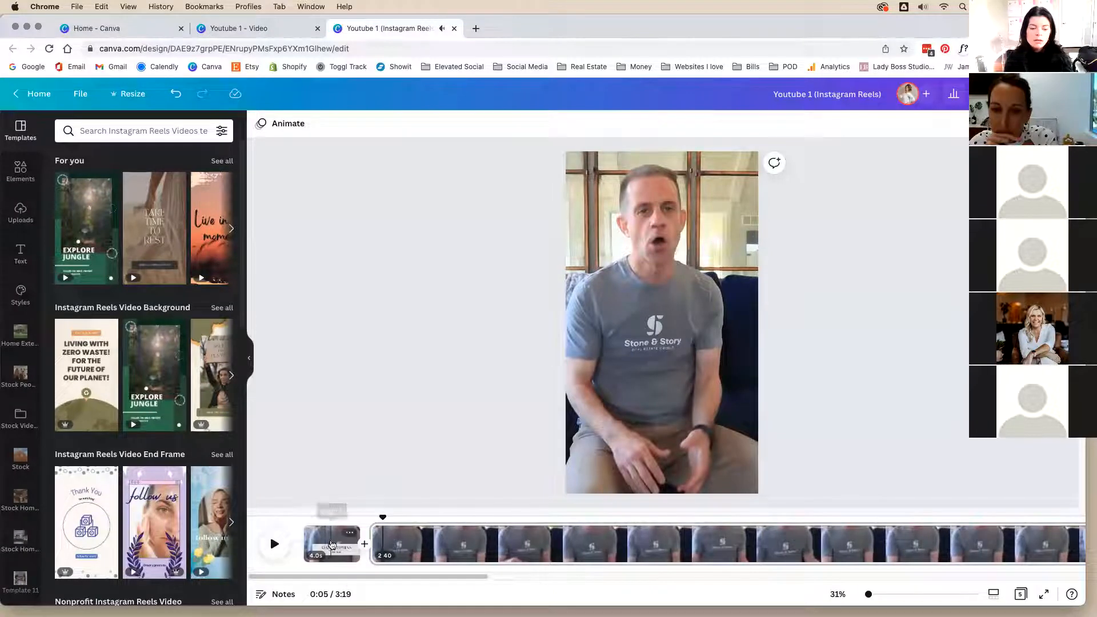
left_click(330, 543)
left_click_drag(517, 287, 895, 373)
key("Delete")
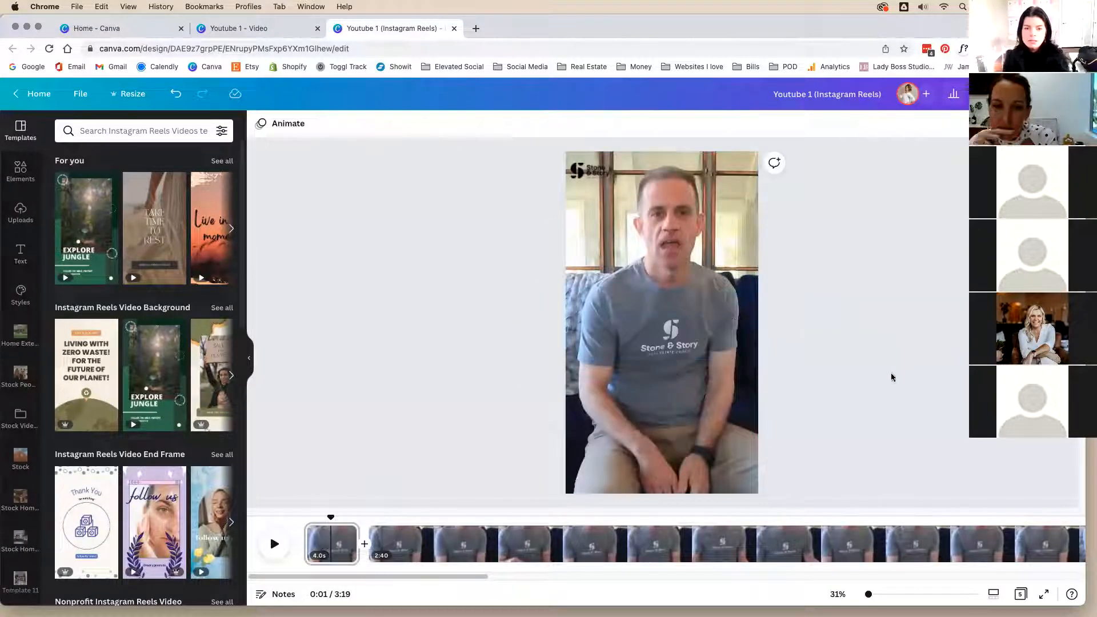
Step: Play the first page to find the cut point and split it at about 2.9 seconds
left_click(275, 542)
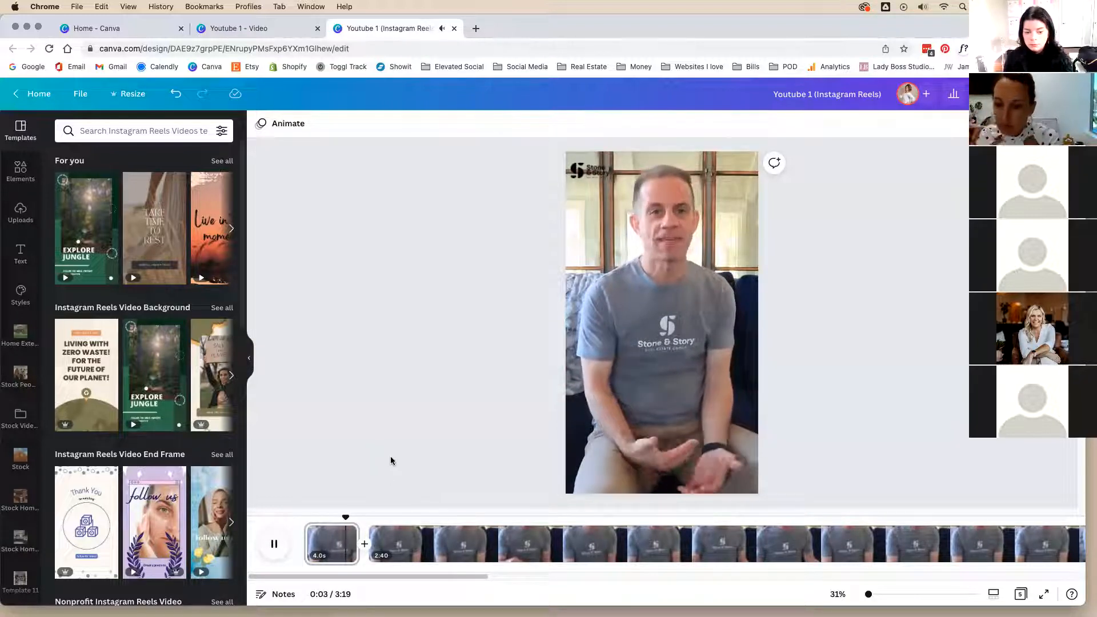
left_click(330, 538)
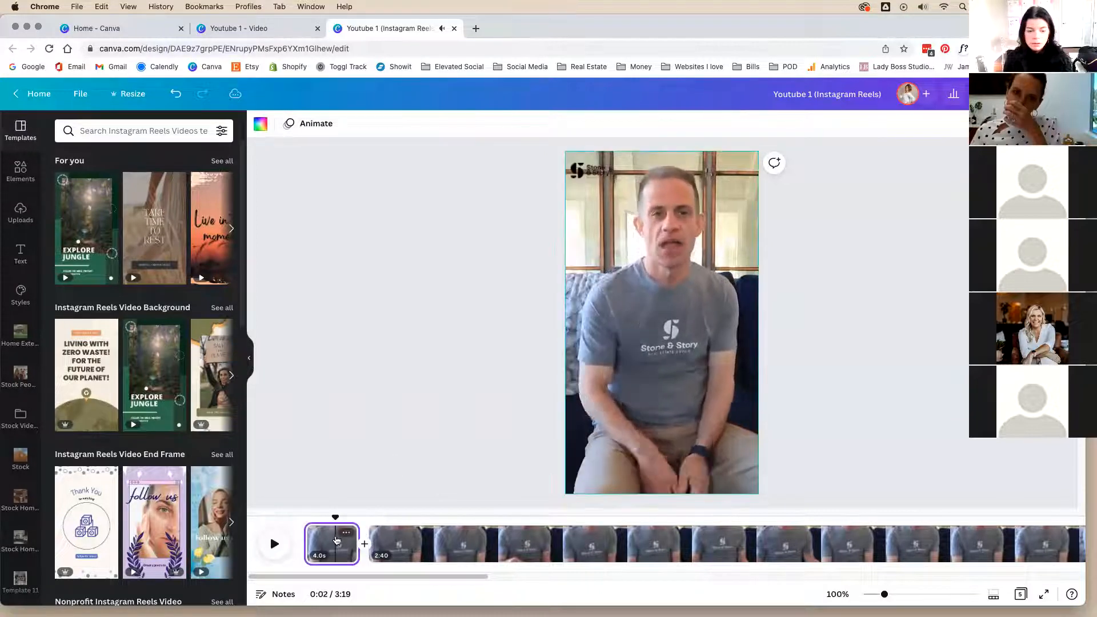
key("space")
key("space")
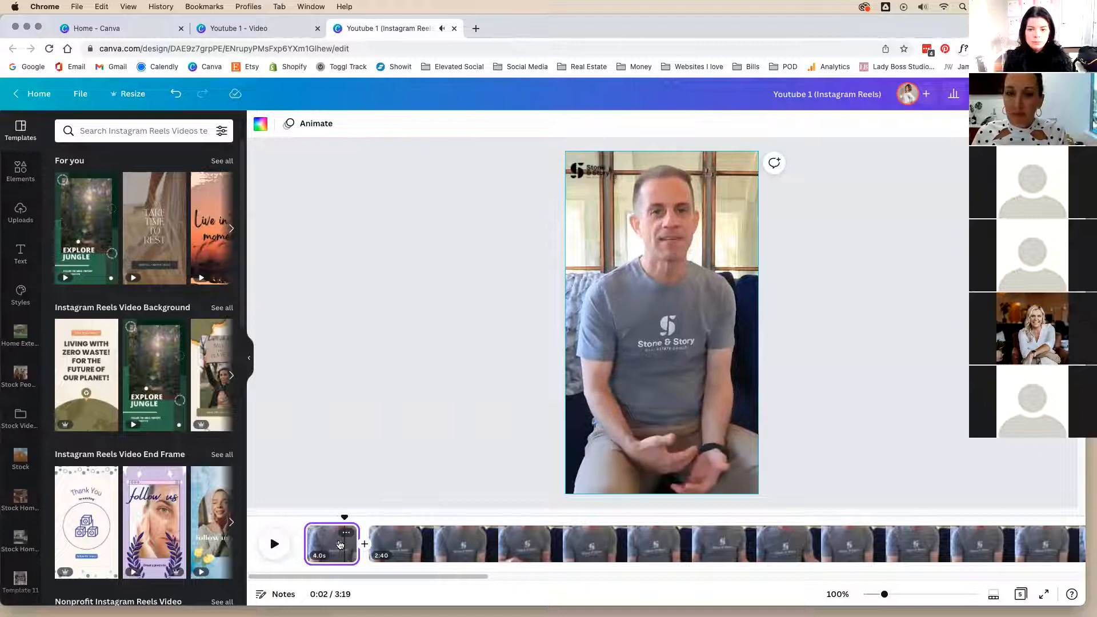
left_click(345, 533)
left_click(365, 490)
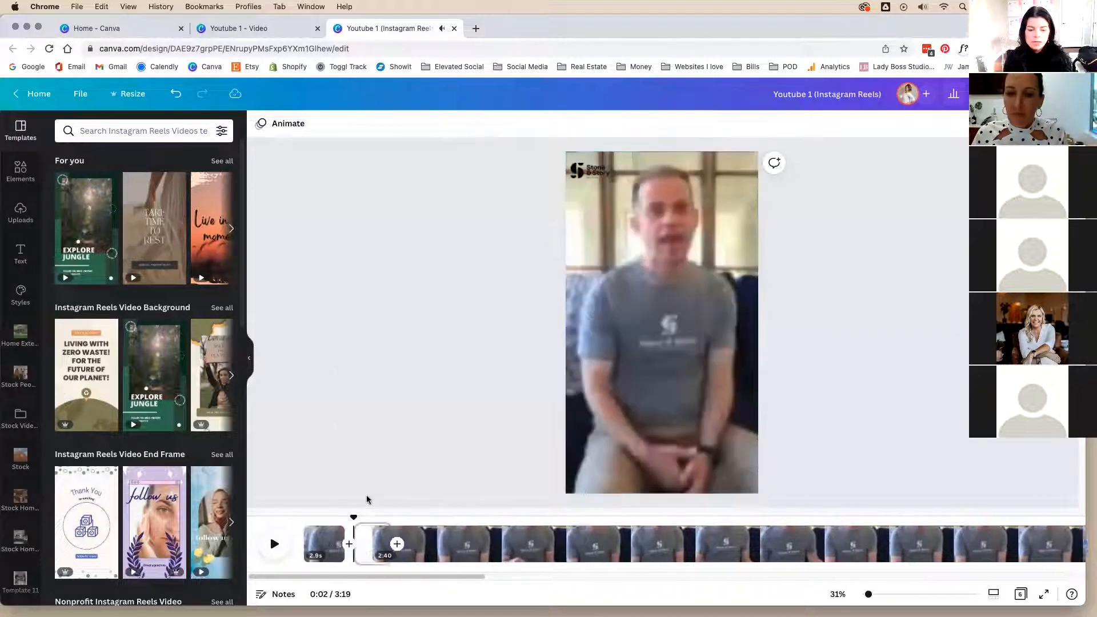
Step: Delete the 2.9-second page at the start of the timeline, keeping the 1.1-second remainder
right_click(330, 539)
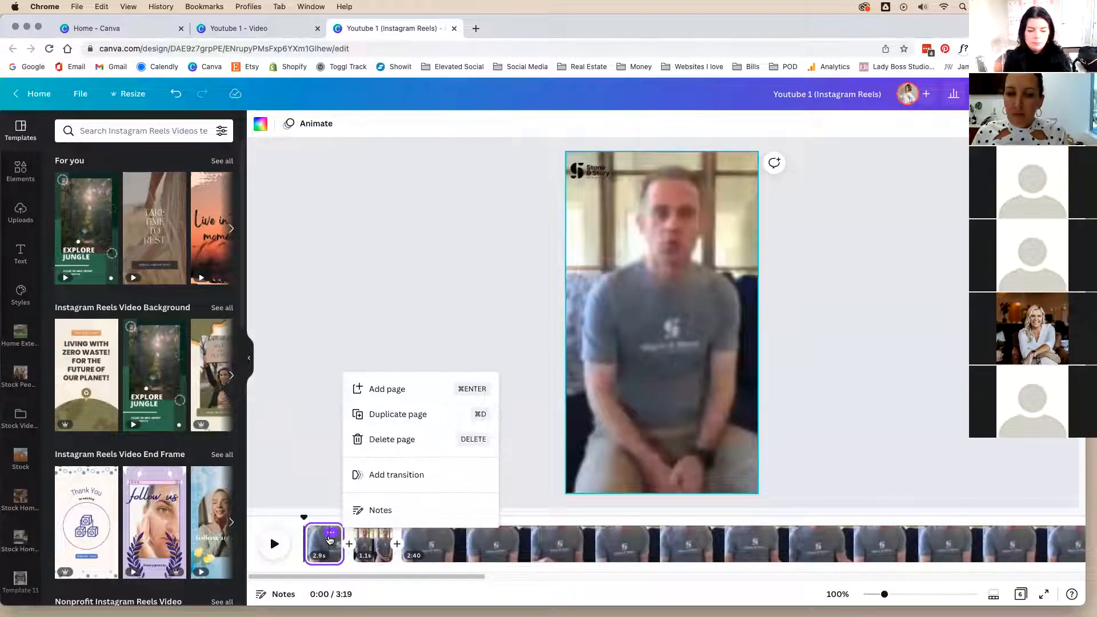
left_click(329, 536)
left_click(317, 540)
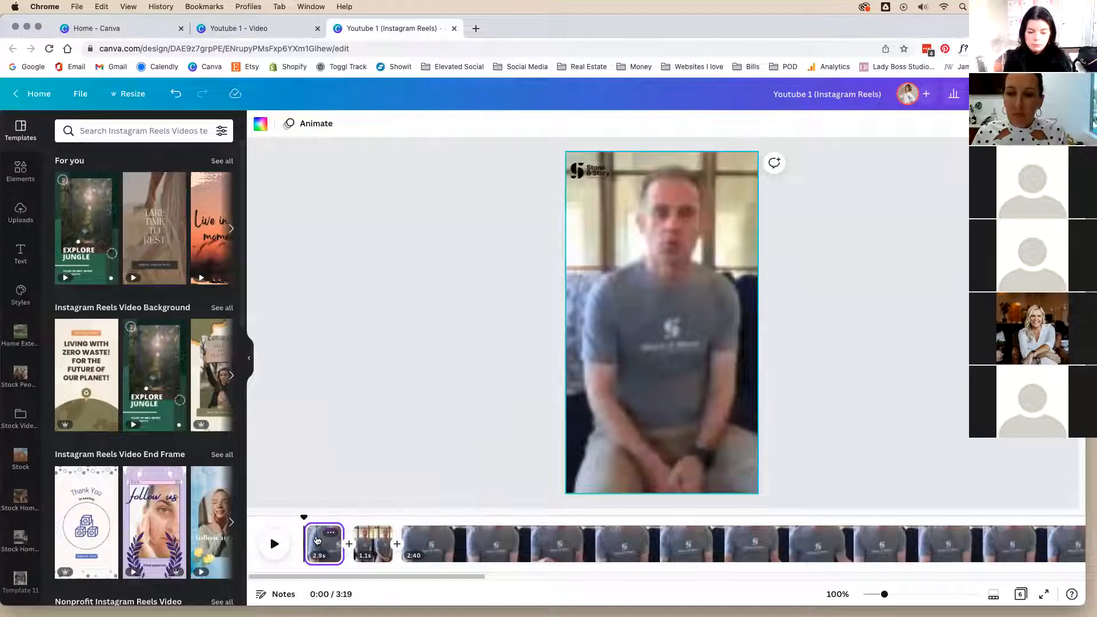
key("Delete")
Step: Play the reel from the start to locate the end of the opening talk and split the 2:40 page at about 8 seconds
left_click_drag(331, 521, 302, 517)
left_click(274, 544)
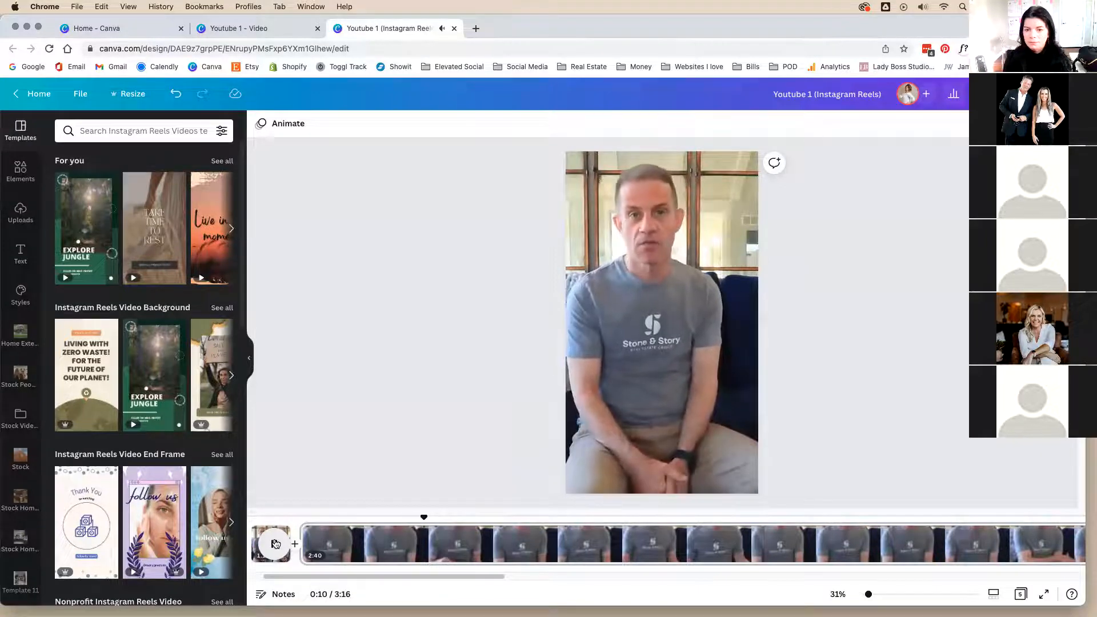
left_click(275, 543)
left_click_drag(433, 520, 415, 518)
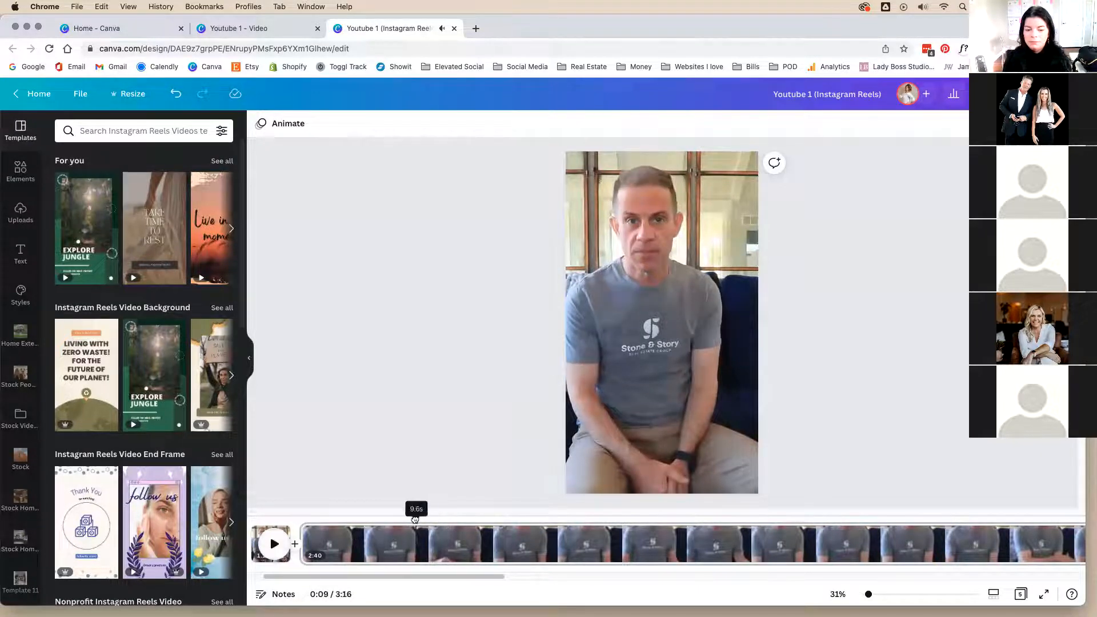
left_click(275, 545)
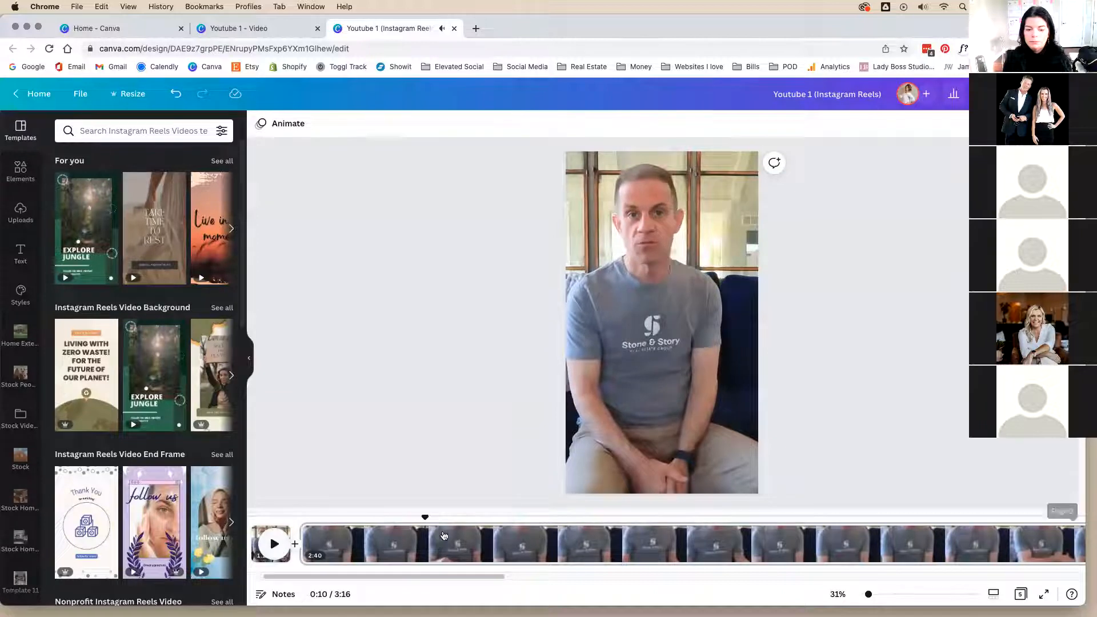
left_click_drag(419, 517, 396, 517)
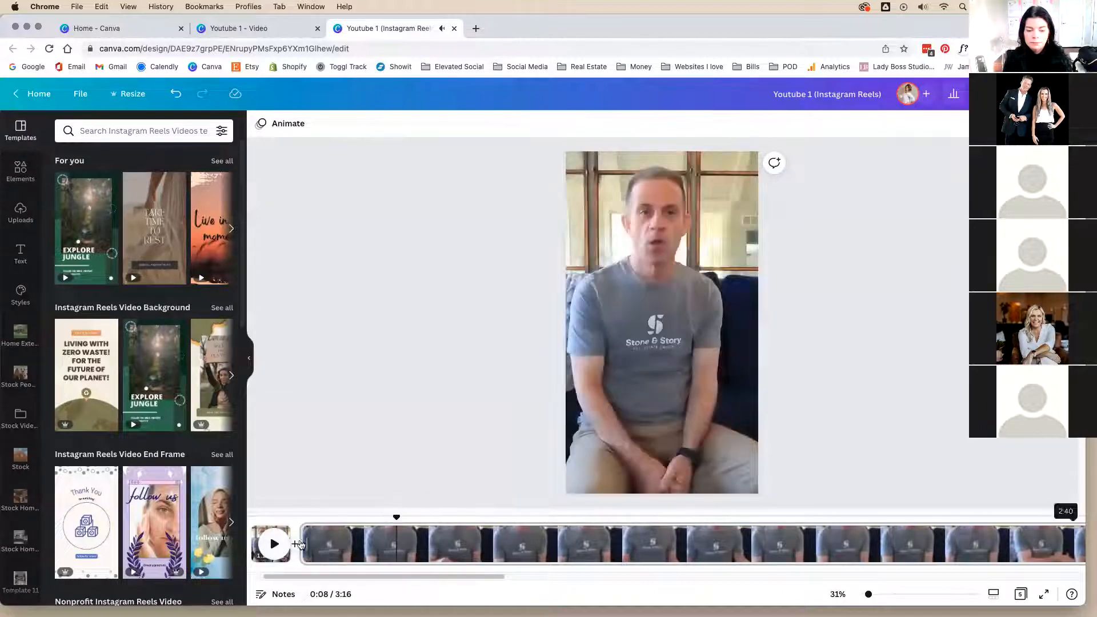
left_click(274, 545)
left_click(274, 544)
left_click(370, 546)
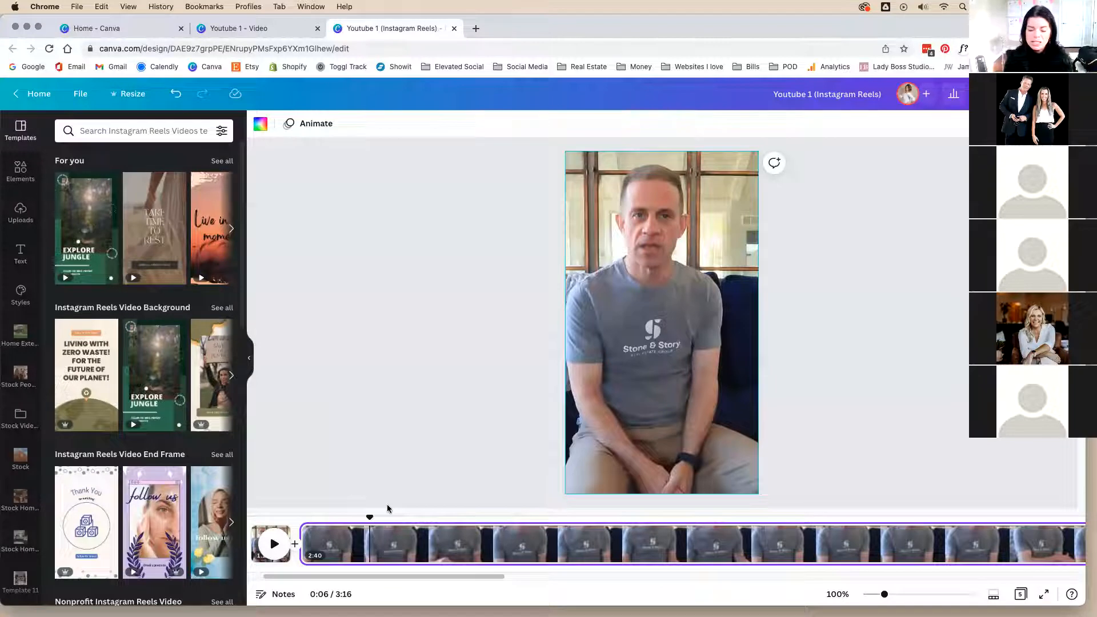
left_click(370, 517)
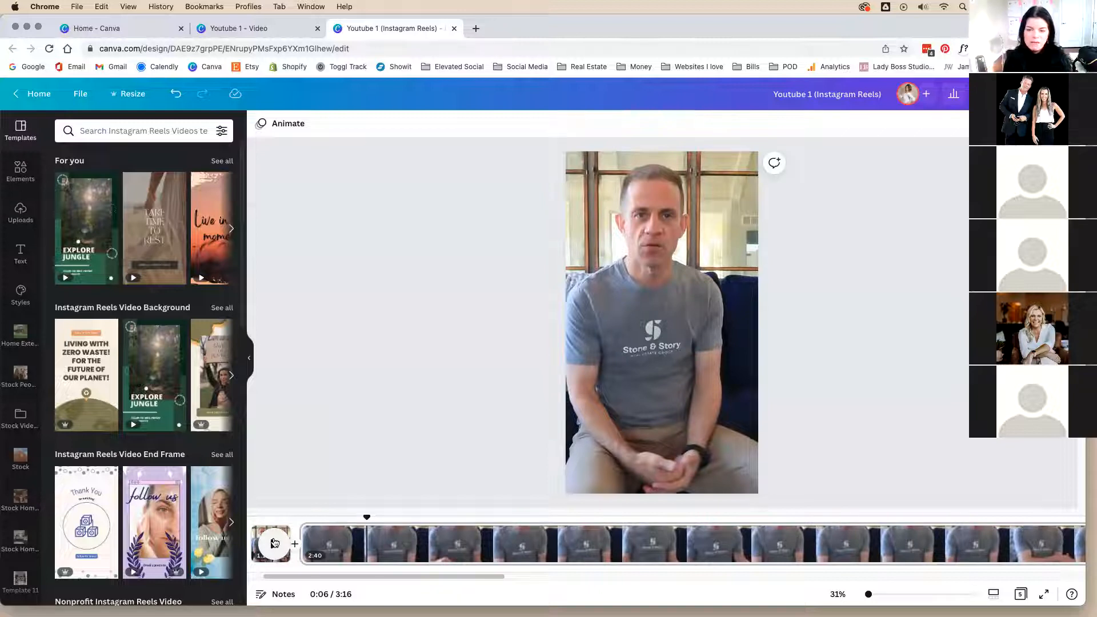
left_click(274, 543)
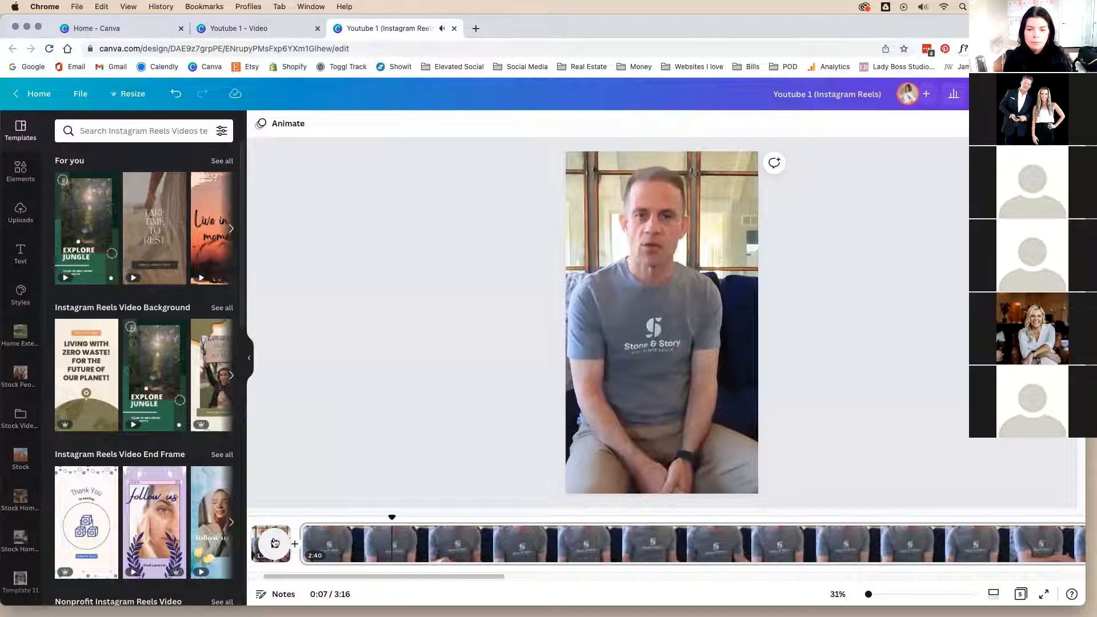
right_click(398, 547)
left_click(427, 491)
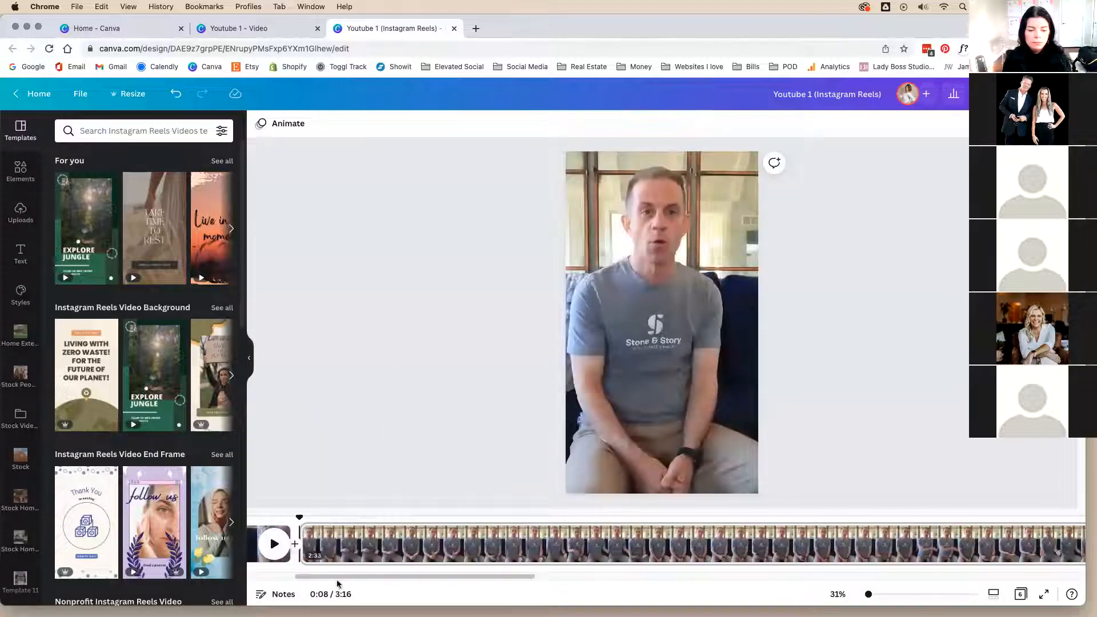
Step: Delete the 7.1-second page between the 1.1-second and 2:33 pages
left_click_drag(297, 574, 252, 574)
left_click(410, 546)
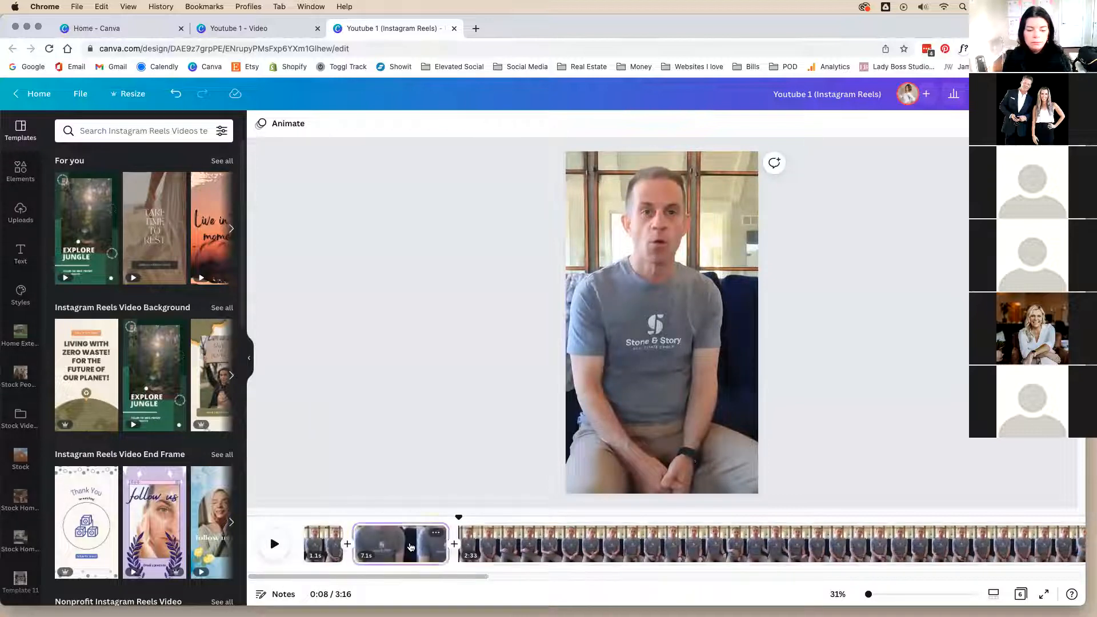
key("Delete")
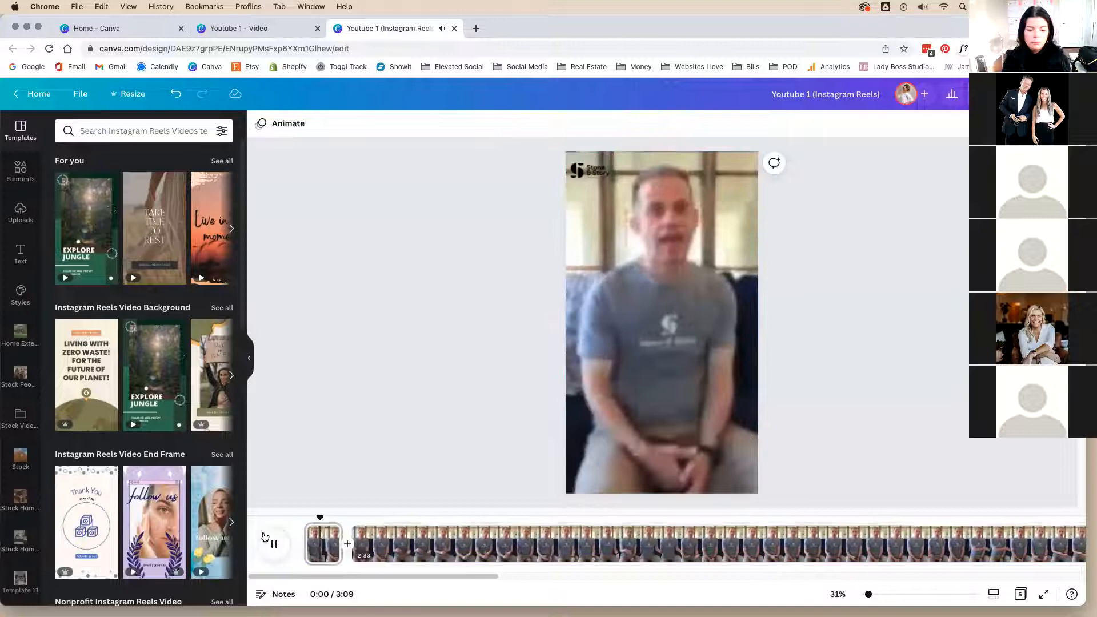
Step: Preview the join between the remaining pages, then undo the deletion of the 7.1-second page
left_click(269, 548)
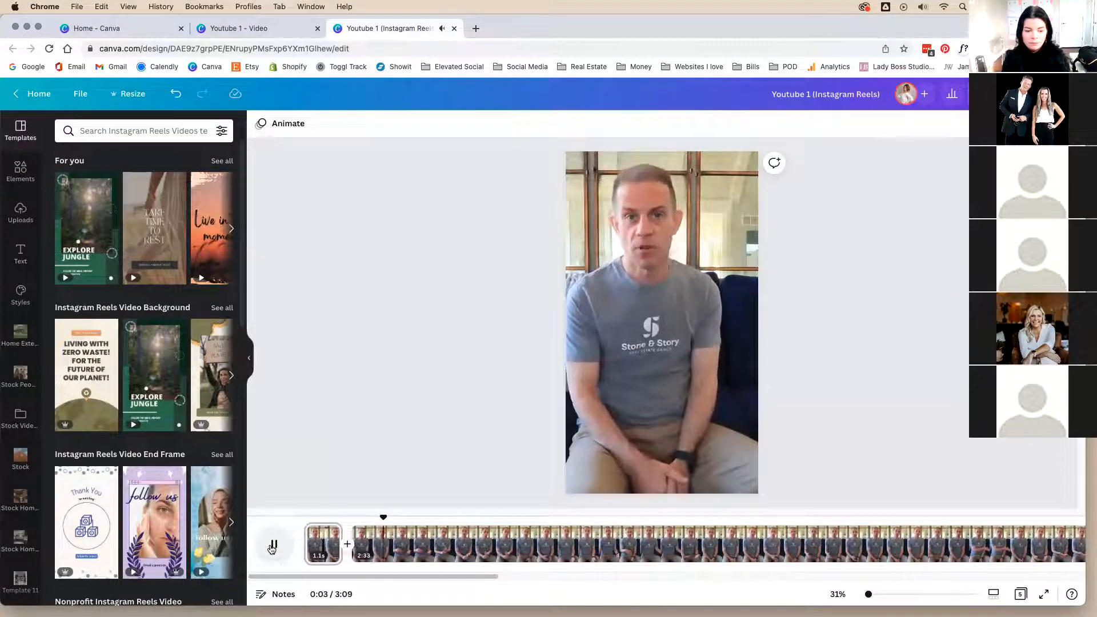
left_click(273, 546)
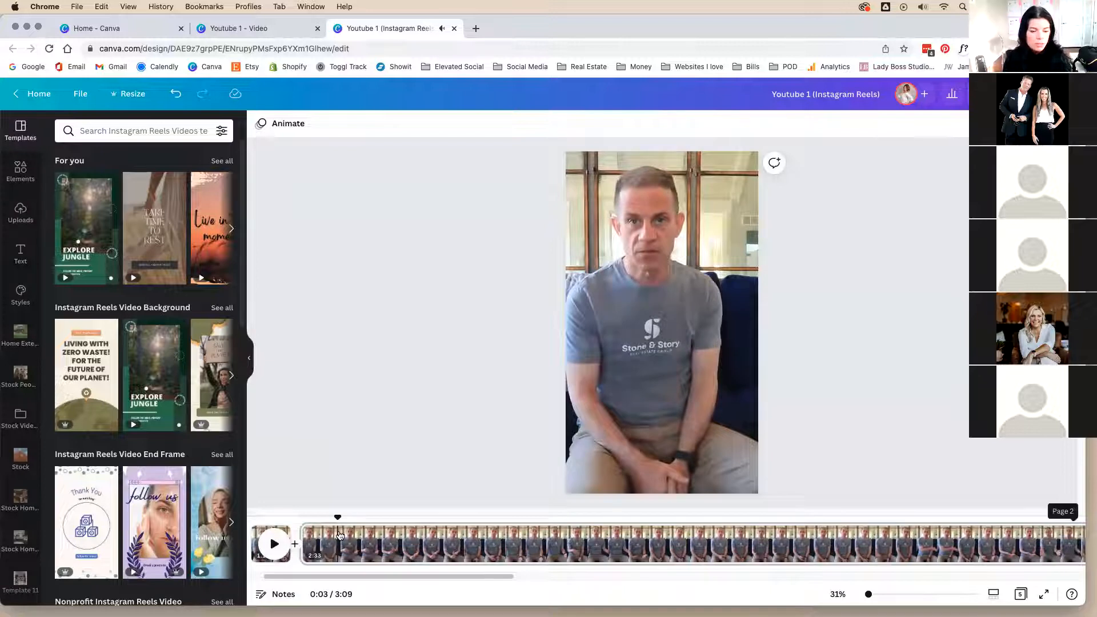
key("super+z")
scroll(356, 570, "left", 3)
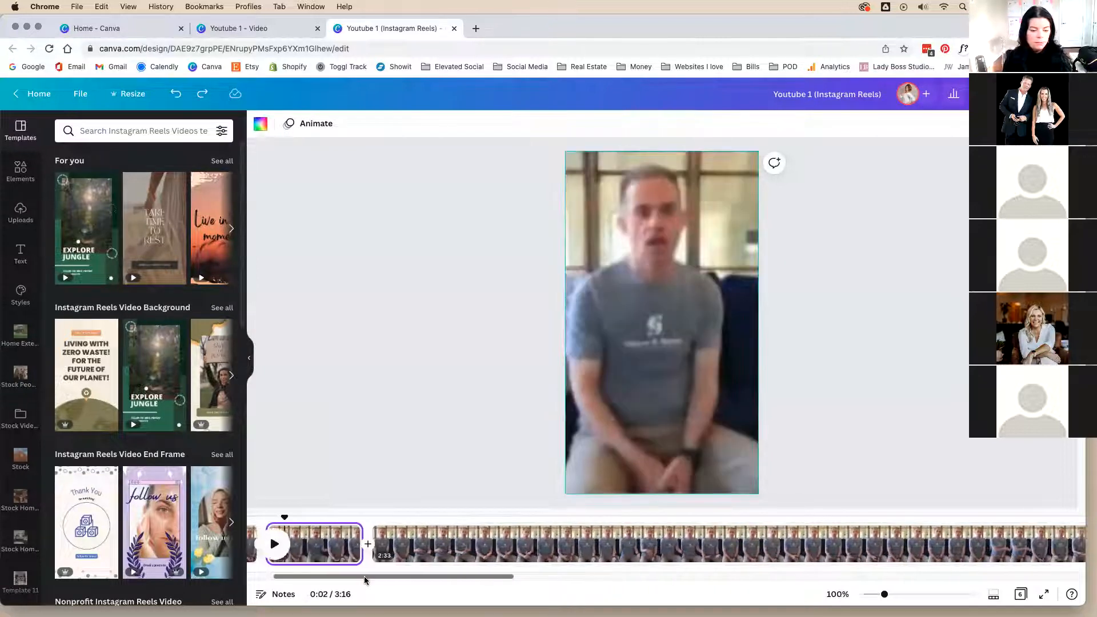
Step: Replay the opening to find the cut point and split the 7.1-second page at about 1.8 seconds on the timeline
left_click_drag(371, 517, 341, 517)
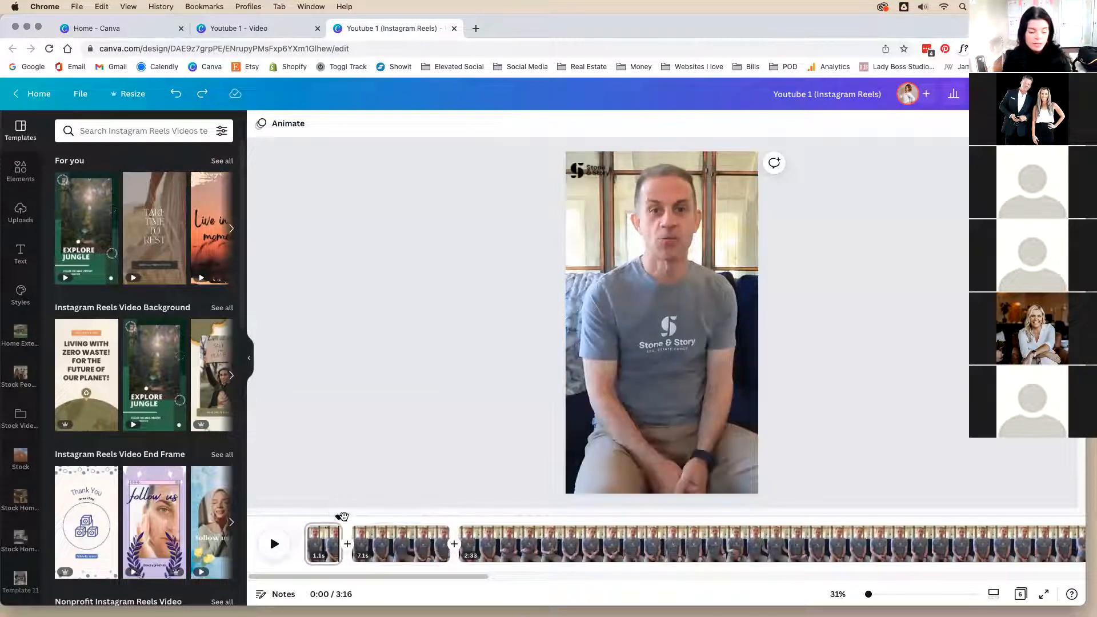
left_click_drag(342, 518, 328, 516)
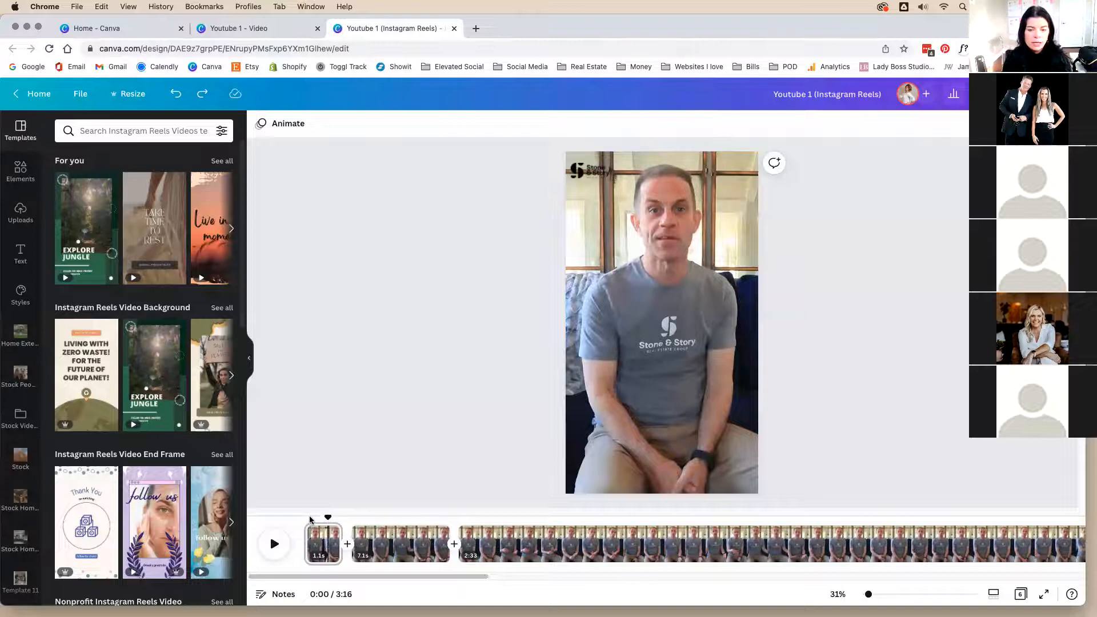
key("space")
key("space")
left_click_drag(362, 517, 356, 519)
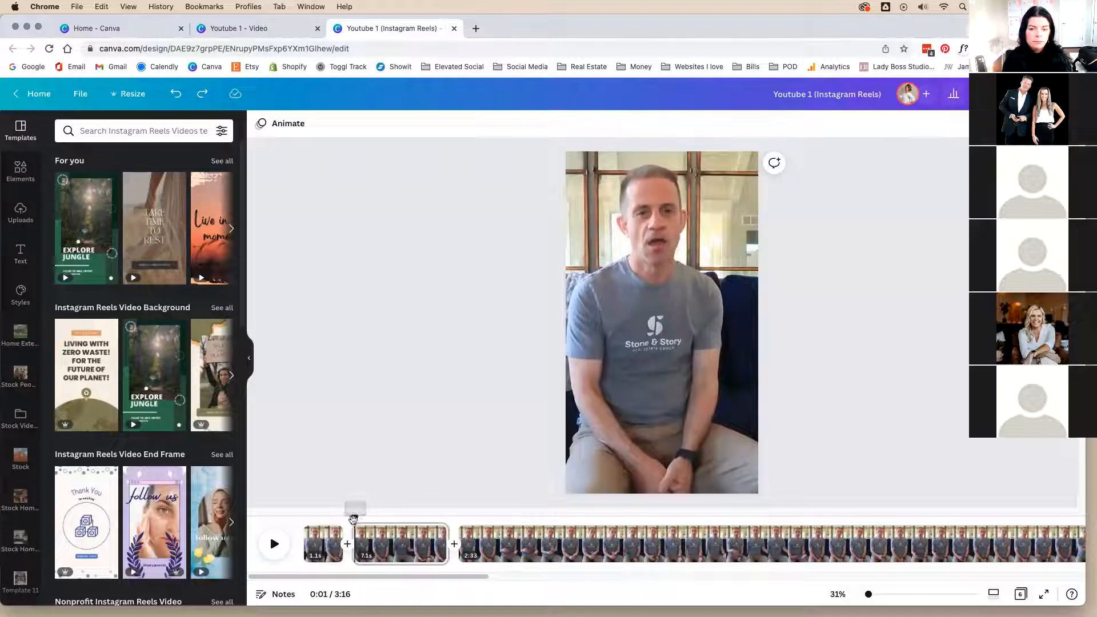
key("space")
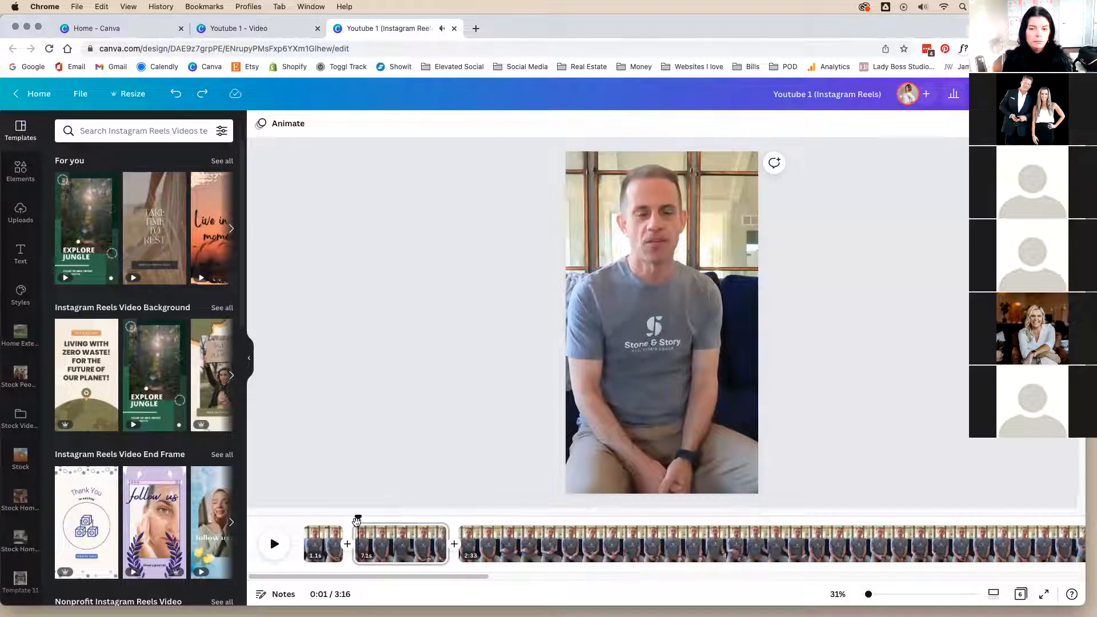
key("space")
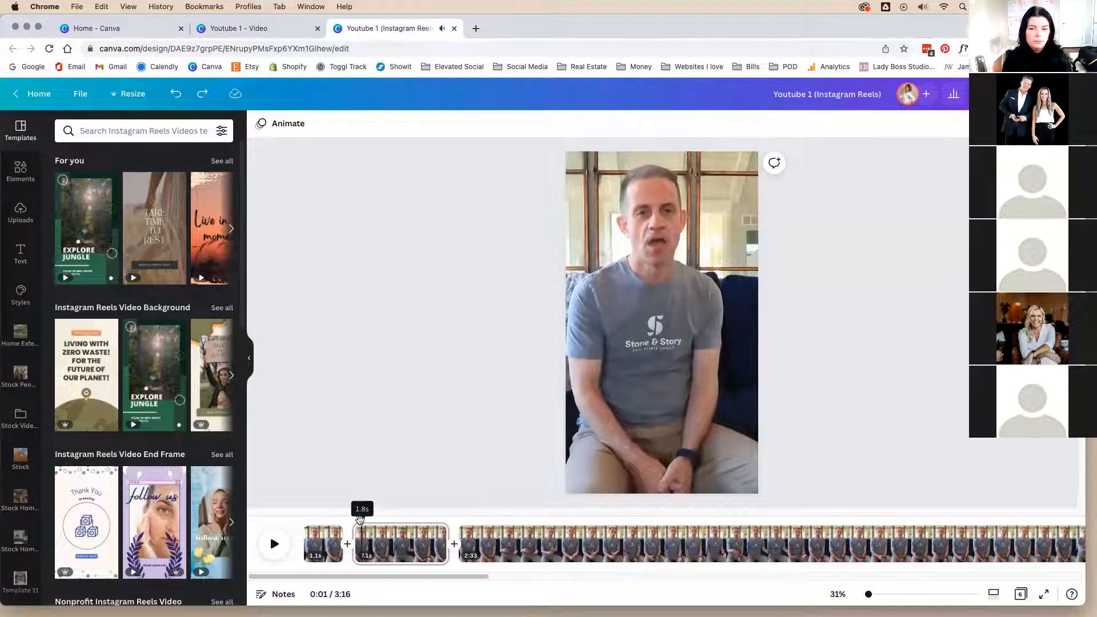
right_click(363, 537)
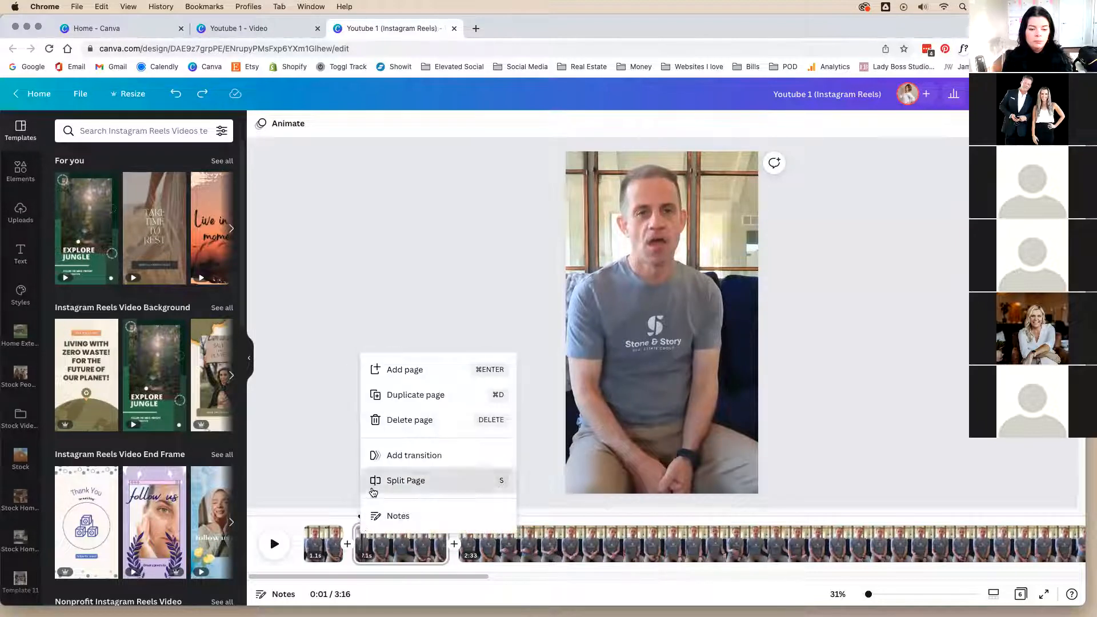
left_click(377, 481)
Step: Delete the longer second part of the split page, keeping the 0.7-second part before the 2:33 page
left_click(439, 547)
key("Delete")
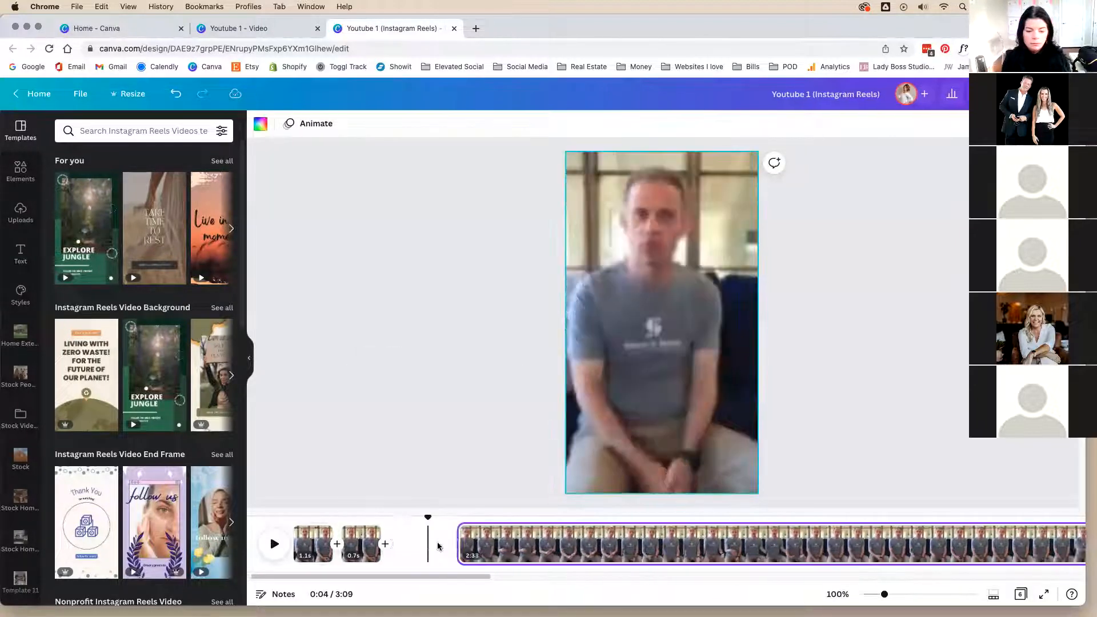
left_click_drag(343, 578, 313, 578)
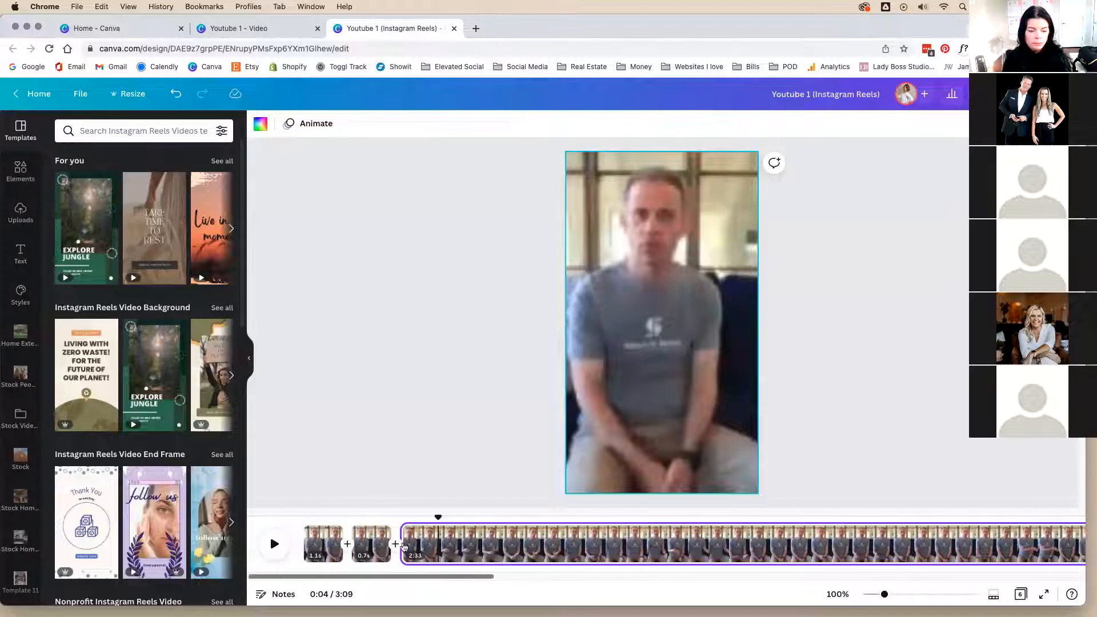
Step: Replay the video from the start to find the cut point, and split the 2:33 page at about 0:16
left_click_drag(437, 518, 303, 521)
key("space")
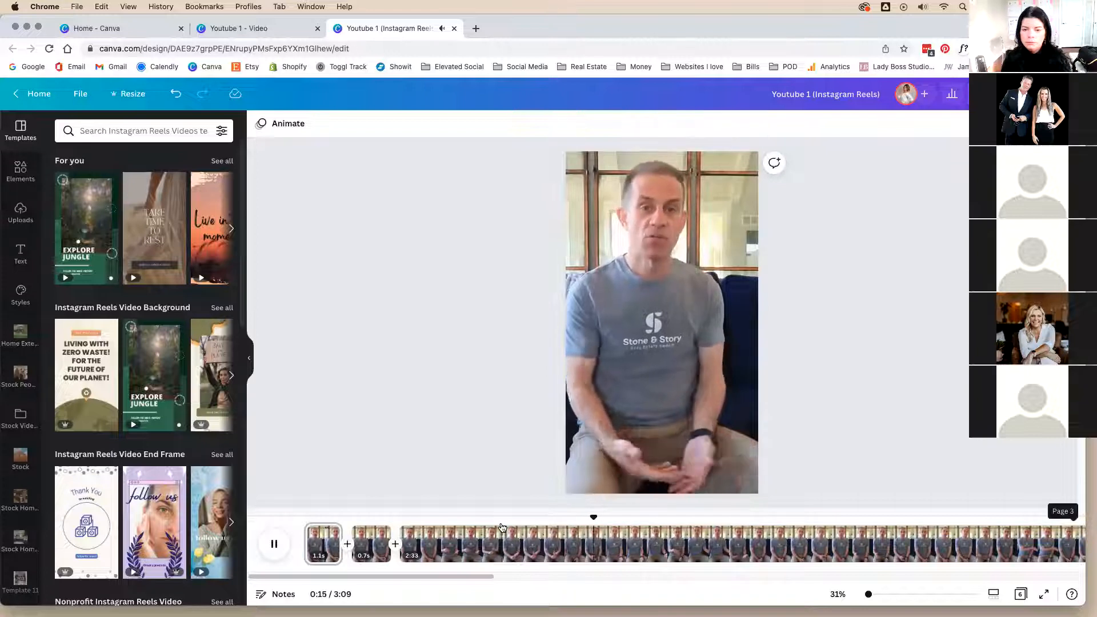
left_click(665, 547)
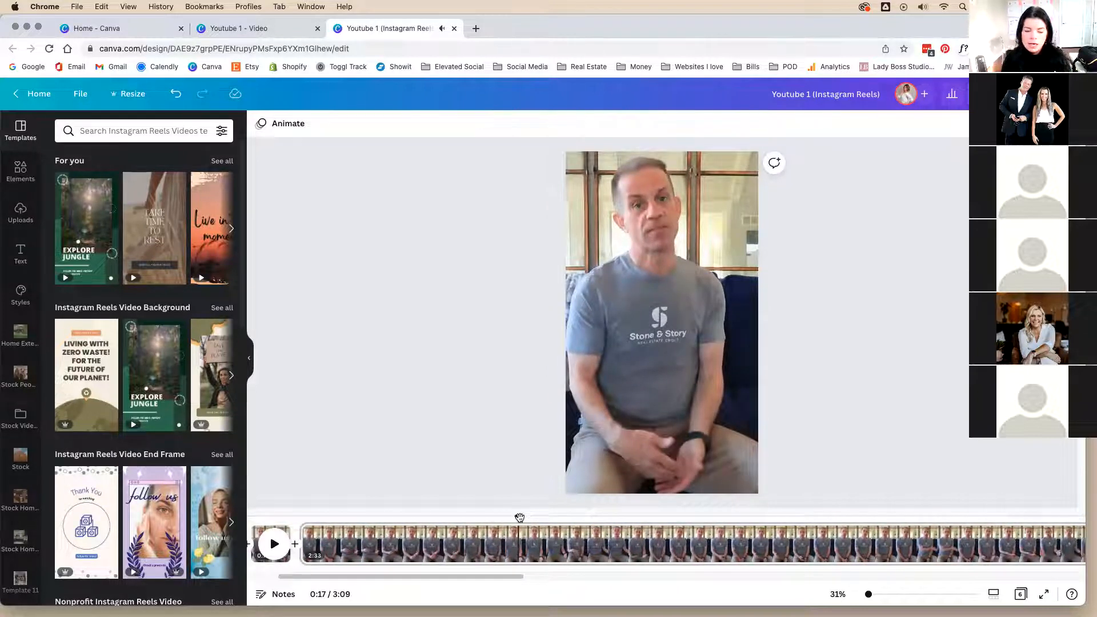
left_click_drag(519, 517, 491, 519)
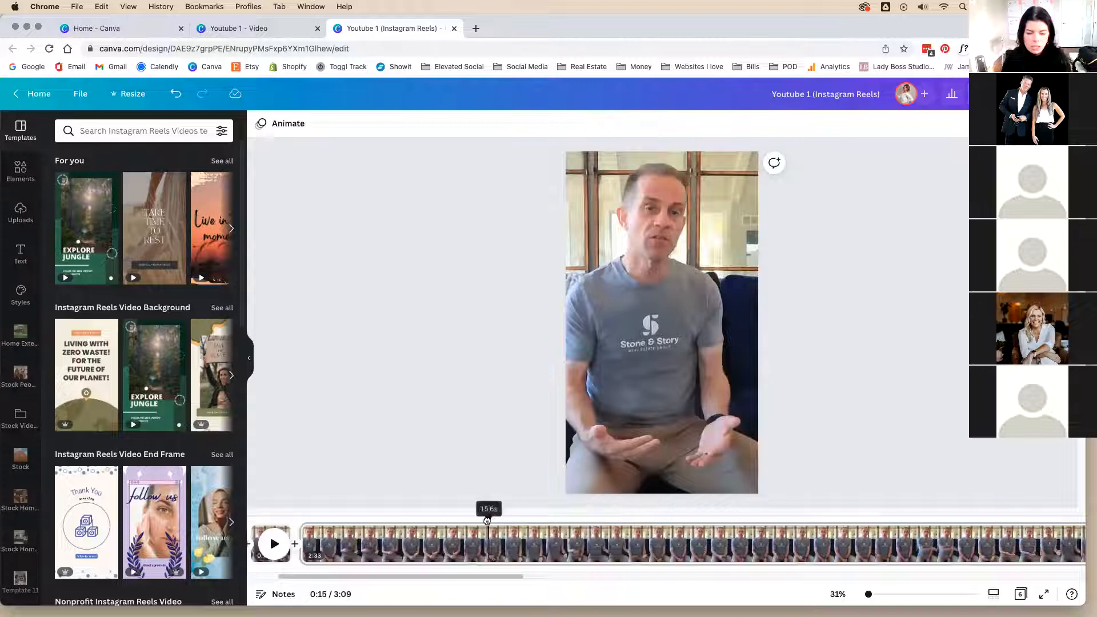
key("space")
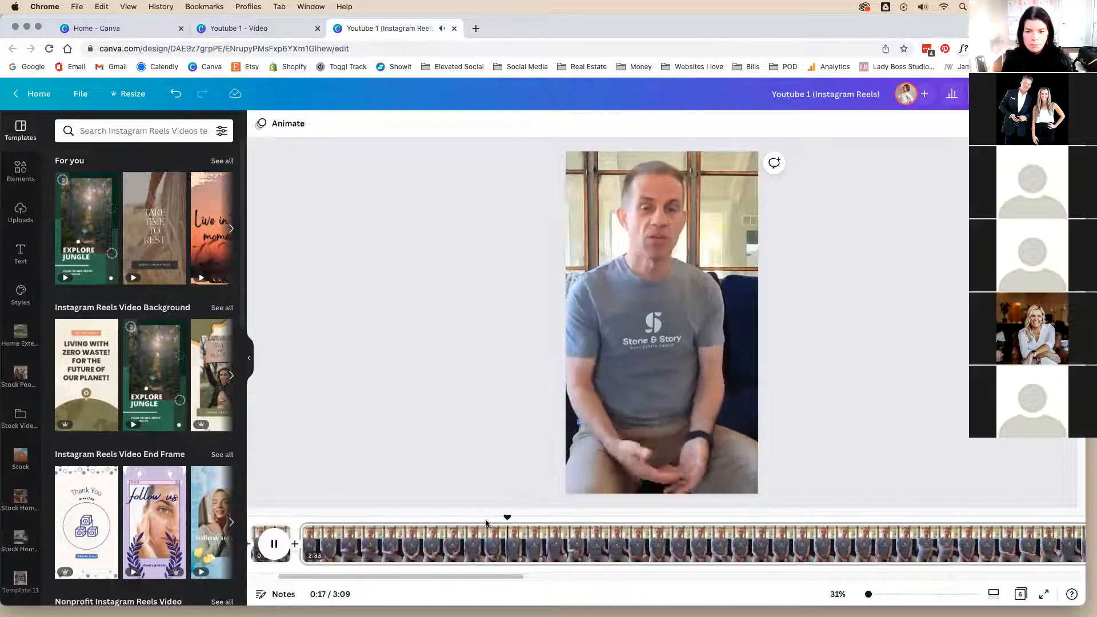
left_click(486, 520)
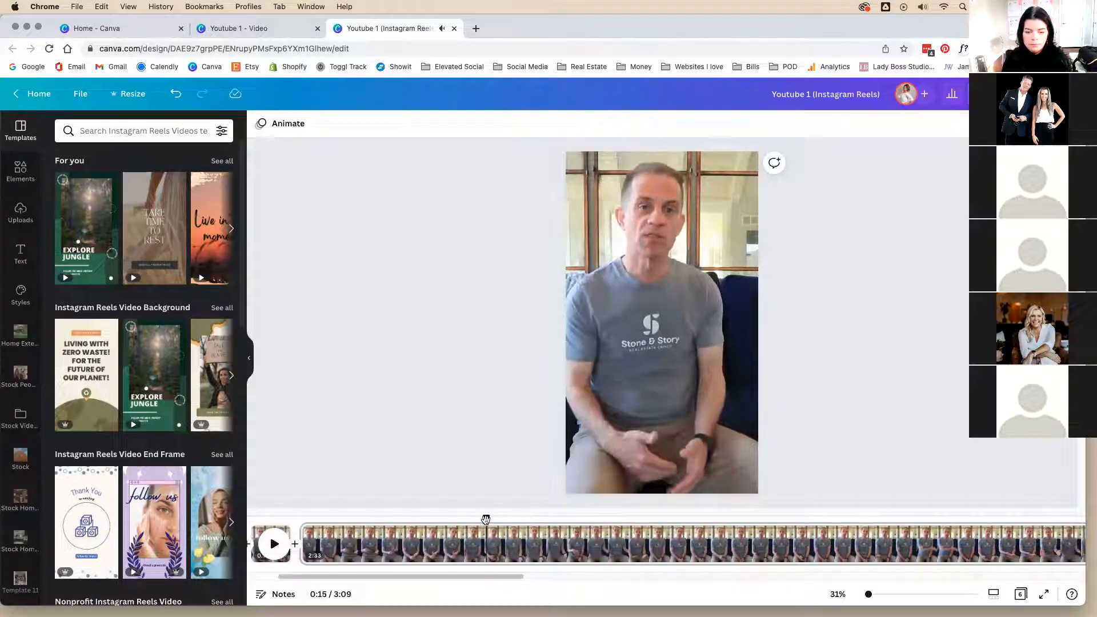
key("space")
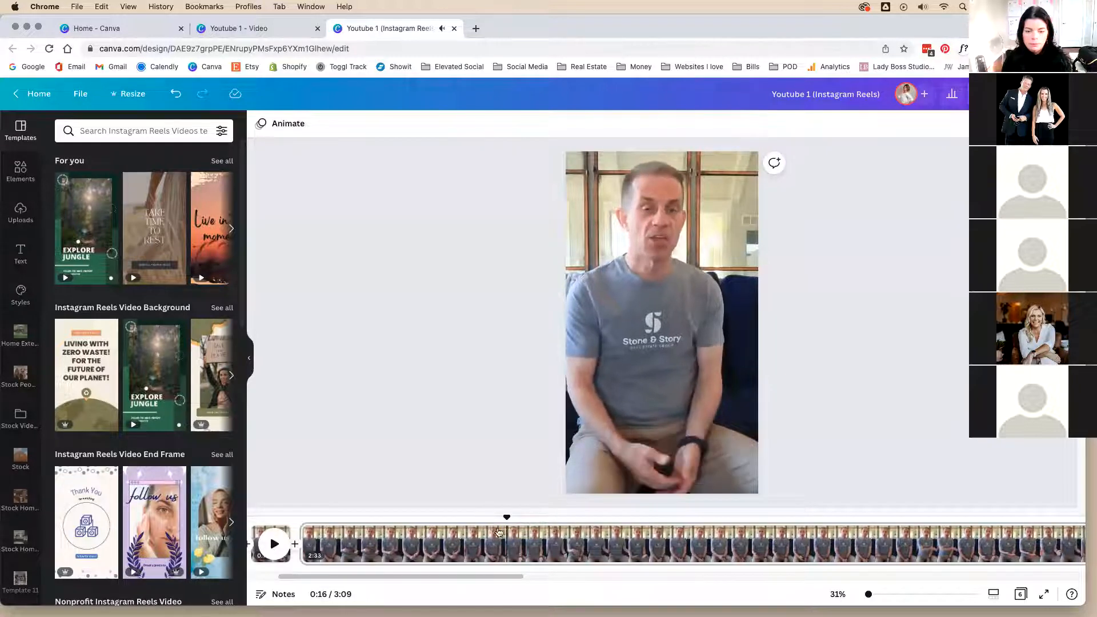
right_click(502, 536)
left_click(524, 482)
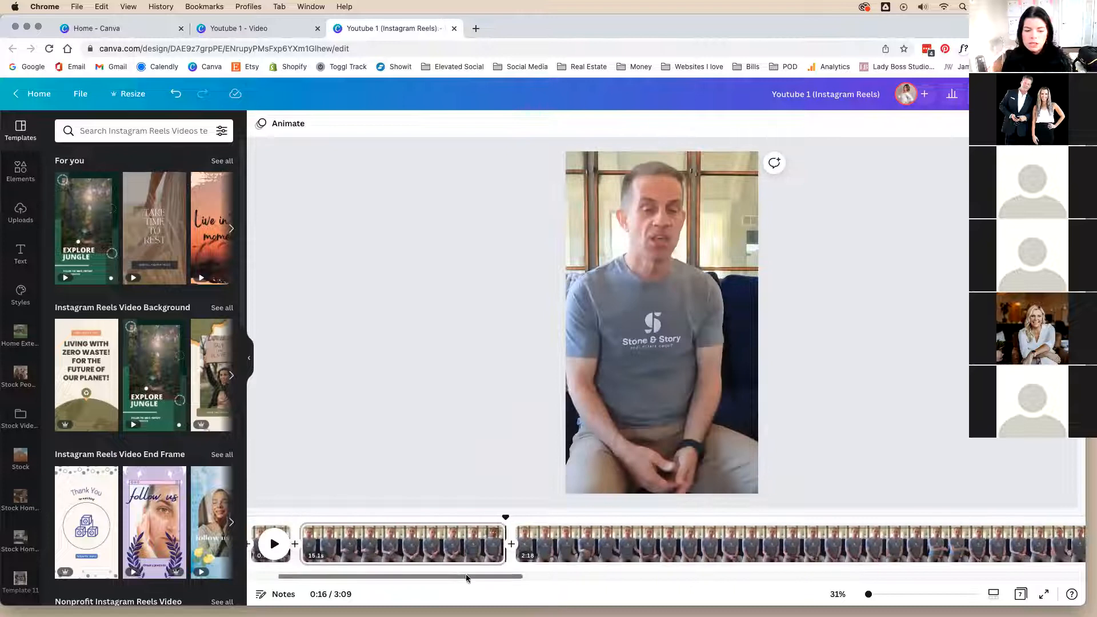
Step: Play on from the new cut and split the 2:18 page at about 0:24, leaving a 7.5-second first part
left_click_drag(455, 576, 478, 576)
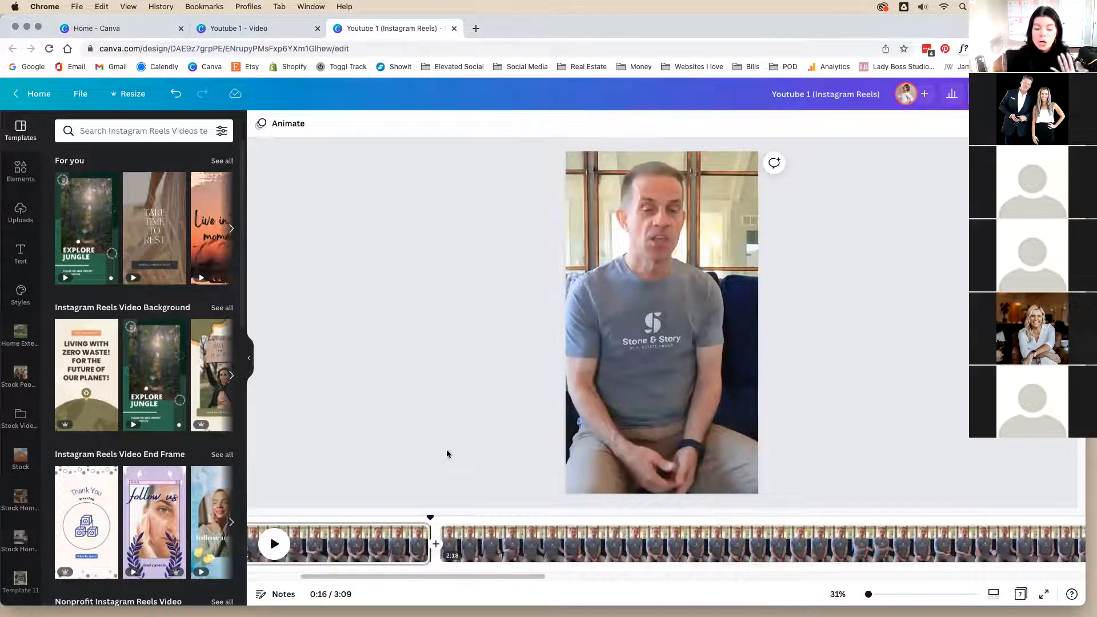
key("space")
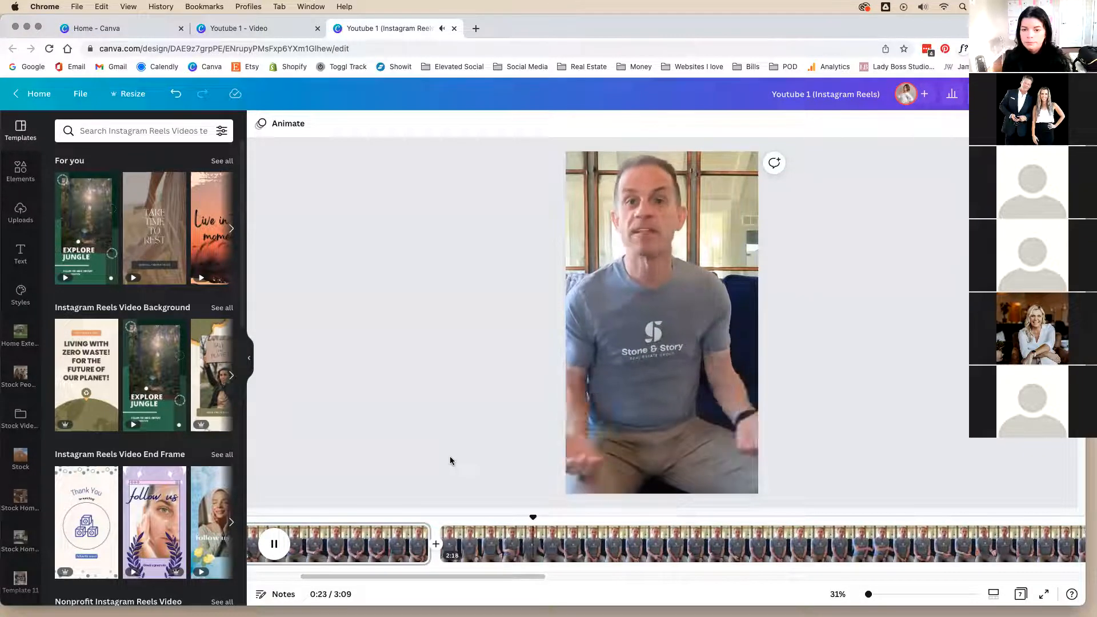
key("space")
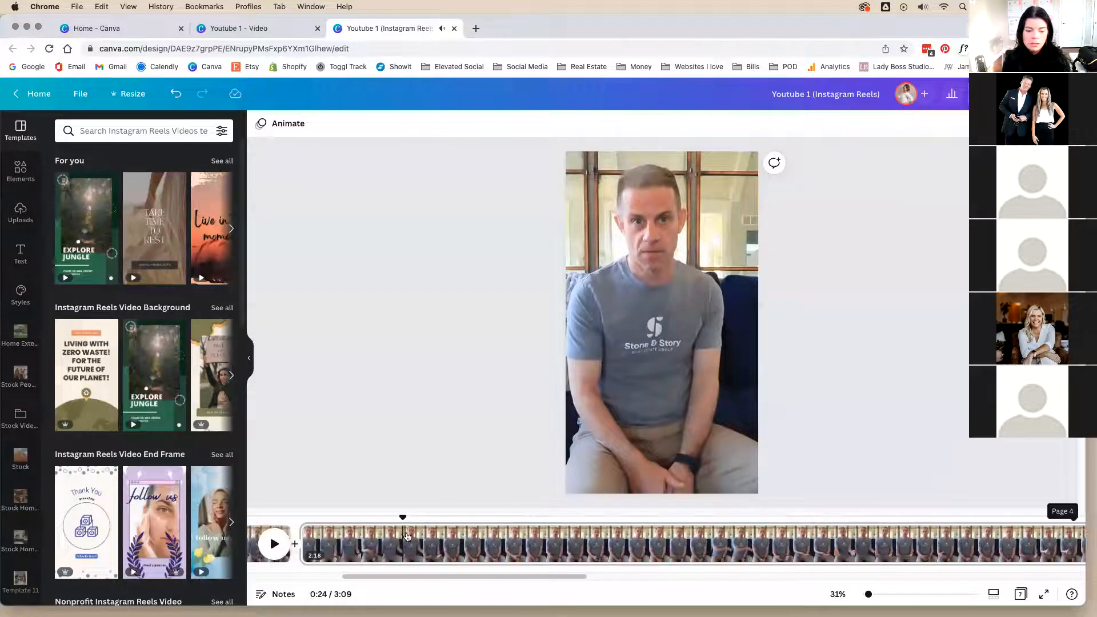
right_click(403, 539)
left_click(423, 483)
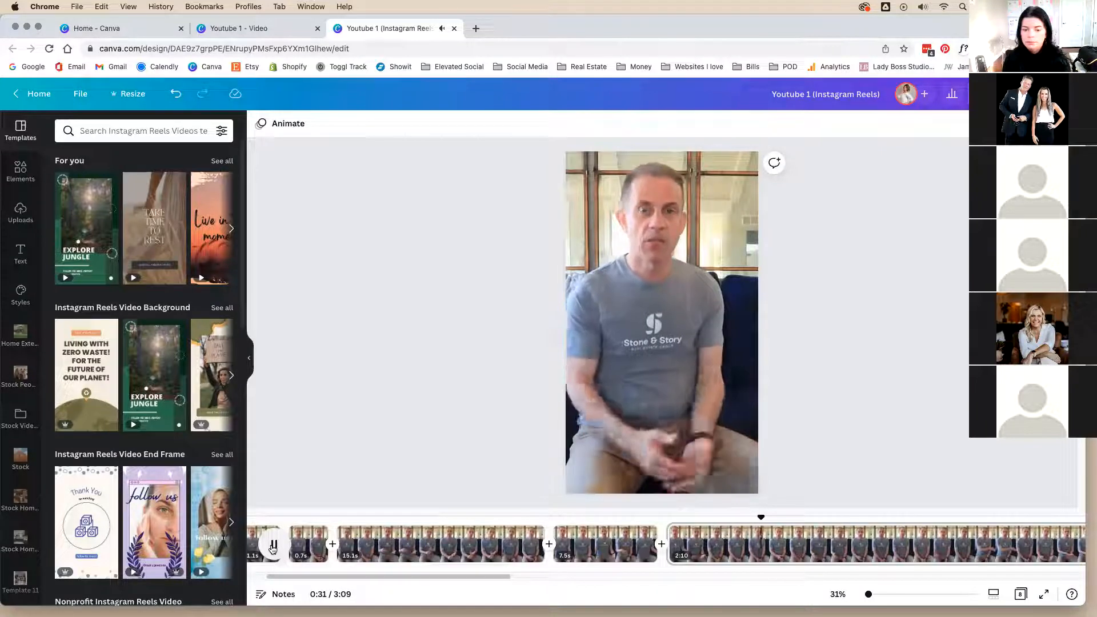
Step: Split the 2:10 page at about 0:30 and delete its short first part, keeping the 2:04 remainder
left_click(273, 546)
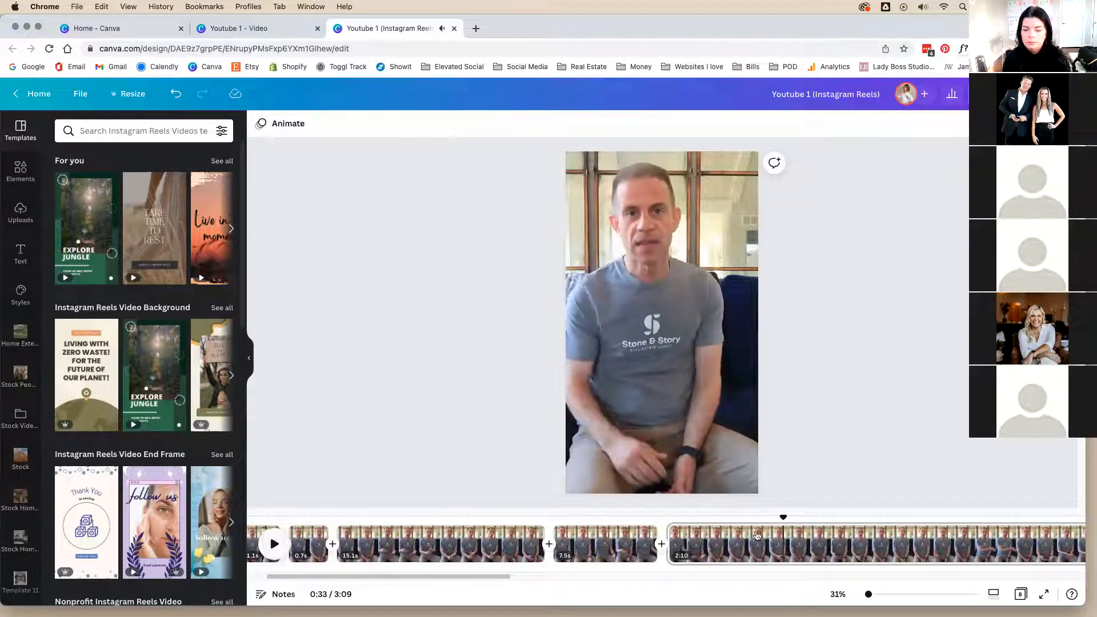
left_click(734, 537)
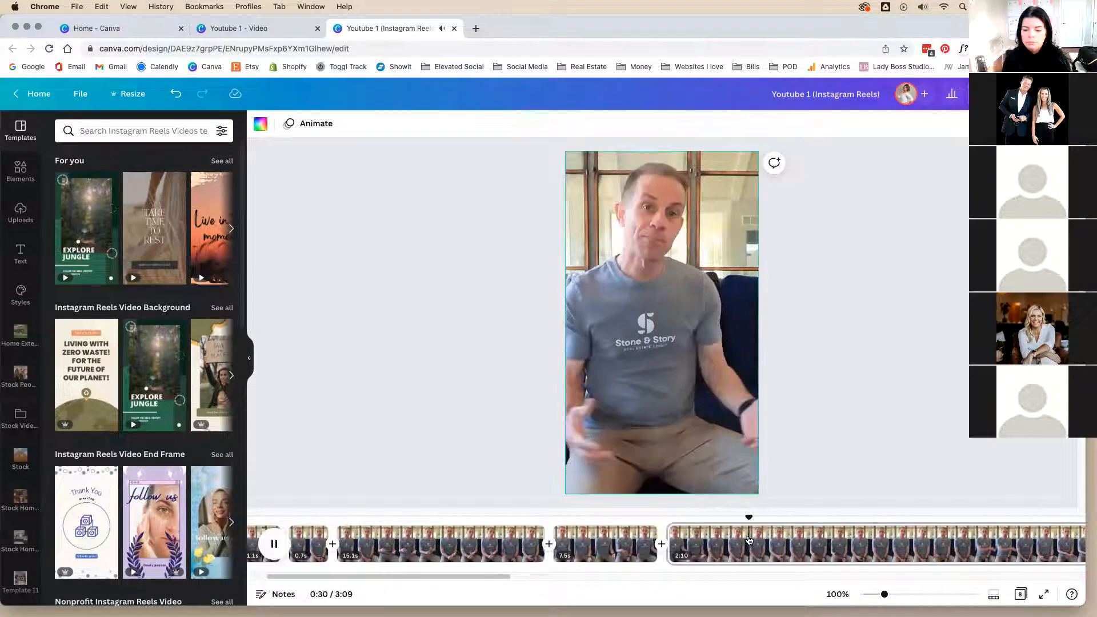
left_click(736, 538)
key("space")
key("space")
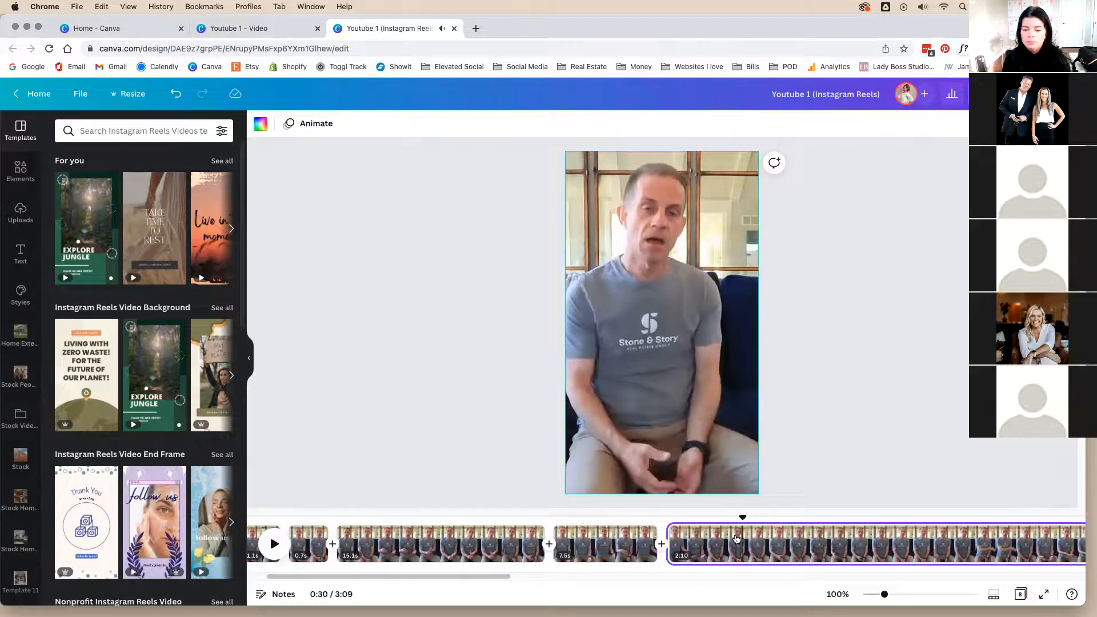
key("space")
key("space")
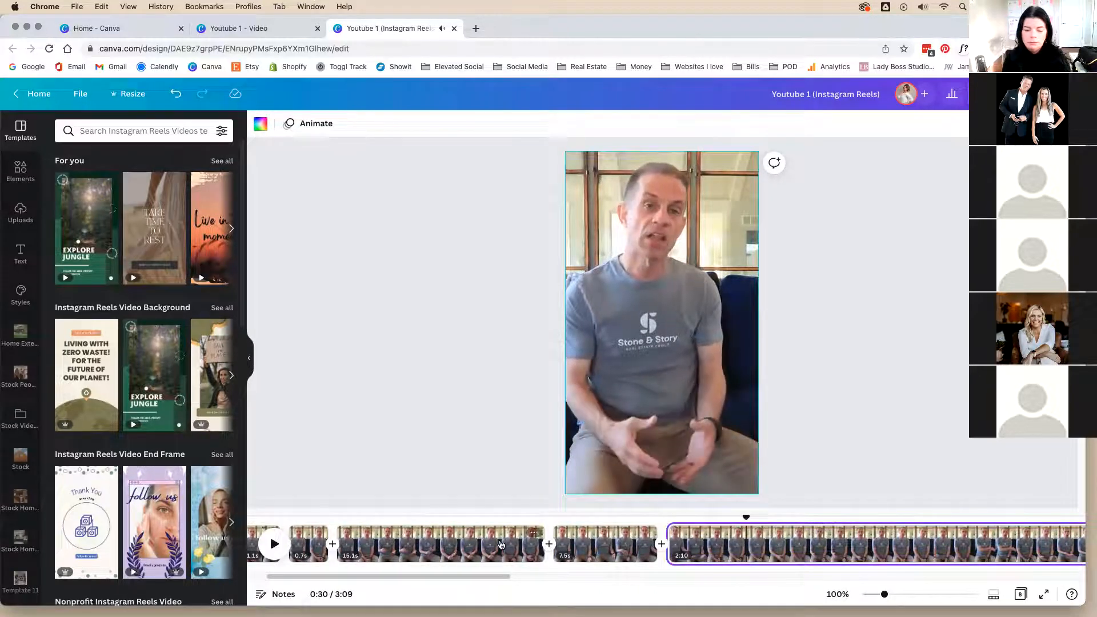
right_click(746, 544)
left_click(766, 488)
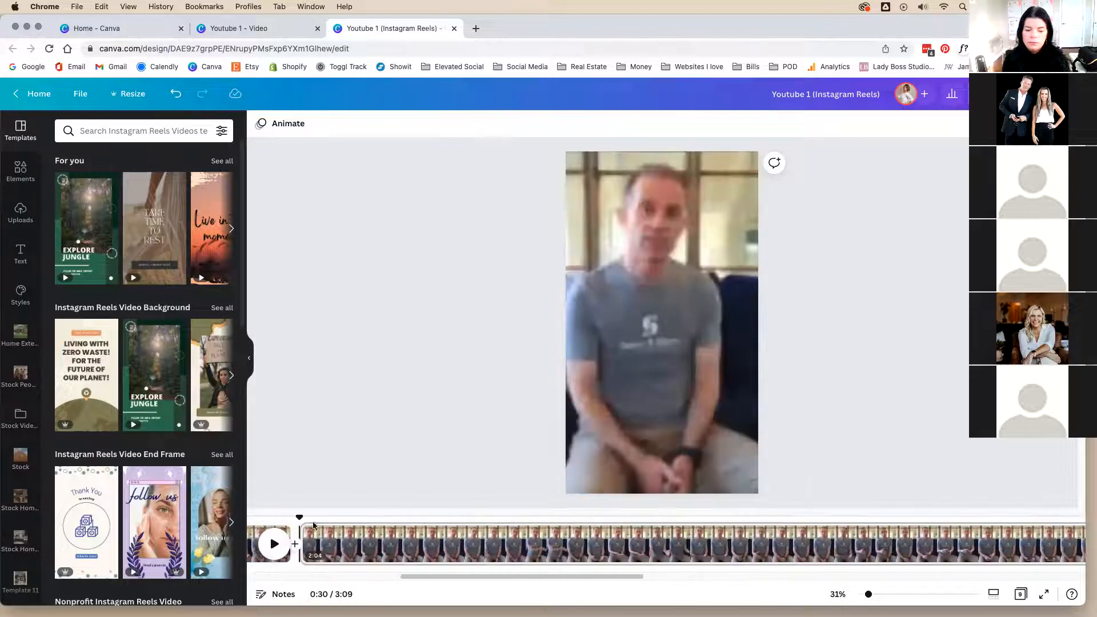
left_click(253, 535)
key("Delete")
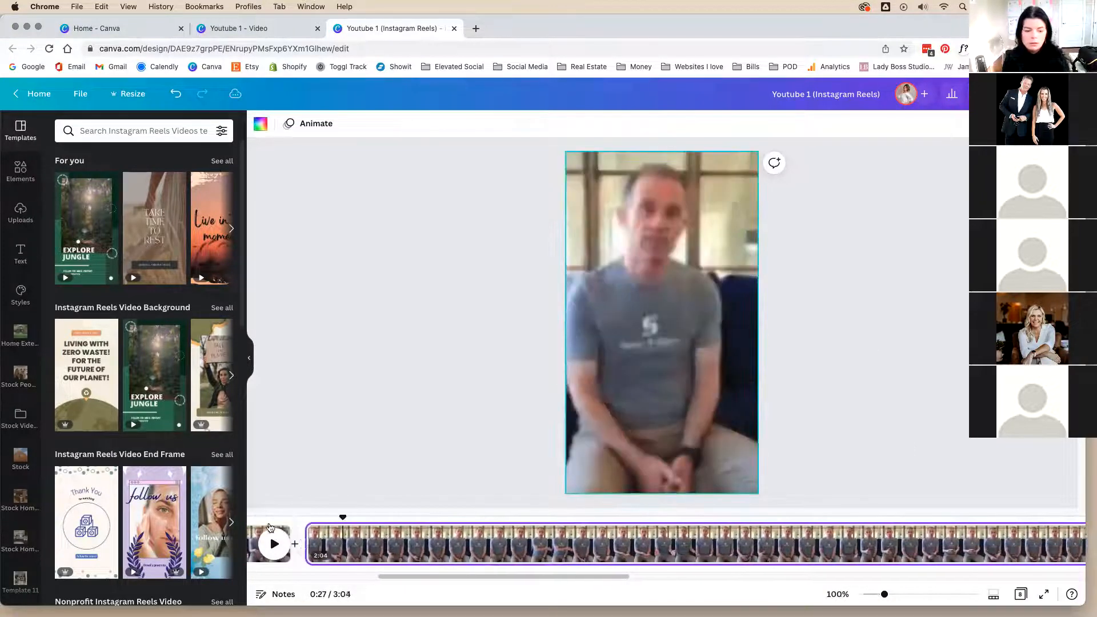
Step: Replay from the 7.5-second page to find the cut point, and split the 2:04 page at about 0:33
left_click_drag(485, 575, 457, 582)
left_click(549, 548)
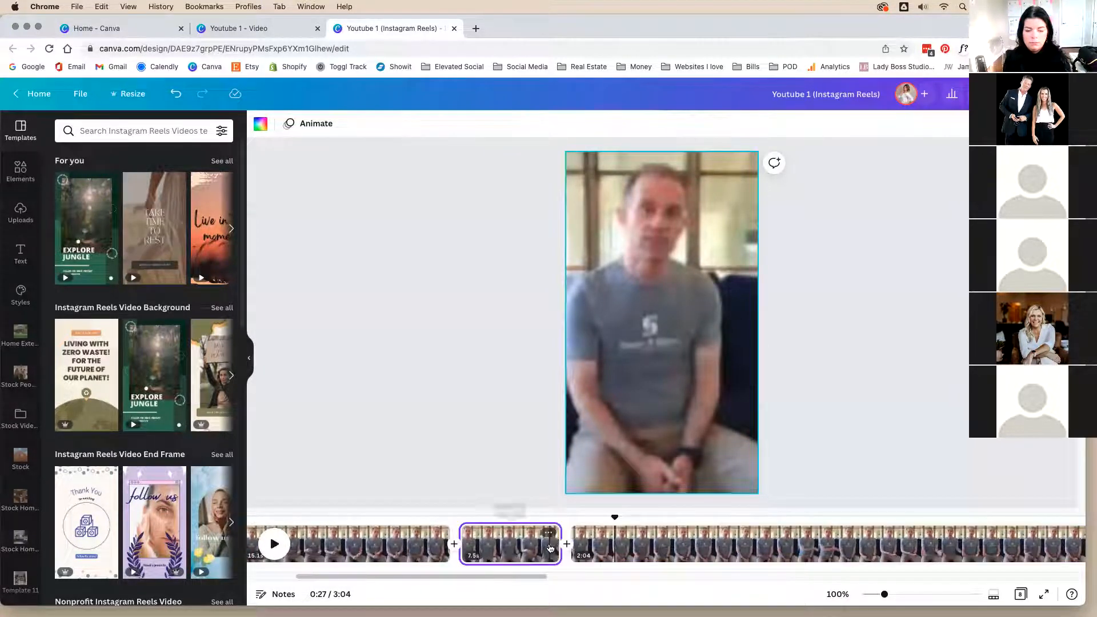
key("space")
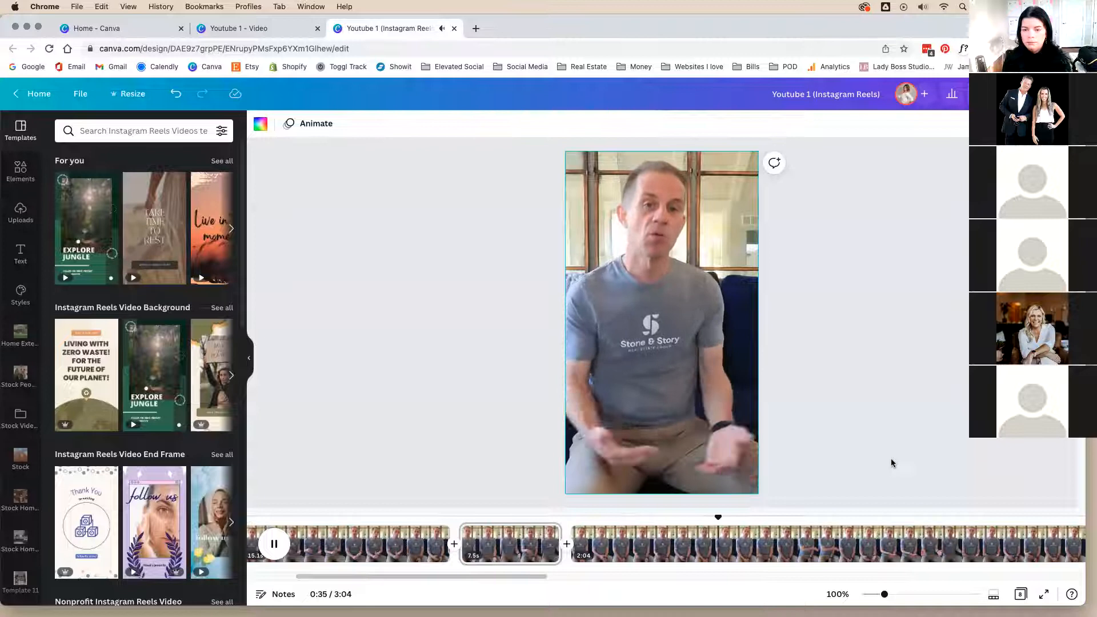
left_click(274, 543)
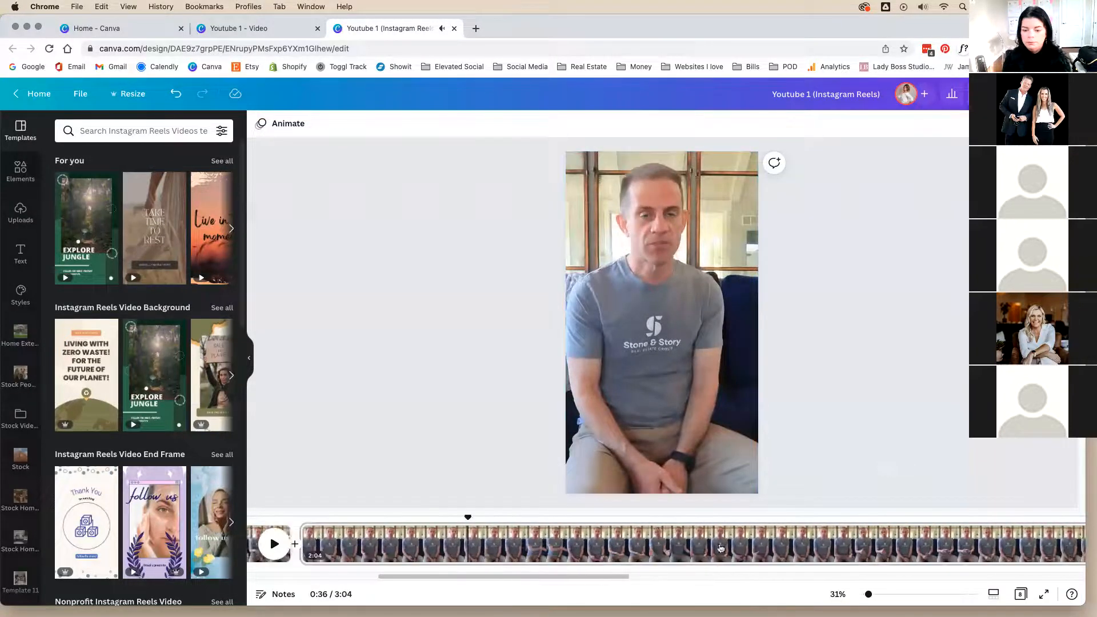
left_click(432, 543)
left_click_drag(432, 517, 409, 514)
key("space")
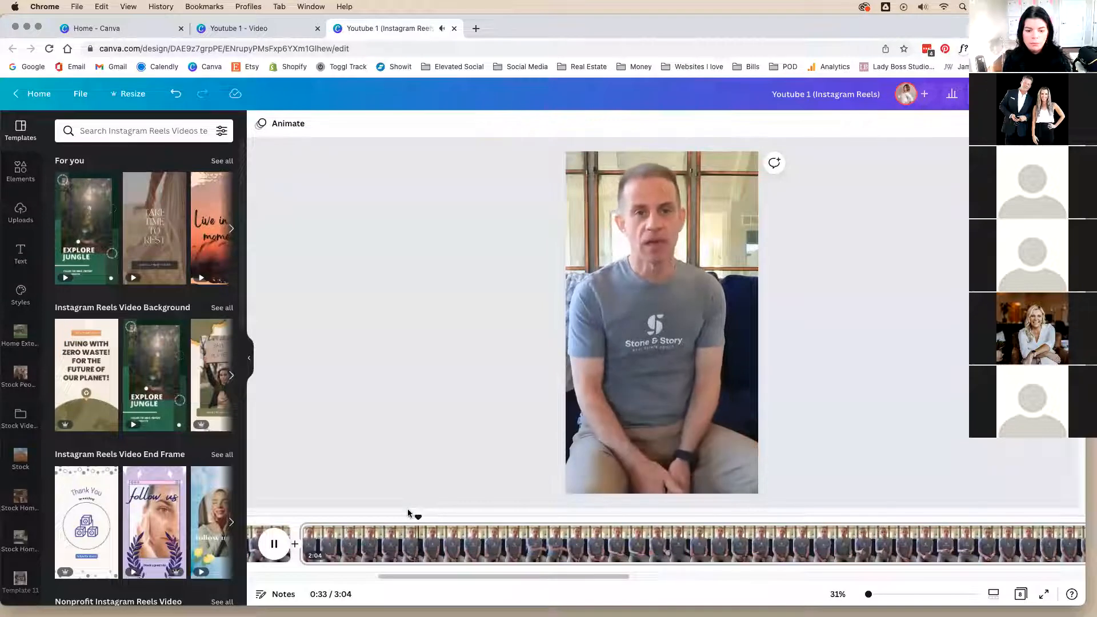
left_click(411, 543)
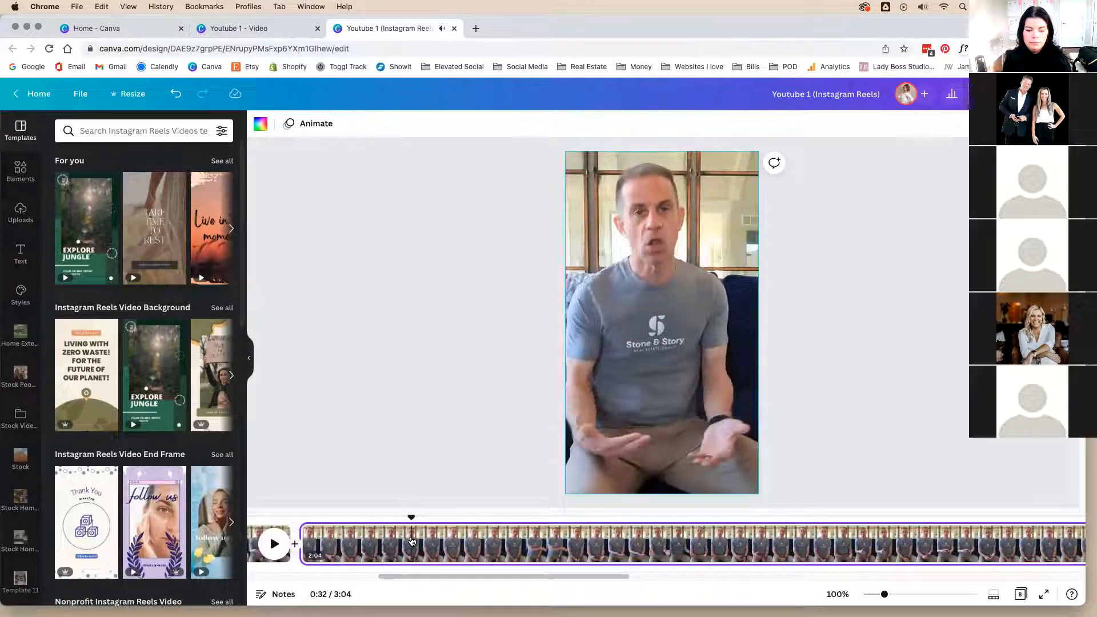
right_click(420, 541)
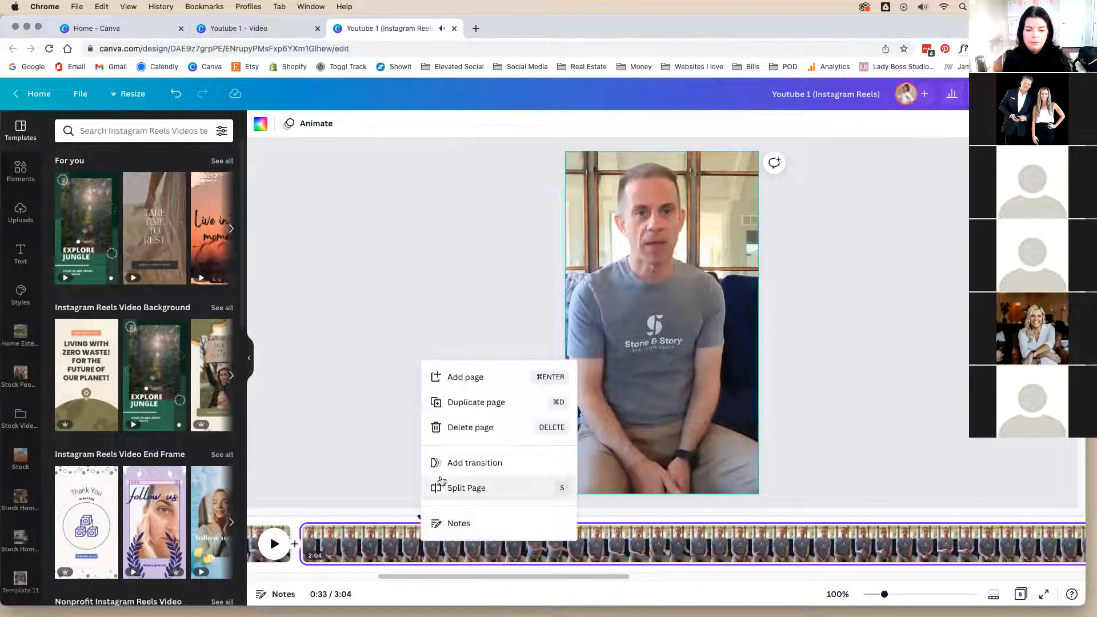
left_click(441, 487)
Step: Play on from the 8.8-second page and split the 1:55 page at about 0:45
left_click_drag(455, 577, 397, 575)
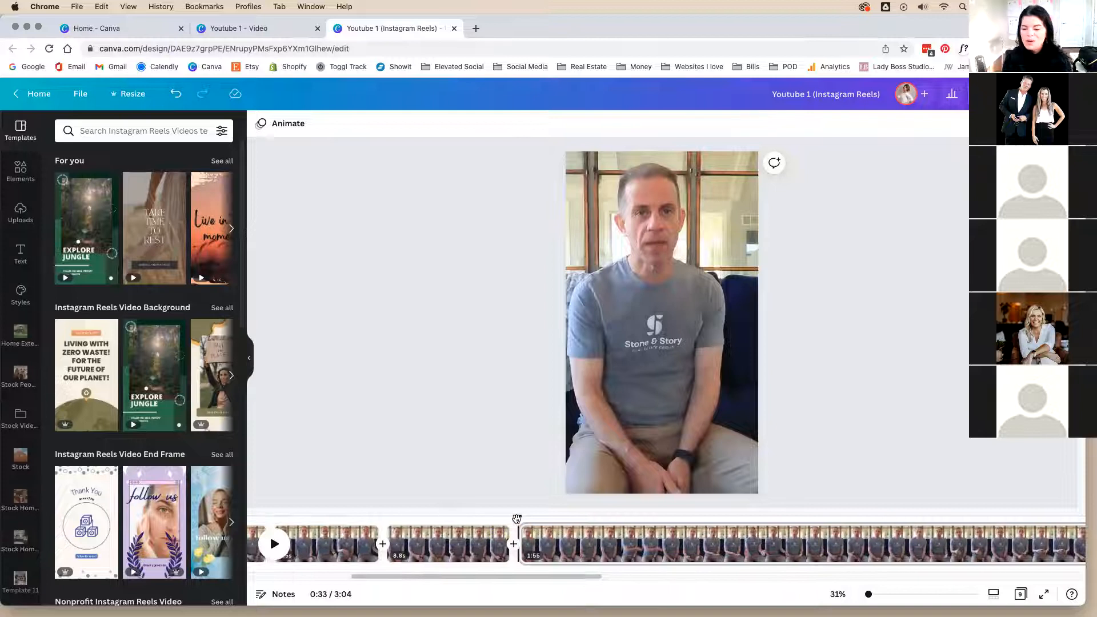
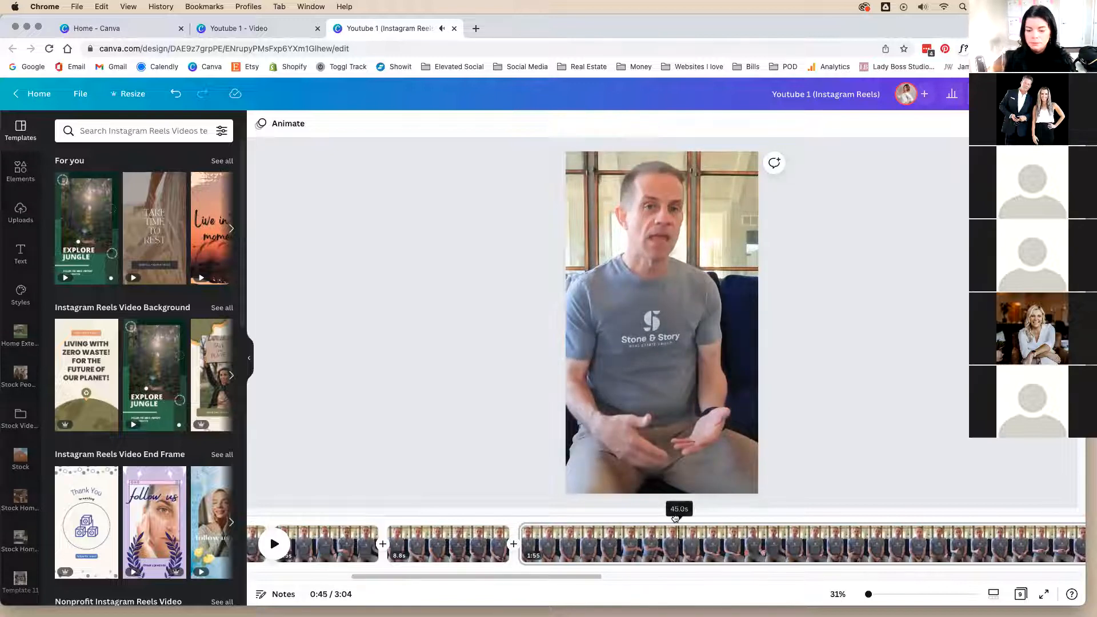
left_click_drag(674, 518, 678, 515)
right_click(688, 537)
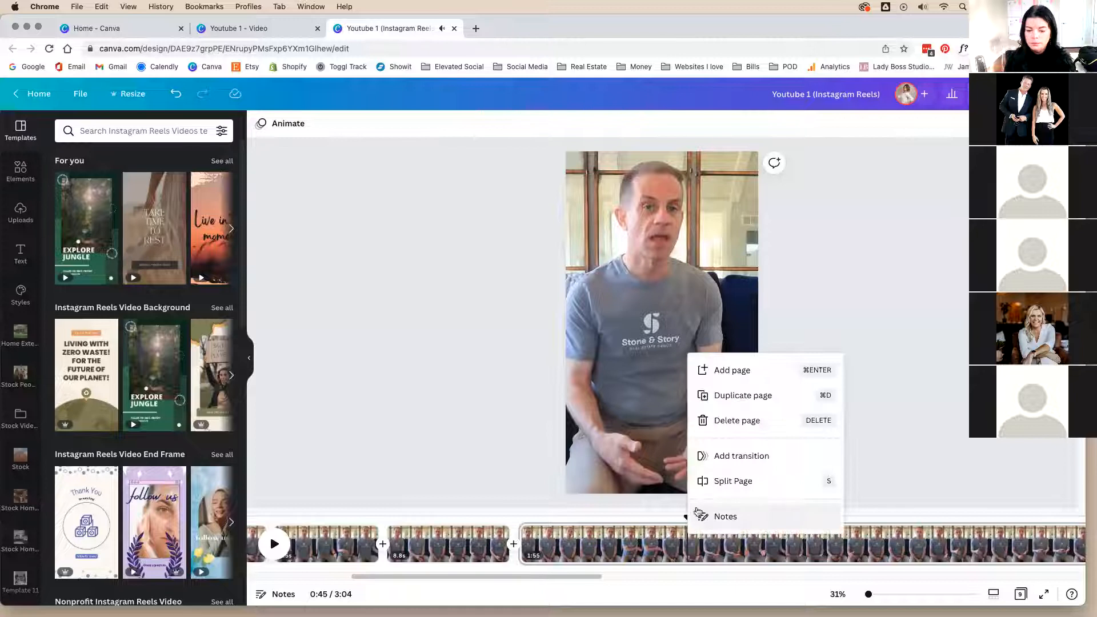
left_click(721, 478)
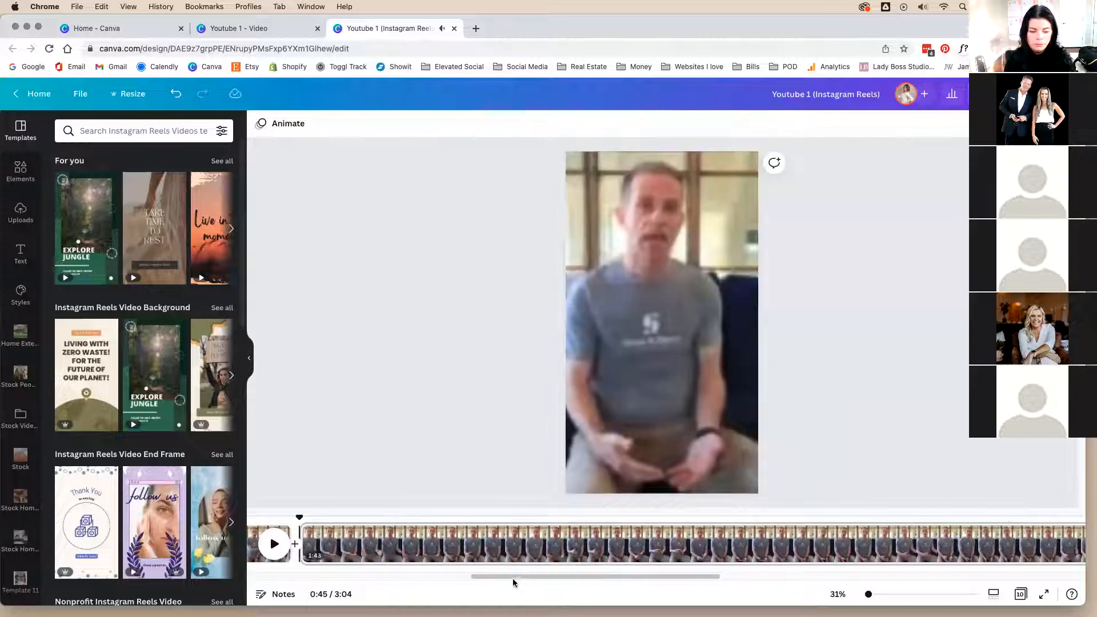
Step: Split the 12.3-second page at about 0:37 and delete its first part, keeping the 8.5-second part
left_click_drag(513, 577, 414, 574)
left_click(450, 529)
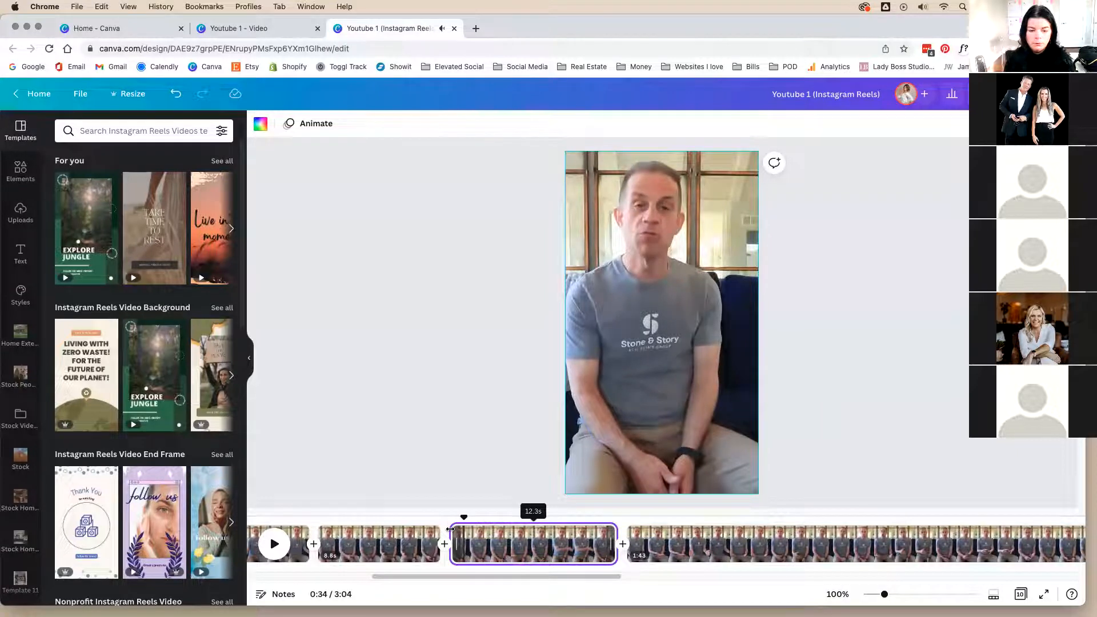
left_click(513, 548)
left_click(501, 540)
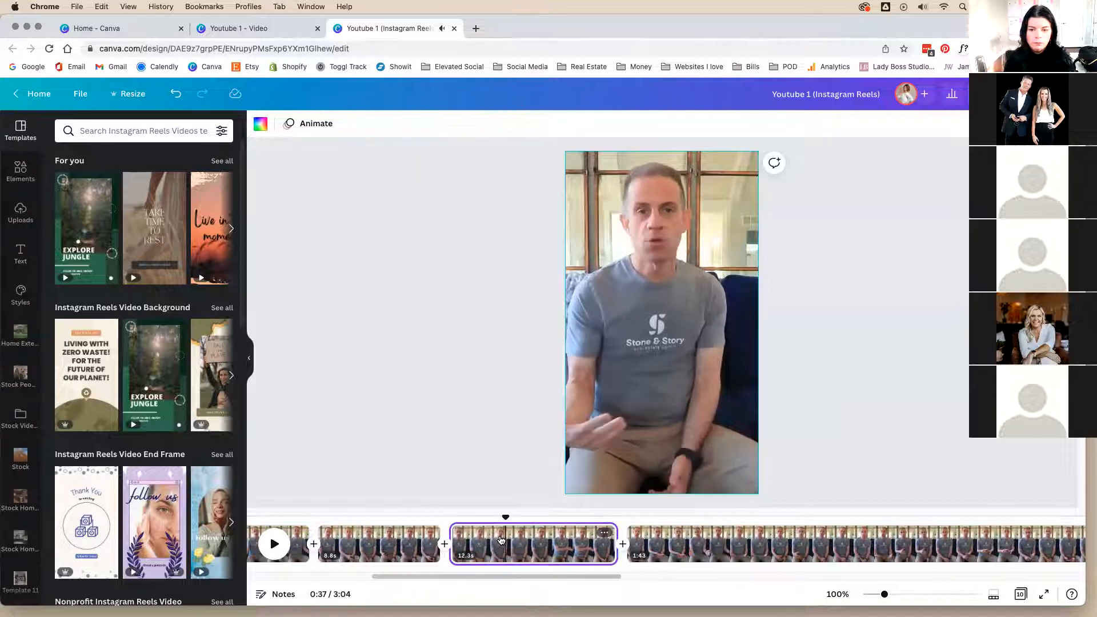
right_click(501, 540)
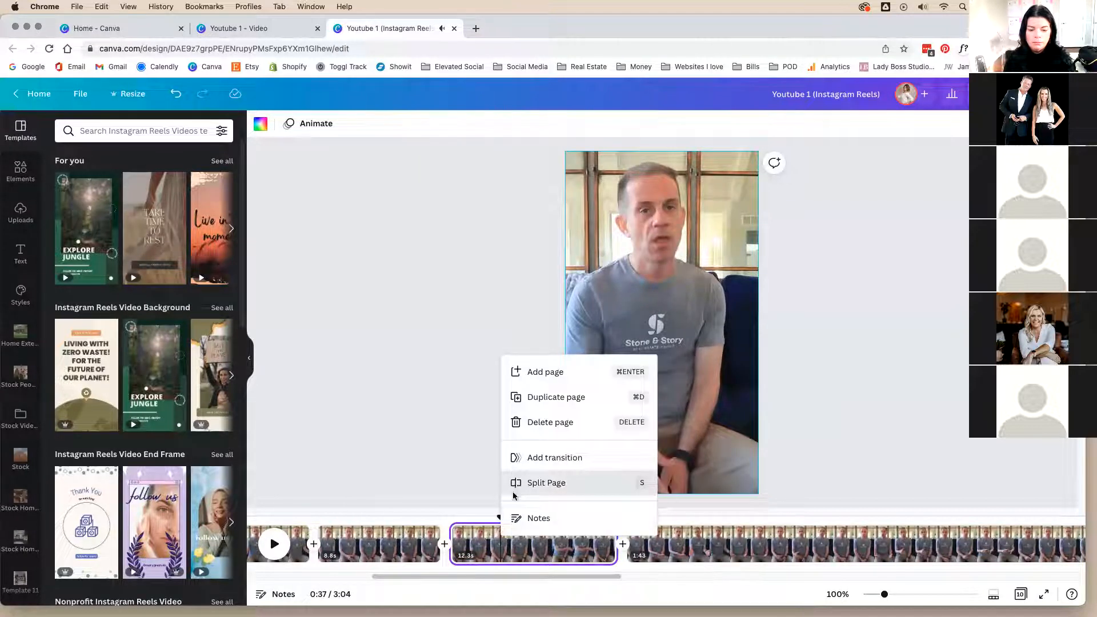
left_click(534, 482)
key("Delete")
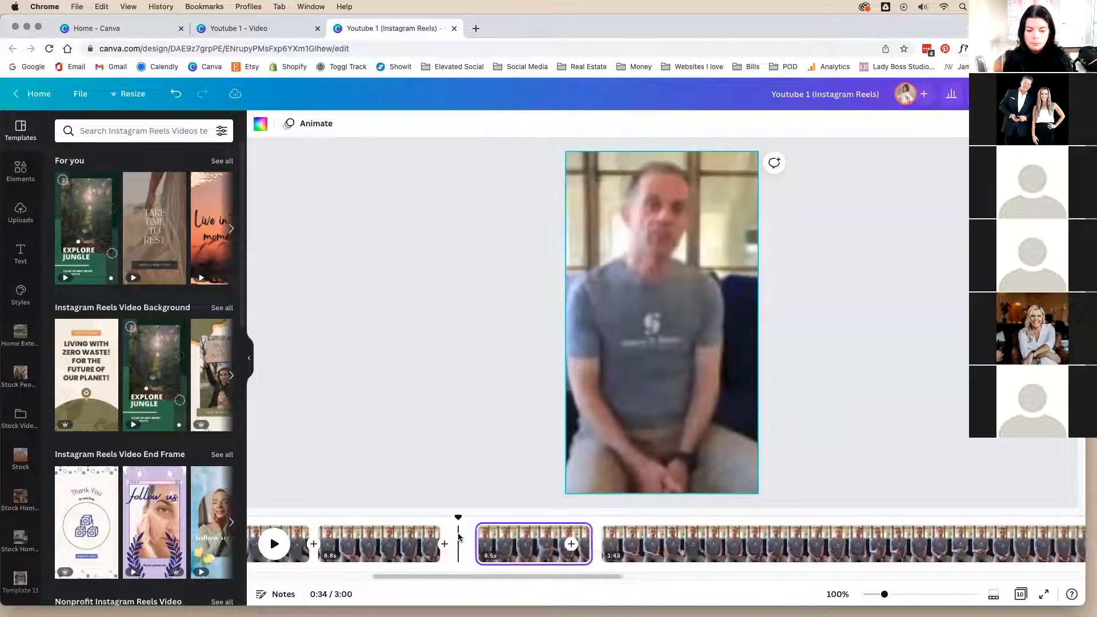
Step: Play on from the 8.8-second page to find the next cut point in the 1:43 page
left_click(423, 523)
key("space")
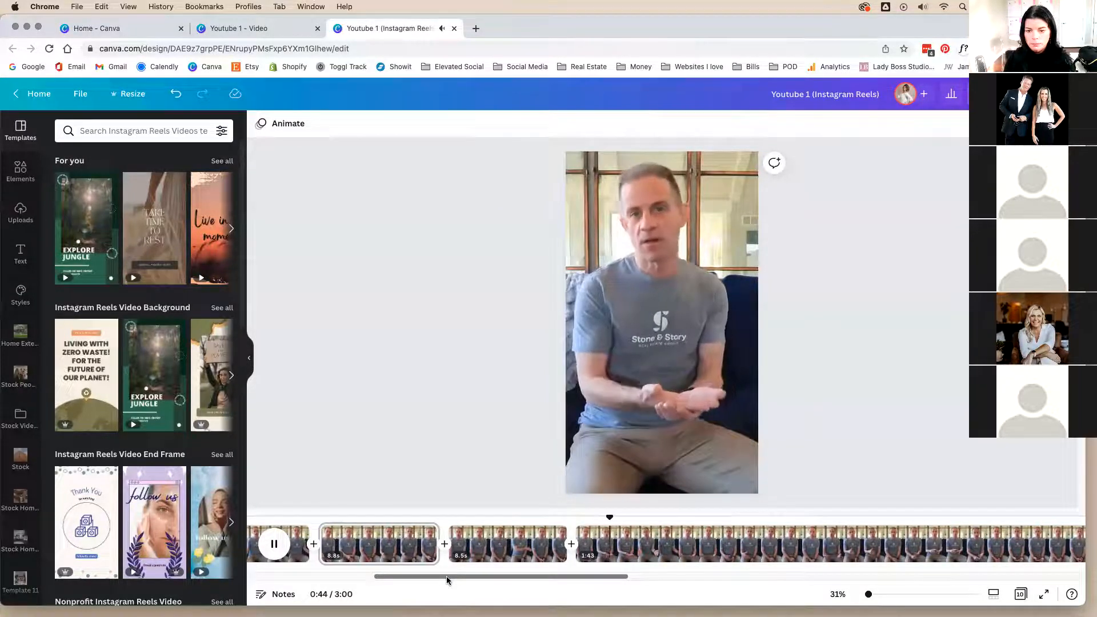
left_click_drag(447, 575, 524, 573)
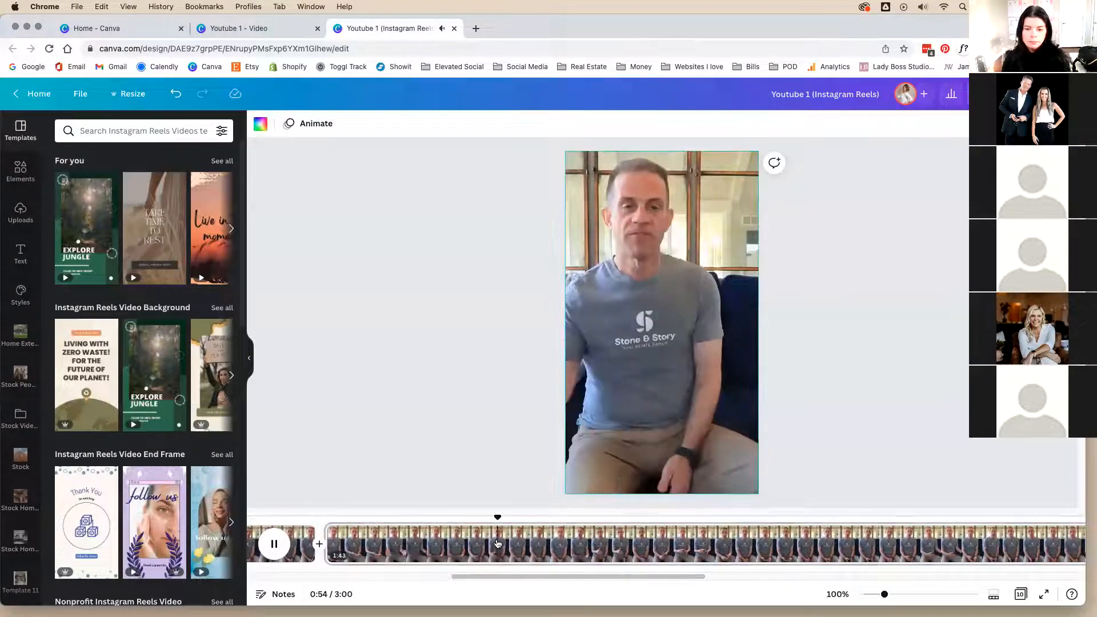
left_click(475, 544)
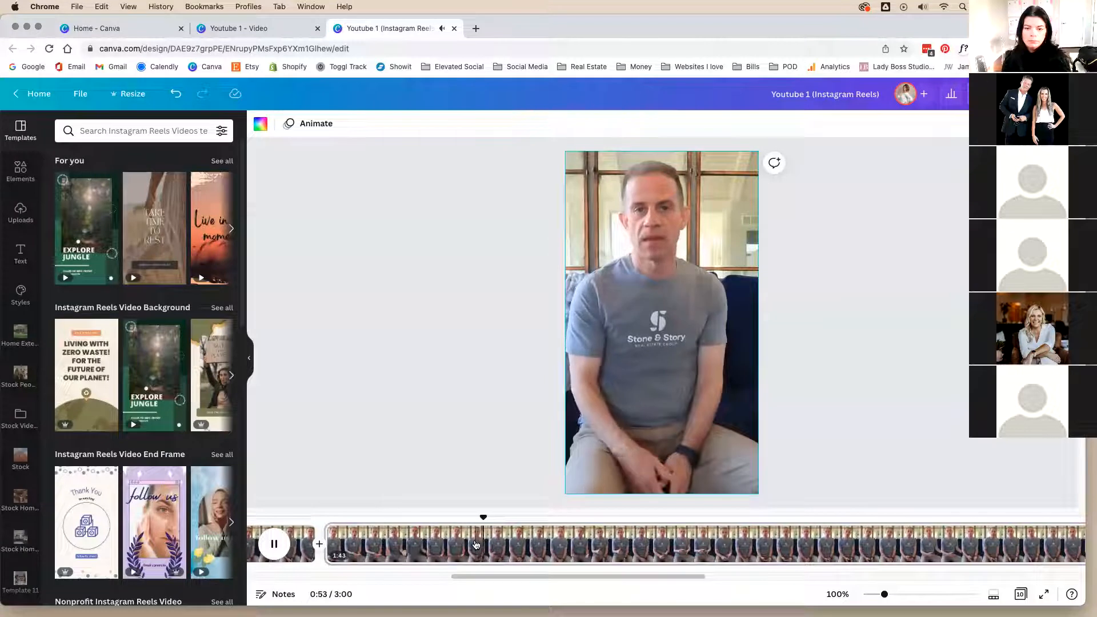
key("space")
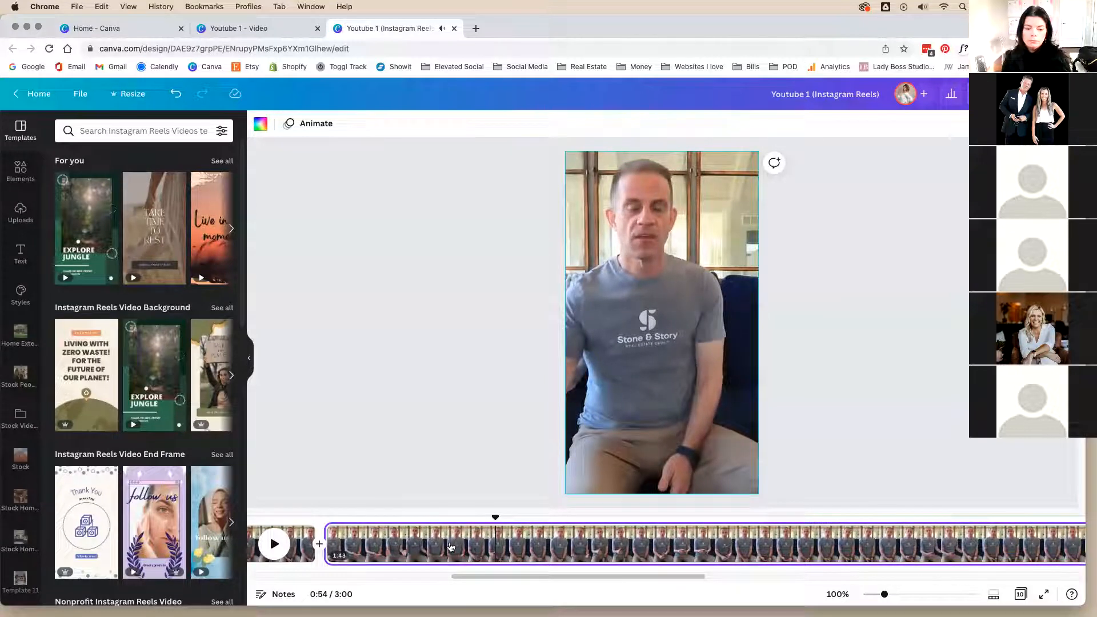
Step: Split the 1:43 page at about 0:52 and delete its first part, keeping the 1:33 remainder
left_click(450, 547)
key("space")
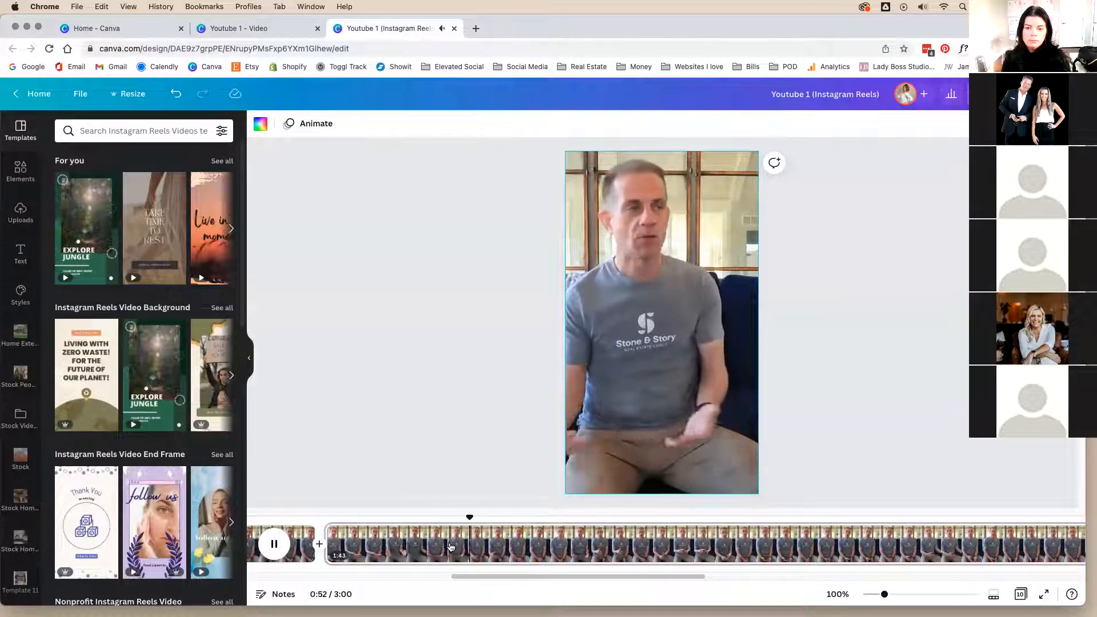
key("space")
key("space")
key("space")
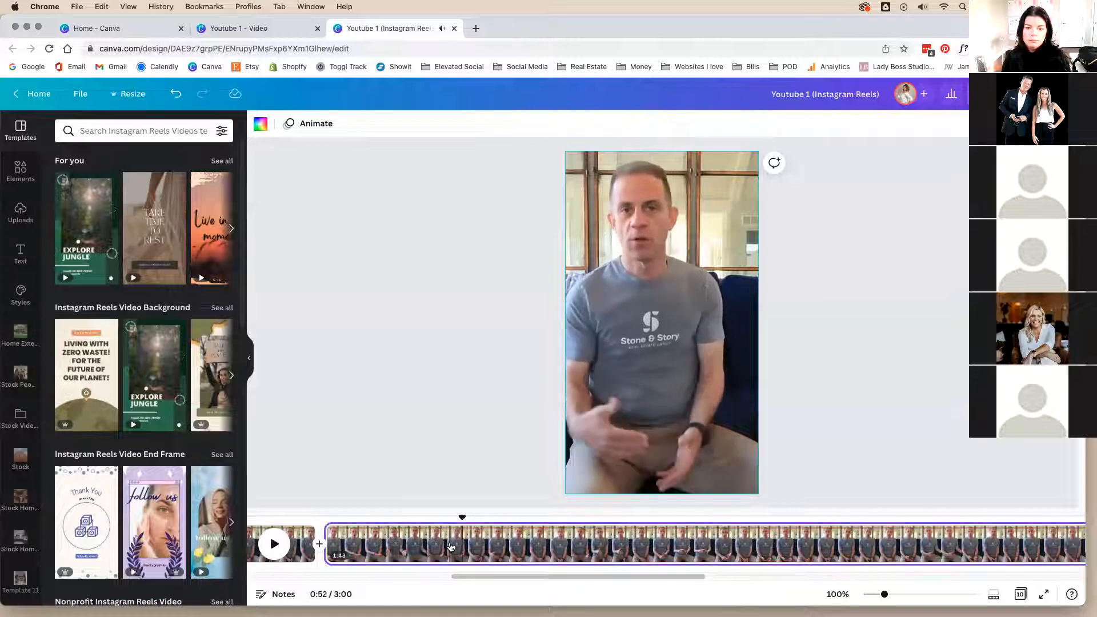
right_click(462, 544)
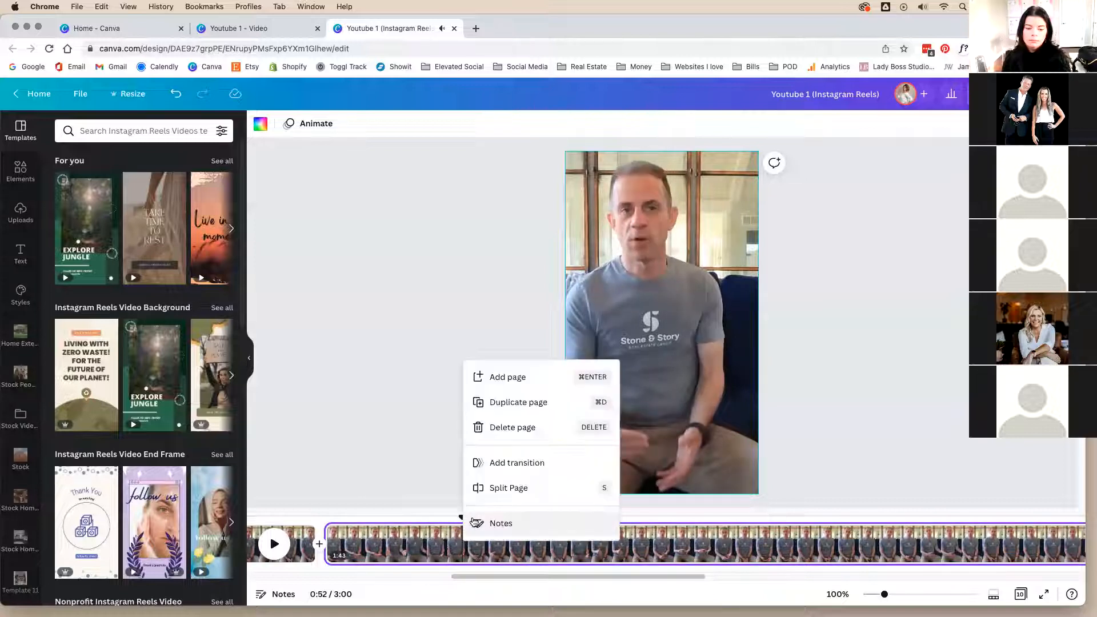
left_click(480, 488)
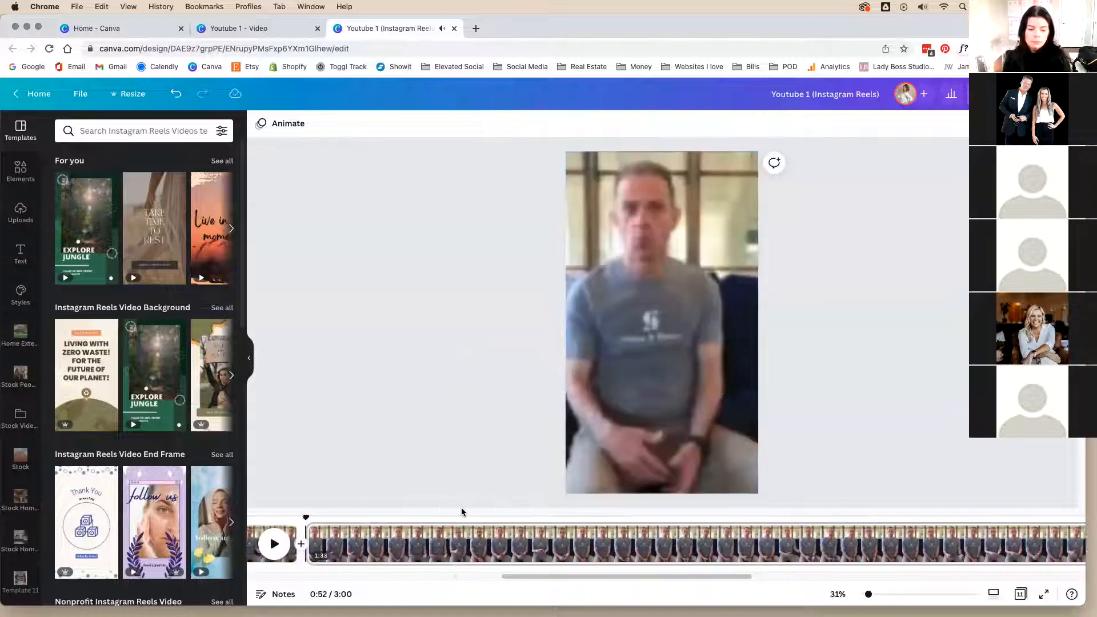
left_click(446, 547)
key("Delete")
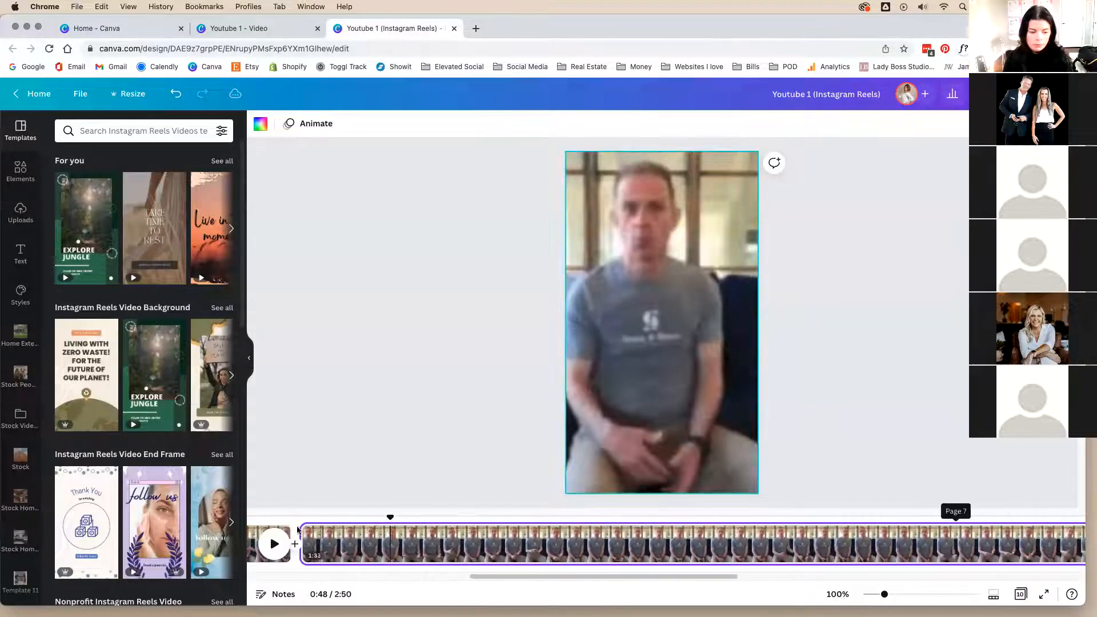
Step: Play the start of the 1:33 page and split it at about 0:49
key("space")
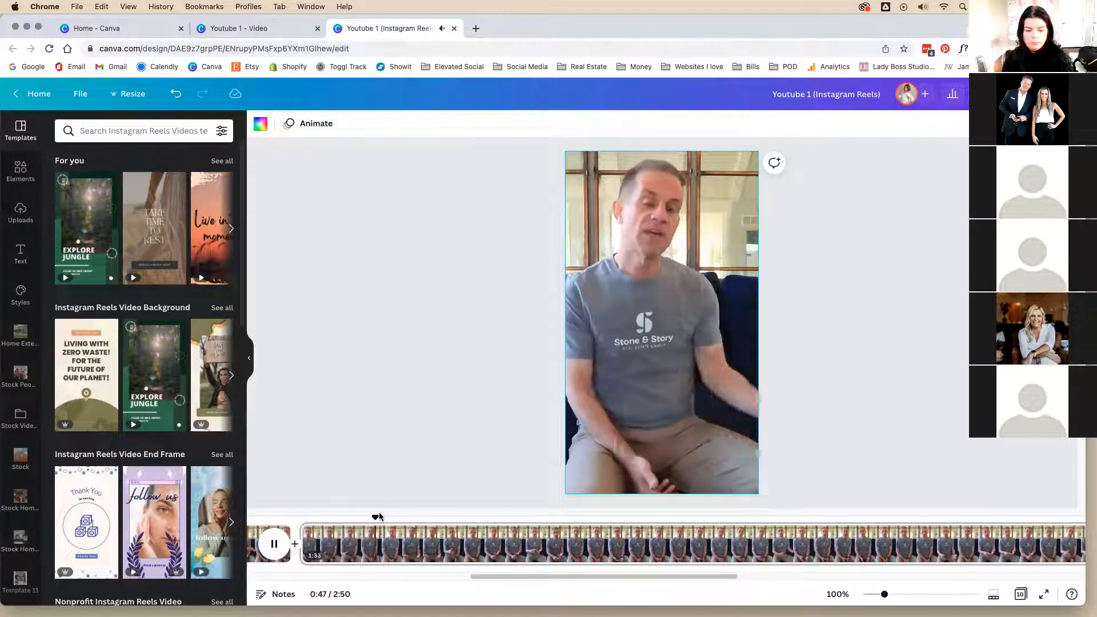
left_click(402, 543)
right_click(403, 543)
left_click(418, 485)
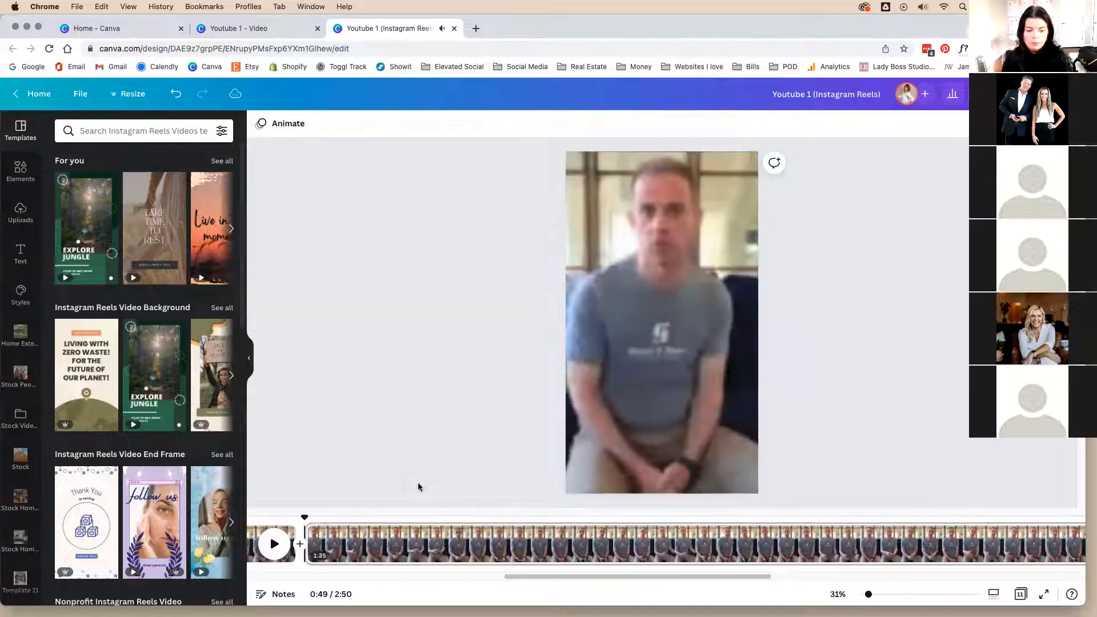
Step: Play through the 1:25 page, replay it from its start, and split it at about 1:06
left_click(278, 543)
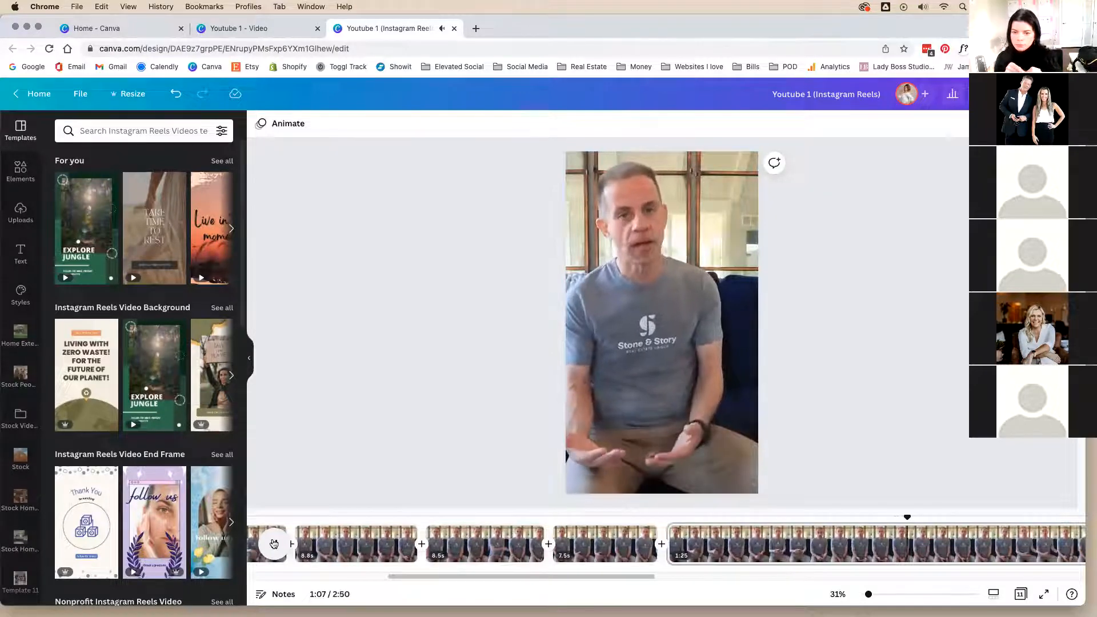
left_click_drag(446, 575, 594, 575)
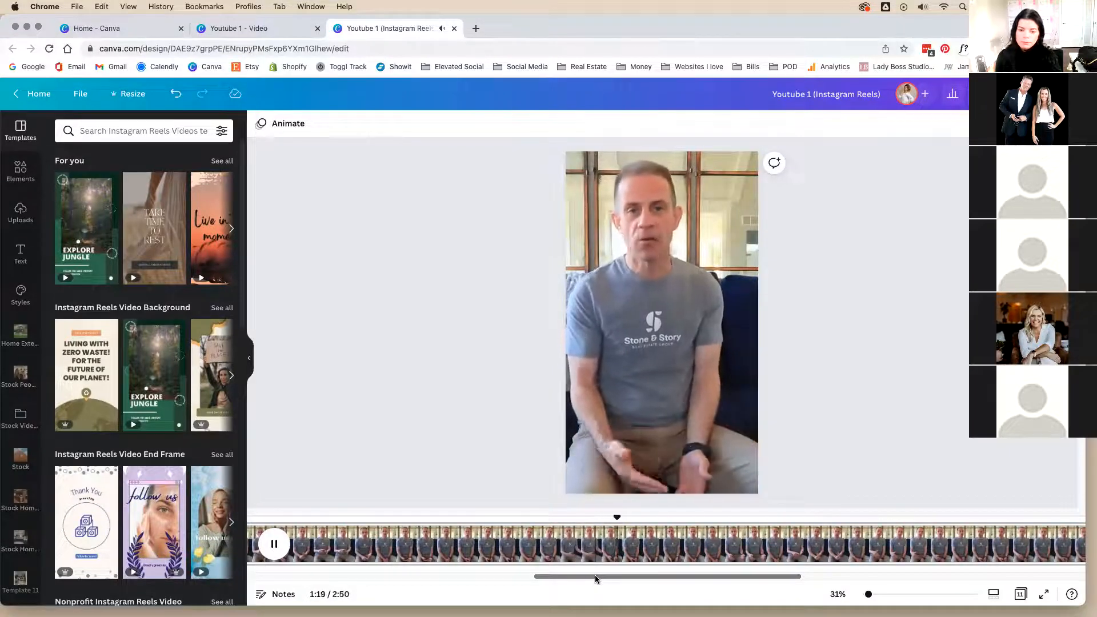
left_click_drag(595, 578, 509, 578)
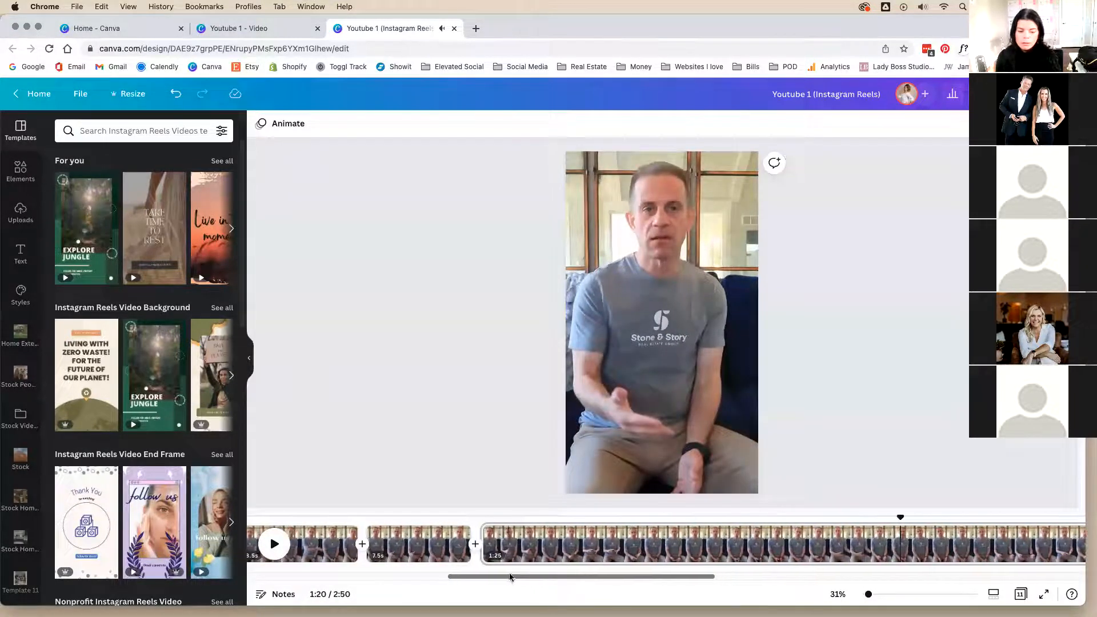
left_click(481, 534)
key("space")
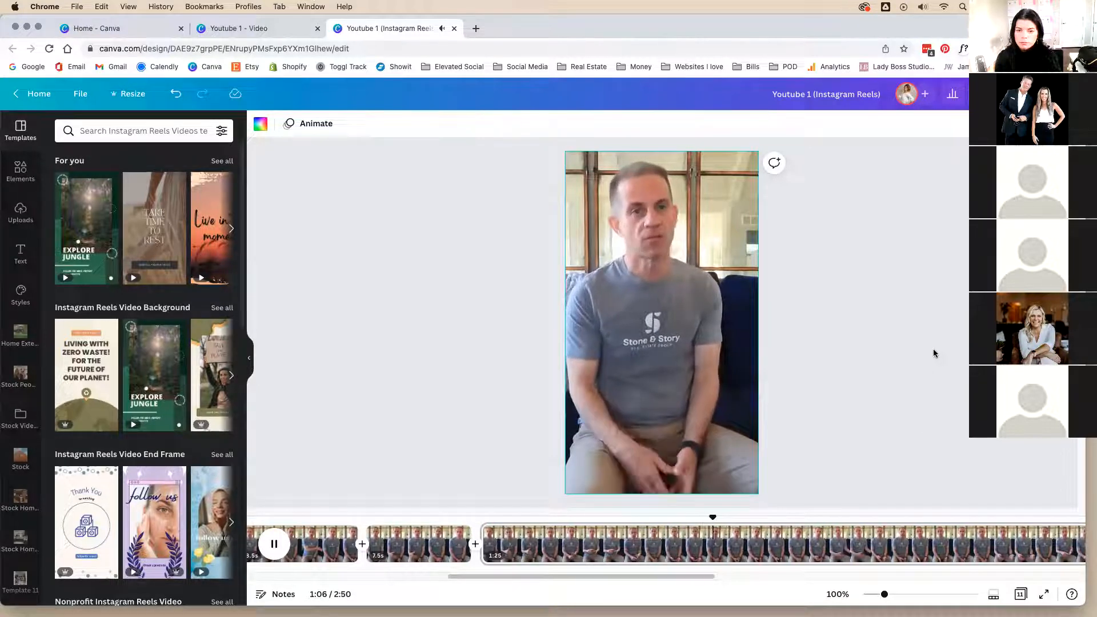
left_click(710, 549)
left_click(707, 545)
left_click(701, 544)
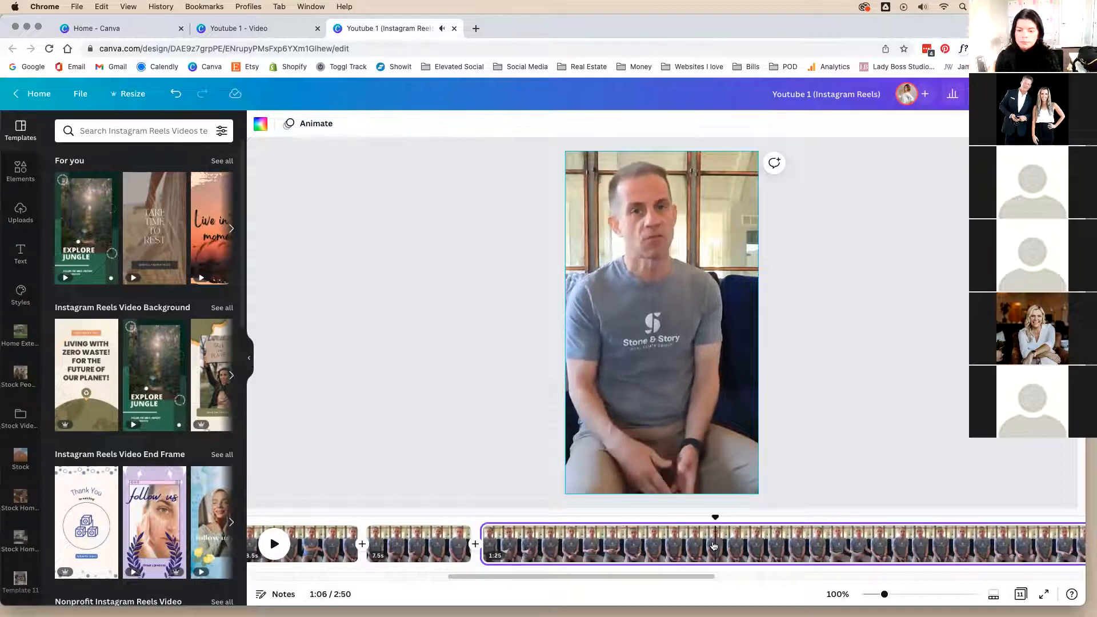
right_click(718, 545)
left_click(749, 489)
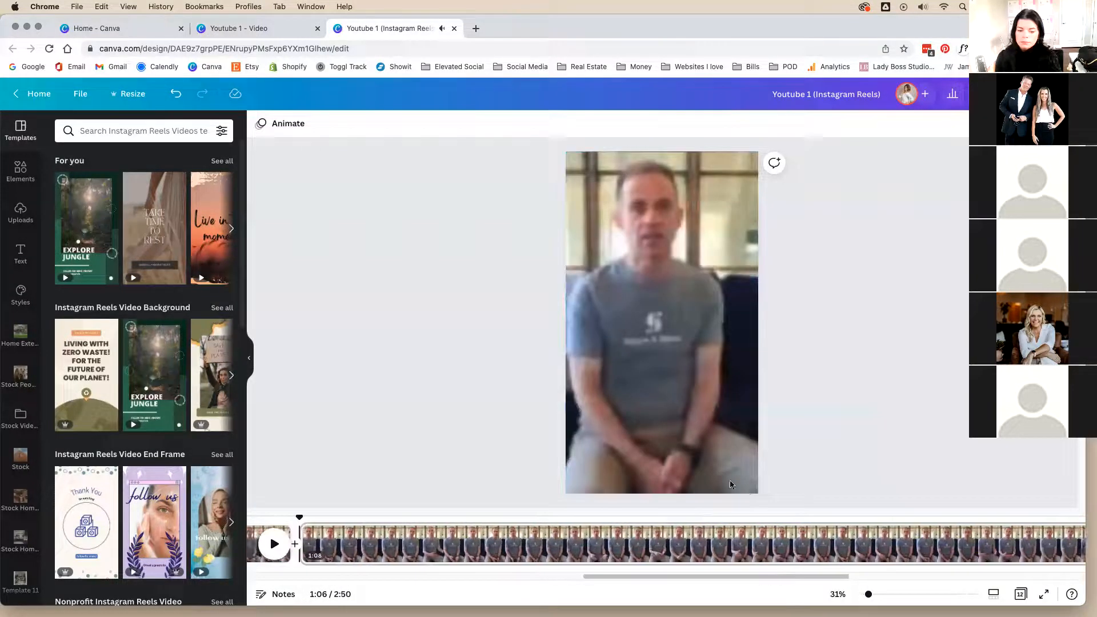
Step: Play the 1:08 page from about 1:33 onward to find its next cut point
left_click(574, 543)
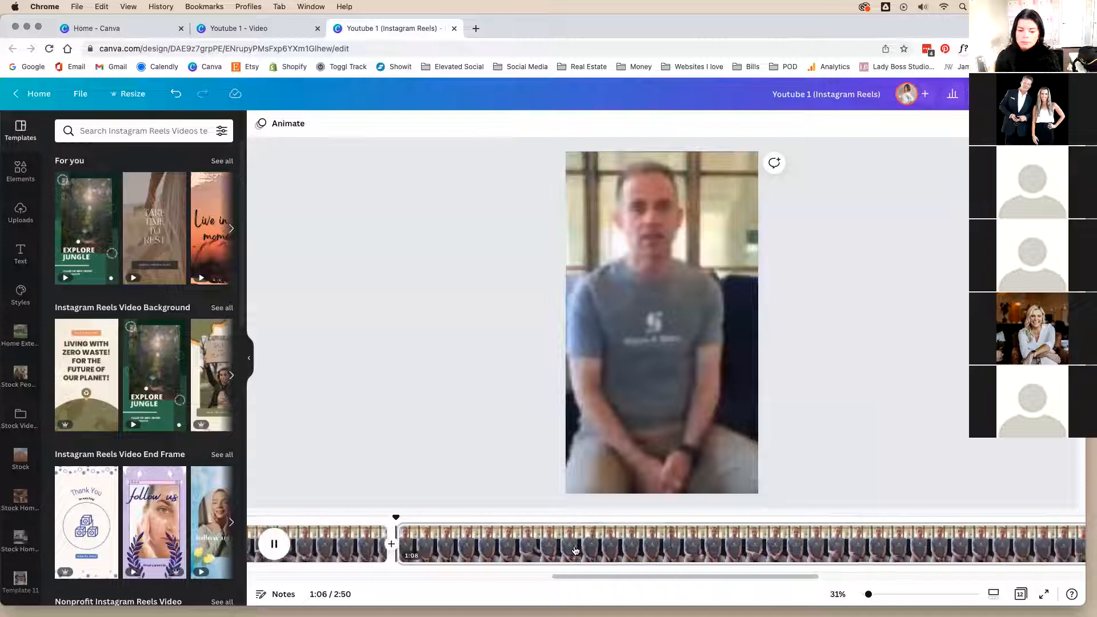
left_click(1022, 544)
key("space")
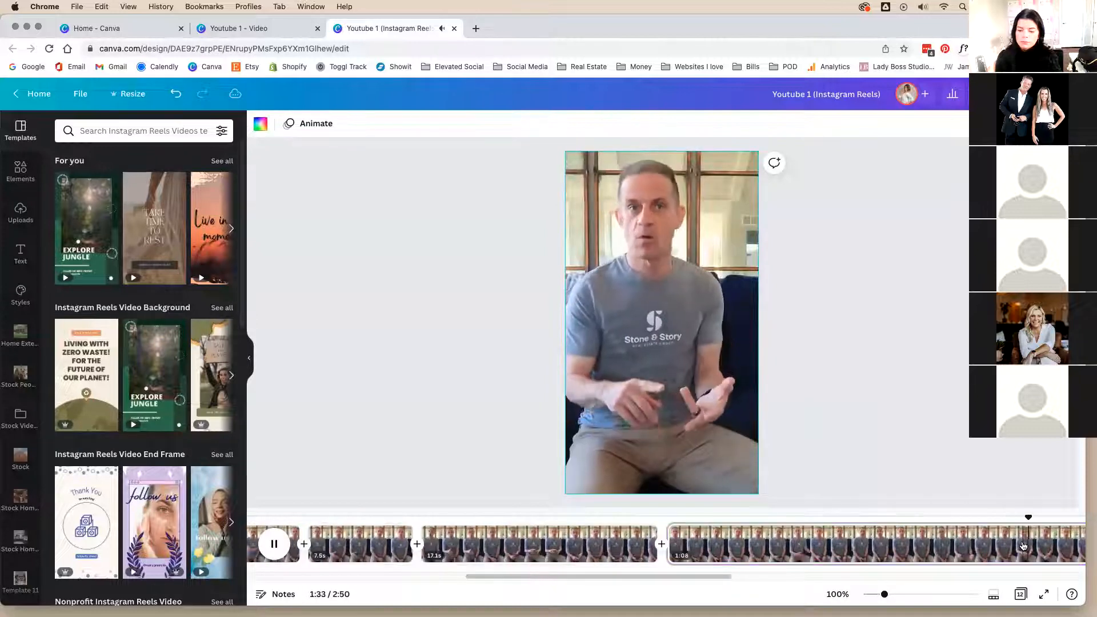
left_click_drag(674, 574, 749, 573)
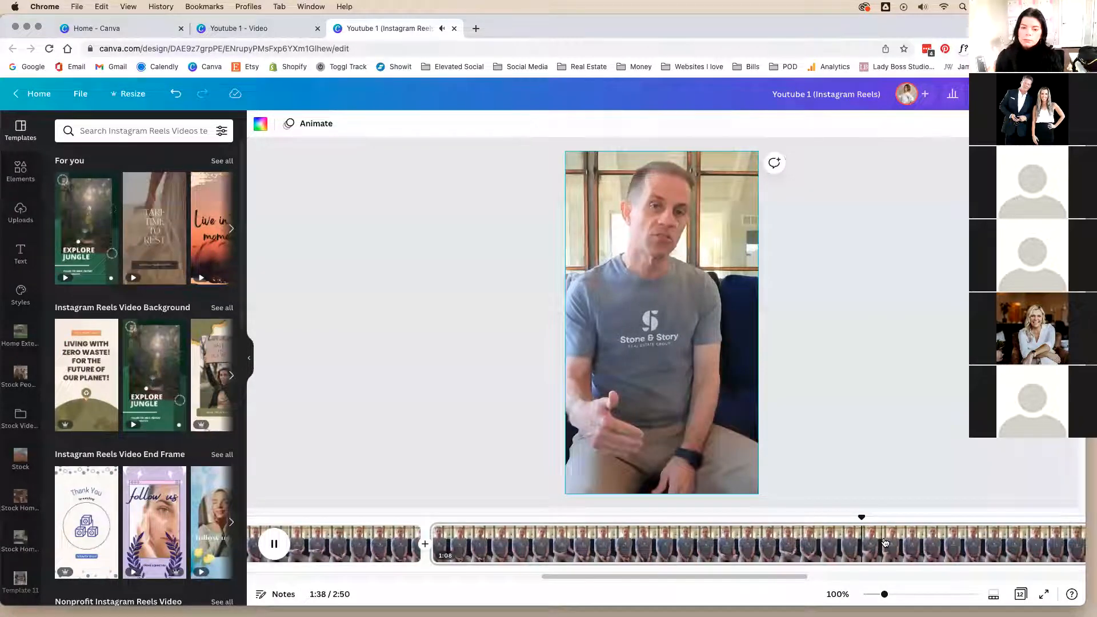
left_click_drag(816, 577, 926, 570)
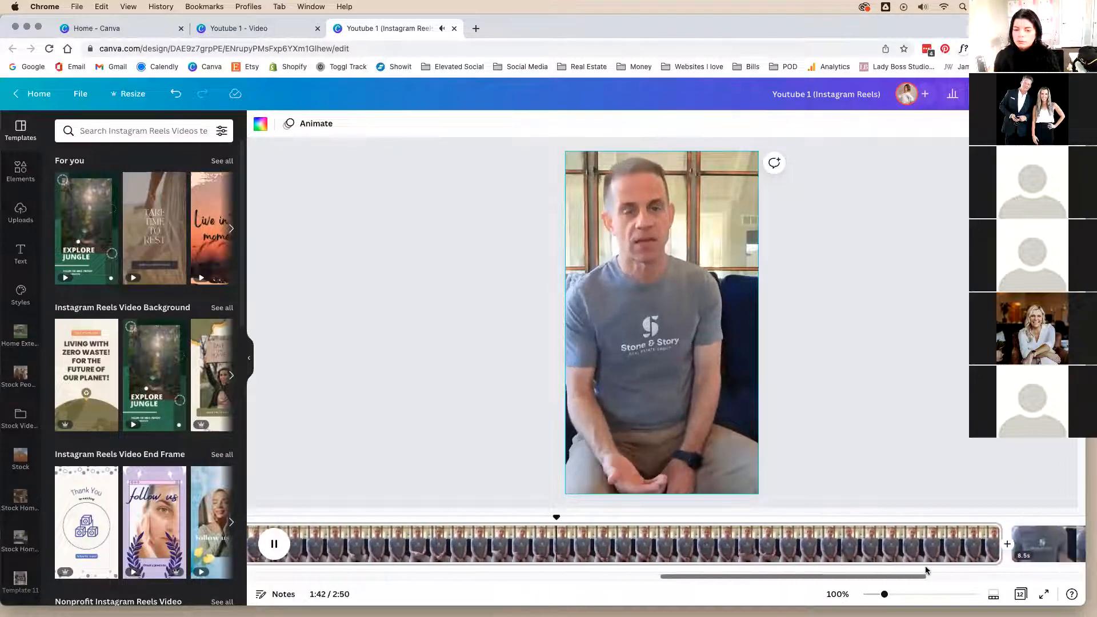
key("space")
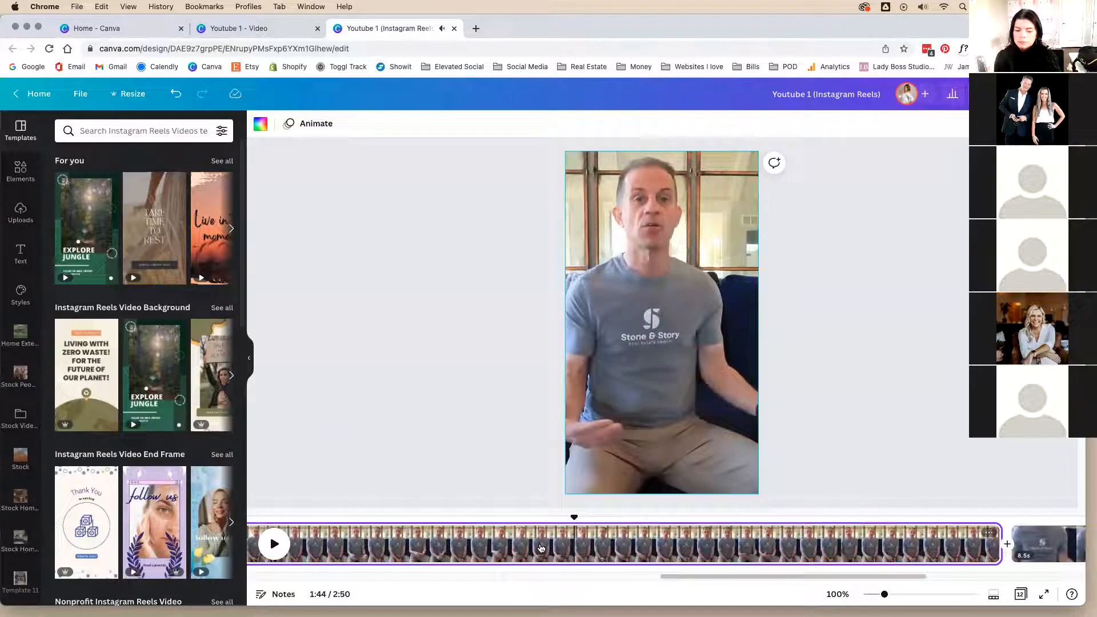
Step: Split the 1:08 page at about 1:43 and delete its first part, keeping the 32.1-second remainder
left_click(541, 548)
key("space")
left_click(560, 550)
right_click(561, 549)
left_click(587, 493)
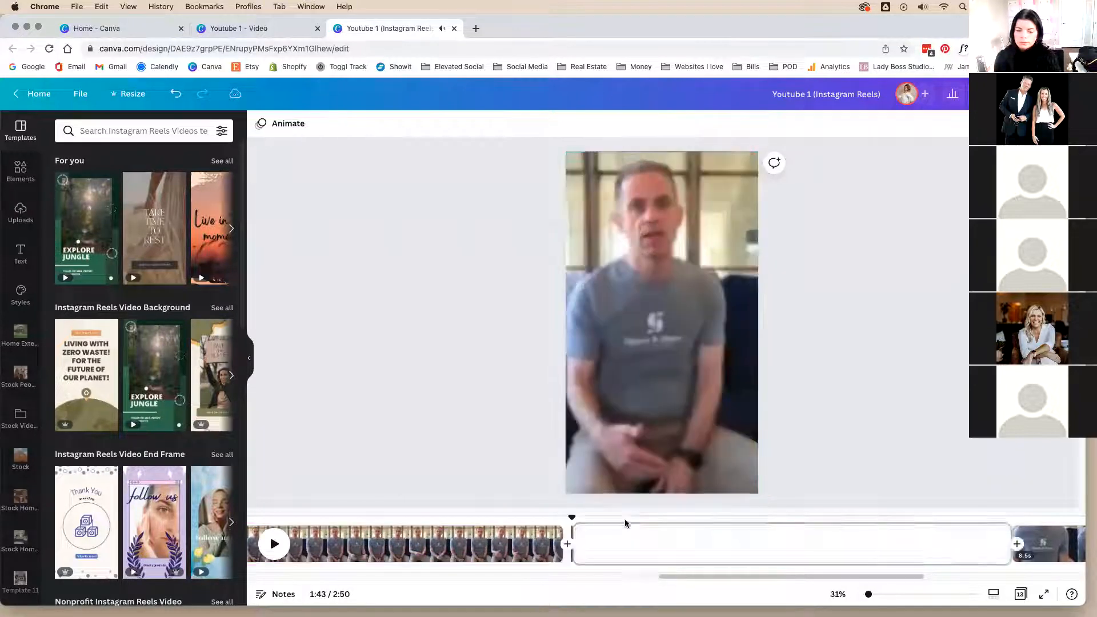
left_click(519, 549)
key("Delete")
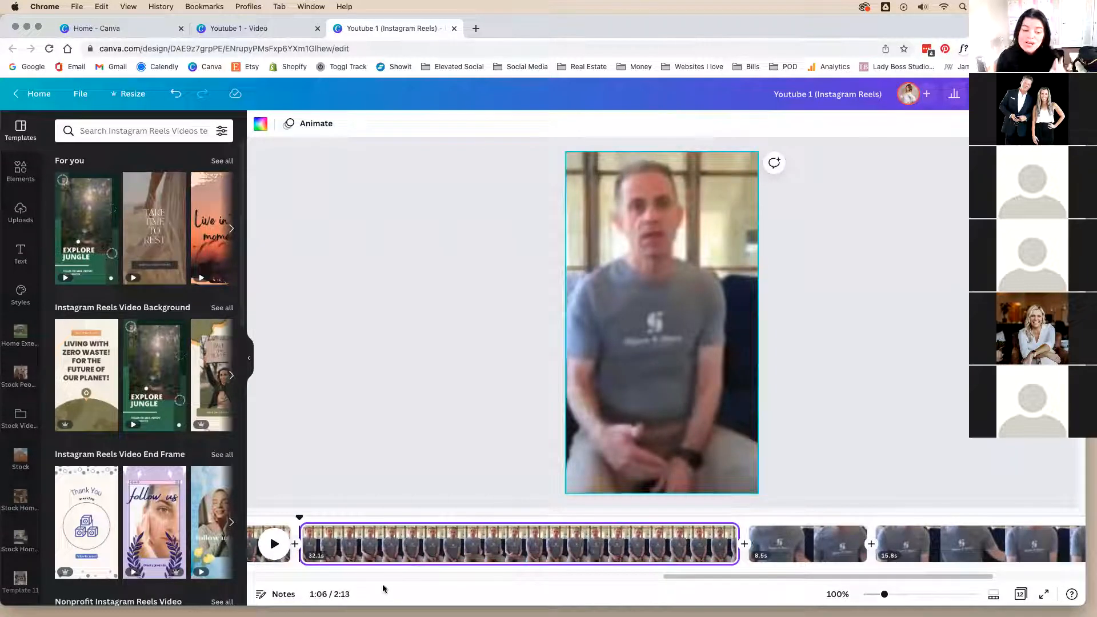
Step: Play through the 32.1-second page and delete it from the timeline
left_click_drag(715, 580, 631, 576)
key("space")
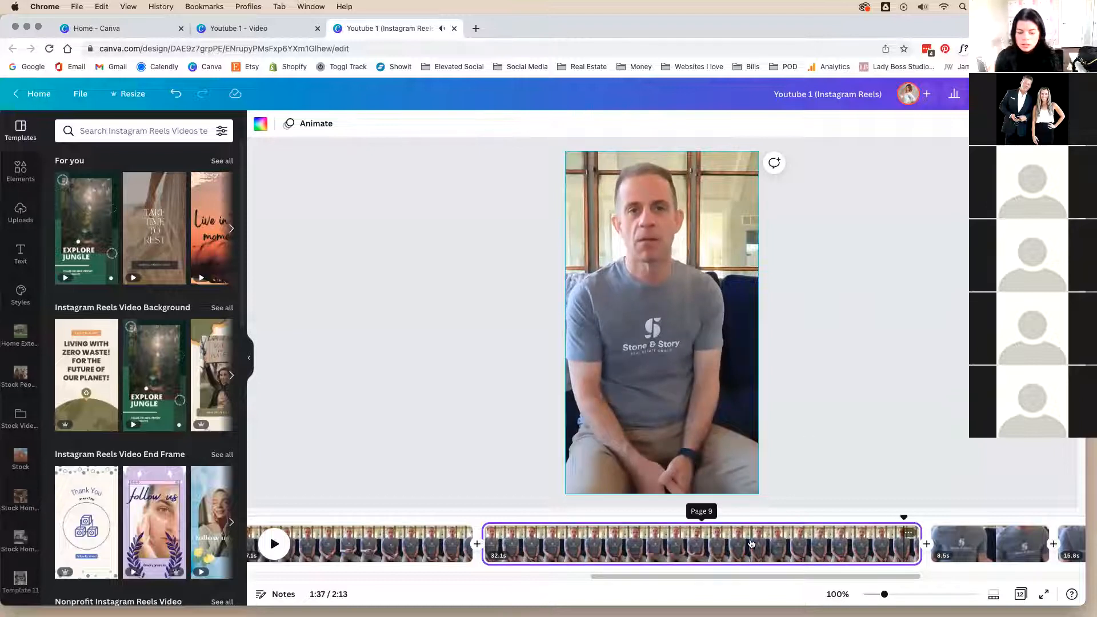
key("BackSpace")
left_click_drag(714, 575, 663, 577)
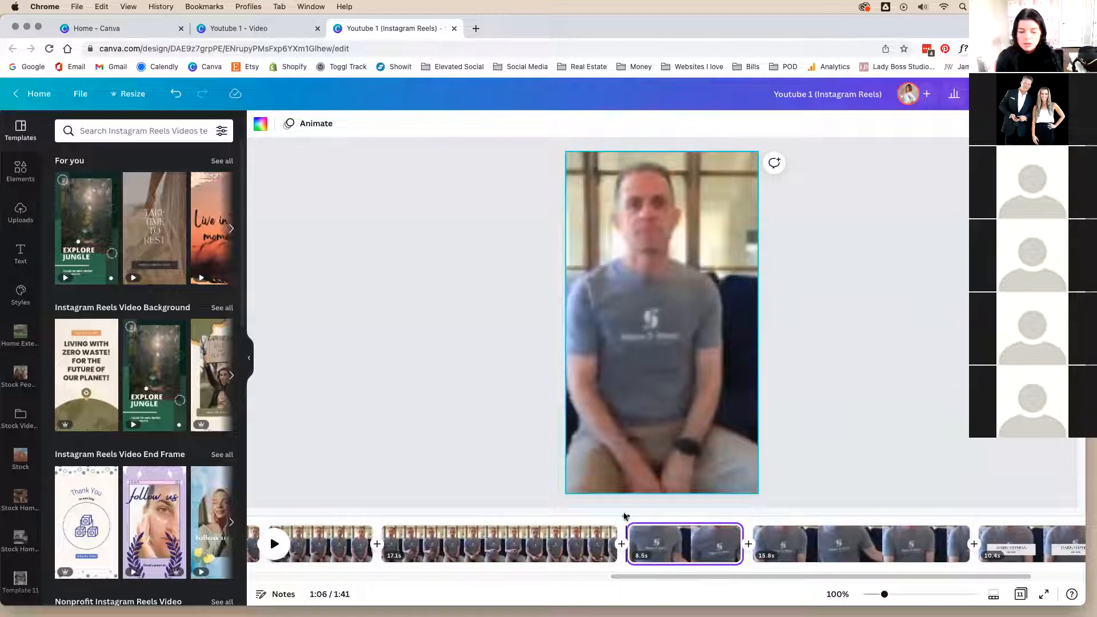
Step: Review playback from the end of the 17.1-second page and split the 15.8-second page at about 1:24
left_click_drag(623, 519, 594, 521)
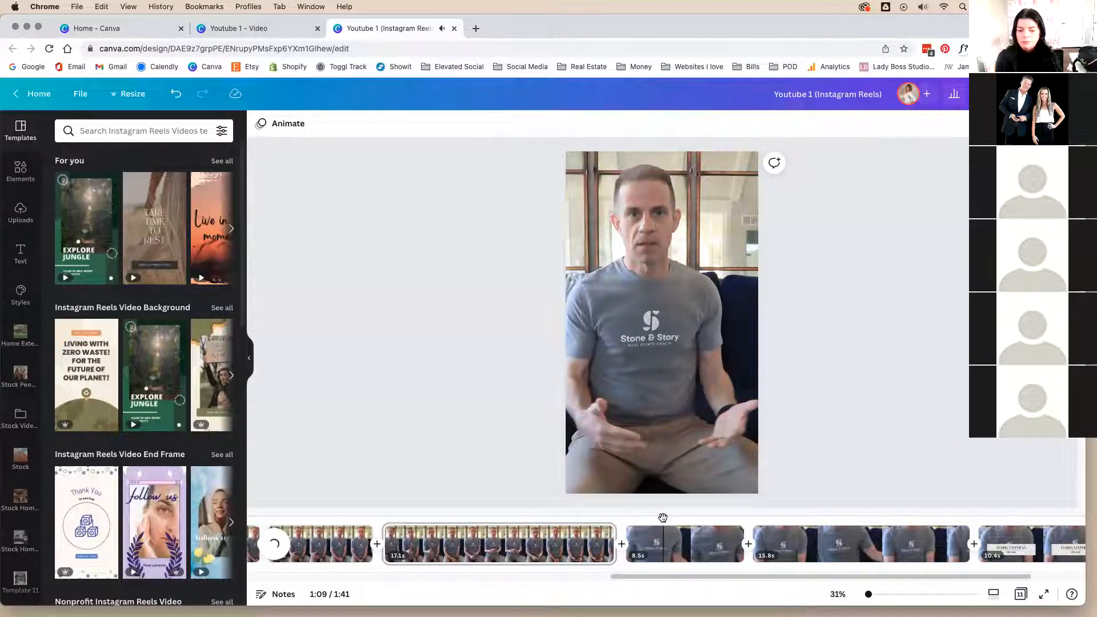
right_click(666, 540)
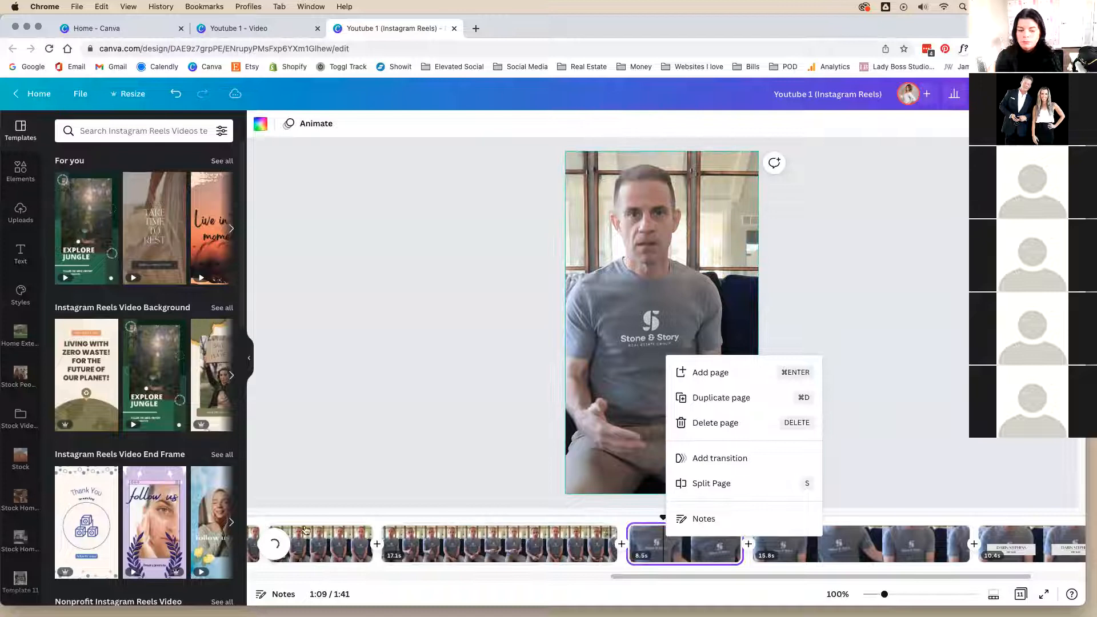
left_click(438, 426)
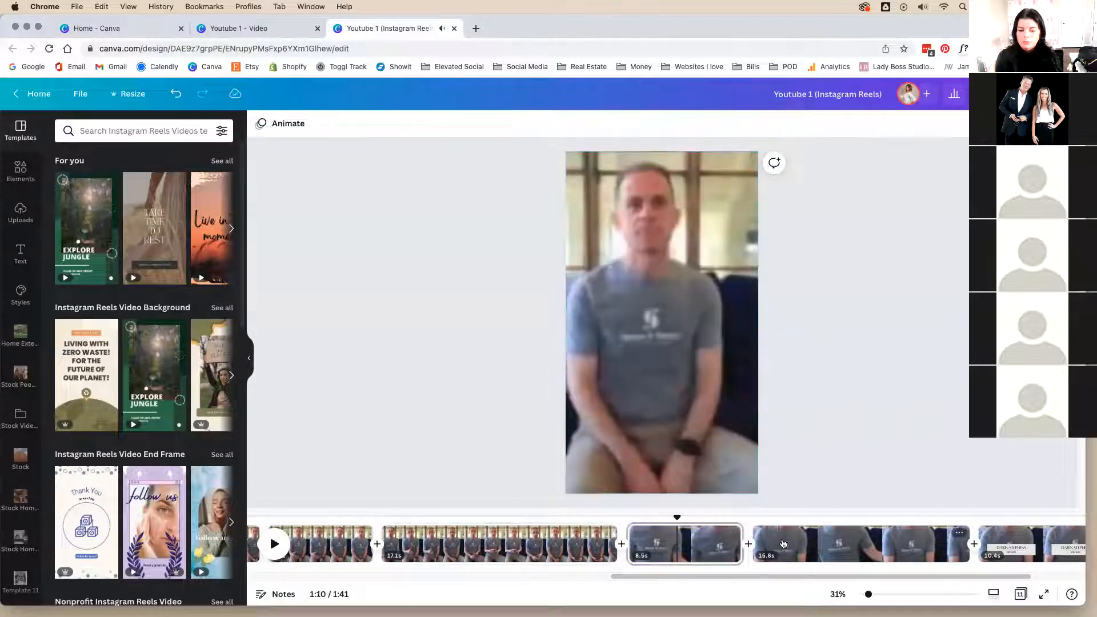
left_click(777, 536)
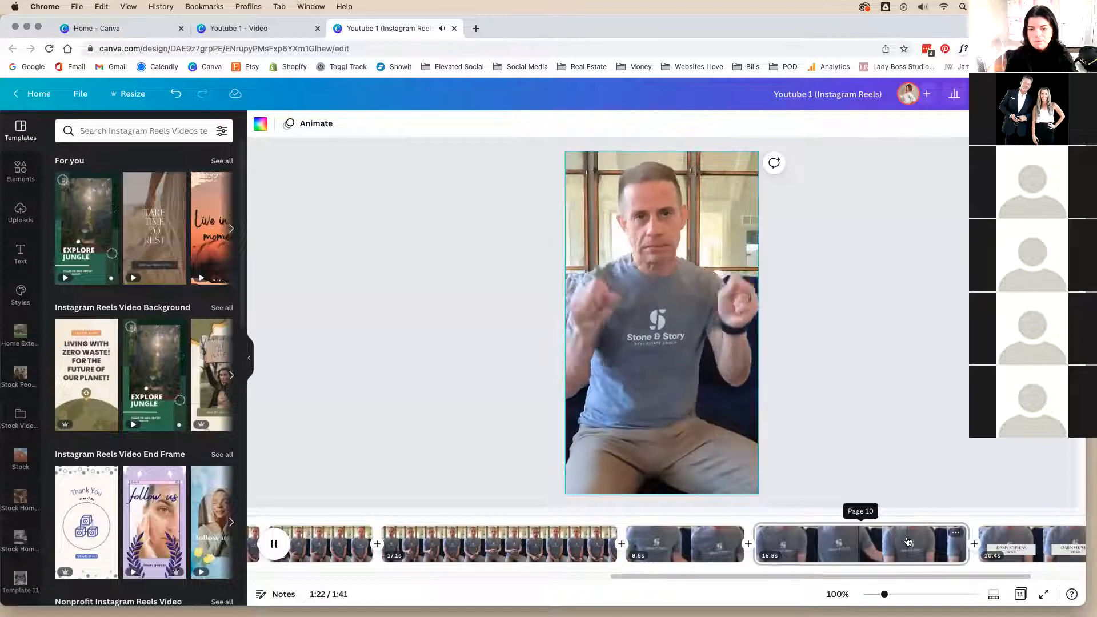
left_click(907, 542)
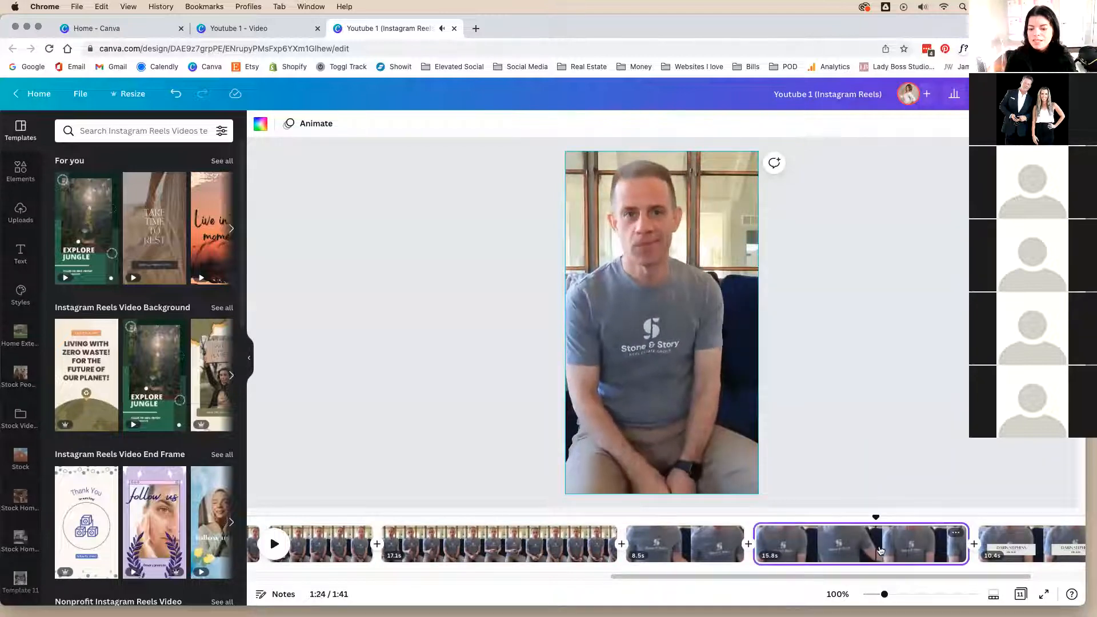
right_click(875, 548)
left_click(895, 488)
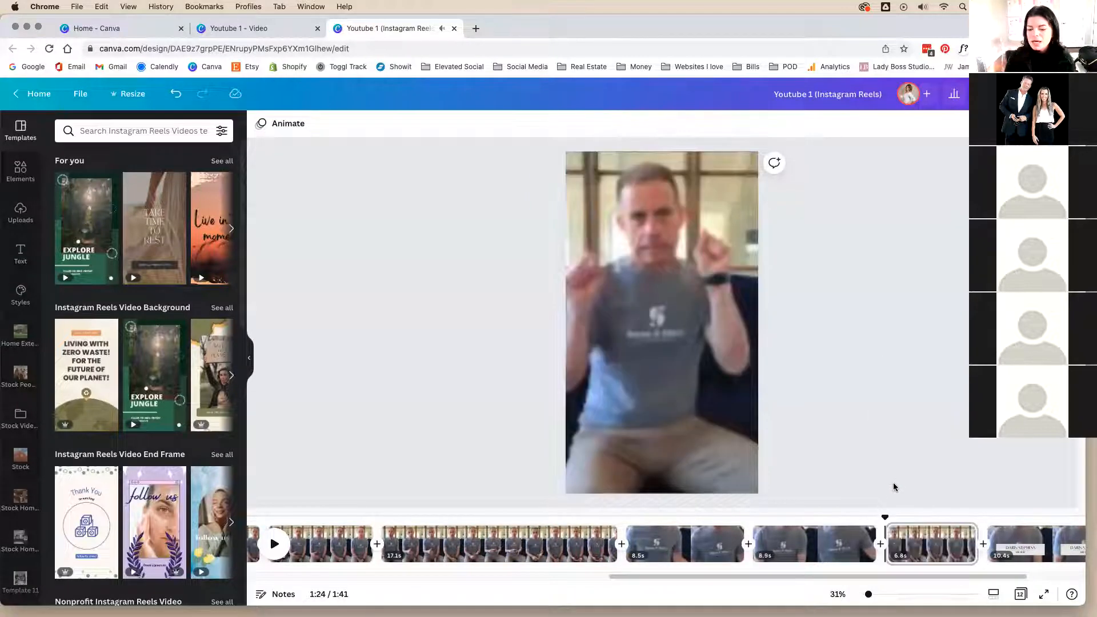
Step: Move the 8.9-second page to the start of the timeline and place the playhead at the 8.5-second page before the 6.8-second one
left_click(821, 557)
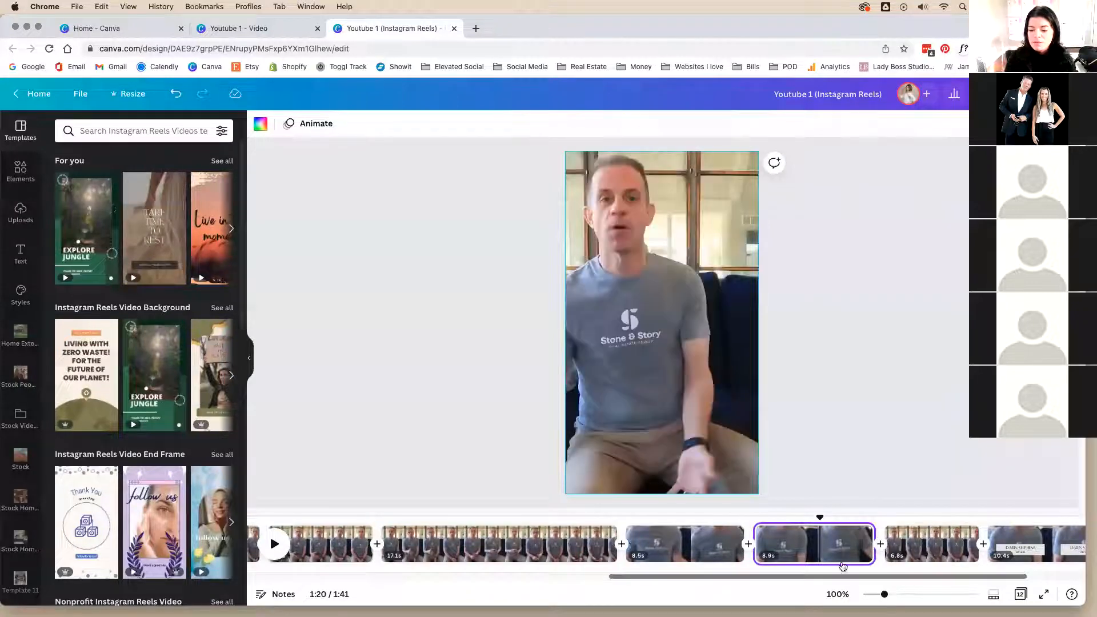
left_click_drag(824, 552, 544, 550)
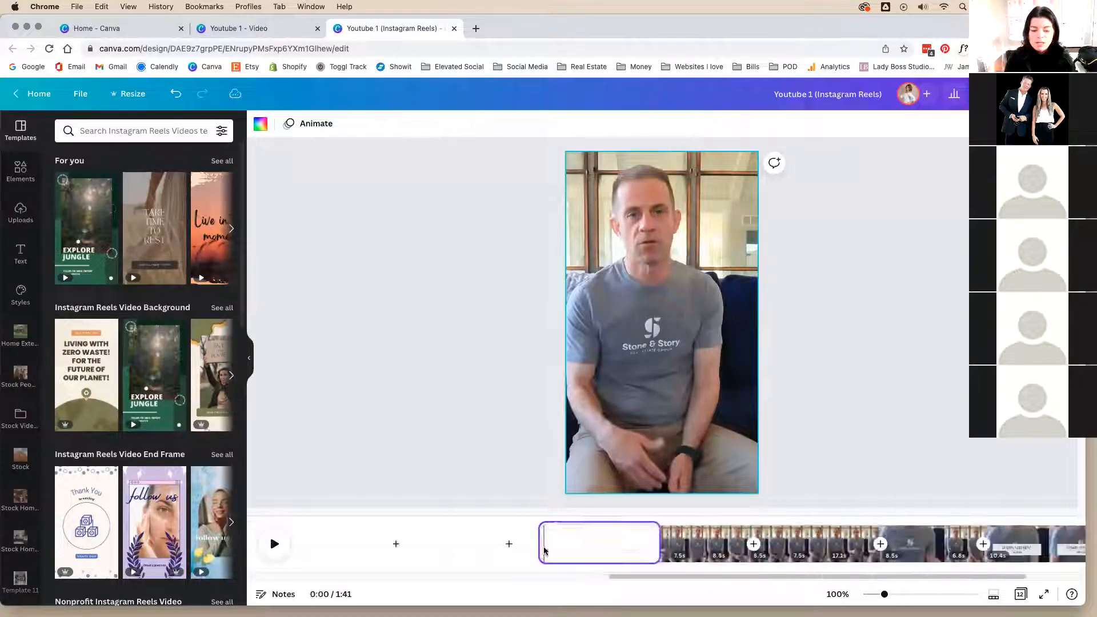
left_click(758, 532)
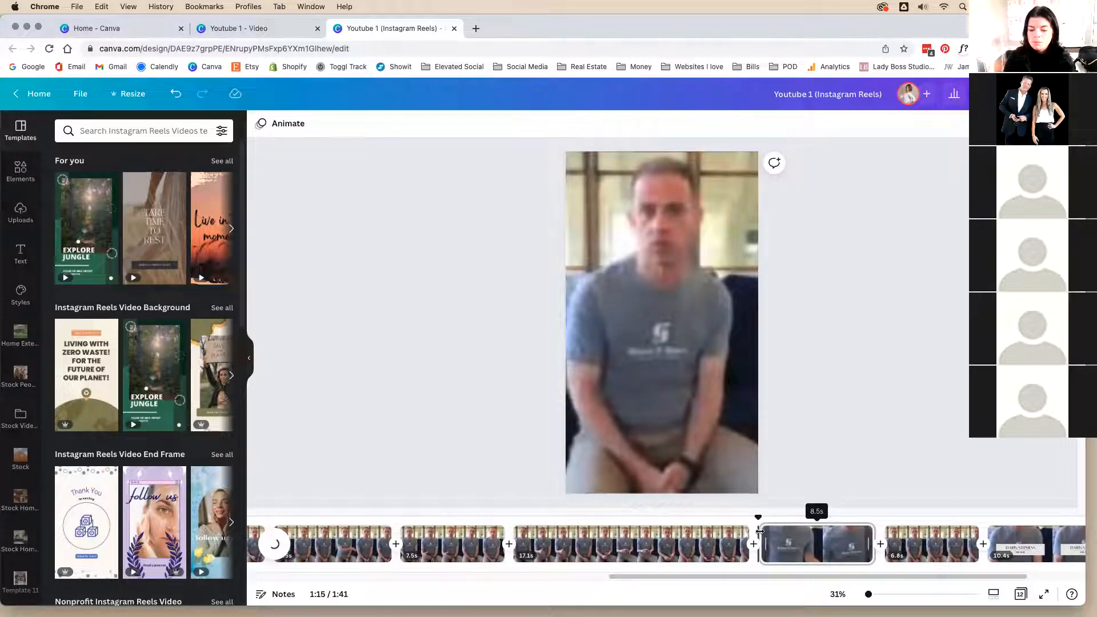
Step: Play through the 8.5-second and 6.8-second pages and delete the 6.8-second page from the timeline
left_click(759, 531)
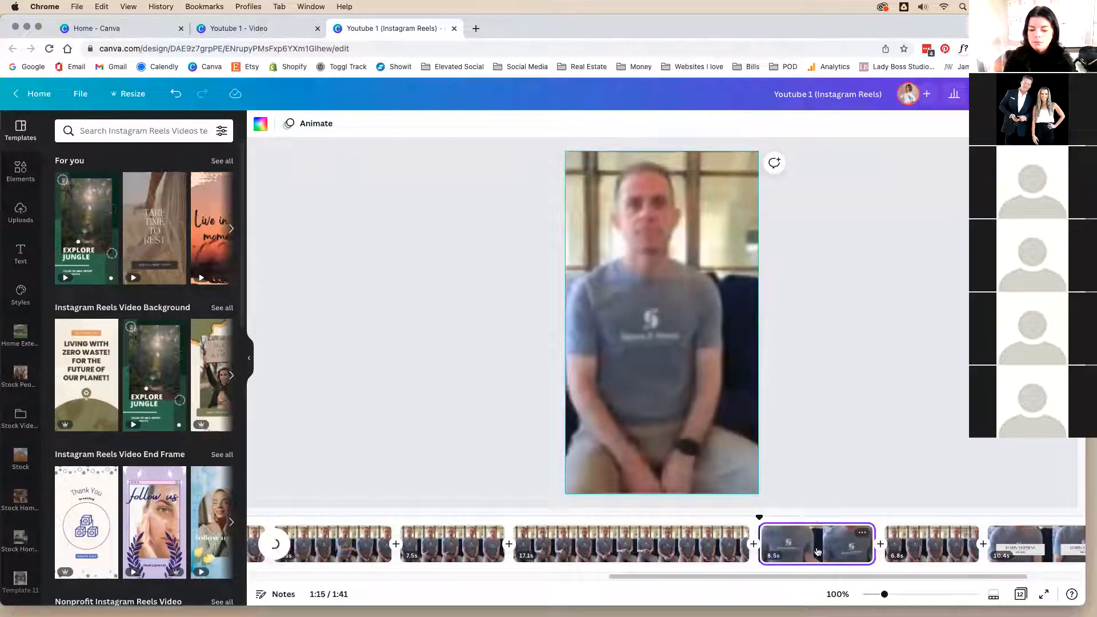
left_click(775, 539)
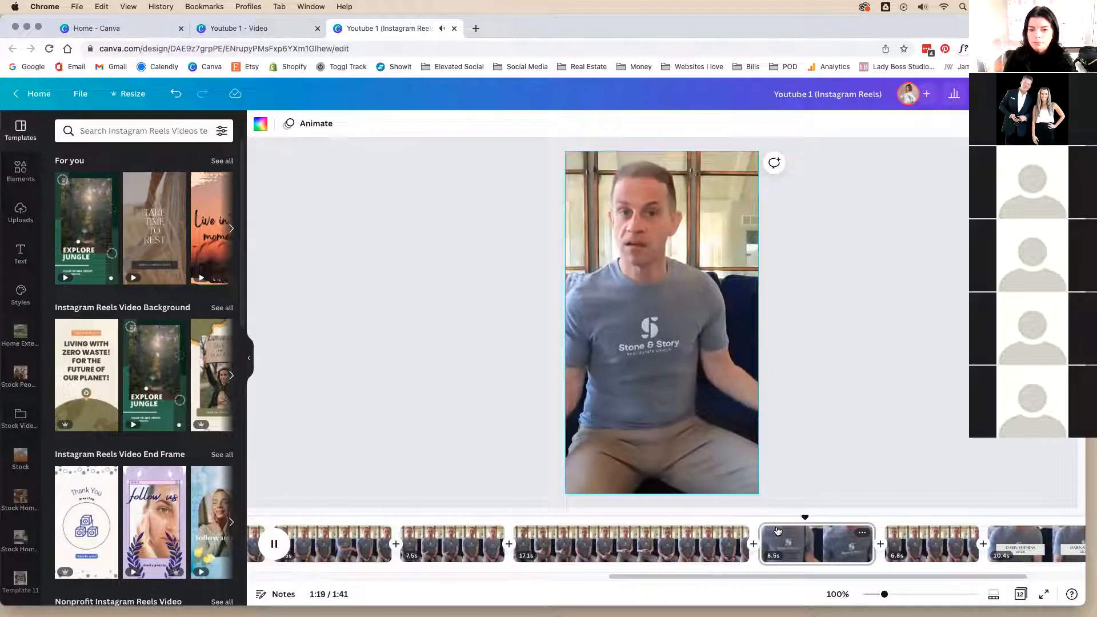
left_click(902, 546)
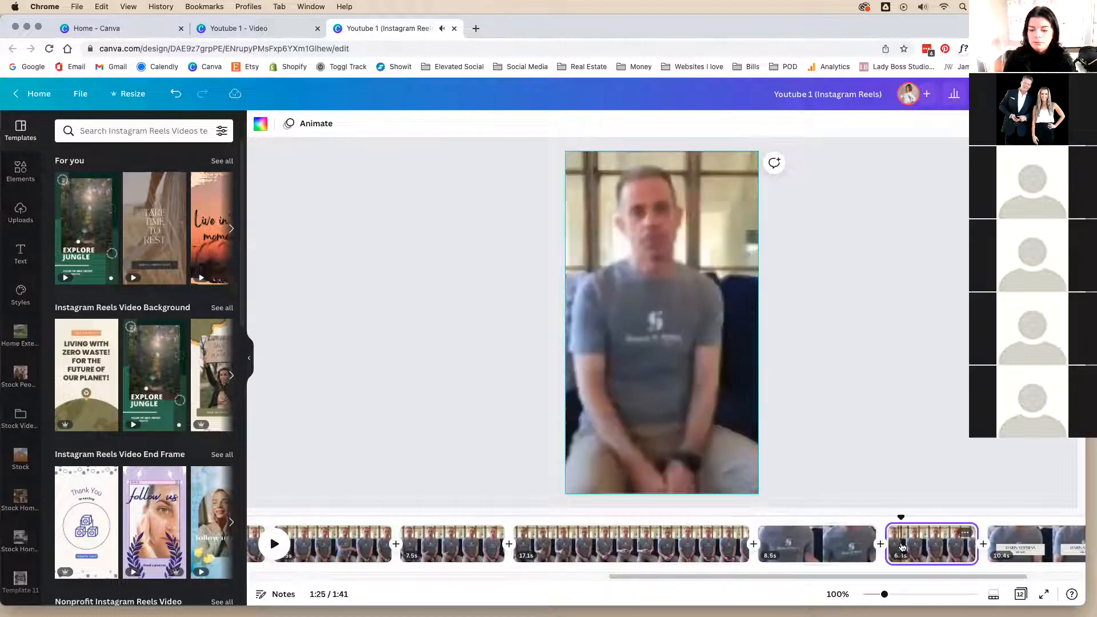
left_click(889, 532)
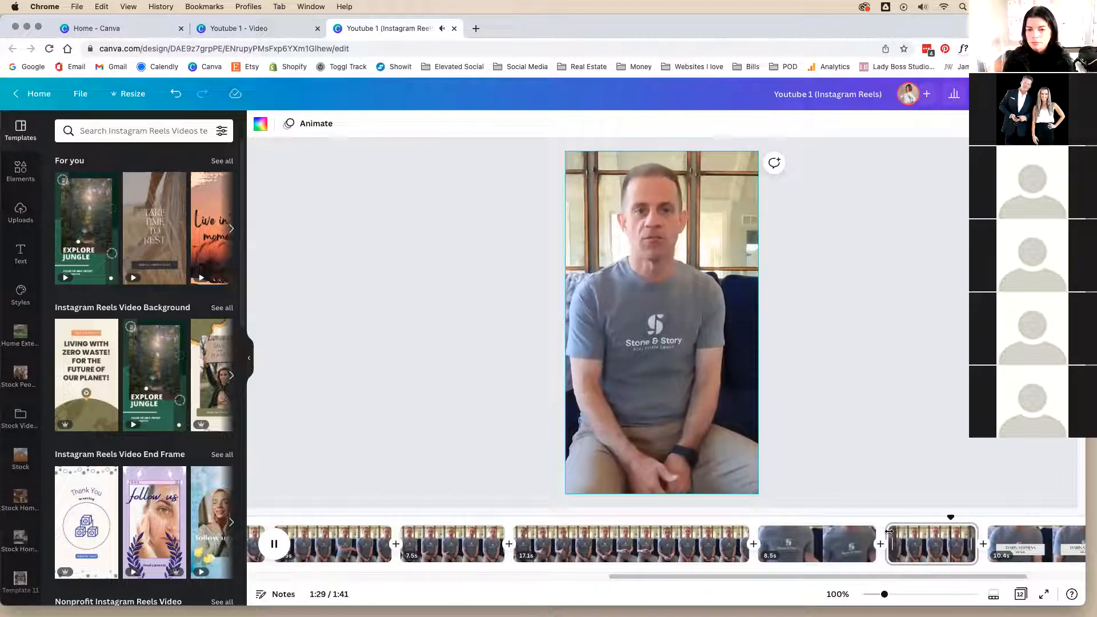
key("space")
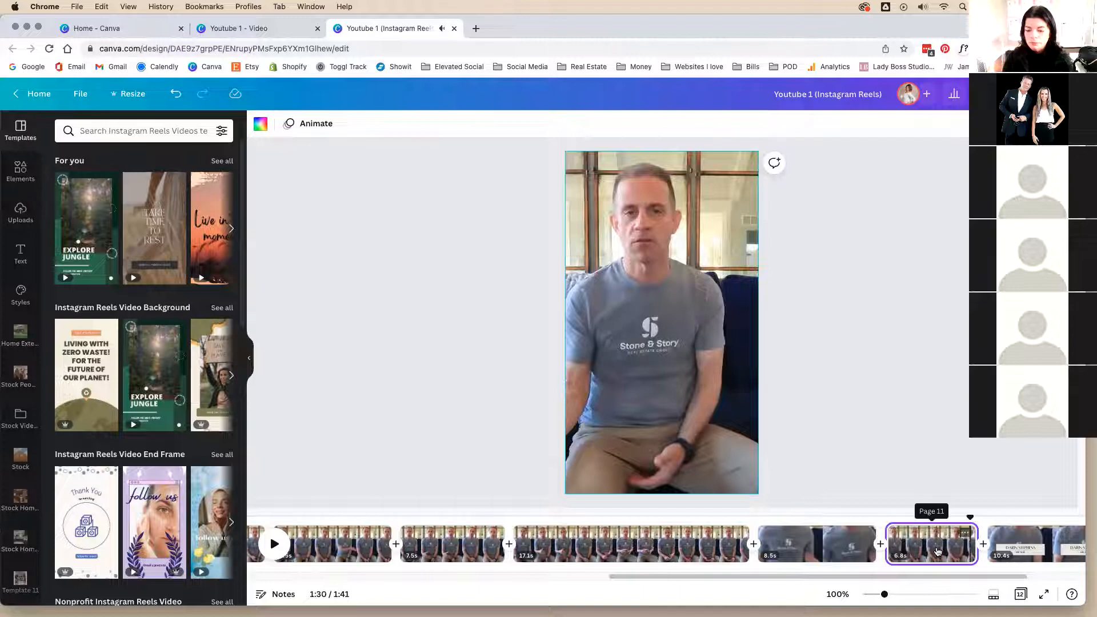
key("Delete")
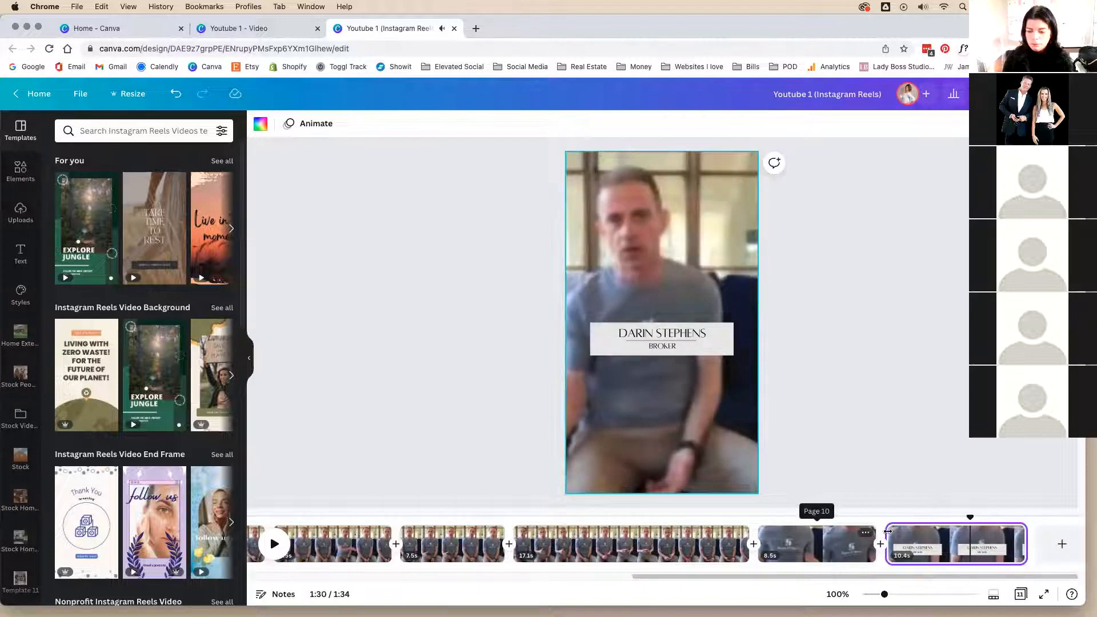
Step: Play the video from the start, split the 15.1-second page at about 0:14 and delete its first part, keeping the 11.5-second remainder
key("space")
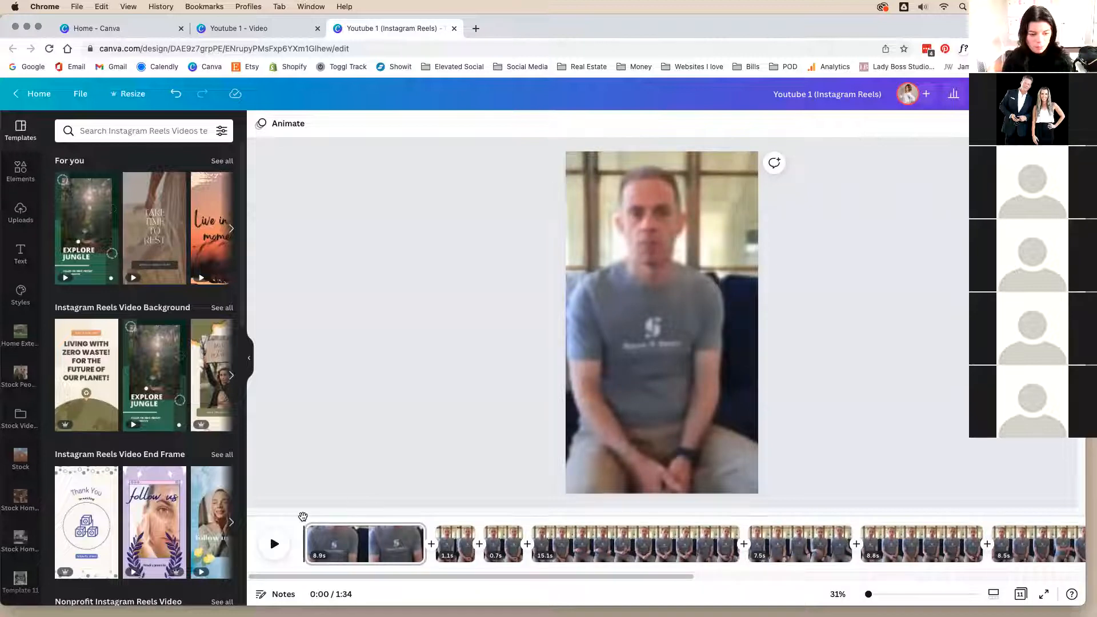
key("space")
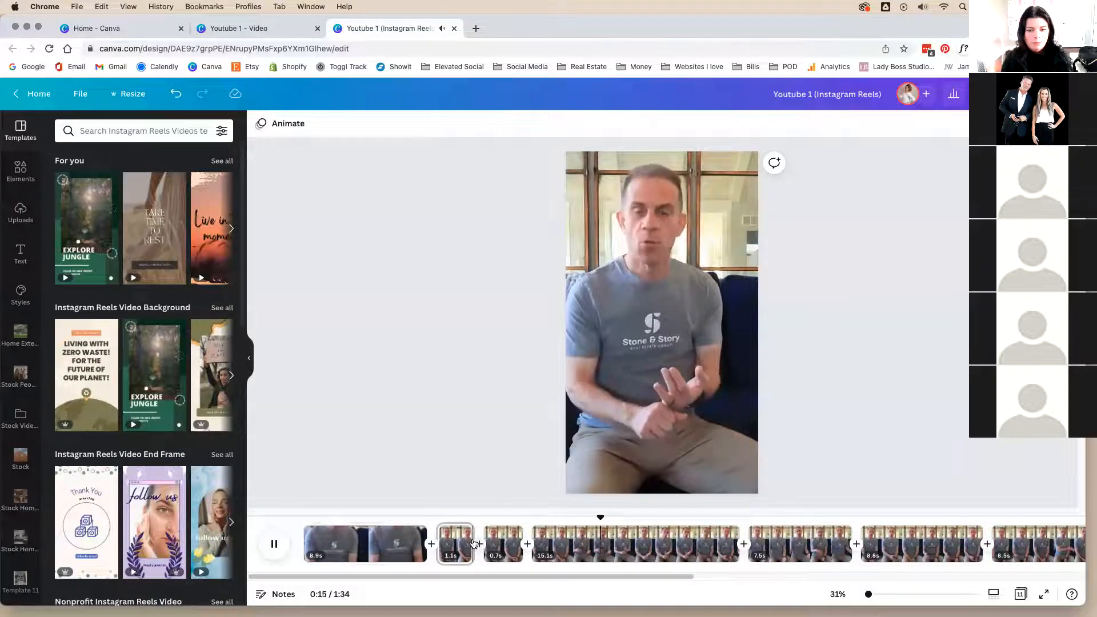
left_click(593, 538)
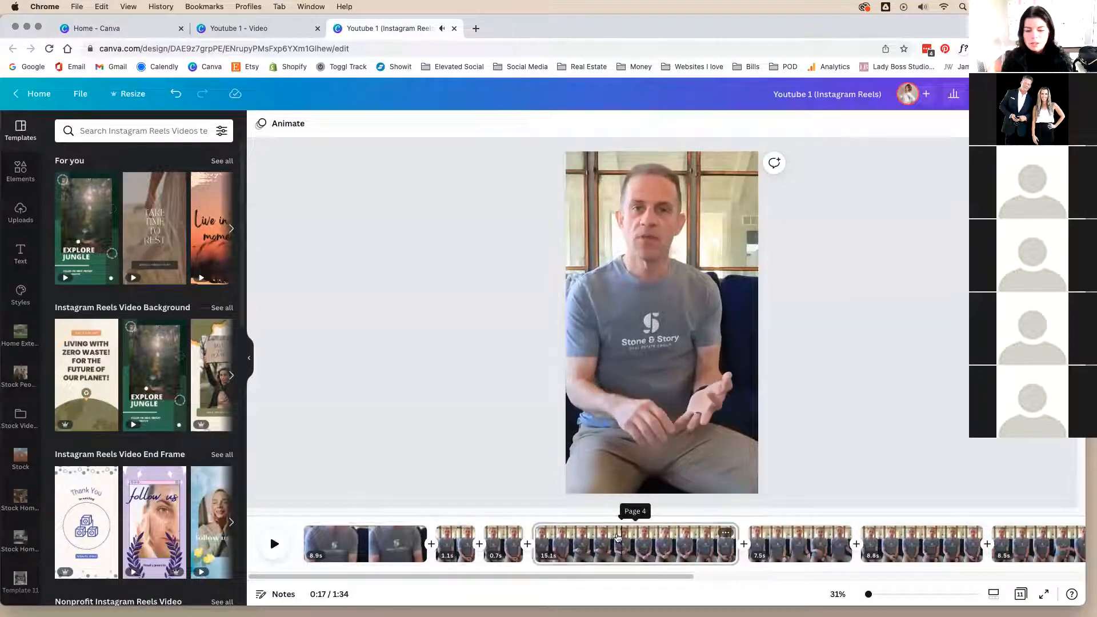
left_click(582, 540)
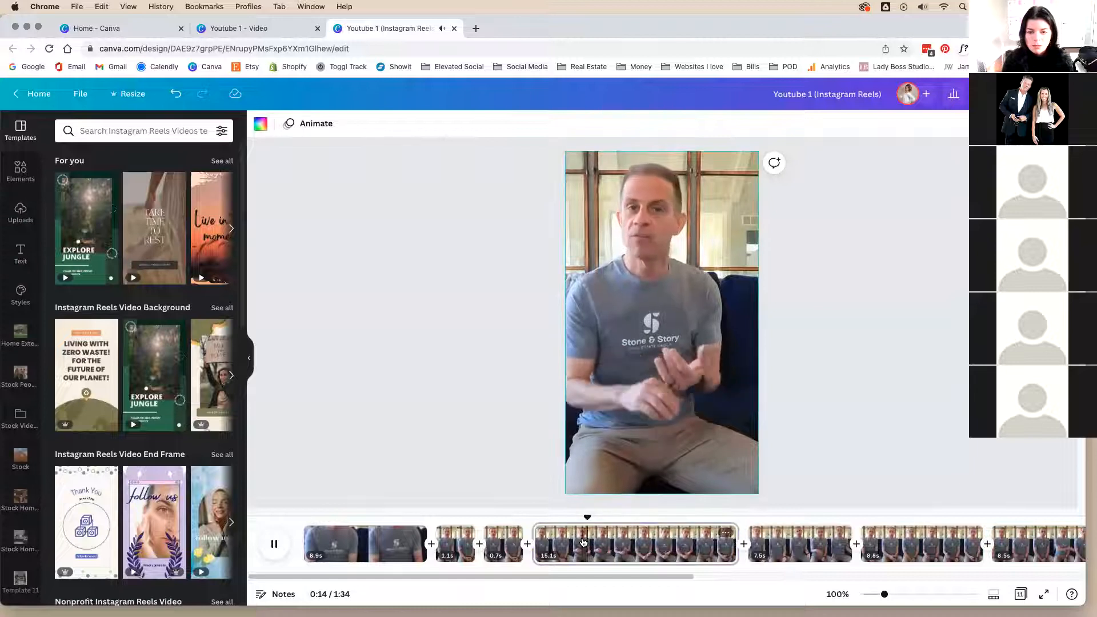
left_click(571, 539)
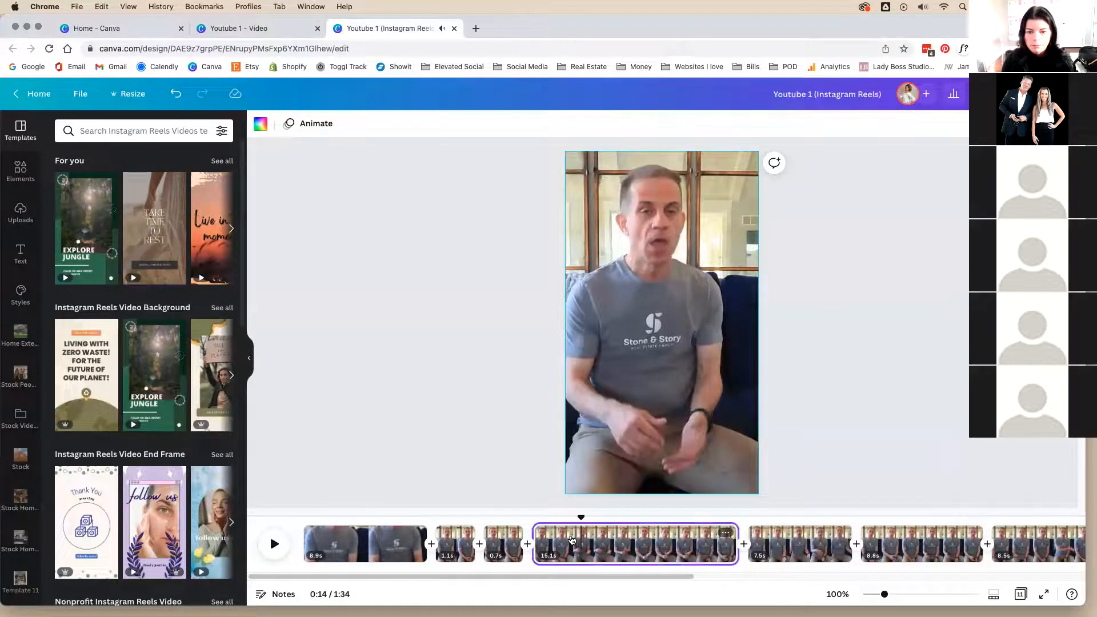
right_click(581, 542)
left_click(606, 485)
left_click(554, 543)
key("Delete")
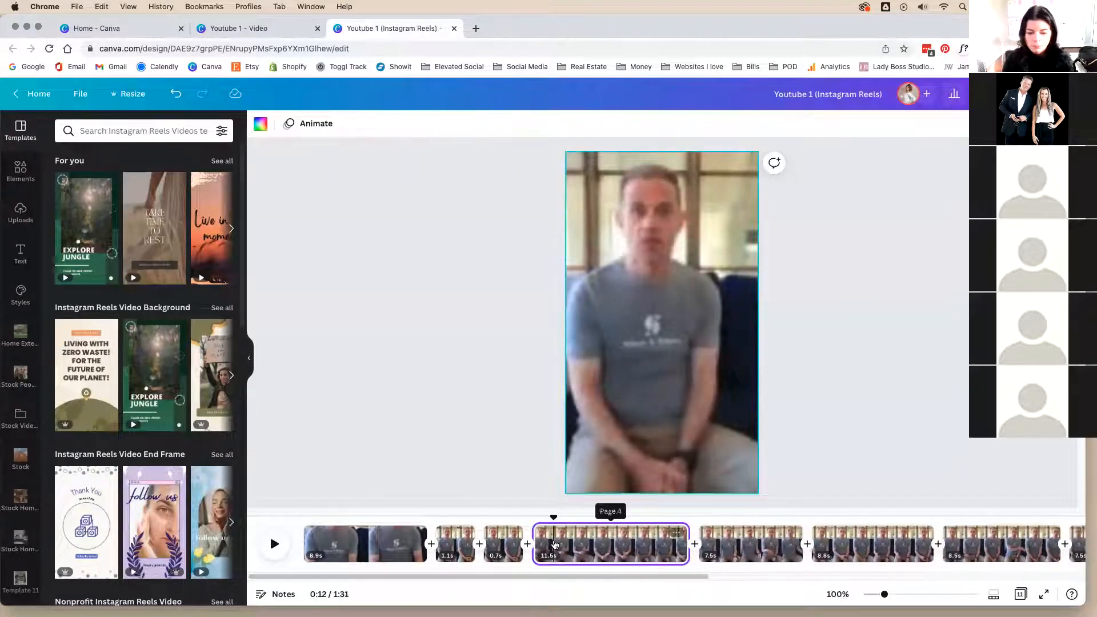
Step: Review the 11.5-second page and its run into the 7.5-second page to find a cut point near its end
key("space")
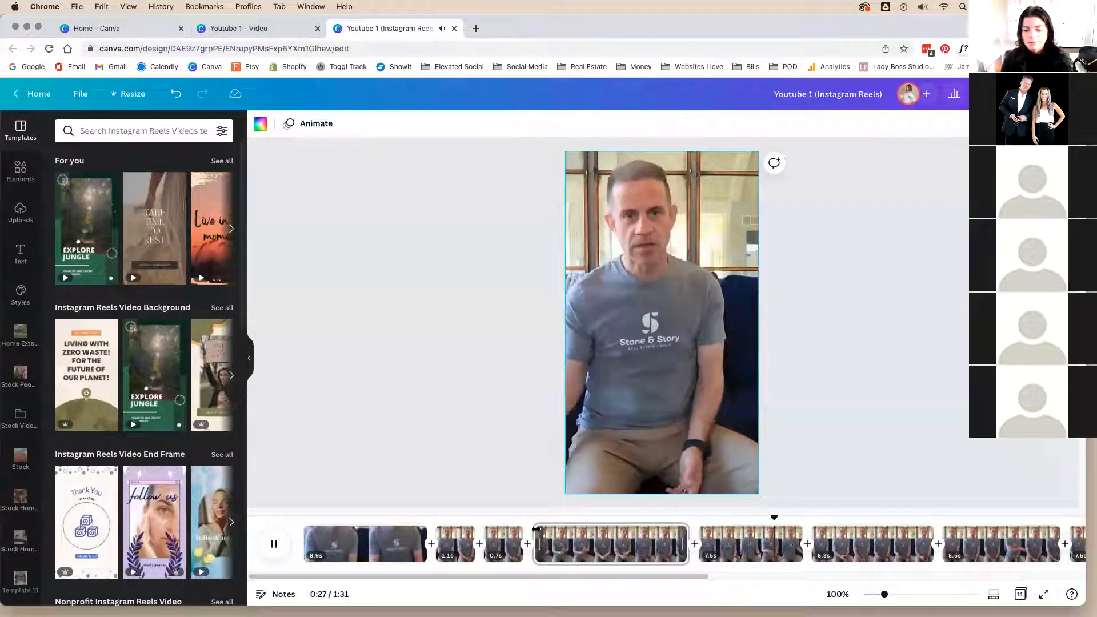
left_click(573, 537)
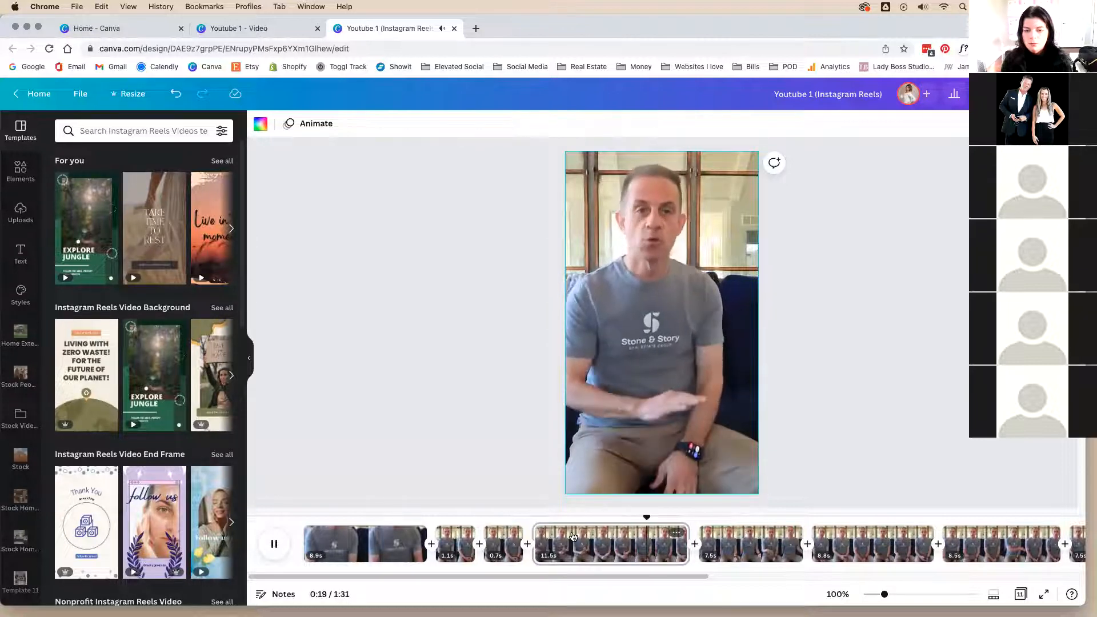
left_click(573, 536)
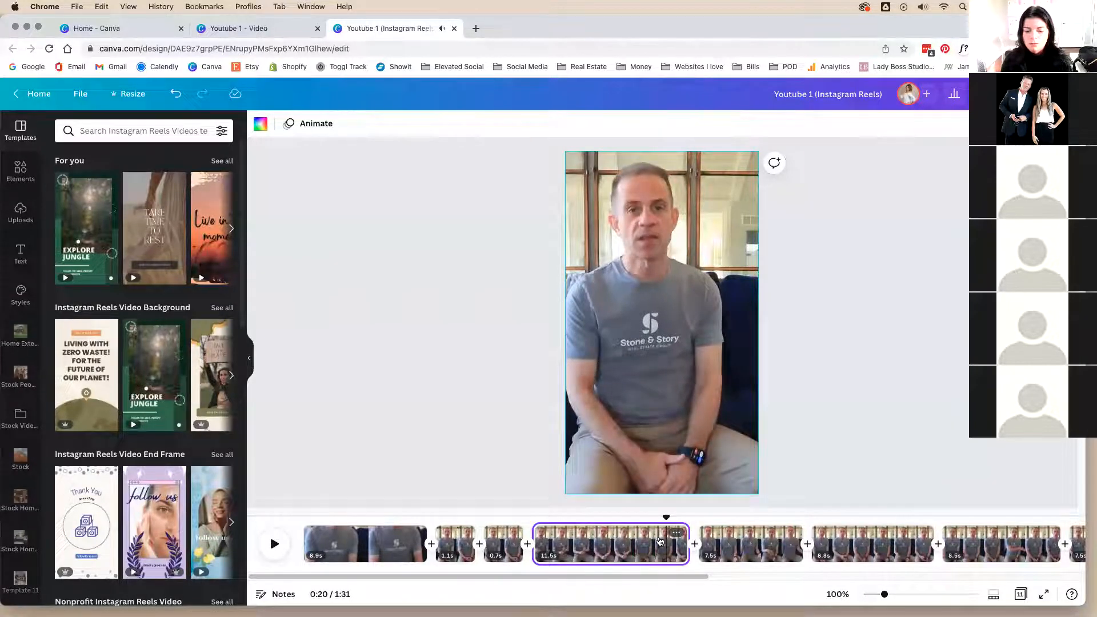
left_click_drag(663, 518, 661, 518)
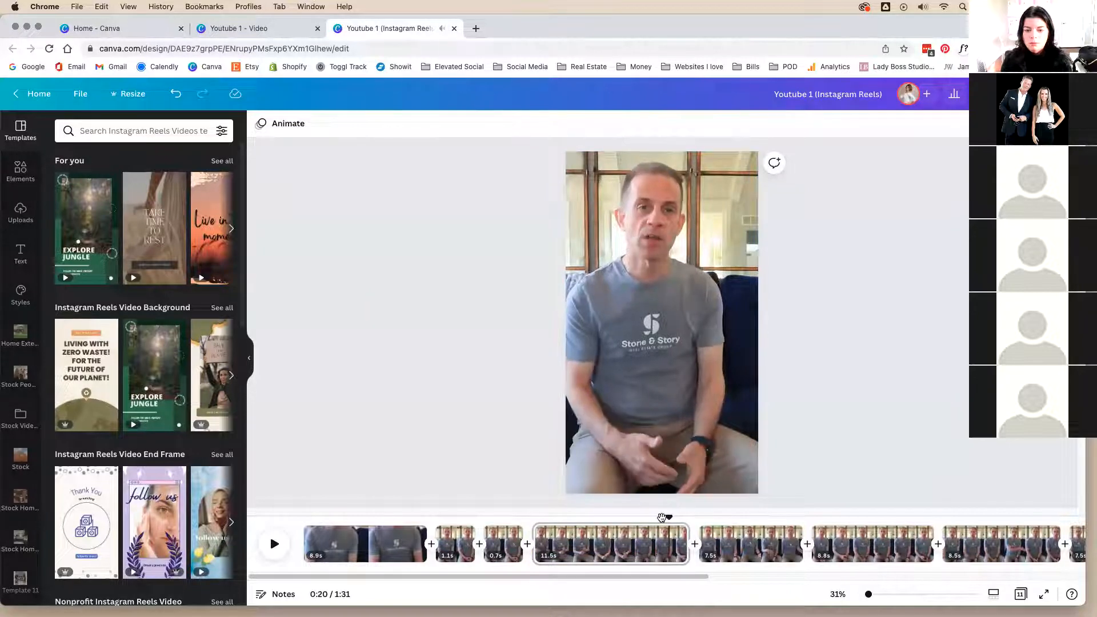
key("space")
key("space")
left_click(636, 544)
key("space")
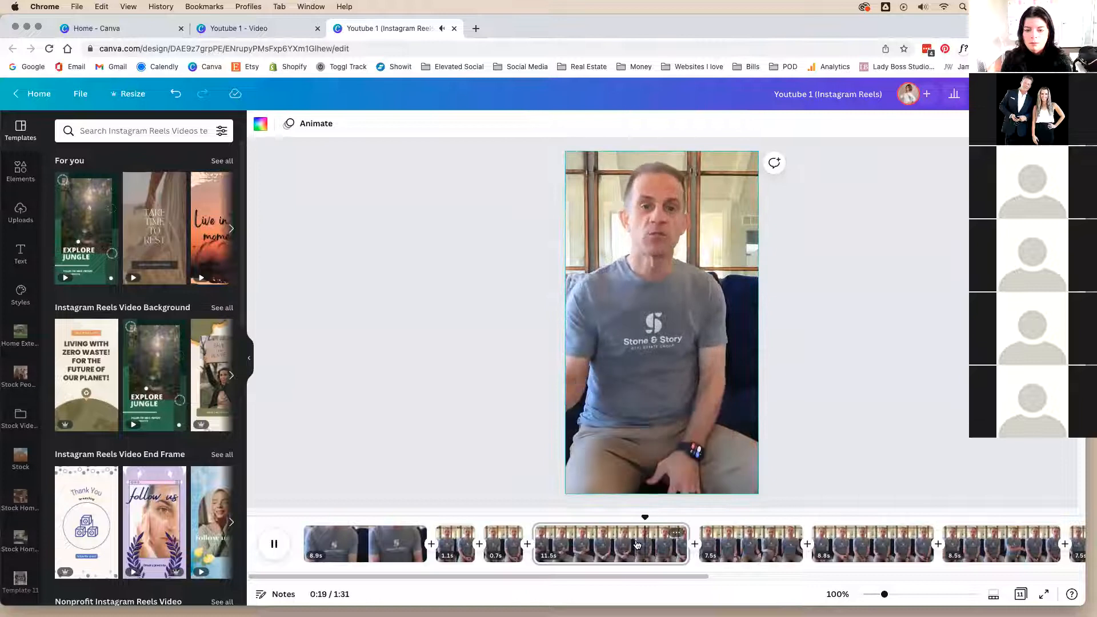
left_click(657, 547)
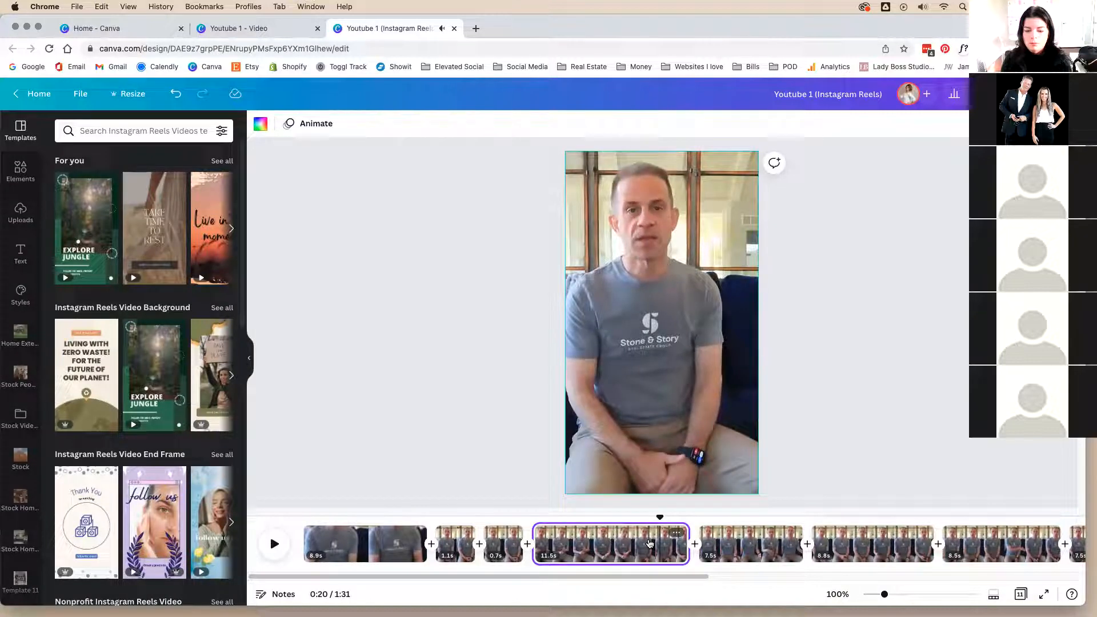
key("space")
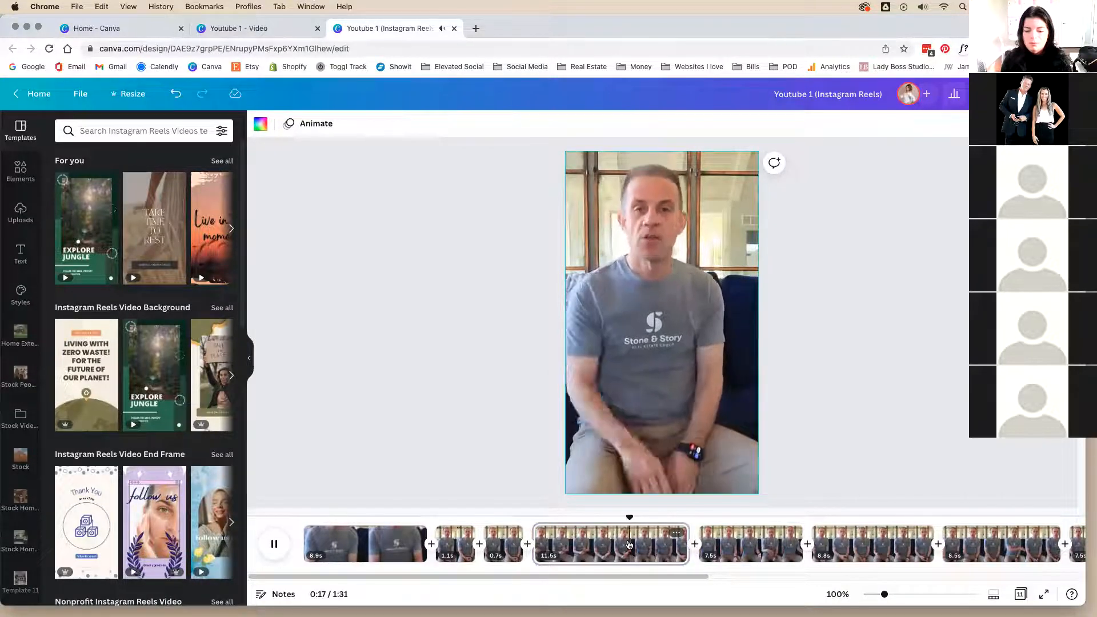
Step: Split the 11.5-second page at about 0:19 and delete its 2.8-second end part, keeping the first 8.6 seconds
left_click(628, 544)
left_click(640, 544)
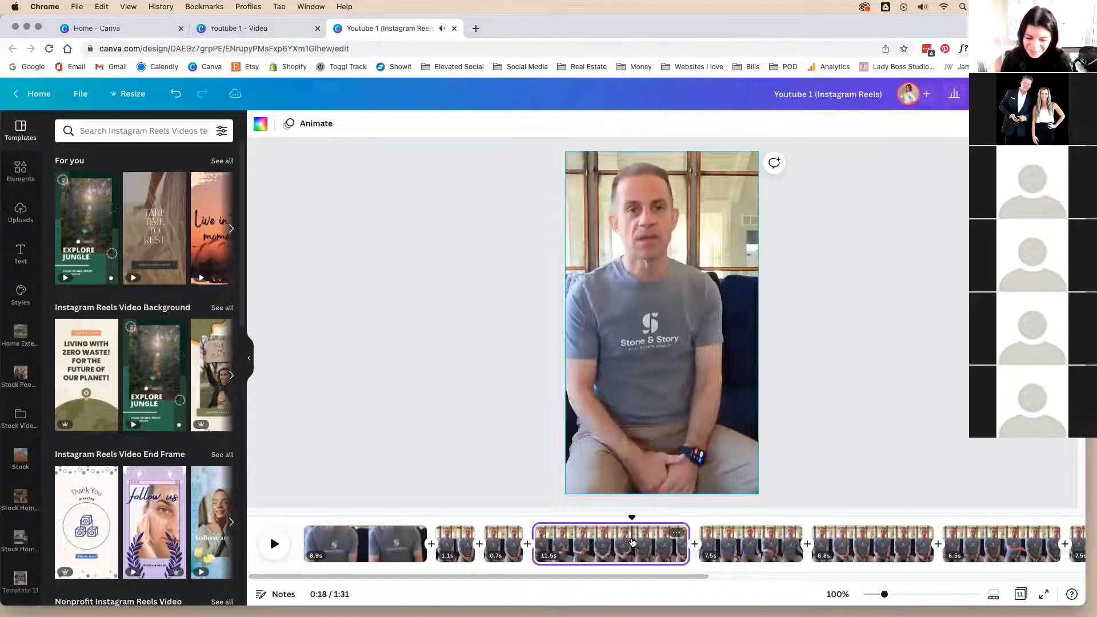
key("space")
left_click(634, 543)
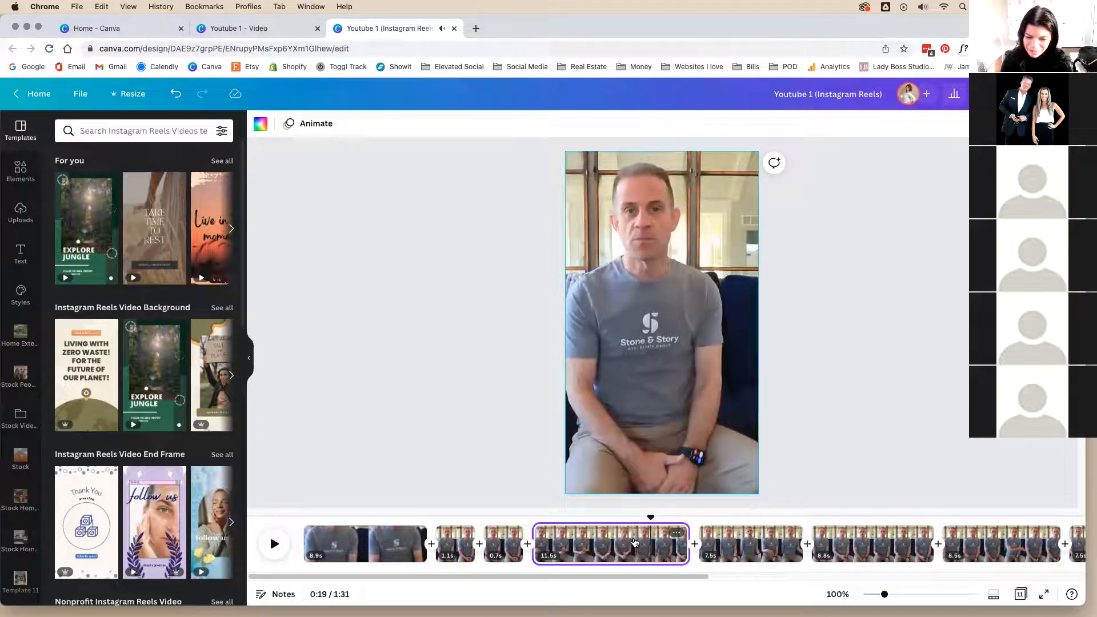
right_click(653, 544)
left_click(697, 485)
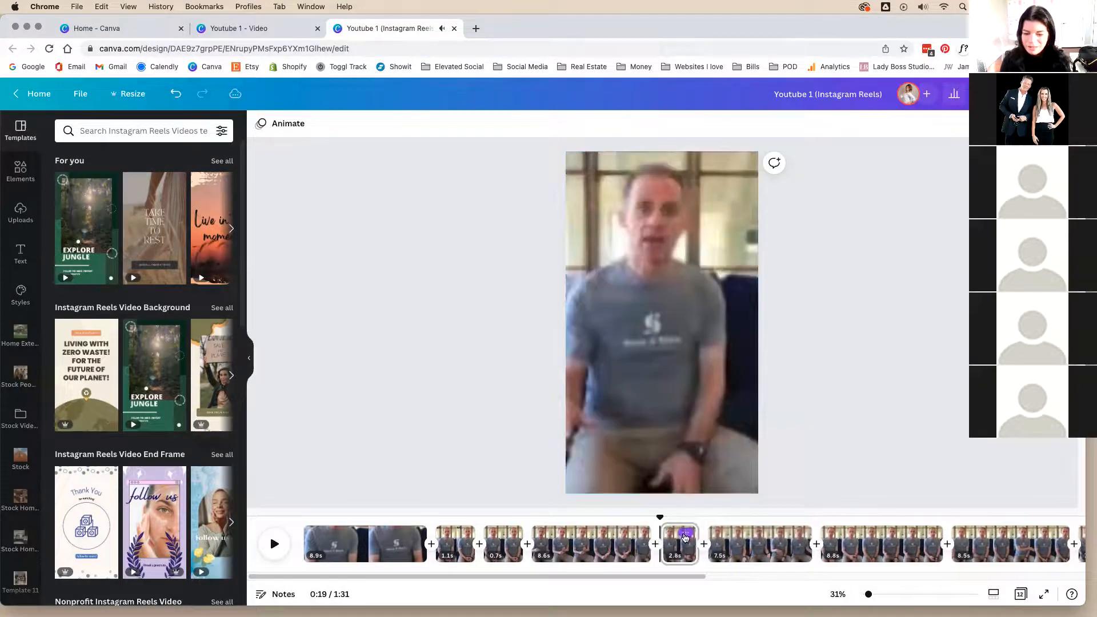
key("Delete")
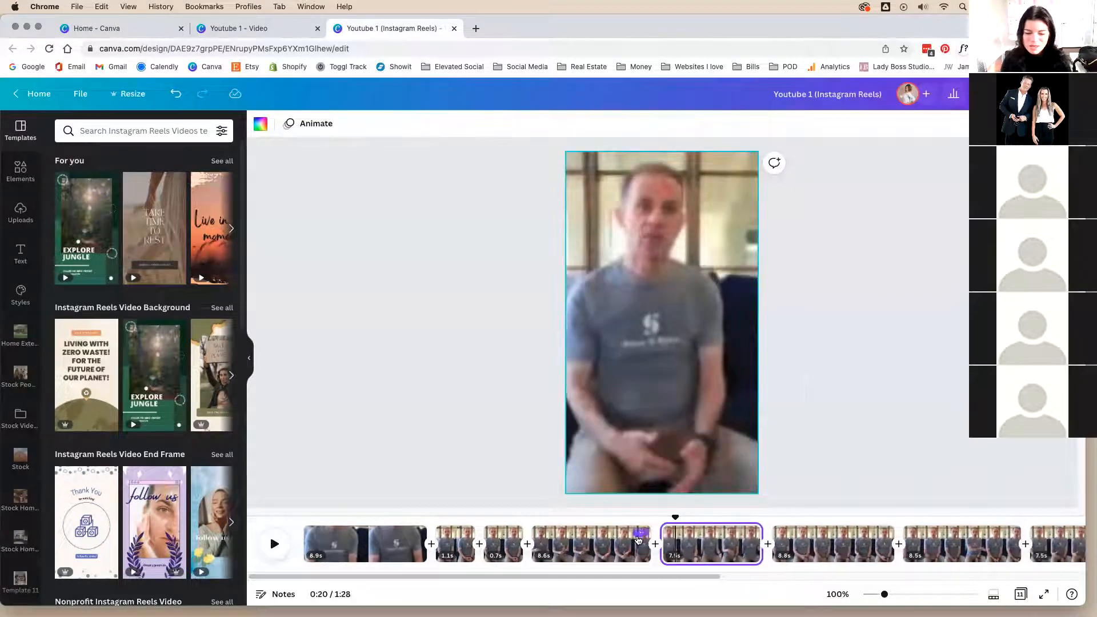
Step: Review playback from the end of the 8.6-second page and split the following 7.5-second page at about 0:21
left_click(637, 537)
left_click(638, 550)
left_click(631, 557)
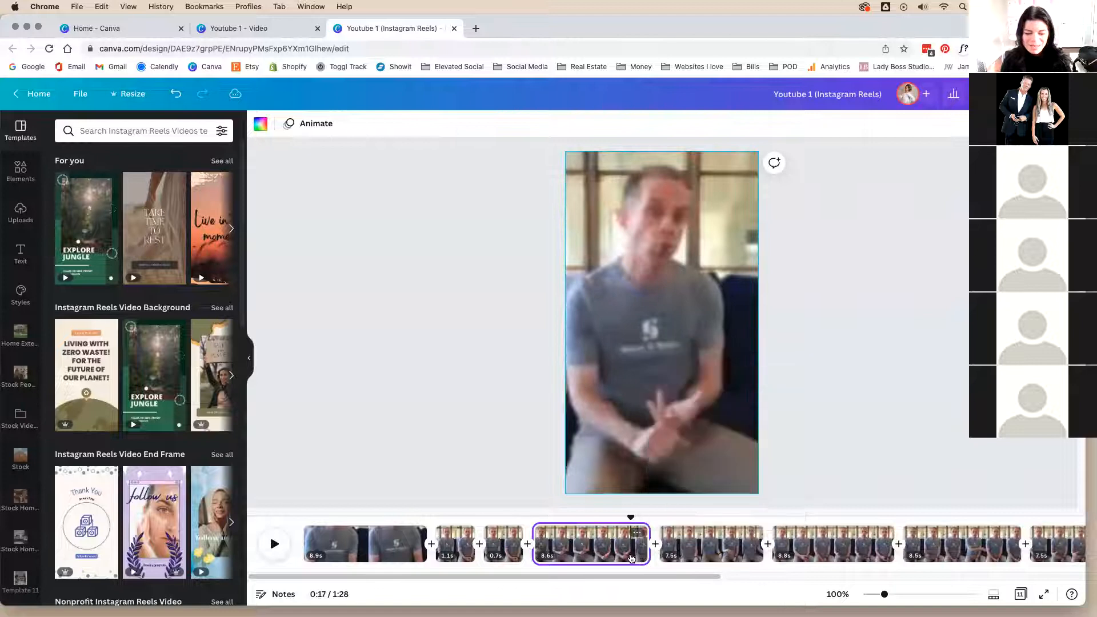
key("space")
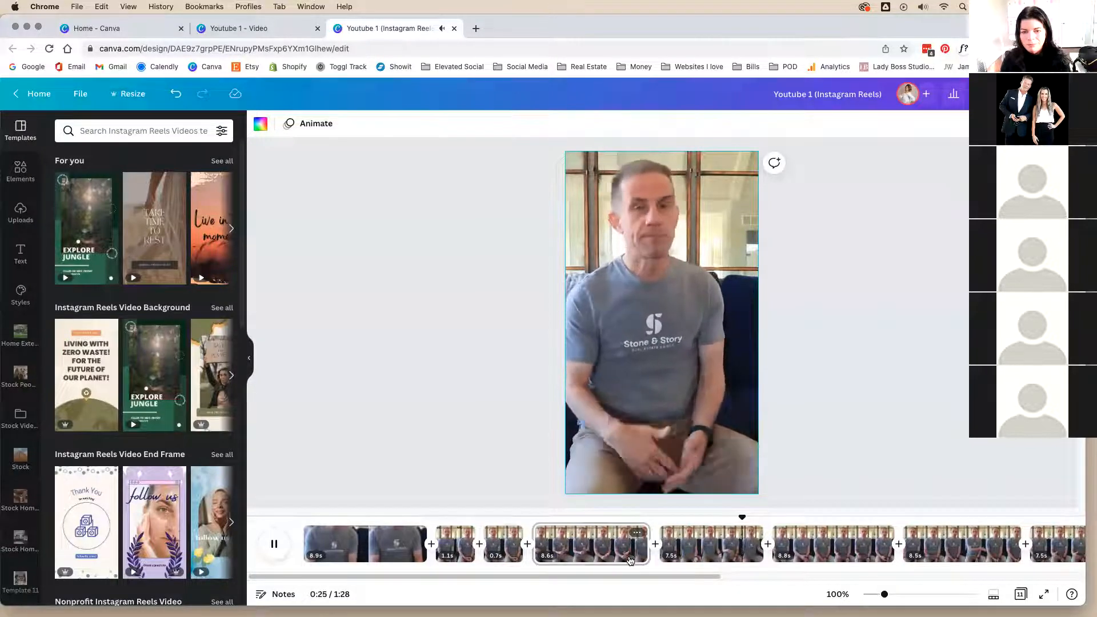
left_click(665, 540)
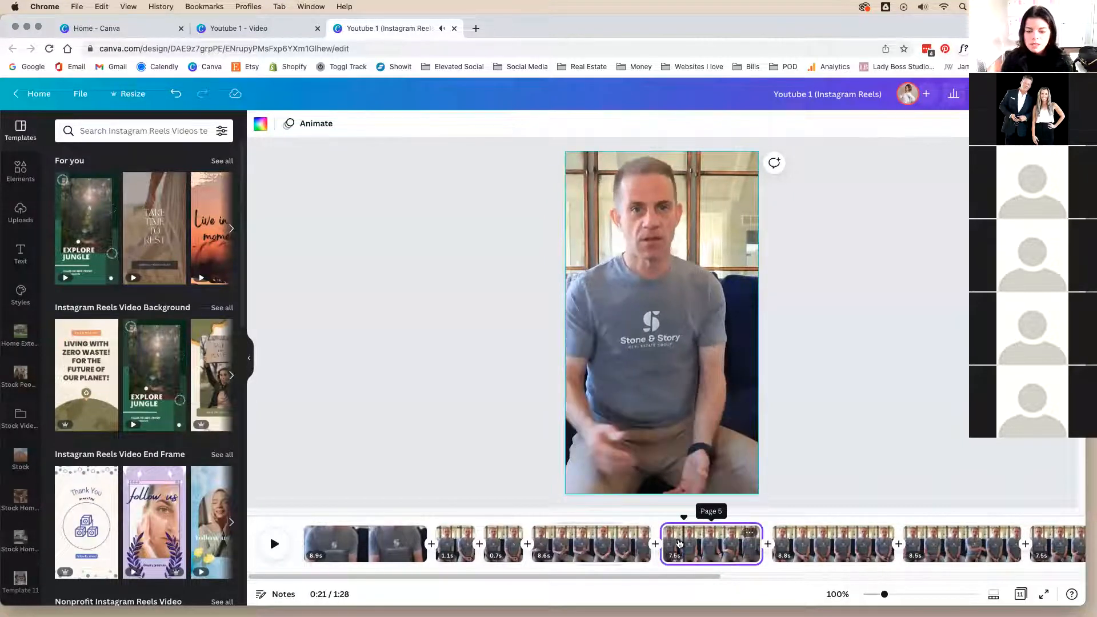
right_click(679, 543)
left_click(701, 483)
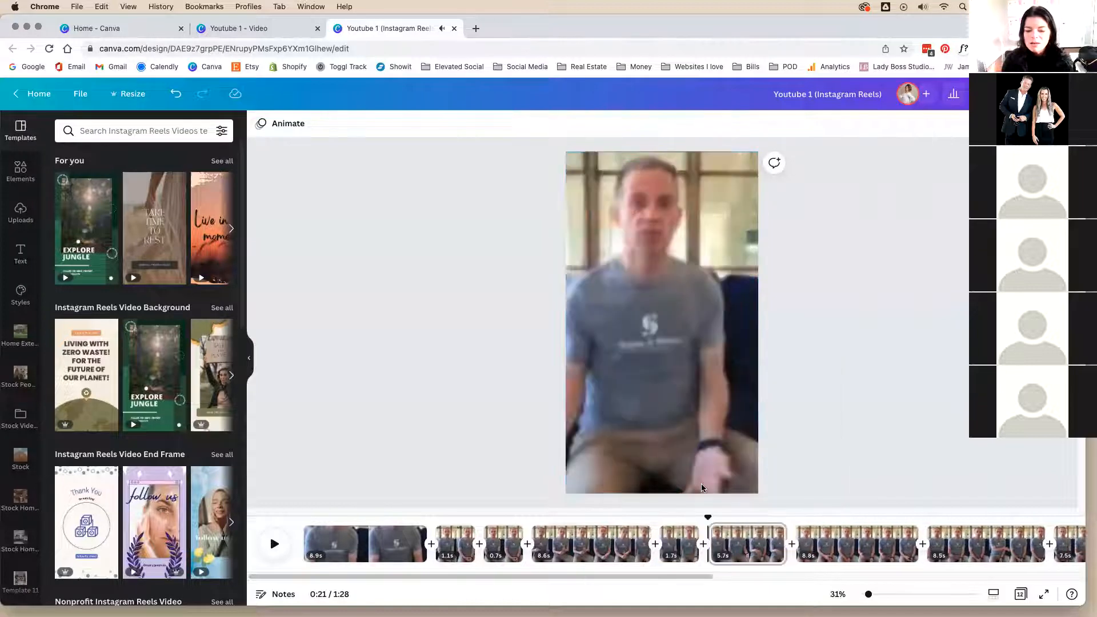
Step: Play the 5.7-second page and split it at about 0:25 into 4.0-second and 1.7-second pages
left_click(277, 542)
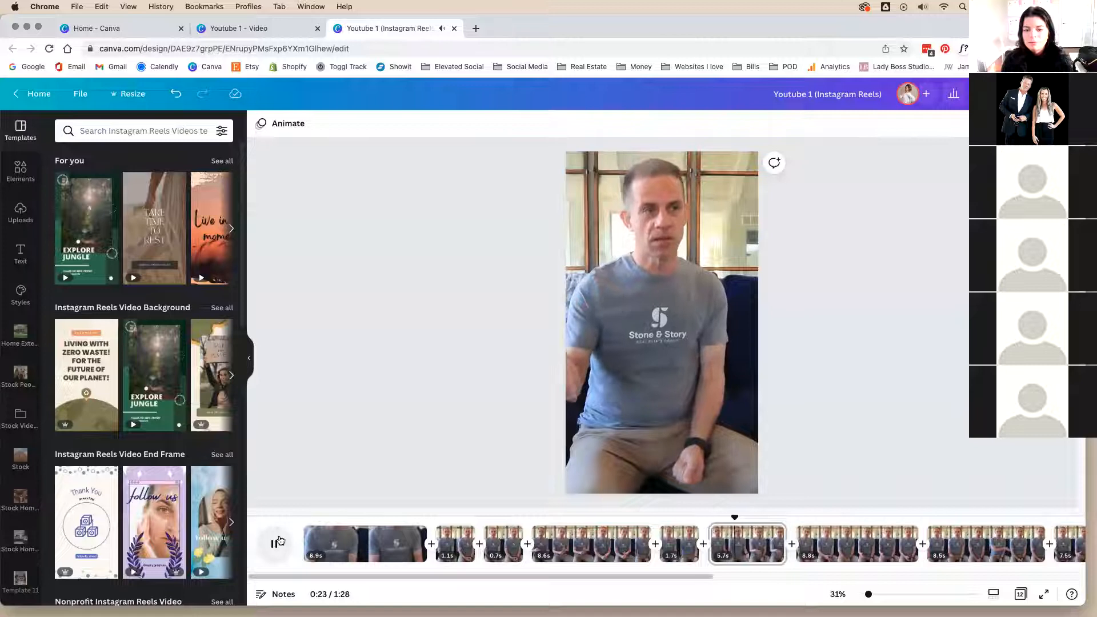
left_click(279, 540)
left_click(773, 534)
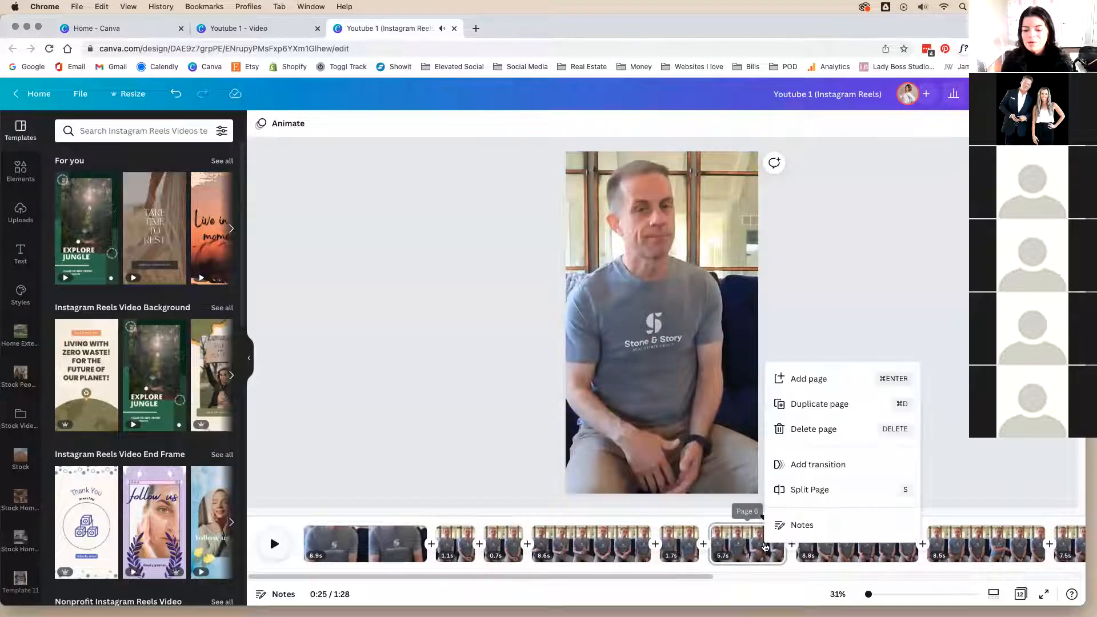
left_click(788, 492)
Step: Enlarge and reposition the video inside the frame of the 4.0-second page for a close-up of the speaker's face and chest
left_click(727, 535)
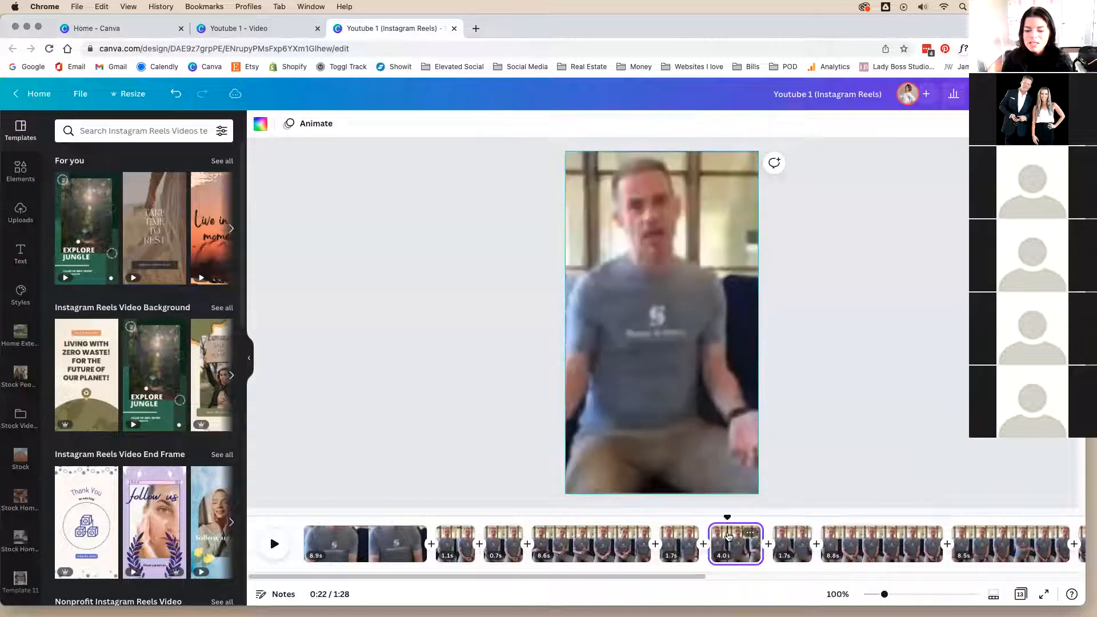
double_click(679, 302)
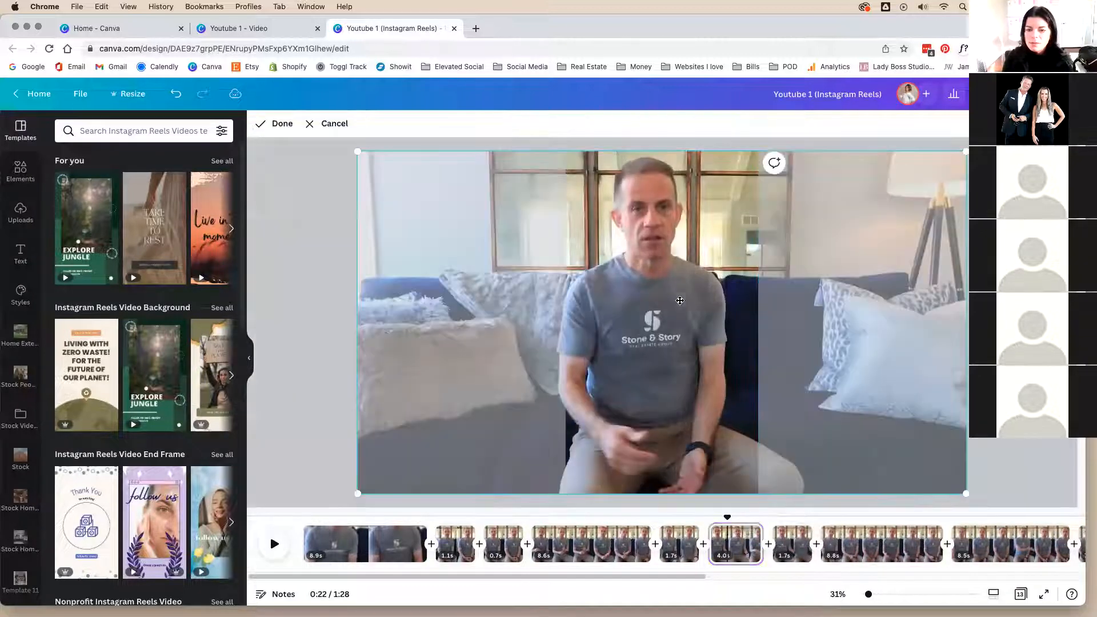
left_click_drag(965, 150, 1093, 22)
left_click_drag(863, 347, 745, 354)
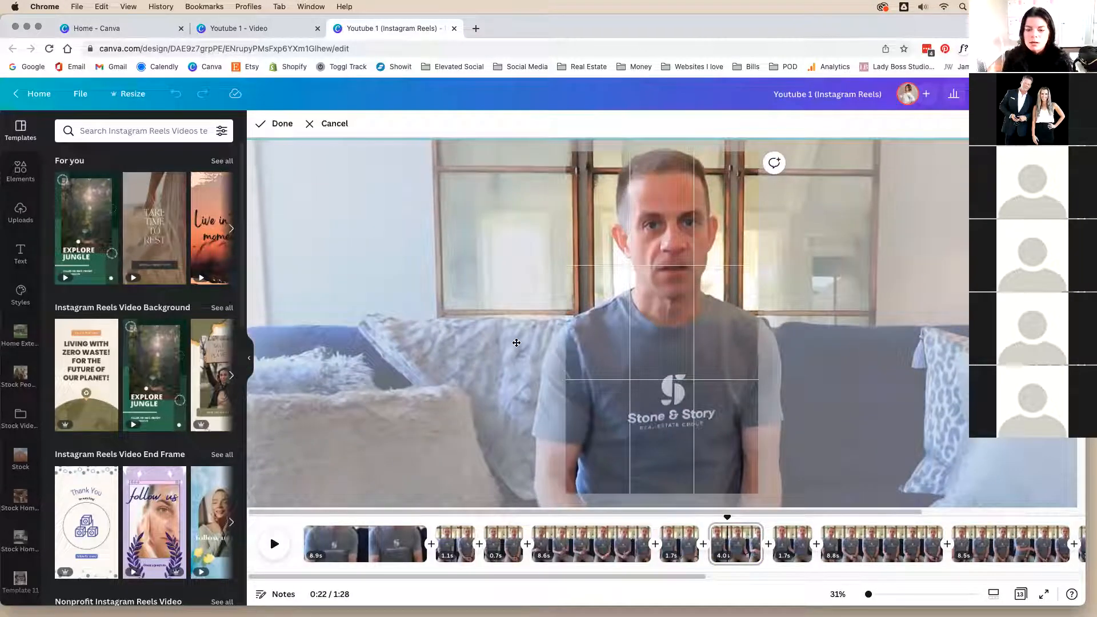
left_click(275, 125)
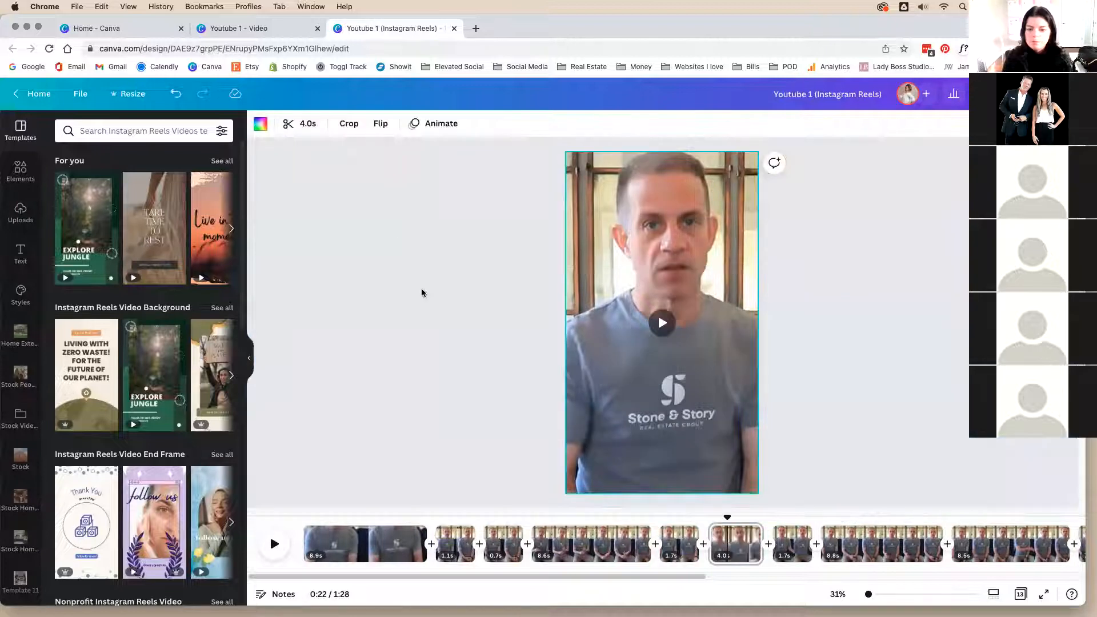
Step: Play back from the end of the 8.6-second page through the close-up page into the 8.8-second page
left_click_drag(726, 521, 641, 525)
left_click(642, 527)
key("space")
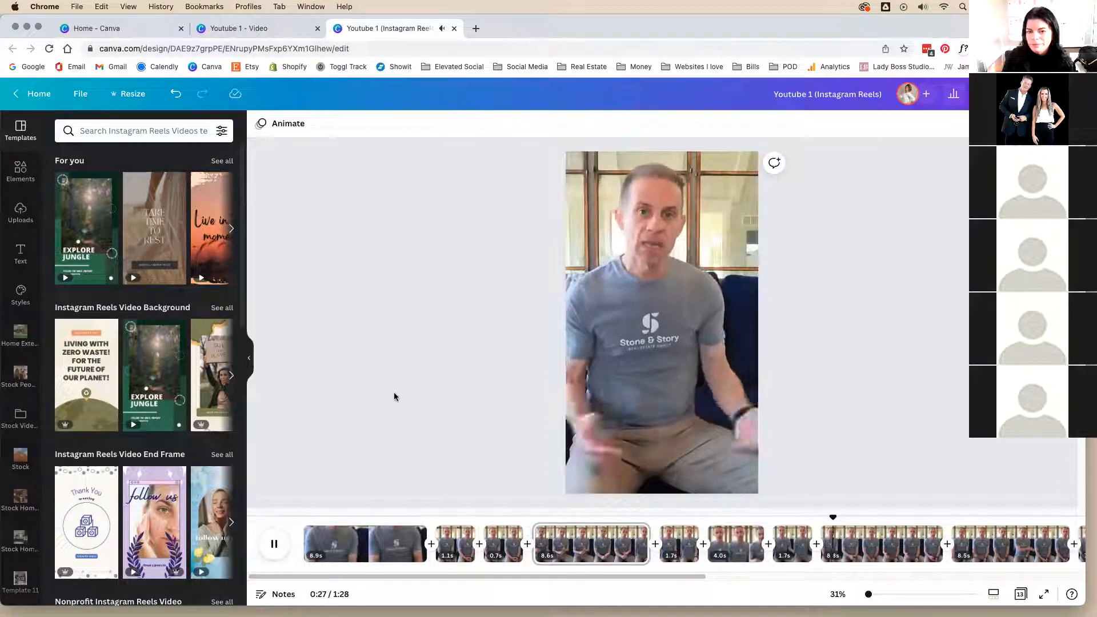
key("space")
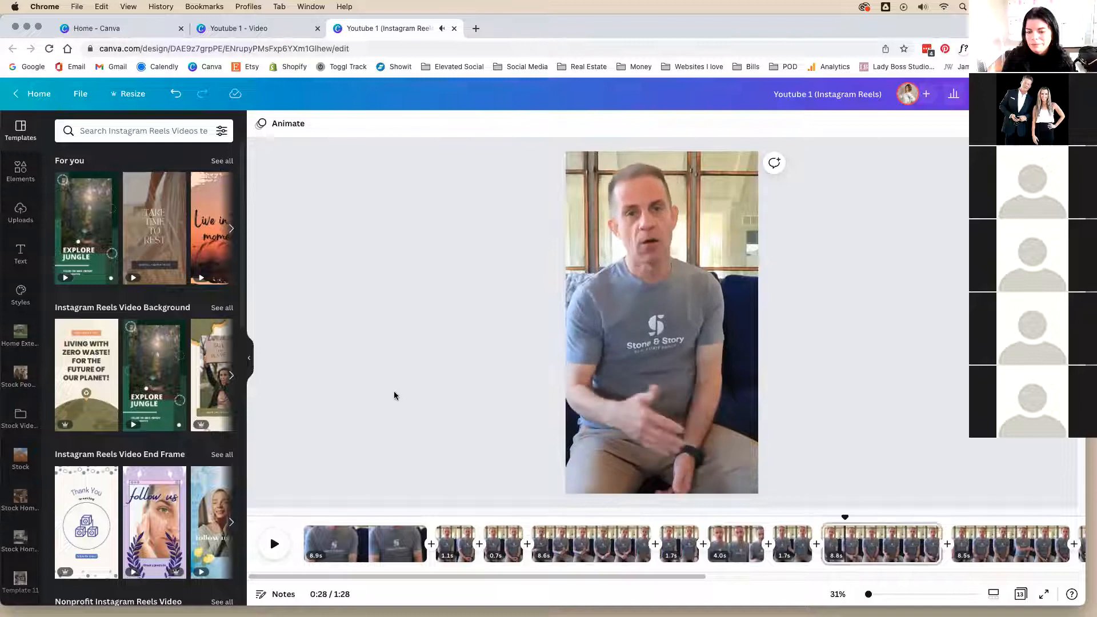
Step: Shift the video sideways inside the frame of the 8.8-second page to centre the speaker
left_click(849, 549)
left_click(886, 550)
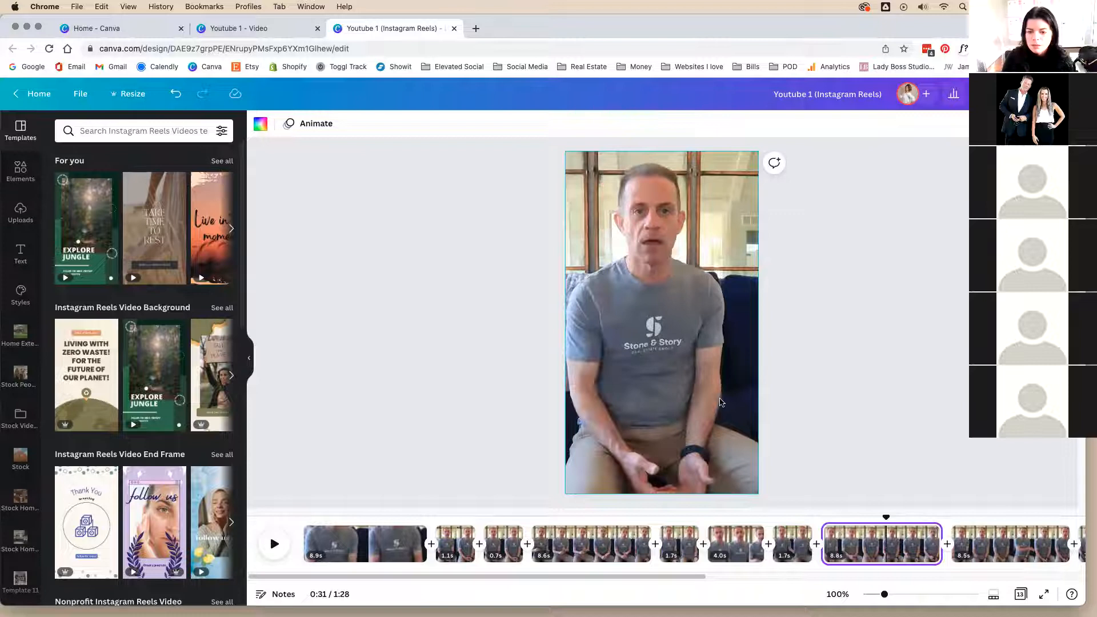
double_click(718, 398)
left_click_drag(654, 347, 682, 347)
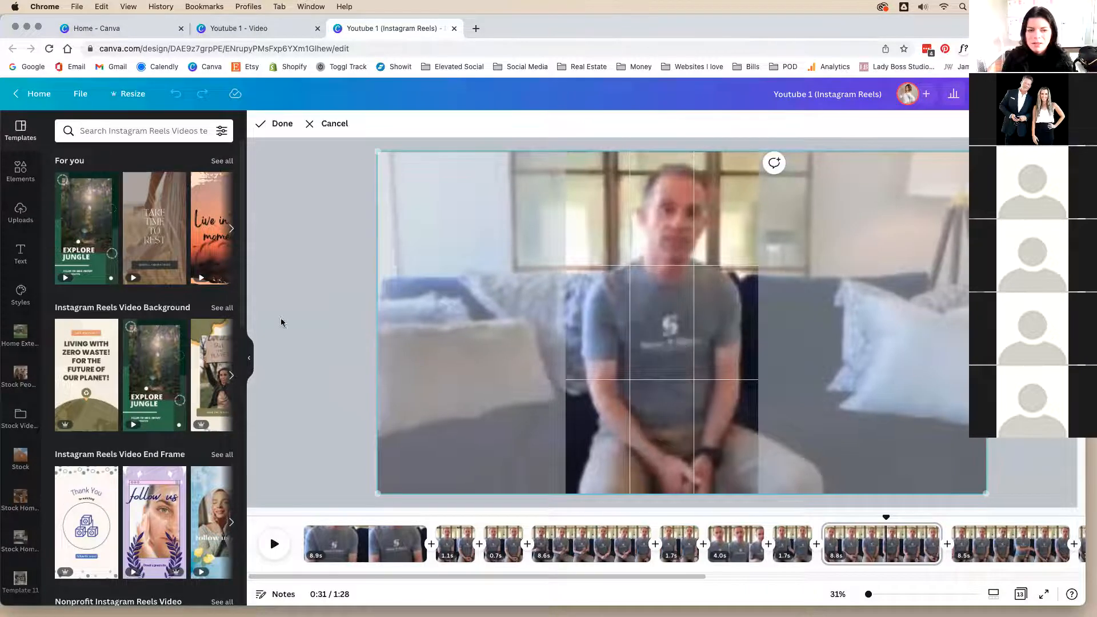
left_click(282, 289)
left_click(281, 289)
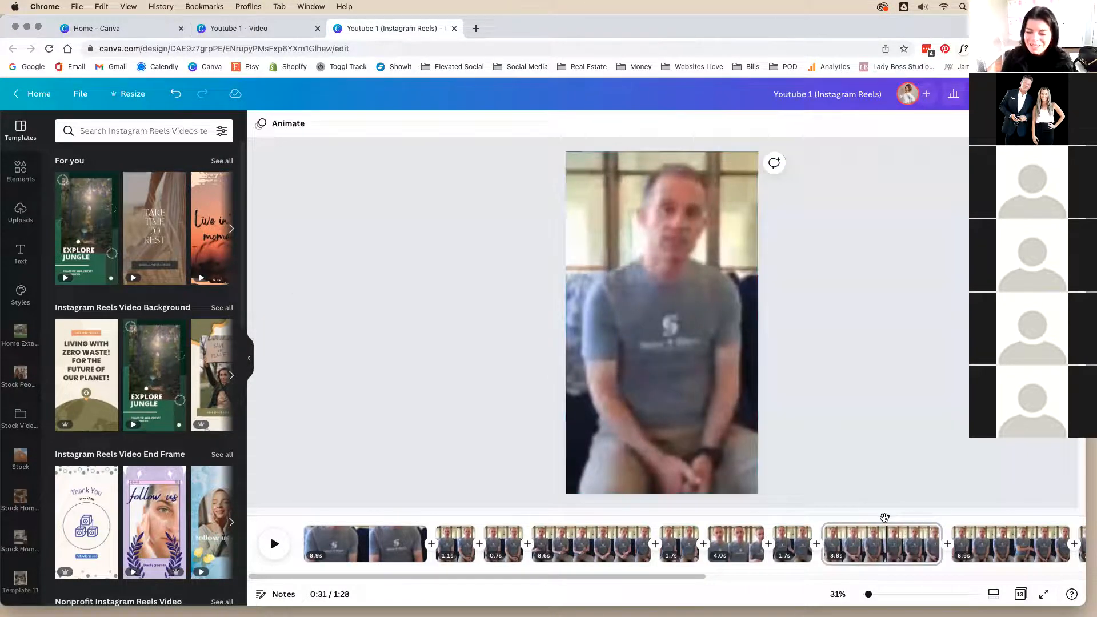
Step: Play back from the 4.0-second close-up page and recentre the speaker in the following 1.7-second page
left_click(743, 518)
key("space")
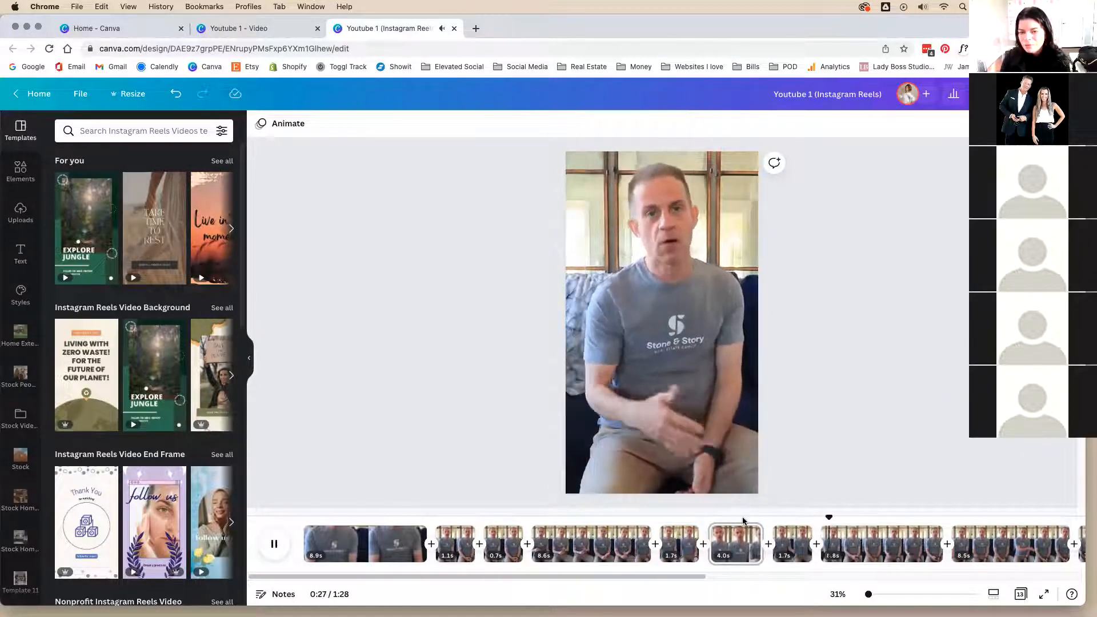
left_click(791, 541)
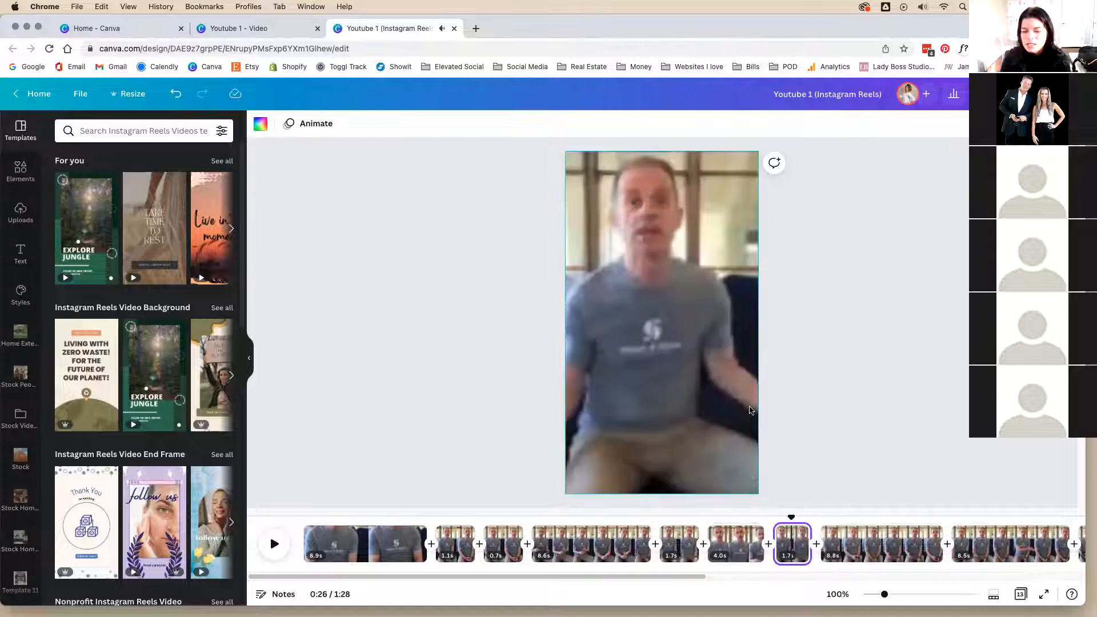
left_click(875, 547)
left_click(789, 547)
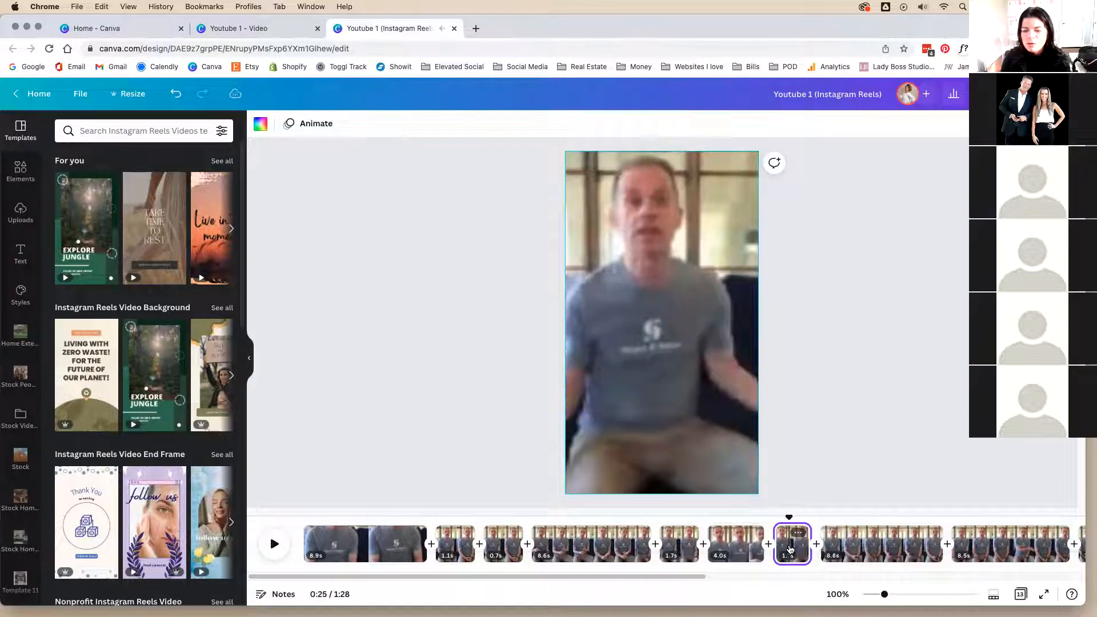
double_click(724, 396)
left_click_drag(724, 395, 725, 395)
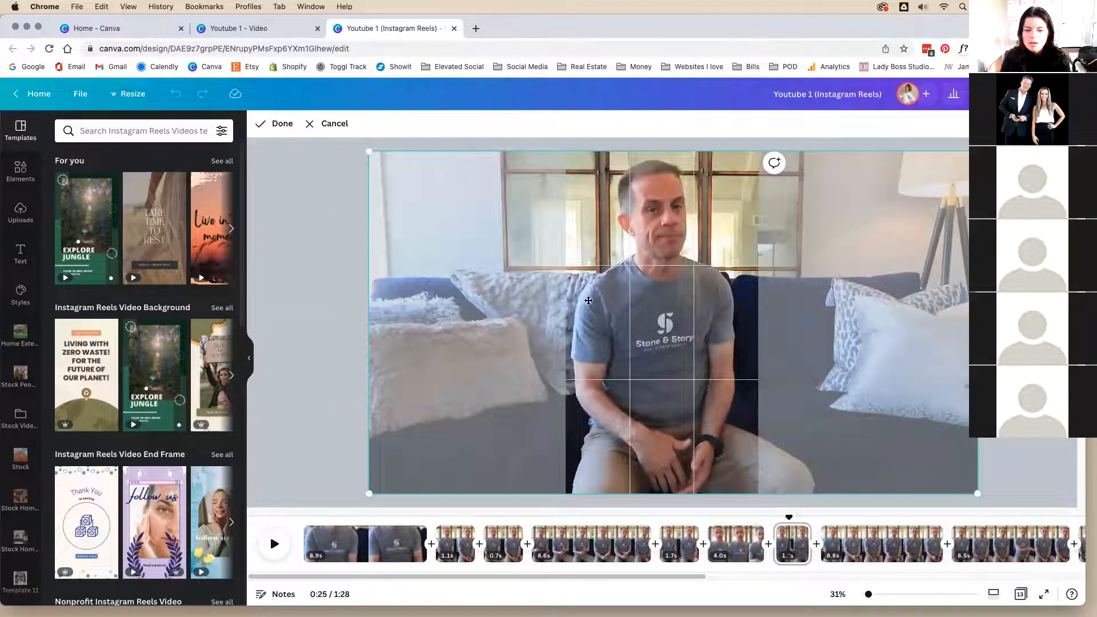
left_click(328, 272)
Step: Play through the 8.8-second page and recentre the speaker inside the frame of the following 8.5-second page
key("space")
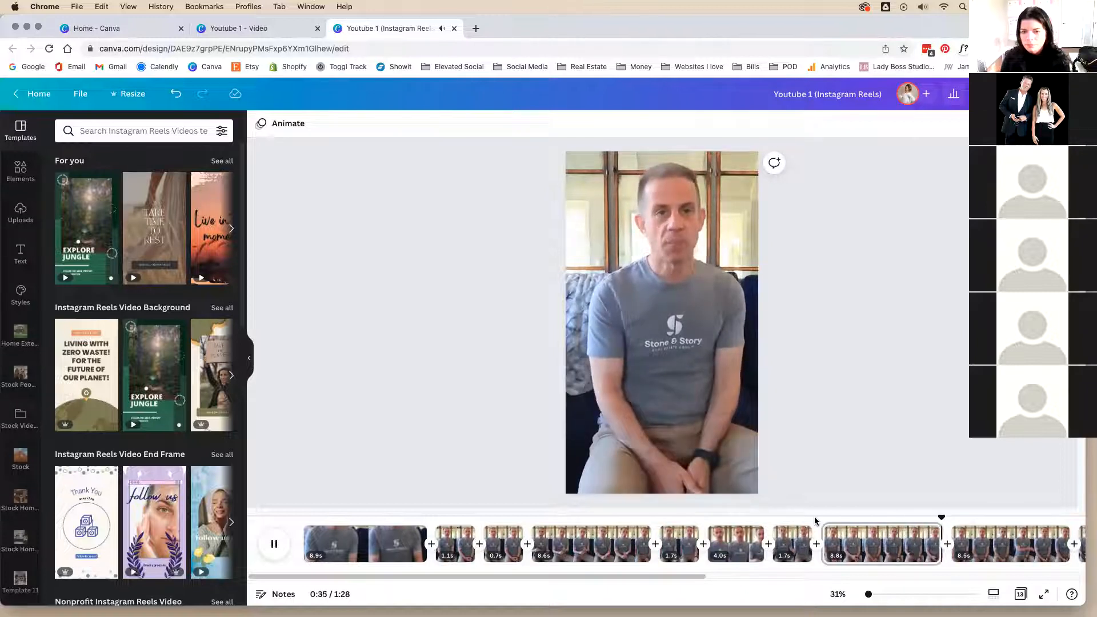
key("space")
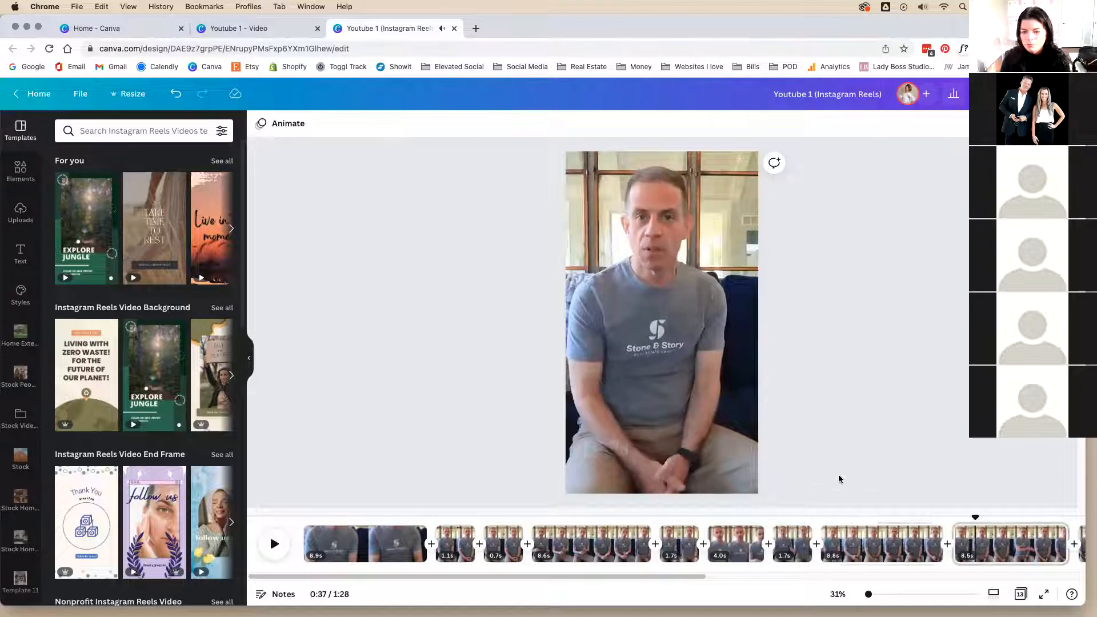
double_click(653, 410)
left_click_drag(652, 408, 663, 407)
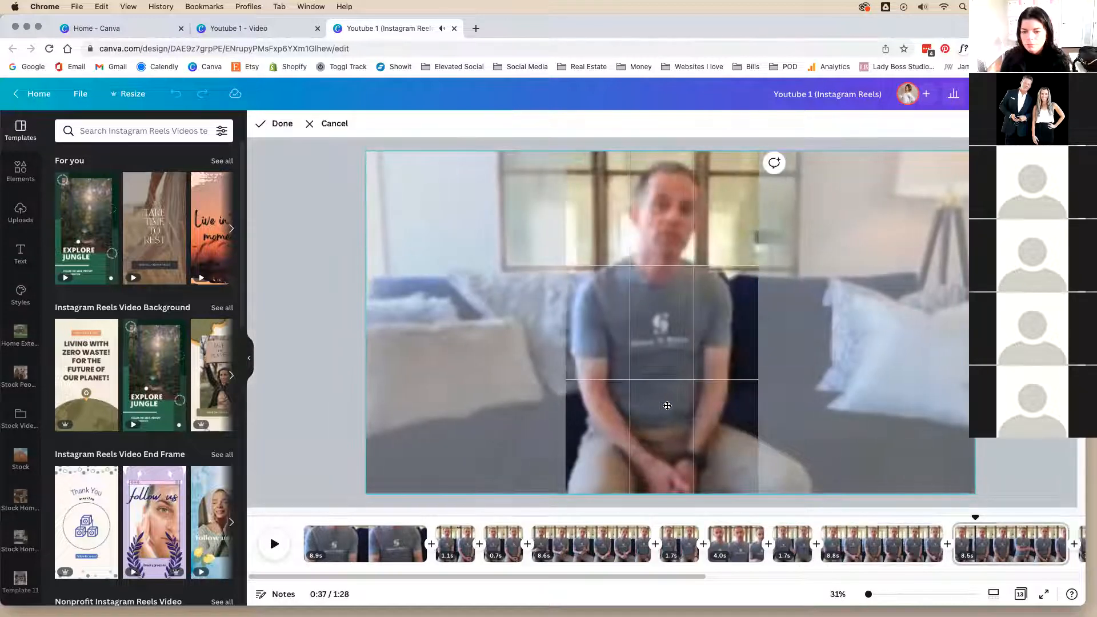
key("Return")
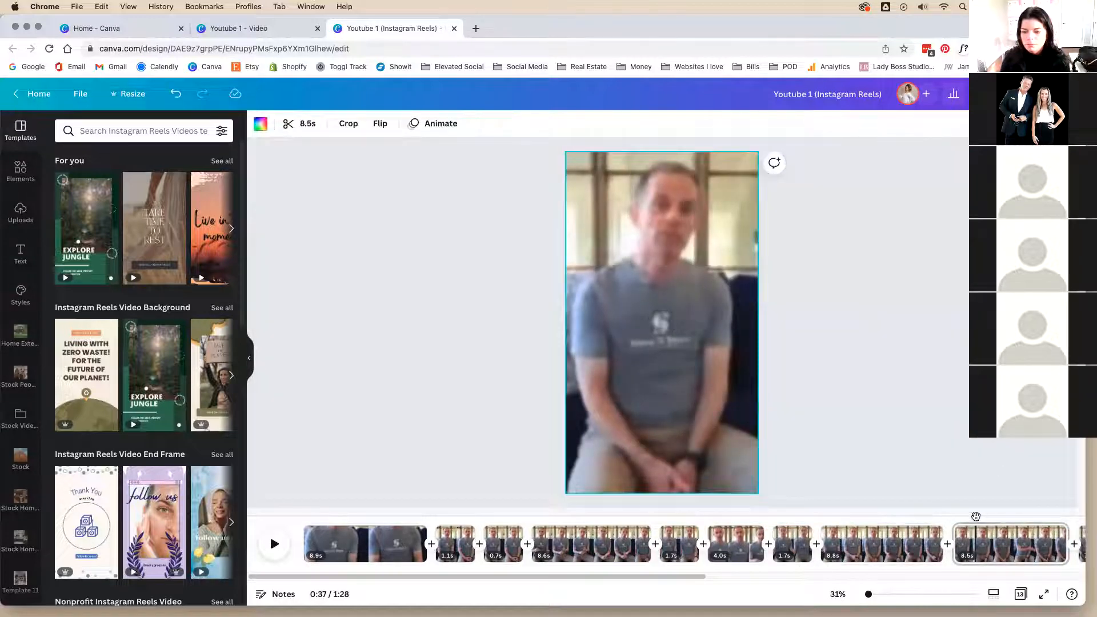
Step: Play through the 8.5-second page and recentre the speaker inside the frame of the following 7.5-second page
key("space")
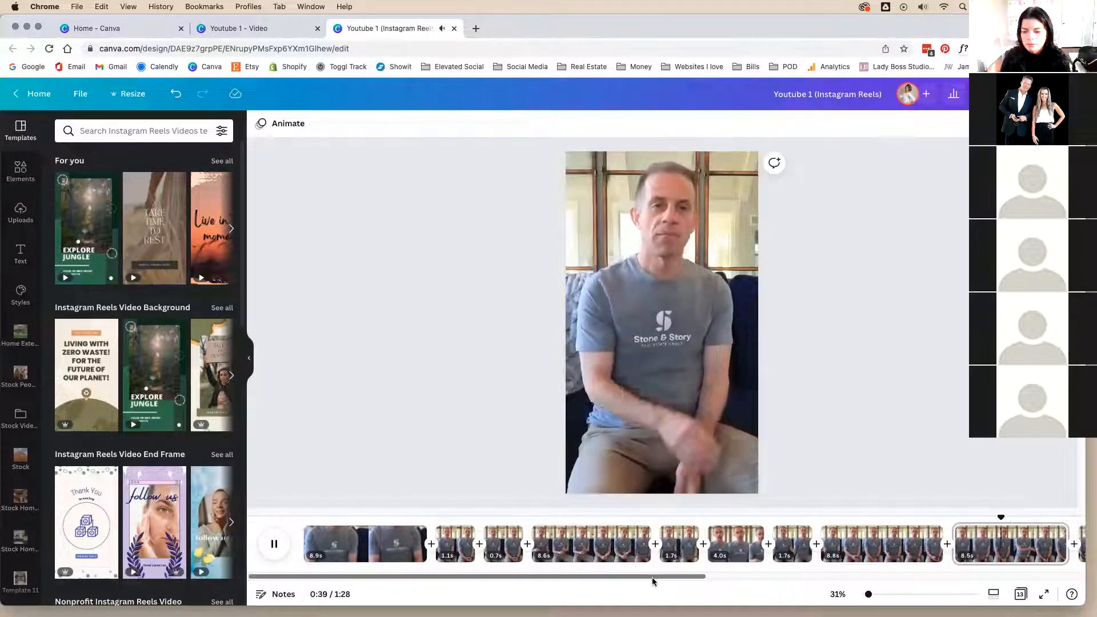
left_click_drag(652, 574, 755, 575)
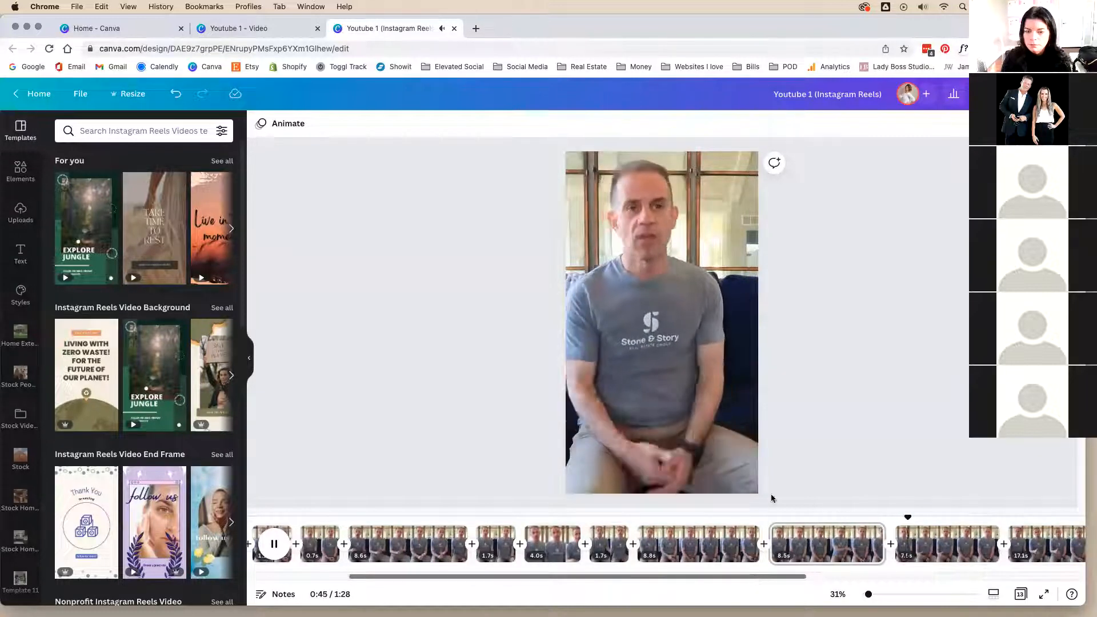
key("space")
left_click(937, 540)
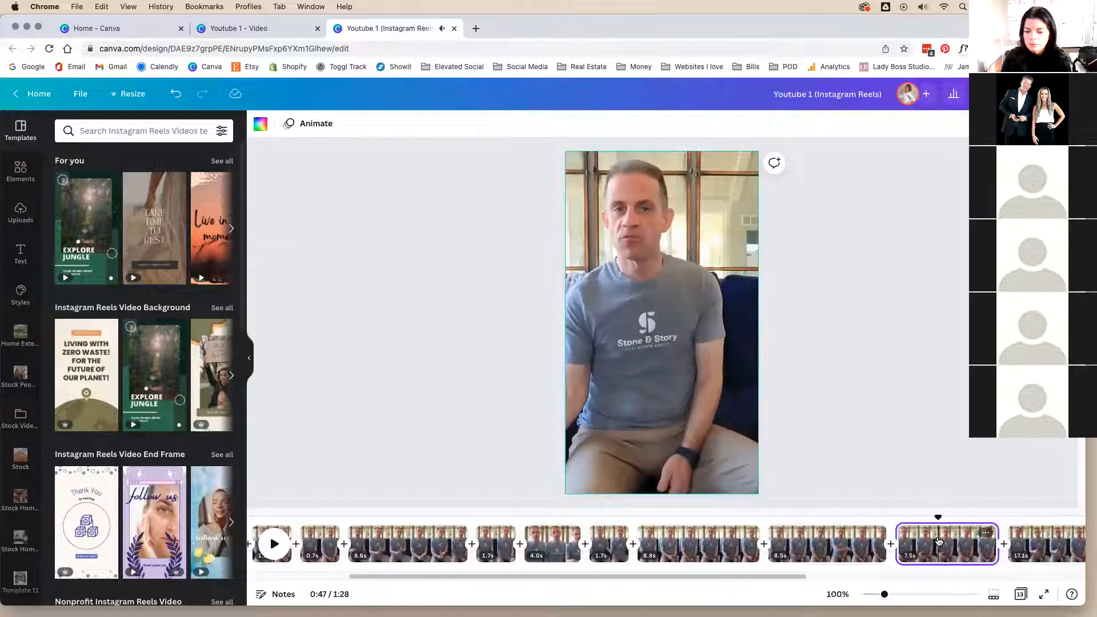
double_click(698, 417)
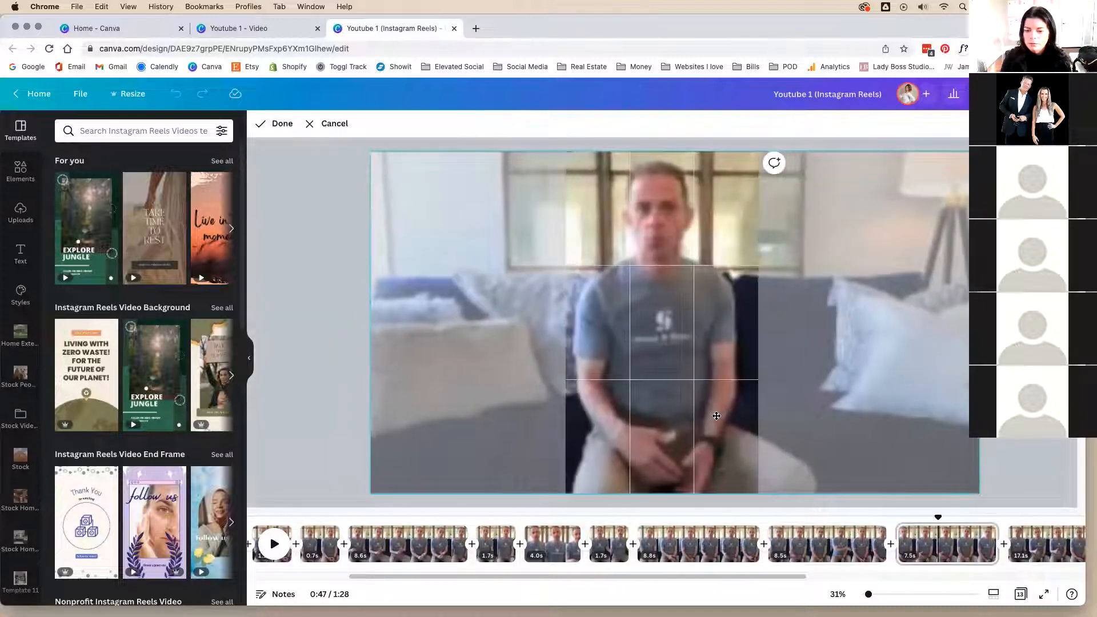
key("Return")
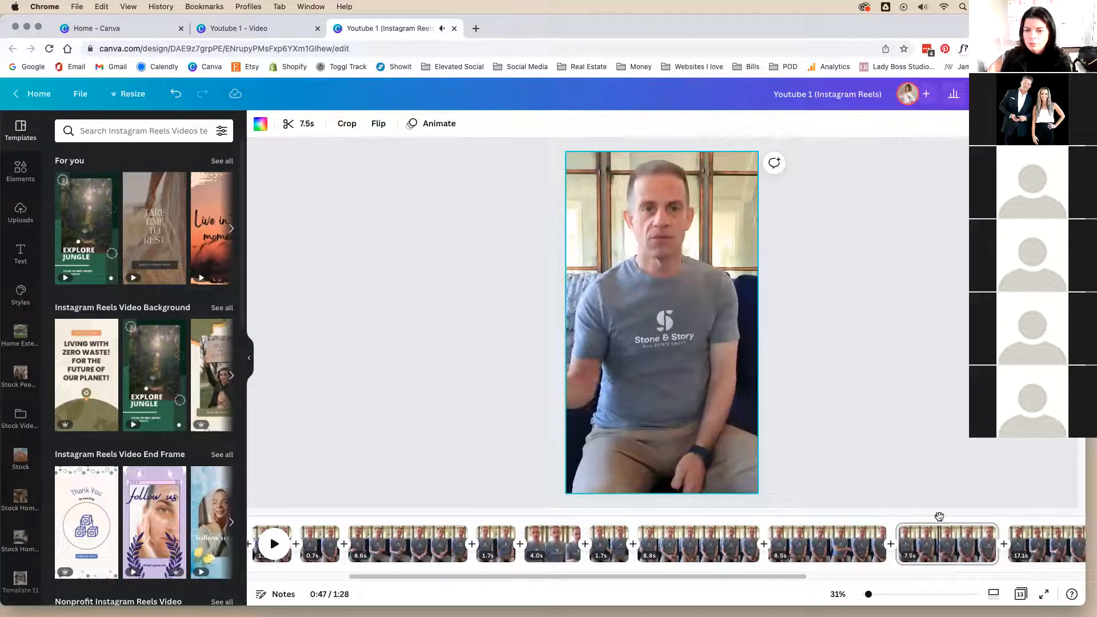
left_click(836, 460)
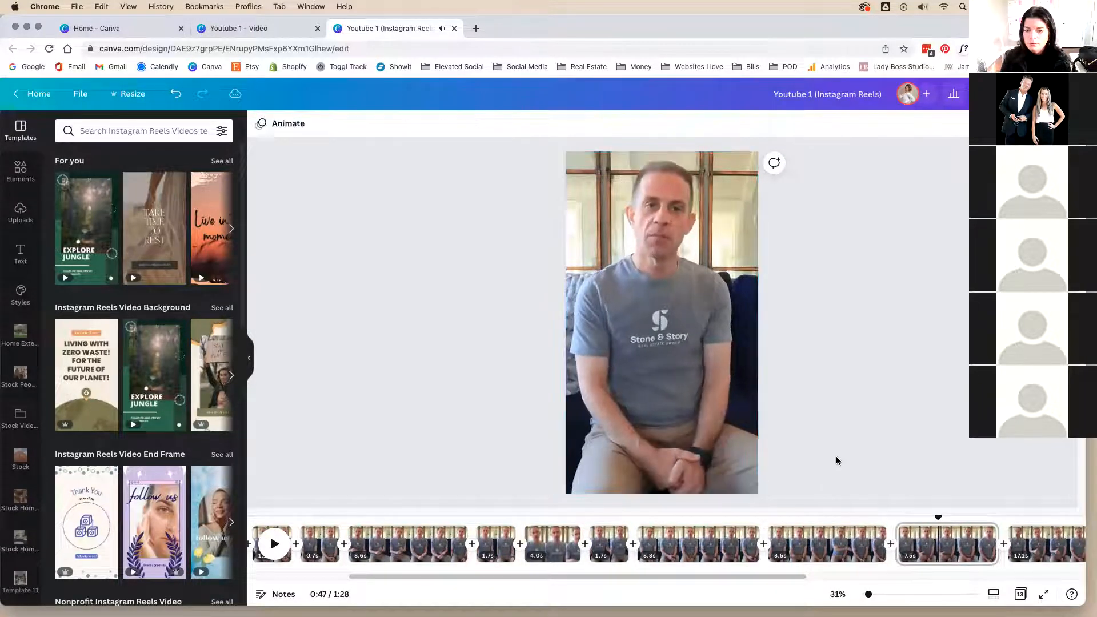
Step: Play the 17.1-second page from its start and split it at about 0:56 into 4.9-second and 12.2-second pages
left_click_drag(772, 576, 912, 575)
left_click(868, 540)
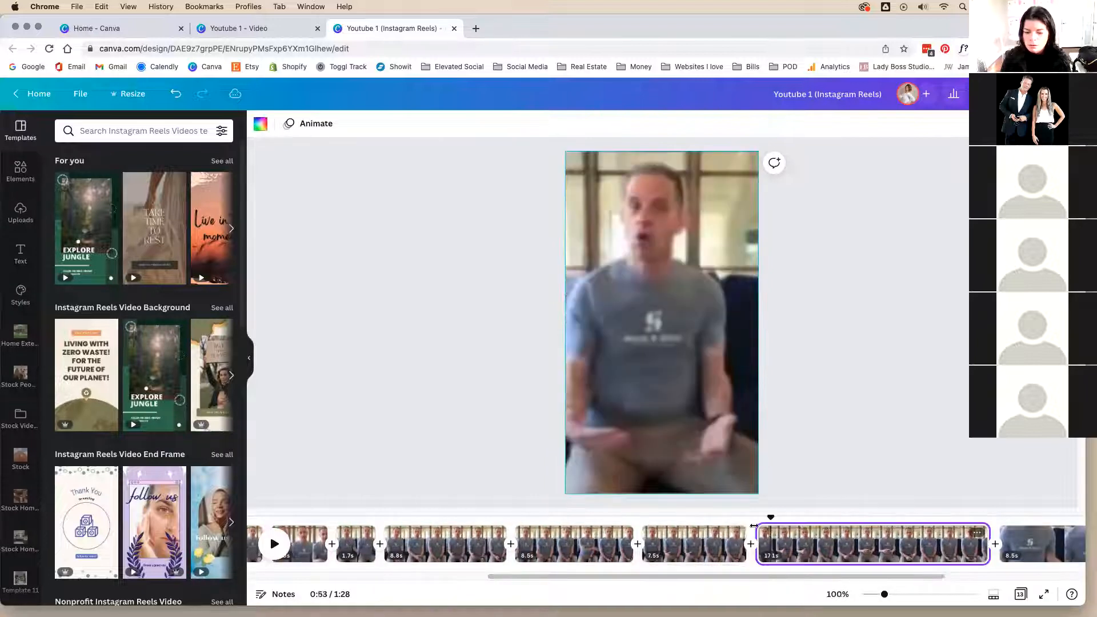
left_click(707, 548)
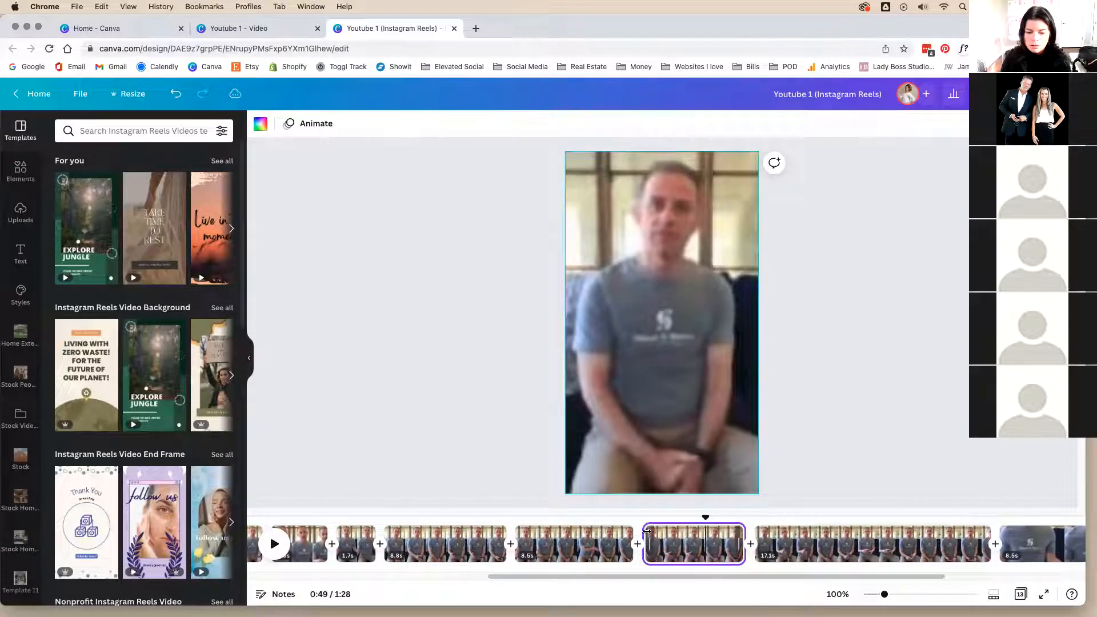
left_click(755, 531)
key("space")
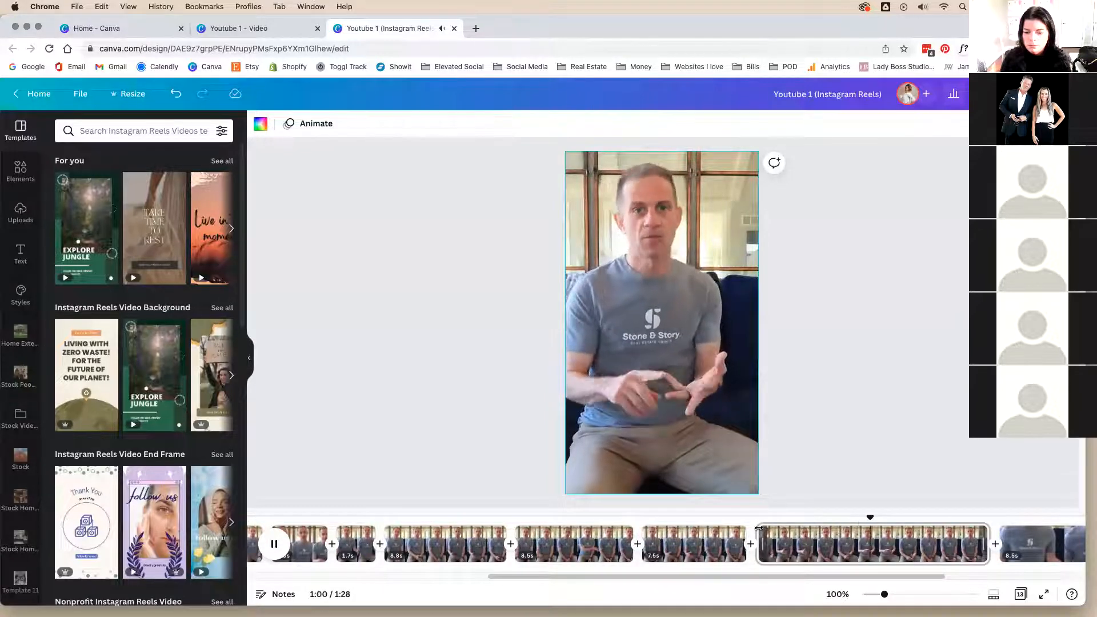
left_click(838, 537)
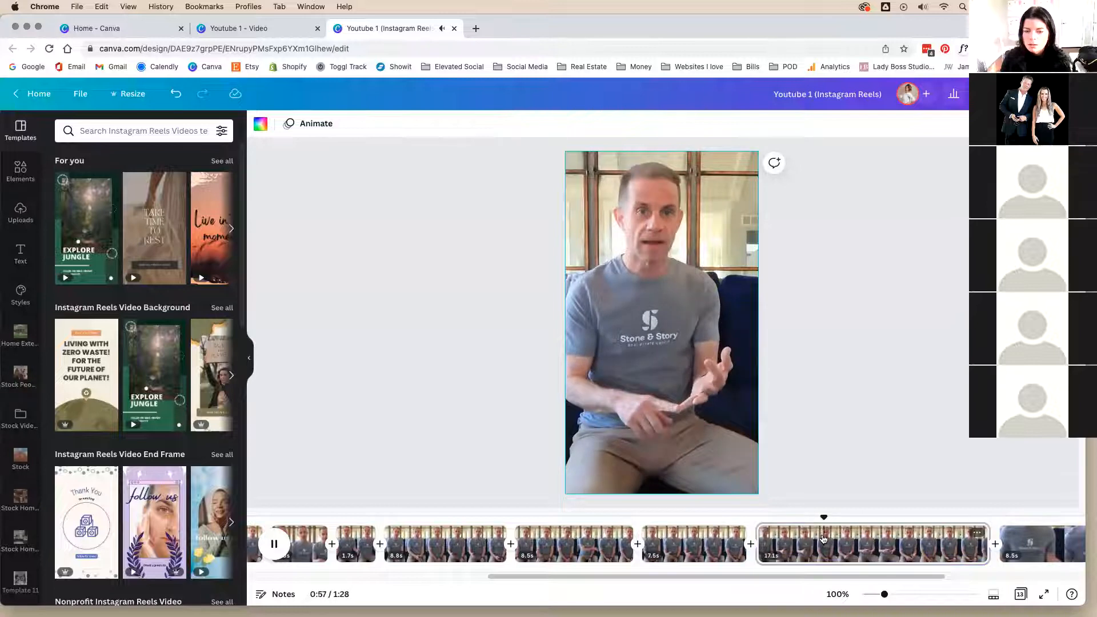
right_click(822, 538)
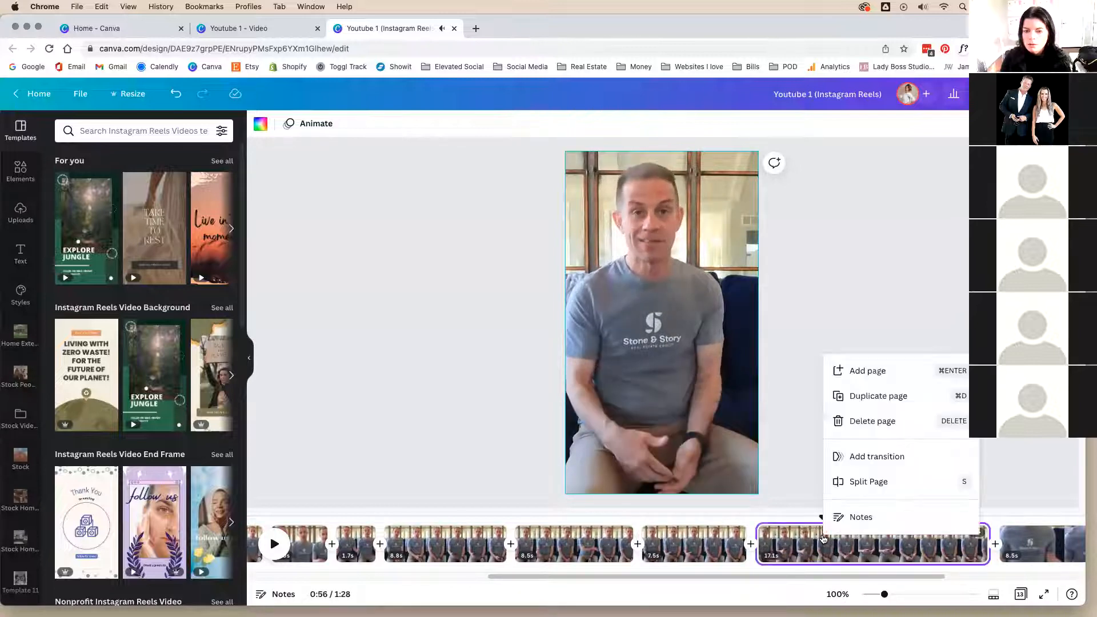
left_click(840, 482)
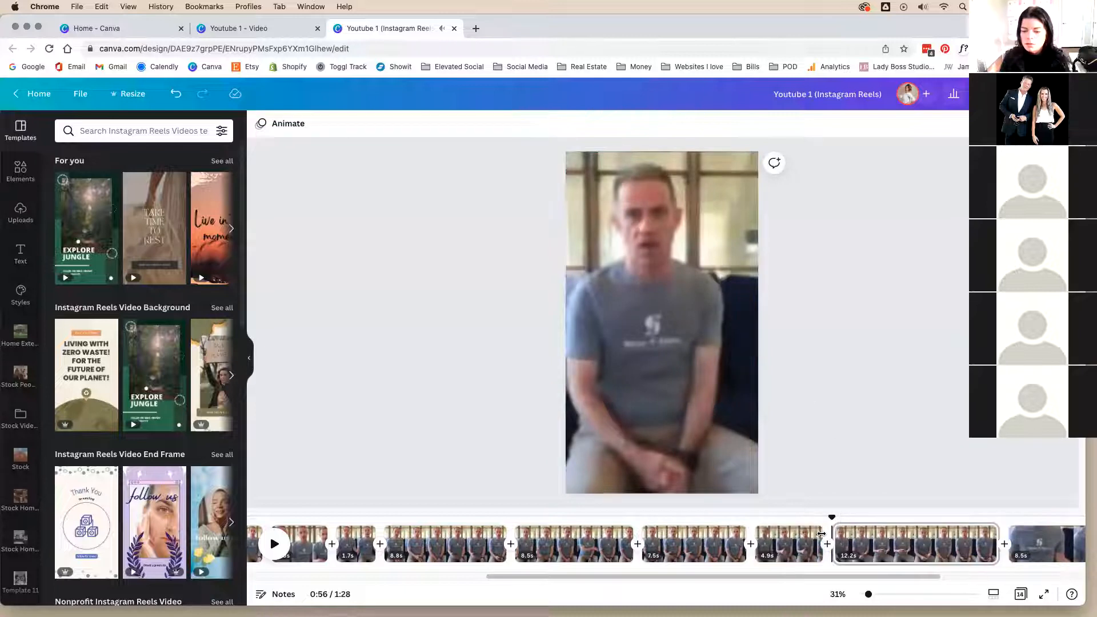
Step: Delete the 4.9-second page and play back from the 7.5-second page across the cut
left_click(795, 545)
key("Delete")
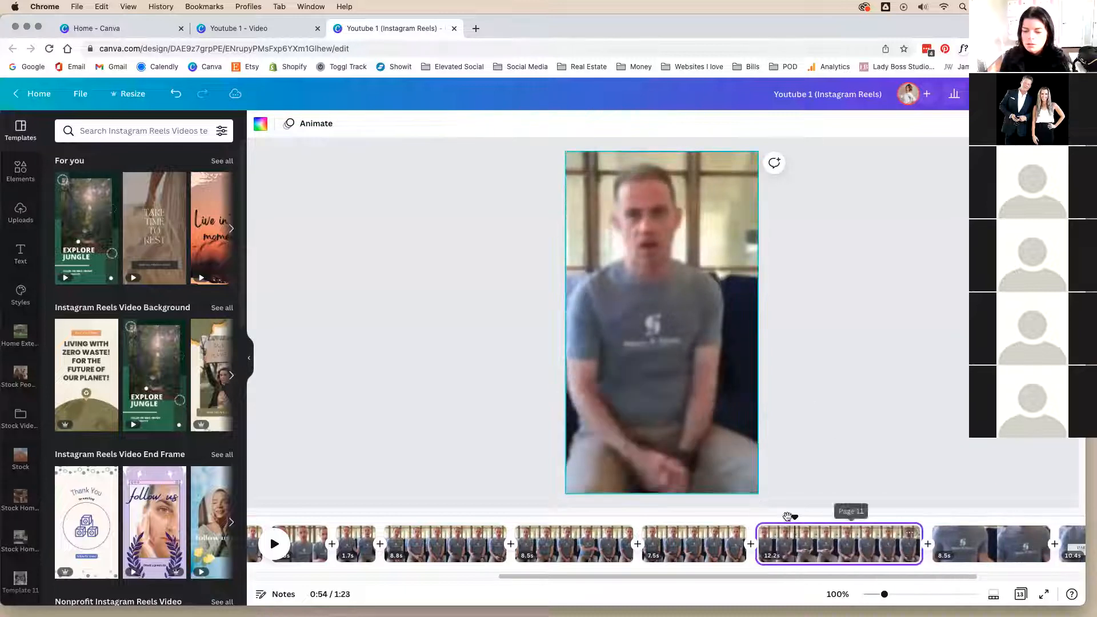
left_click_drag(794, 519, 714, 518)
key("space")
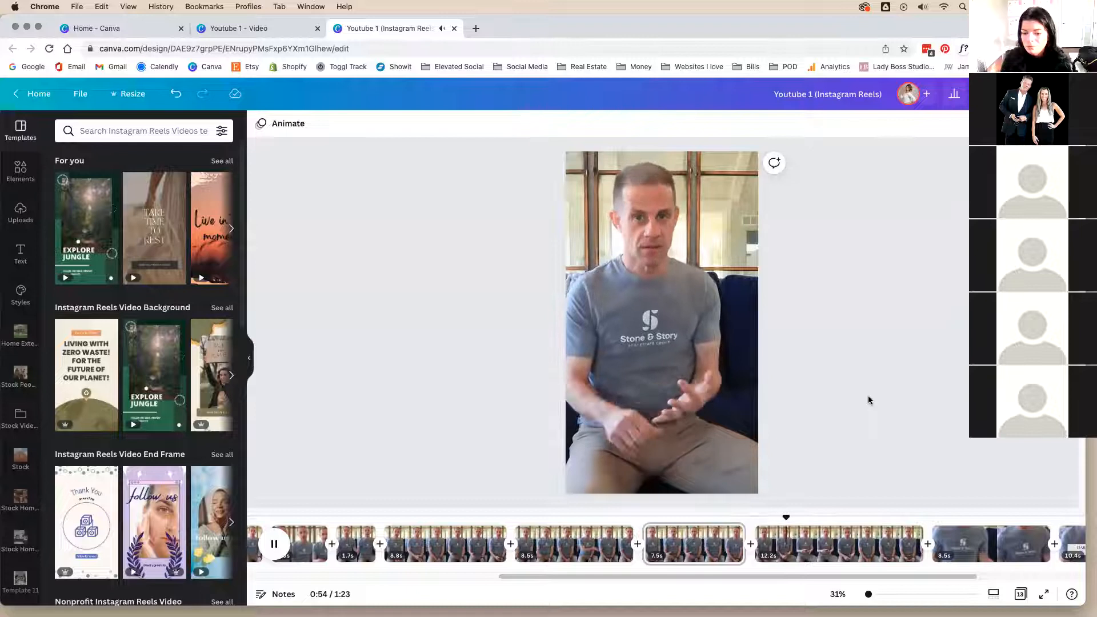
key("space")
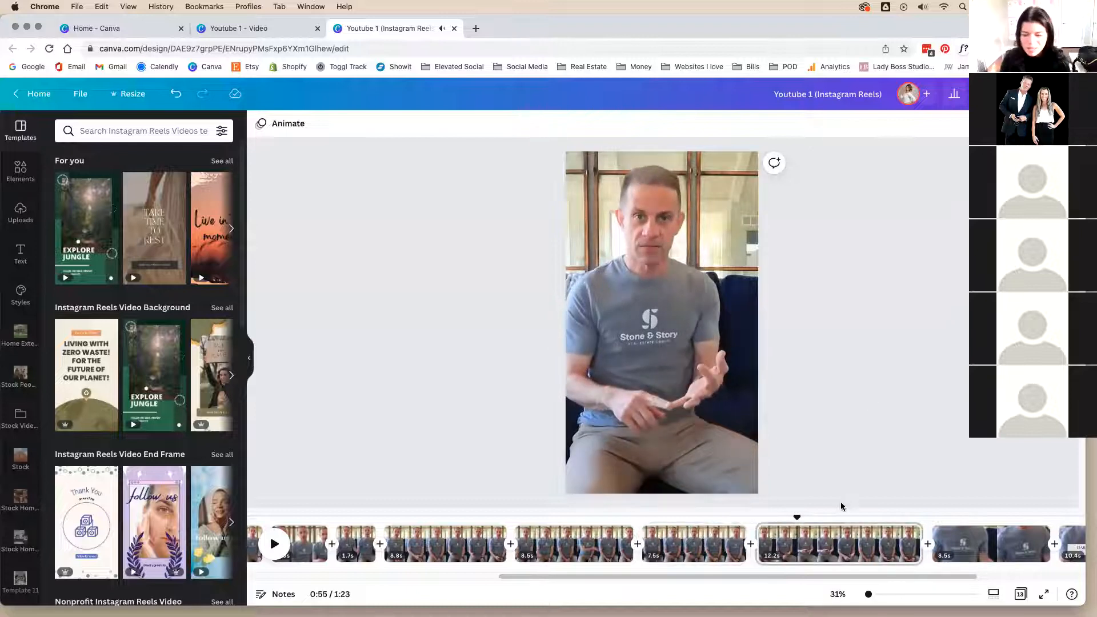
Step: Undo the deletion of the 4.9-second page and the split before it
key("super+z")
key("super+z")
Step: Replay the opening of the 17.1-second page and split it at about 0:53 into 1.4-second and 15.6-second pages
left_click(770, 528)
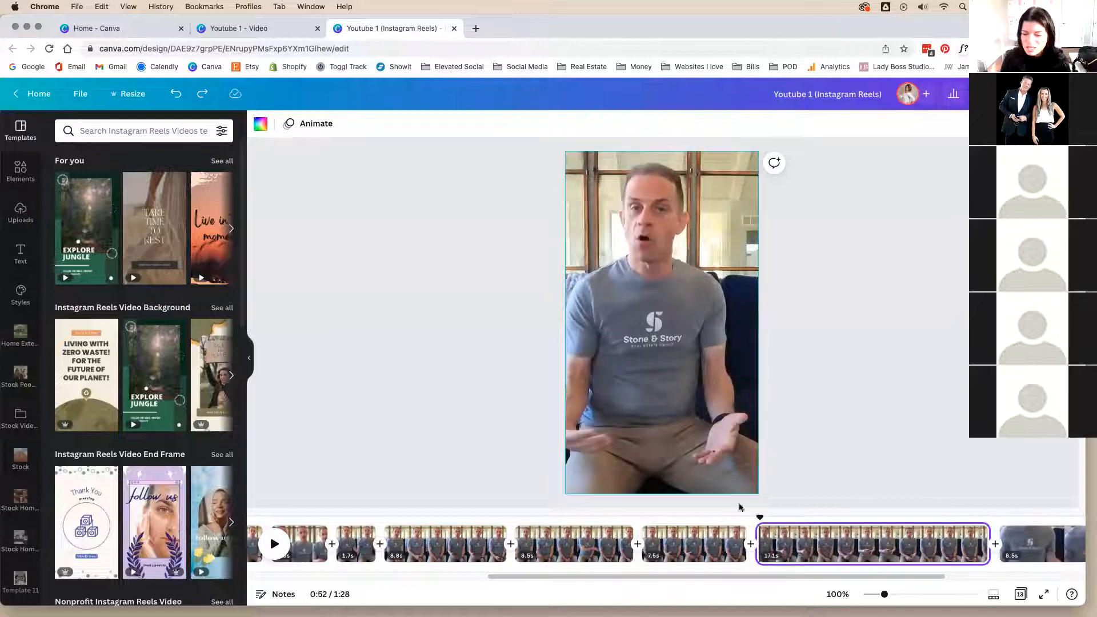
left_click(729, 545)
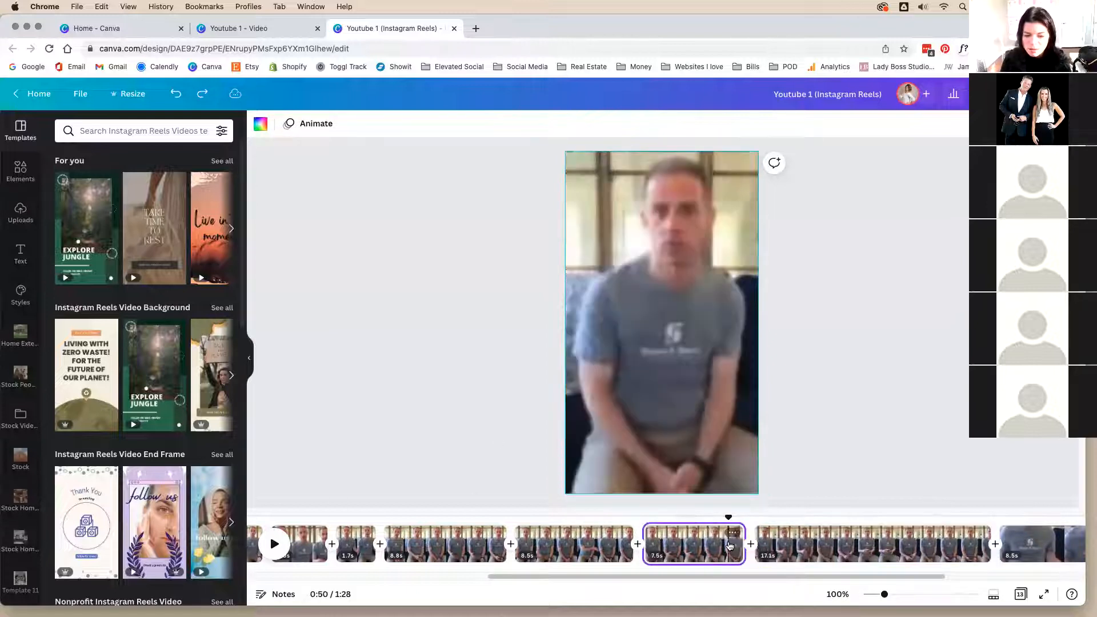
left_click(275, 545)
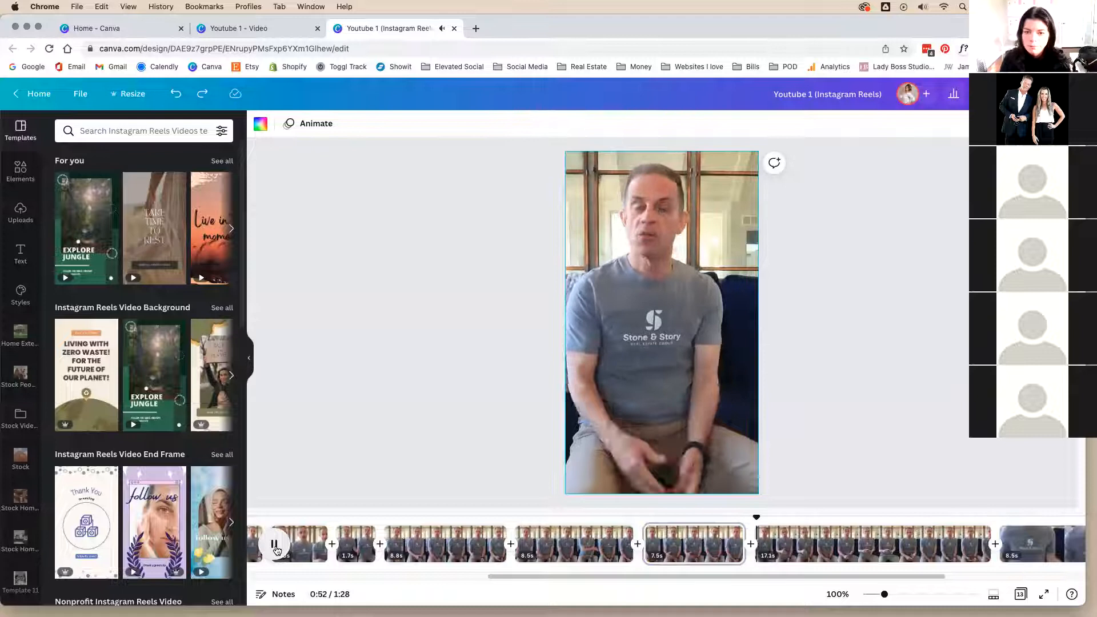
left_click(777, 538)
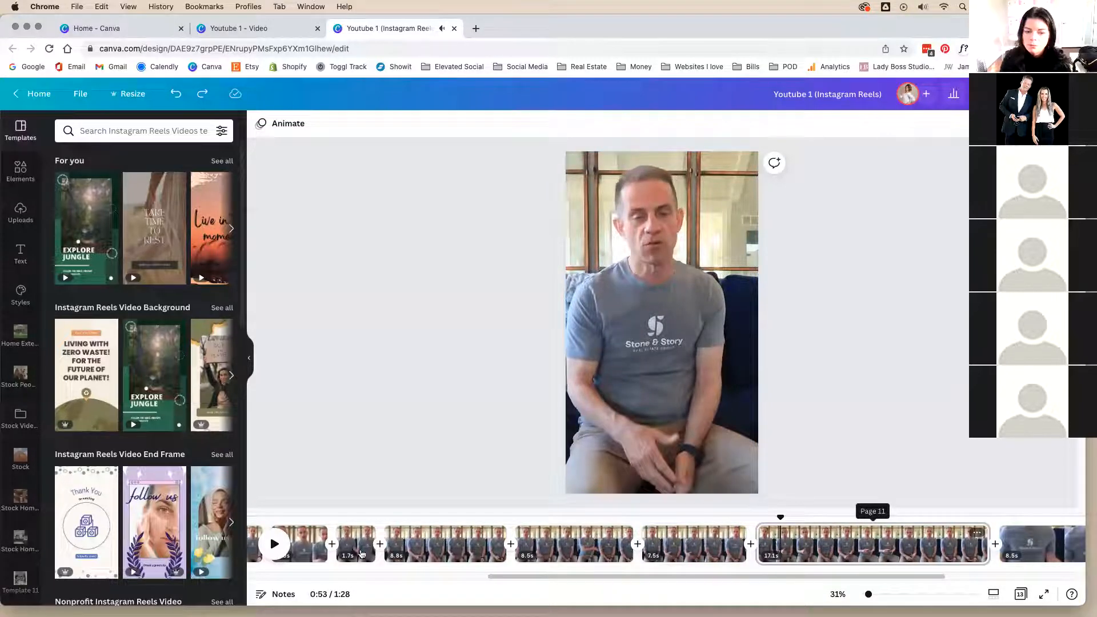
left_click(273, 545)
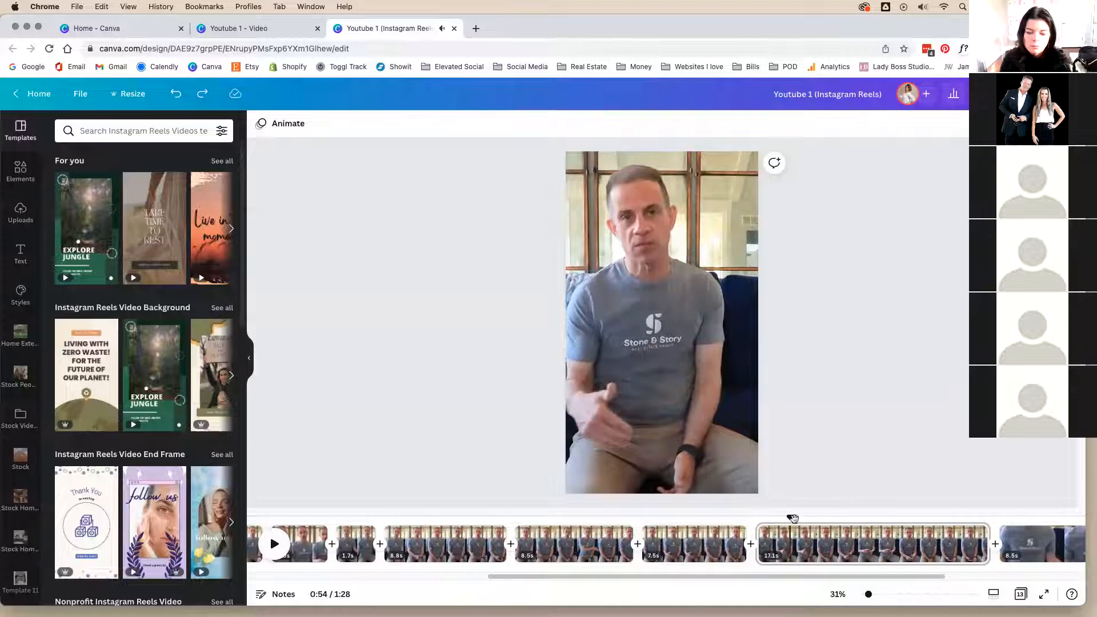
left_click_drag(764, 523, 761, 520)
left_click(275, 544)
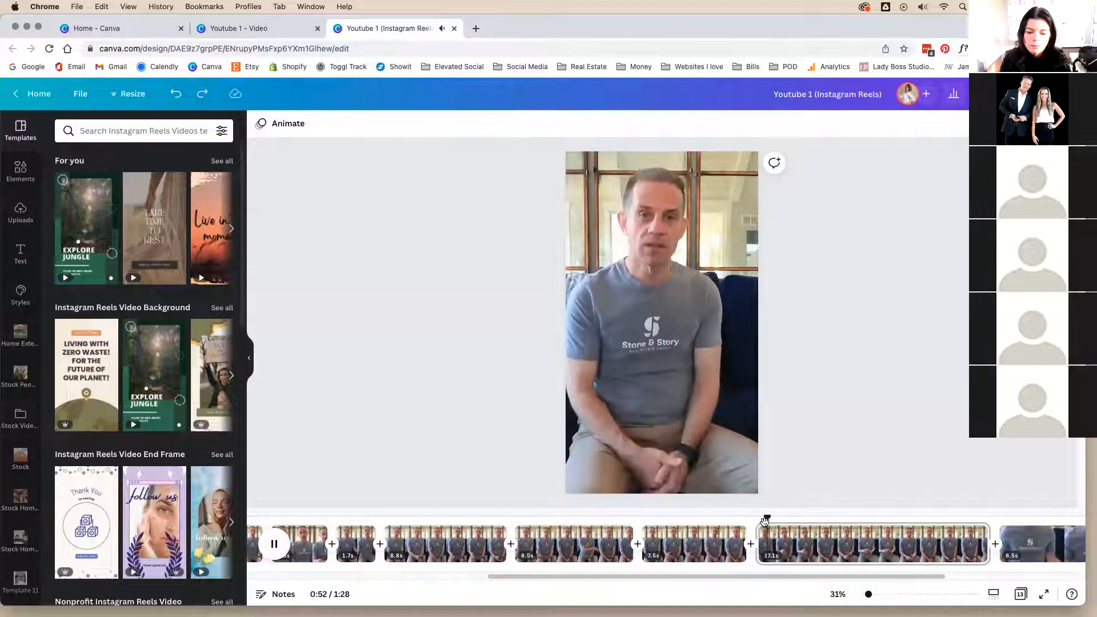
left_click(274, 544)
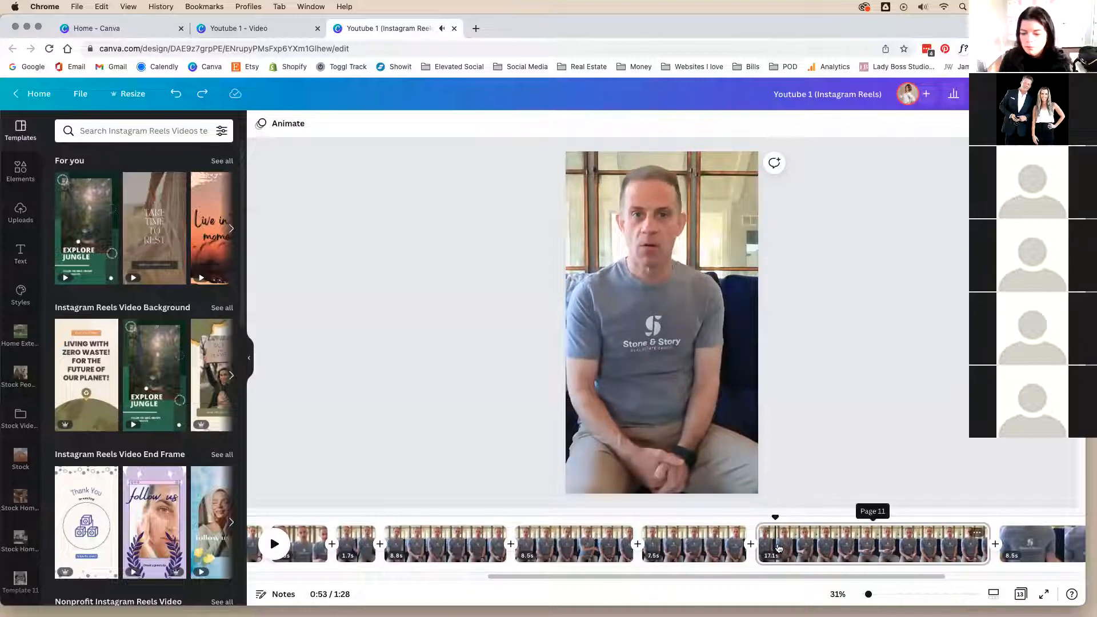
right_click(778, 543)
left_click(798, 489)
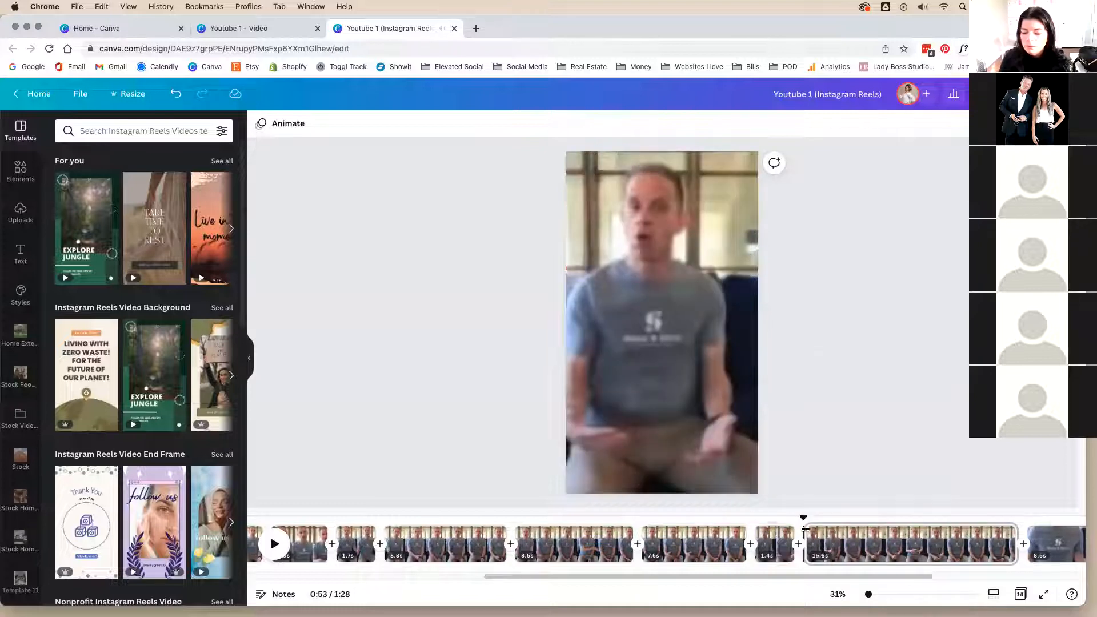
left_click(804, 528)
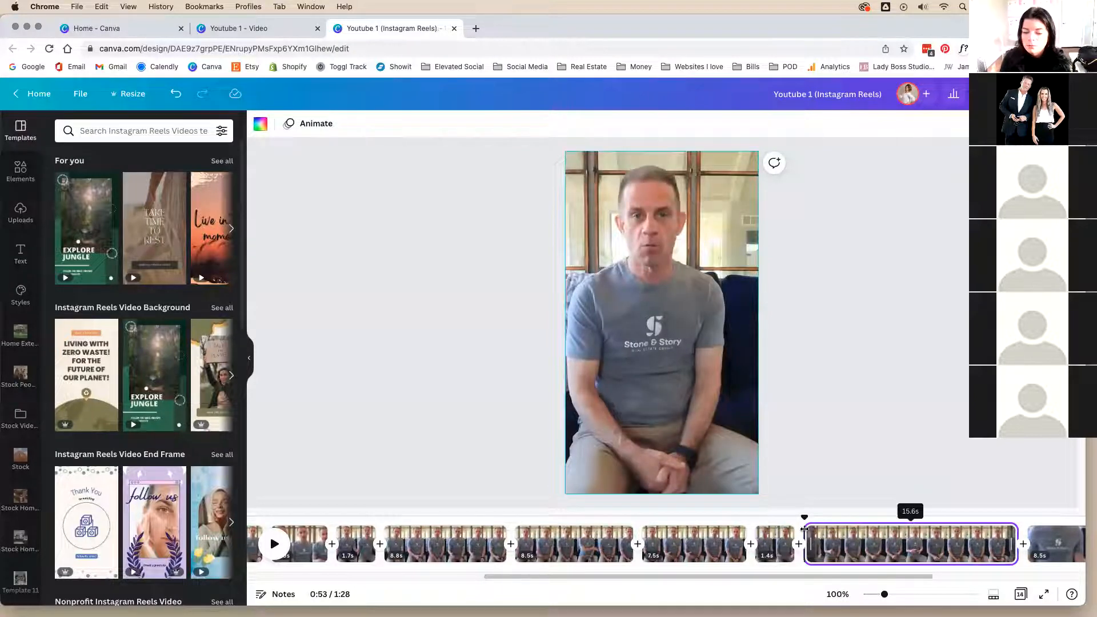
Step: Split the 15.6-second page at about 0:56, delete its opening section and play back from the end of the 7.5-second page
left_click(272, 554)
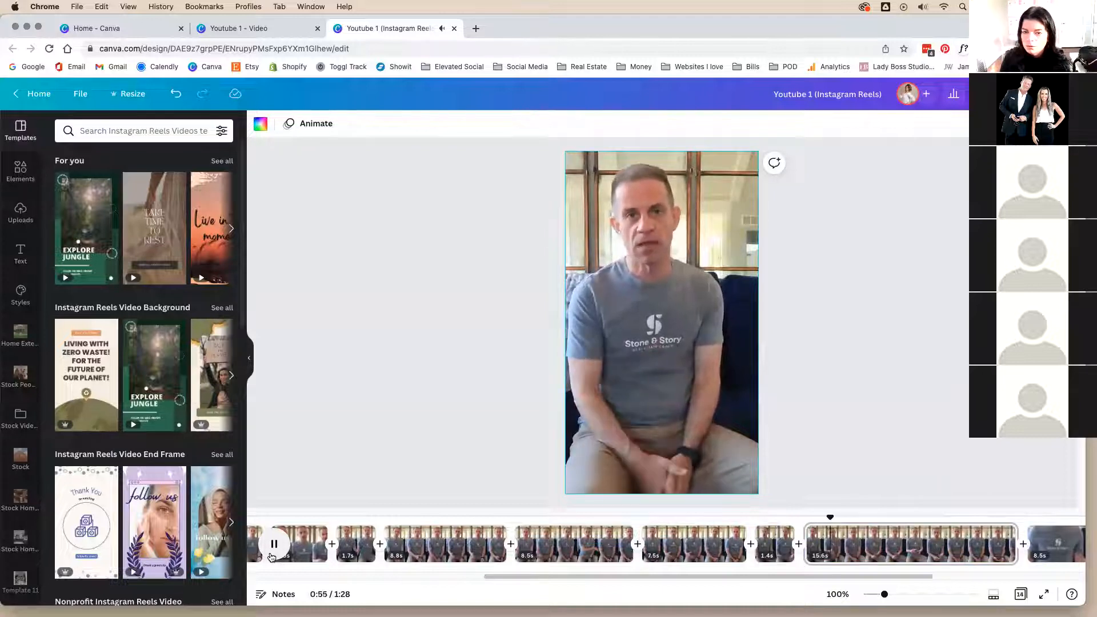
left_click(271, 557)
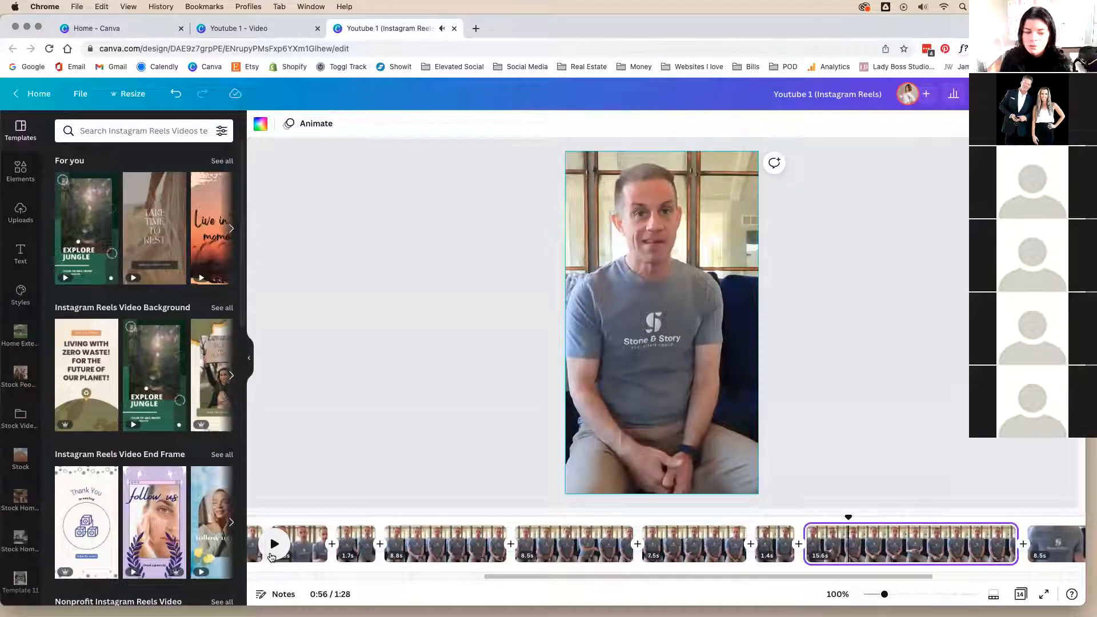
right_click(847, 537)
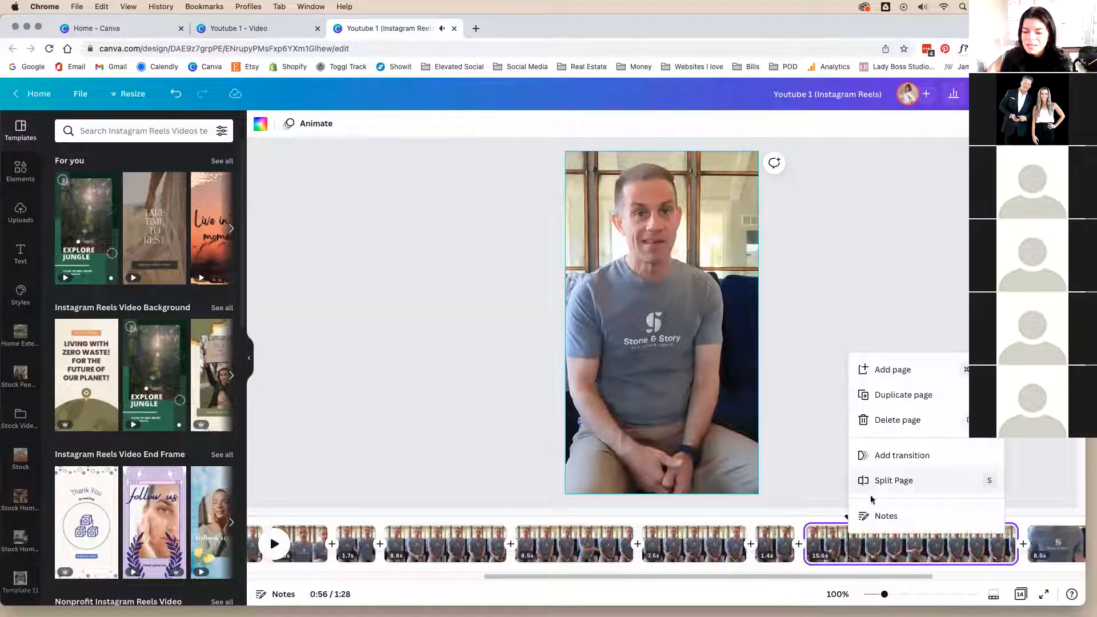
left_click(880, 481)
left_click(817, 539)
key("Delete")
left_click_drag(755, 520, 734, 523)
key("space")
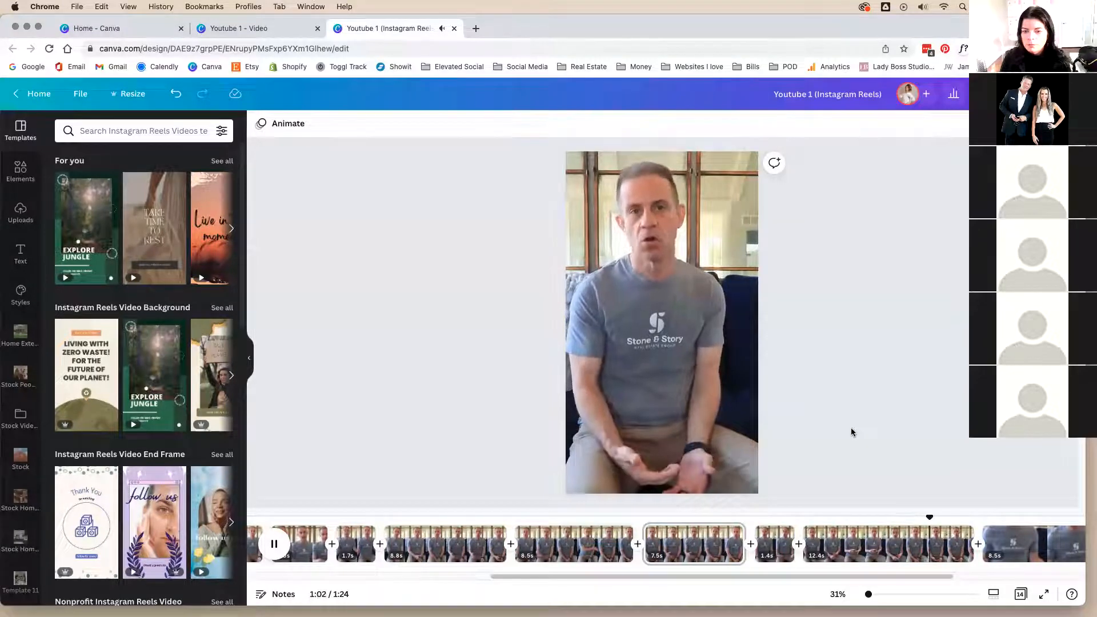
Step: Replay the end of the 12.4-second page, split it at about 1:03 and delete the closing section to leave 9.6 seconds
left_click(937, 550)
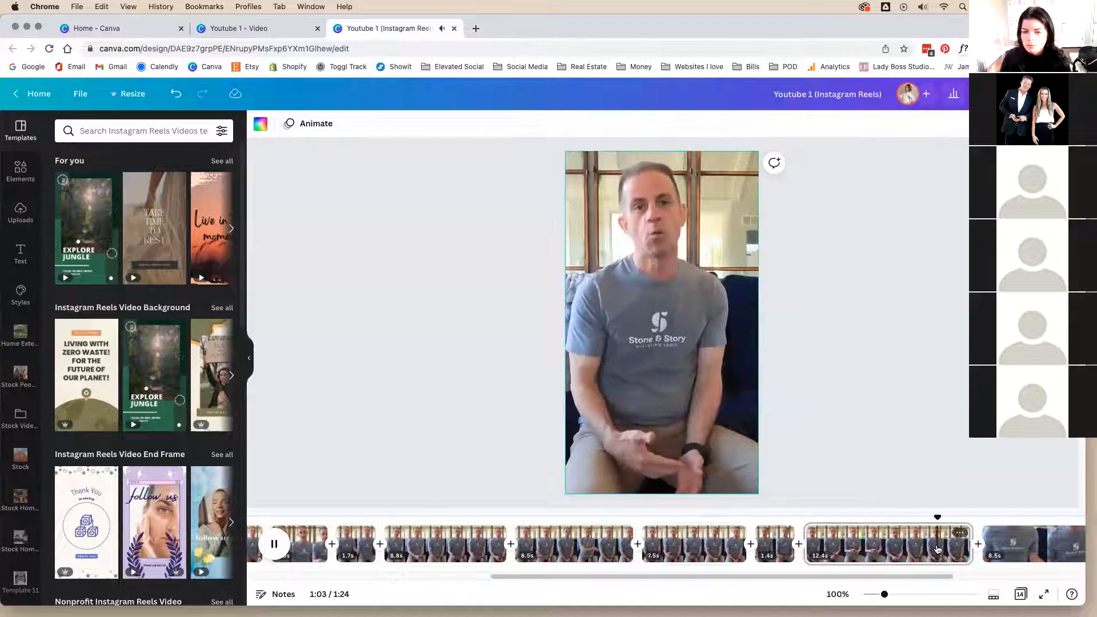
key("space")
left_click(916, 550)
key("space")
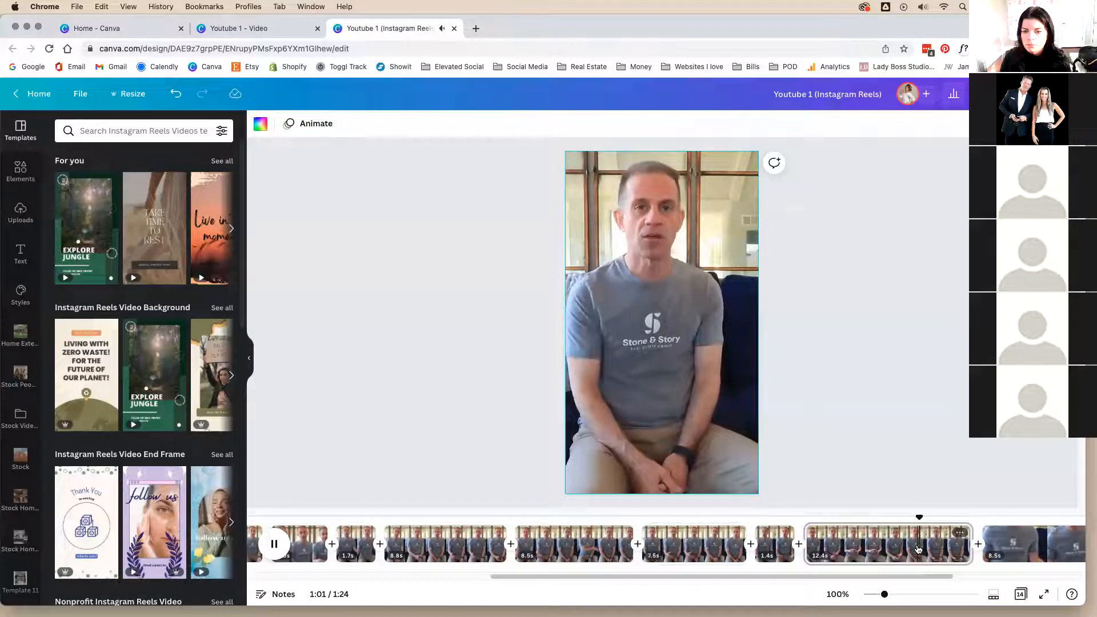
key("space")
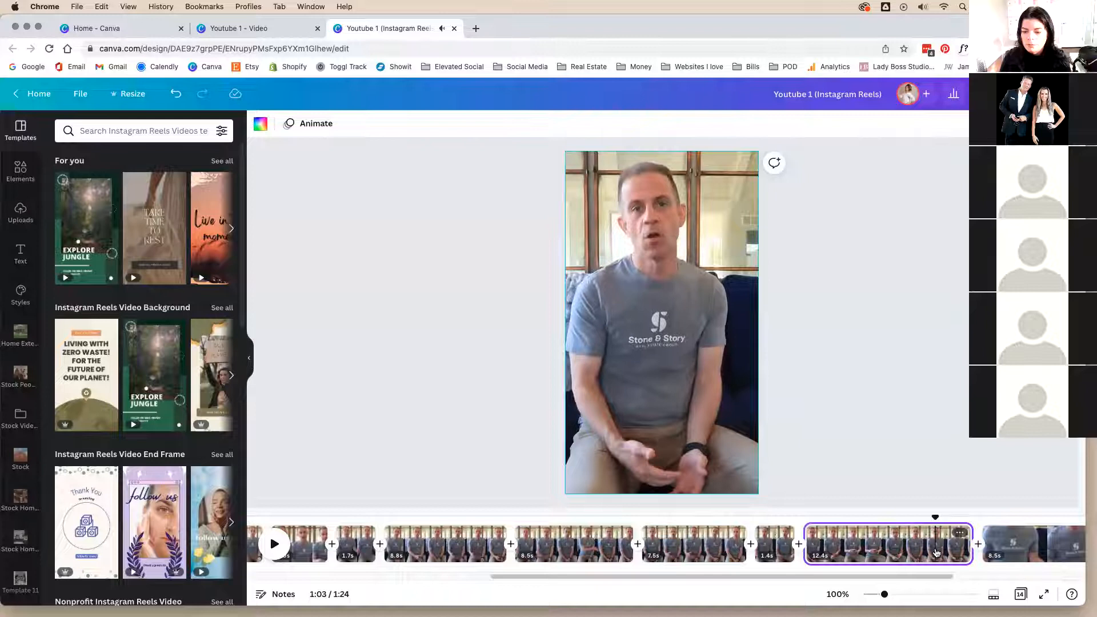
right_click(935, 550)
left_click(966, 491)
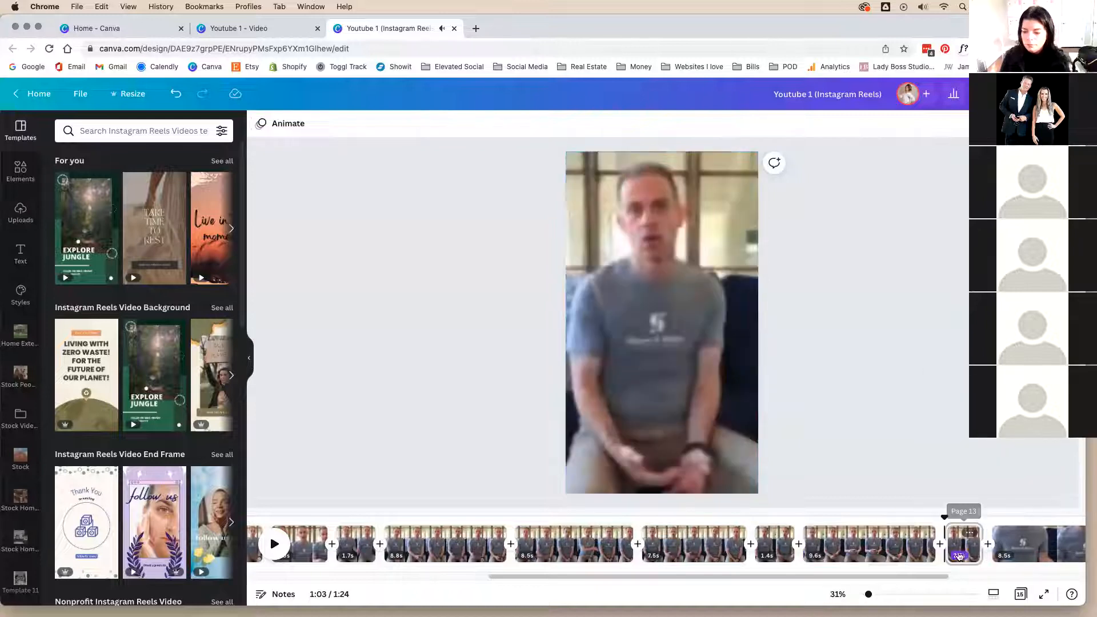
left_click(961, 545)
key("Delete")
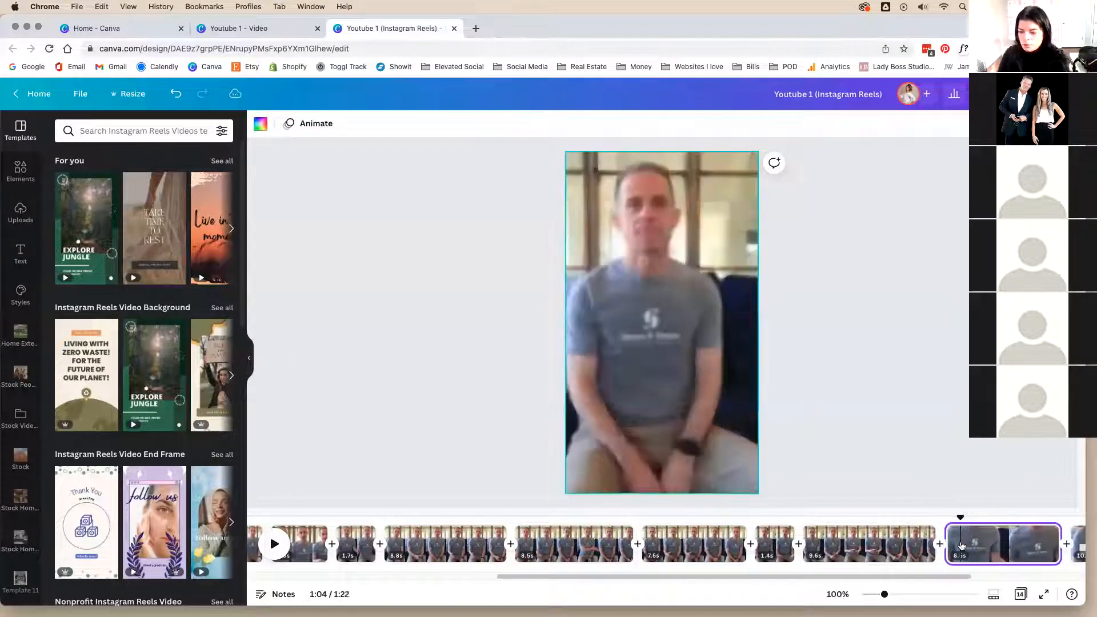
Step: Play on into the final 10.4-second page, split it at about 1:19 and delete the 2.5-second tail
left_click_drag(959, 517, 917, 518)
key("space")
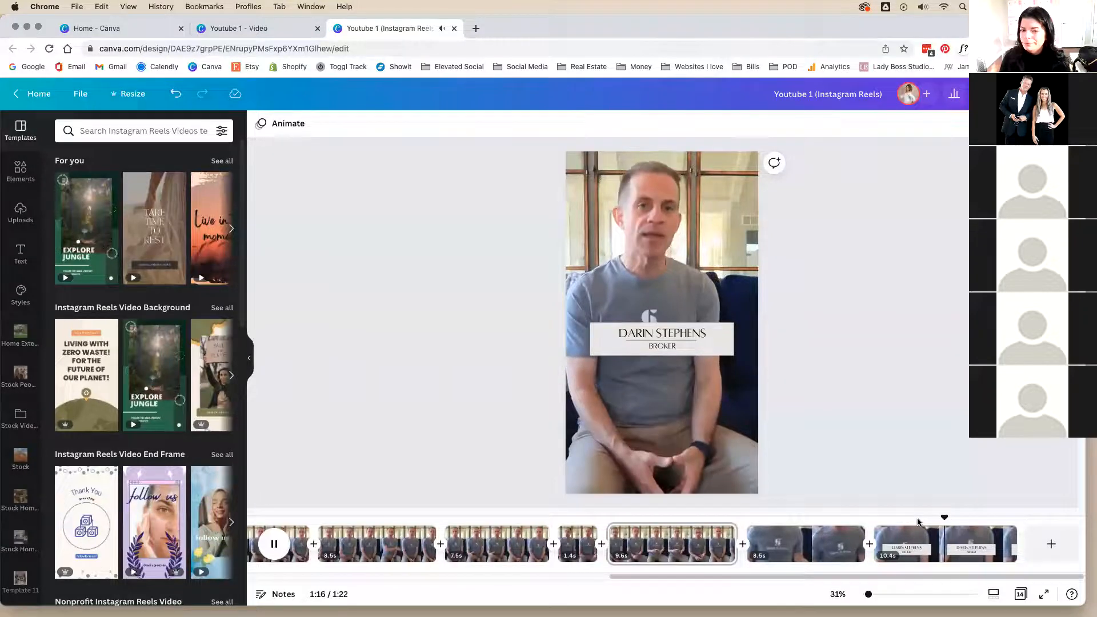
left_click(877, 530)
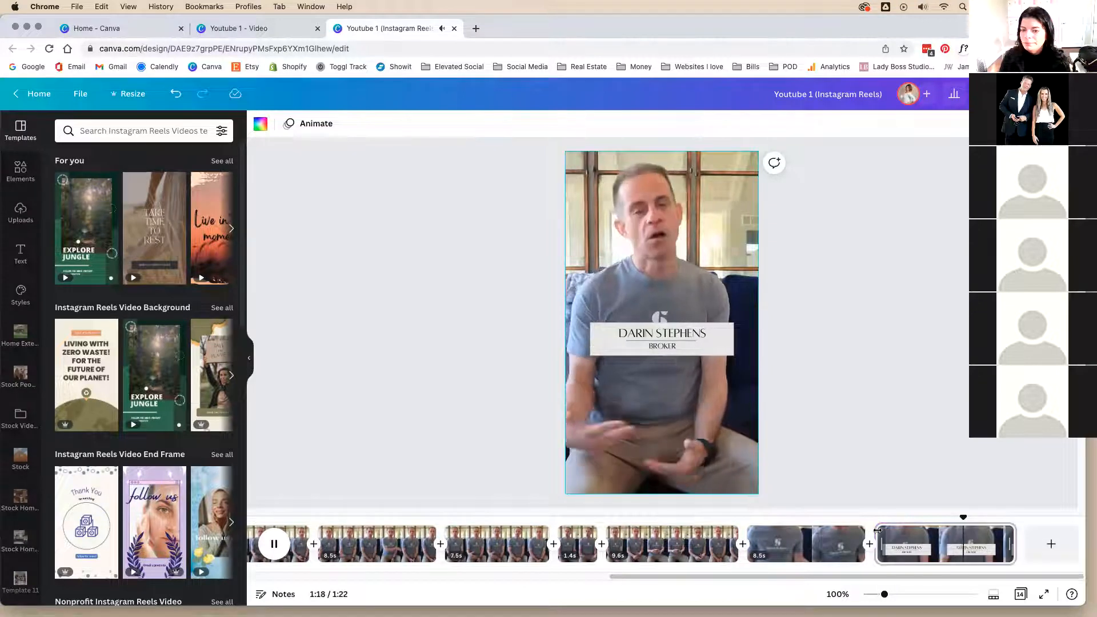
key("space")
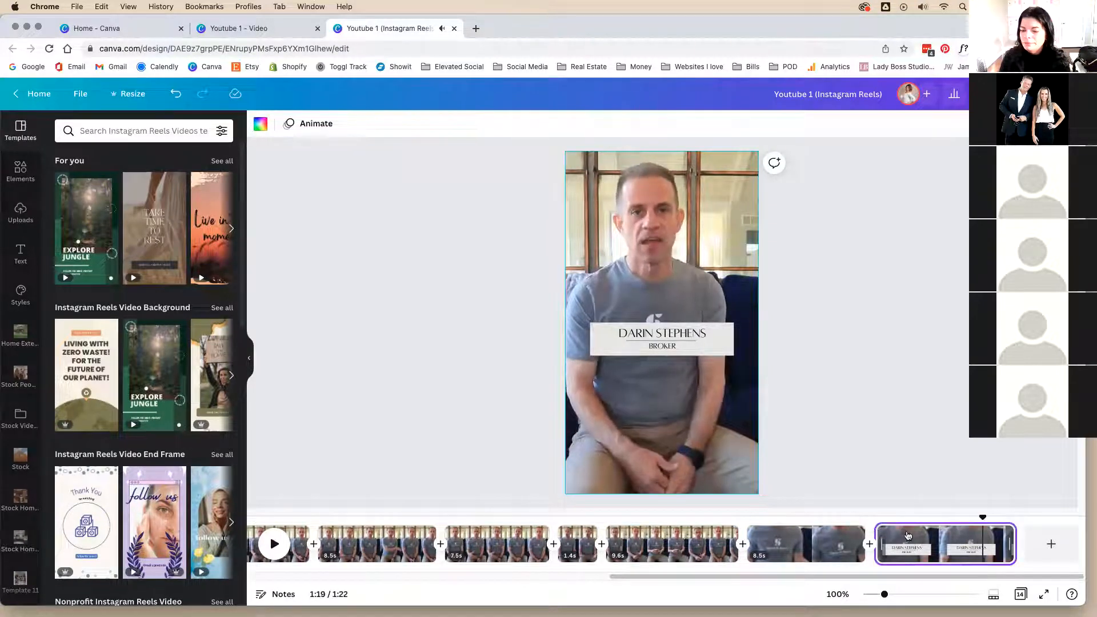
right_click(983, 532)
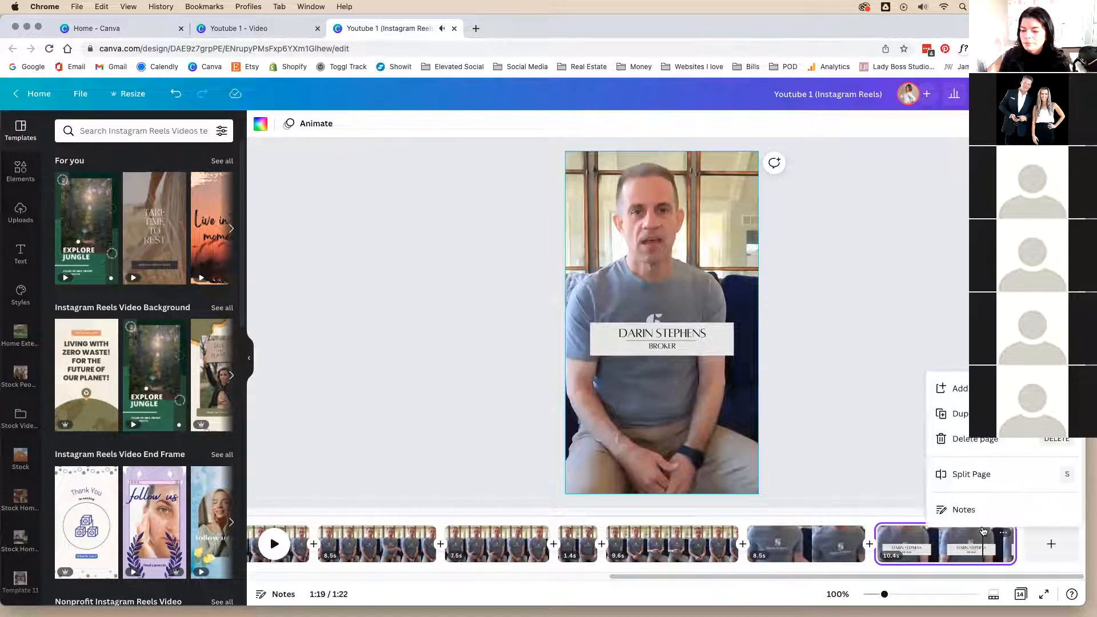
left_click(972, 475)
left_click(1014, 535)
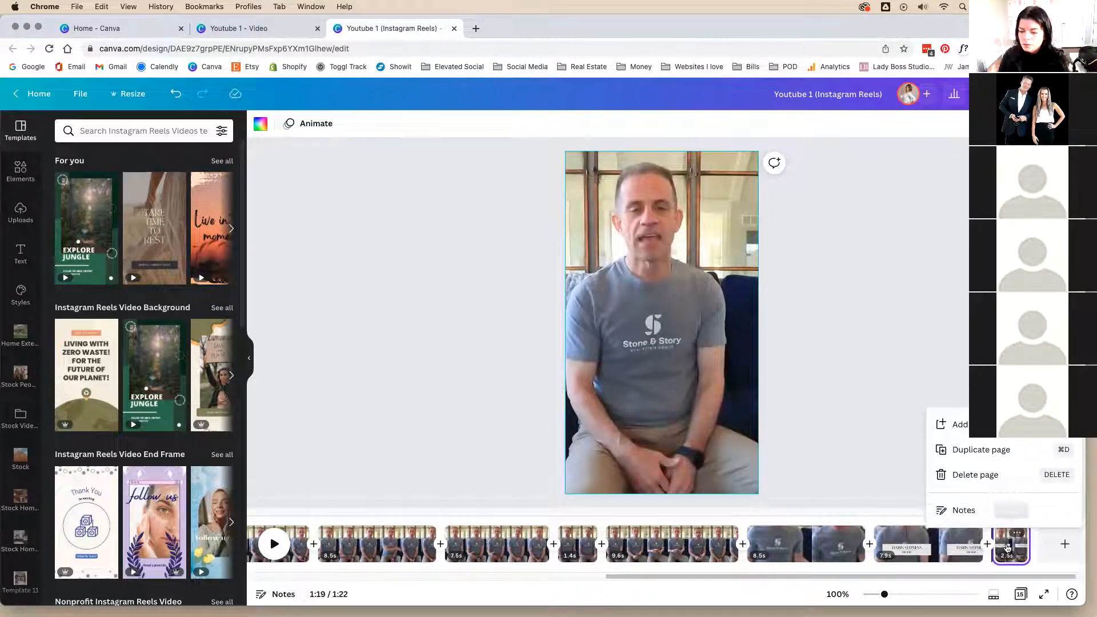
key("Delete")
Step: Copy the broker name banner from the final 7.9-second page onto the preceding 8.5-second page
left_click(971, 543)
left_click_drag(870, 429, 578, 309)
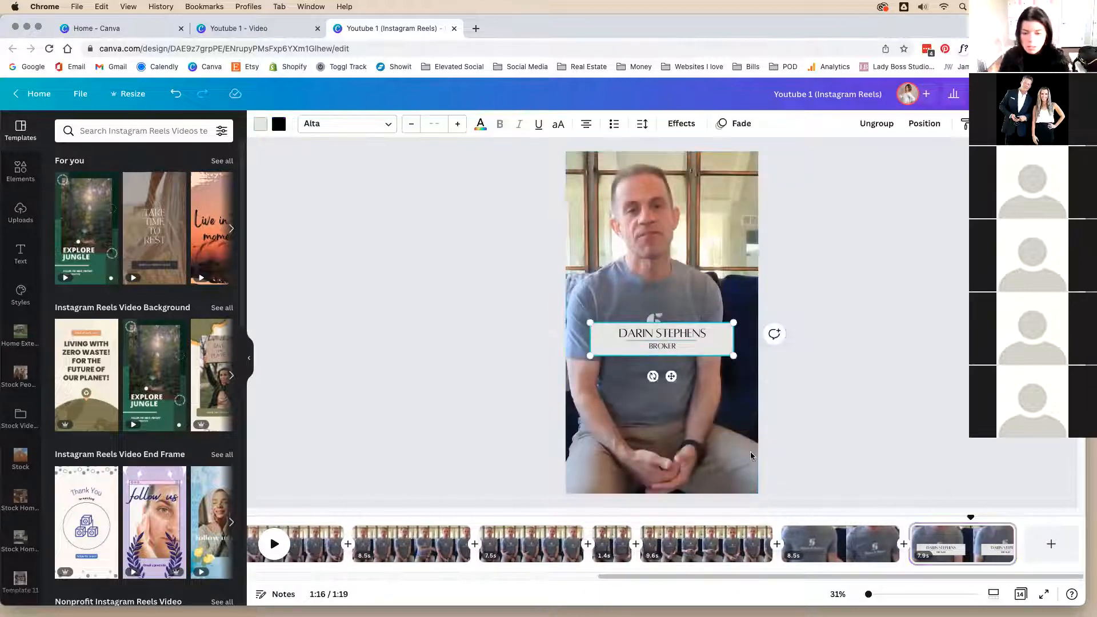
left_click(820, 549)
Step: Reposition the video within its crop on the 8.5-second and 7.9-second pages to centre the speaker
left_click(658, 421)
double_click(658, 421)
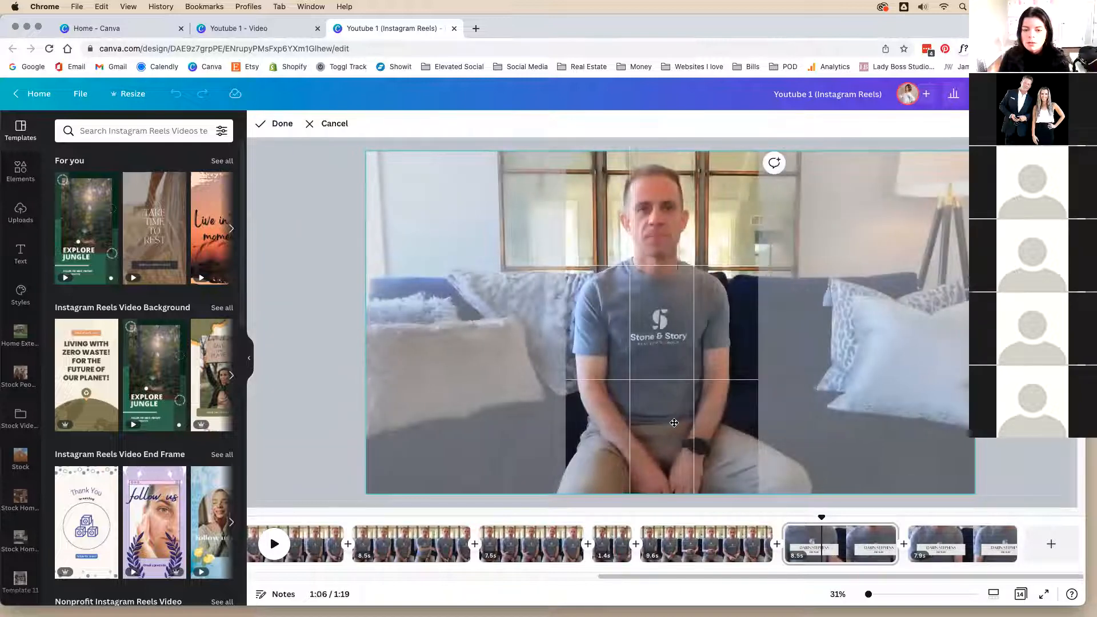
left_click(794, 407)
left_click(974, 542)
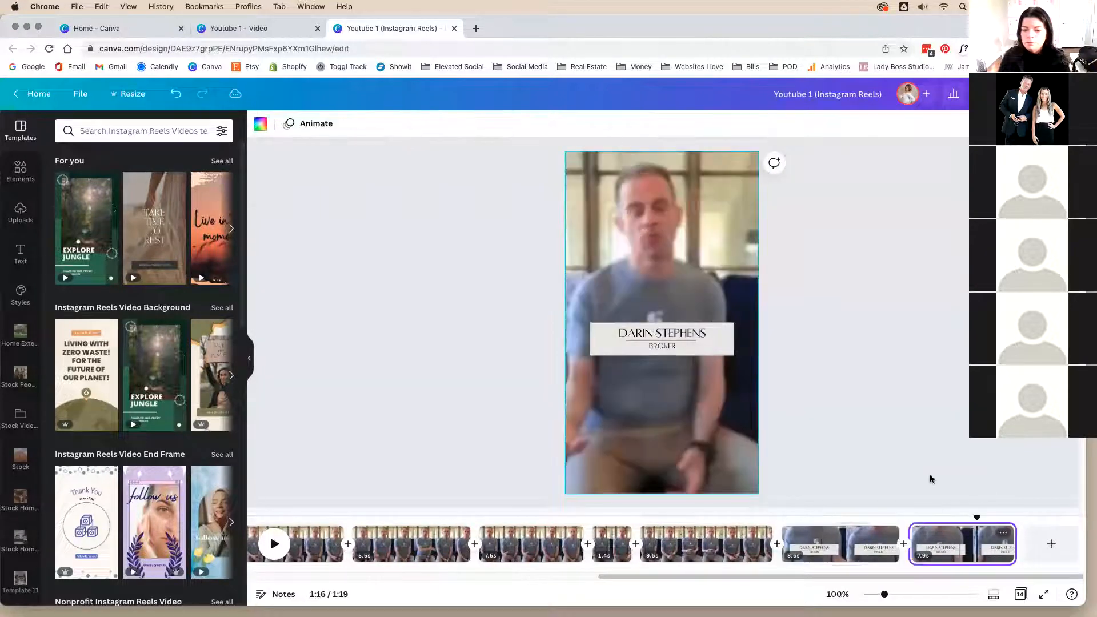
double_click(652, 402)
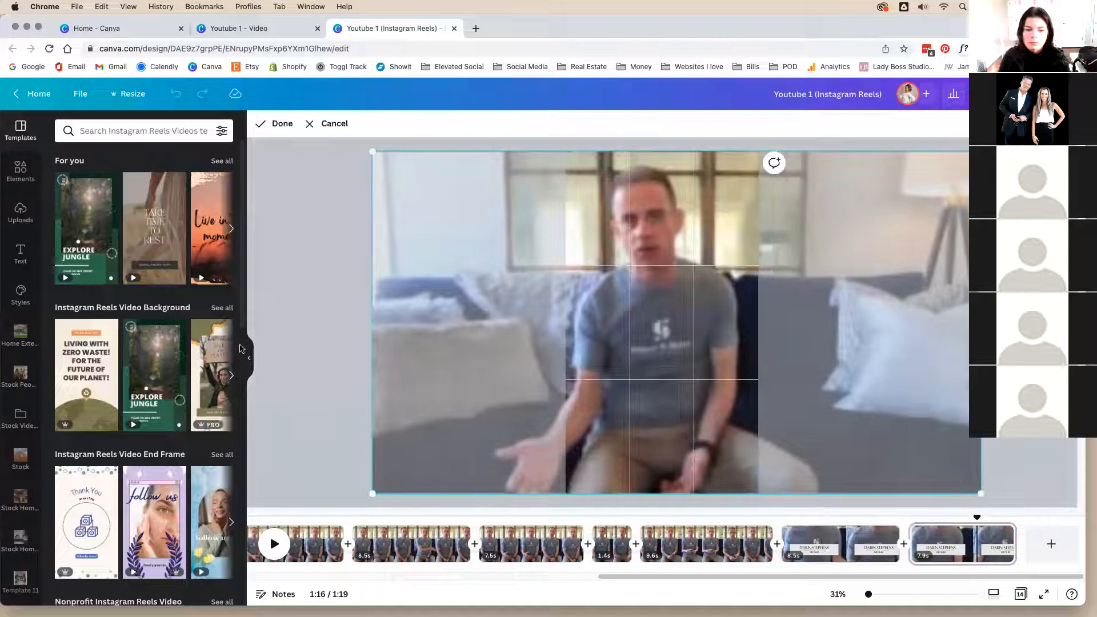
left_click(439, 354)
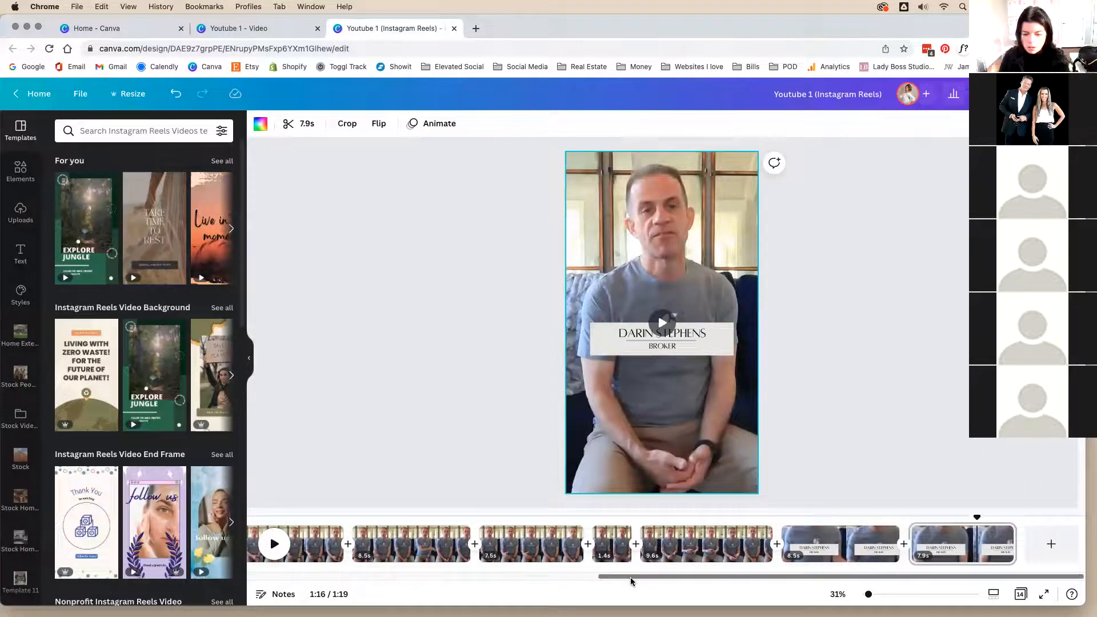
Step: Play the opening pages of the reel and centre the speaker within the crop of the 8.6-second page
left_click_drag(646, 574, 298, 575)
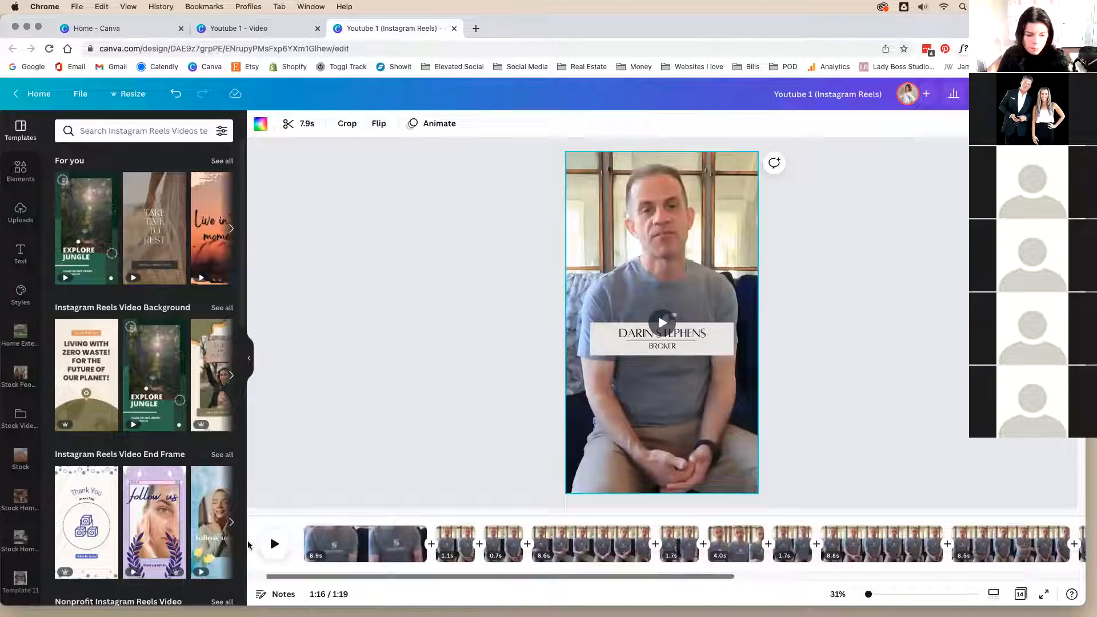
left_click(304, 532)
left_click(273, 545)
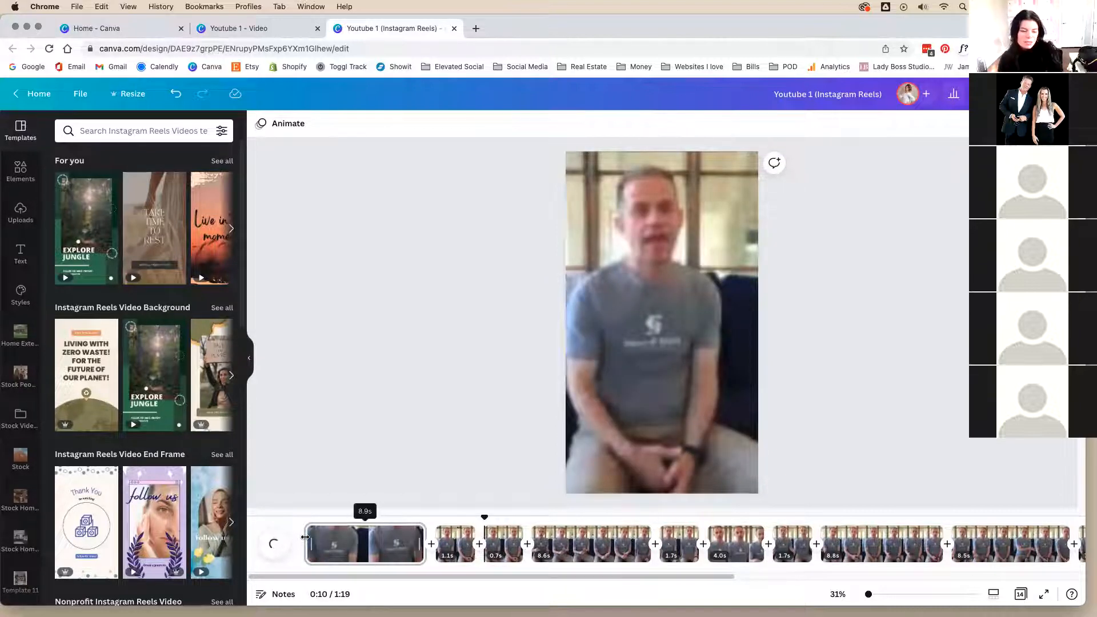
left_click(323, 554)
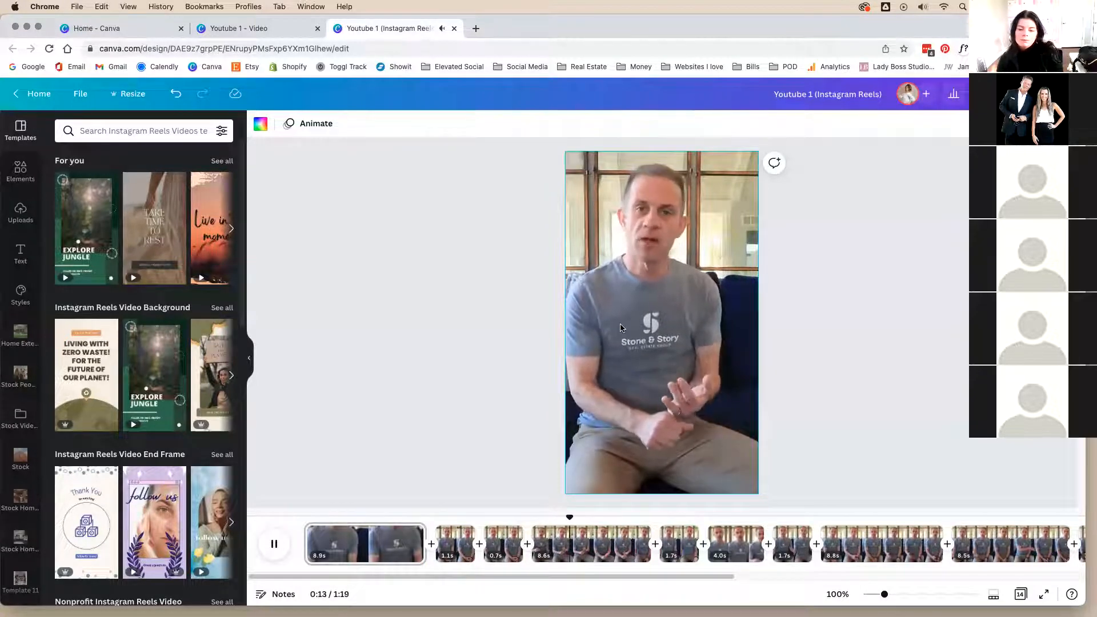
left_click(270, 537)
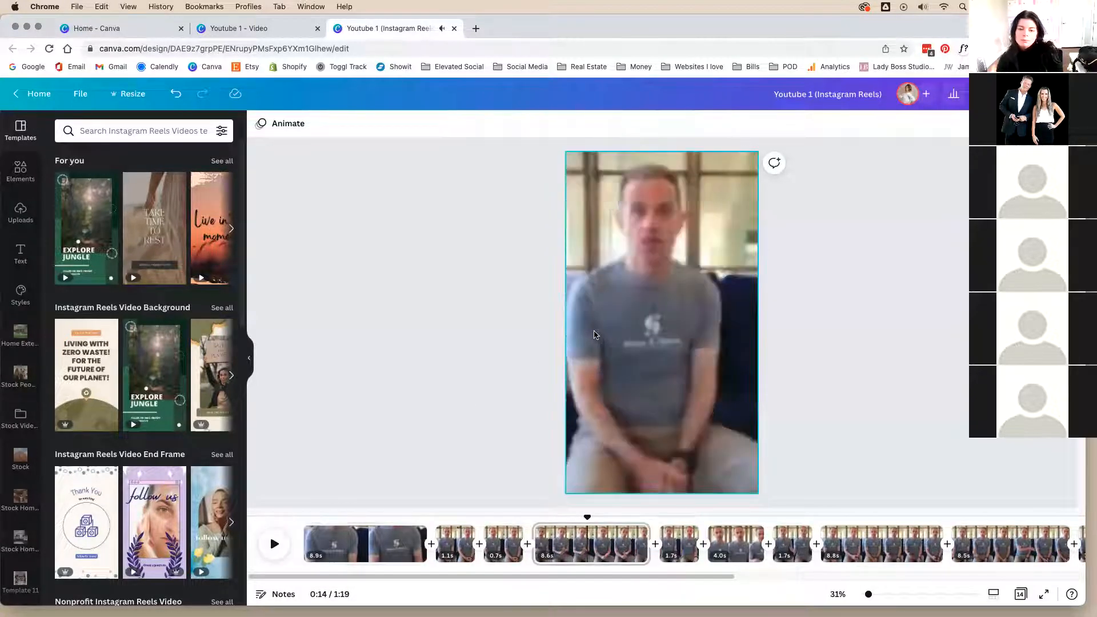
double_click(601, 332)
left_click_drag(600, 332, 608, 332)
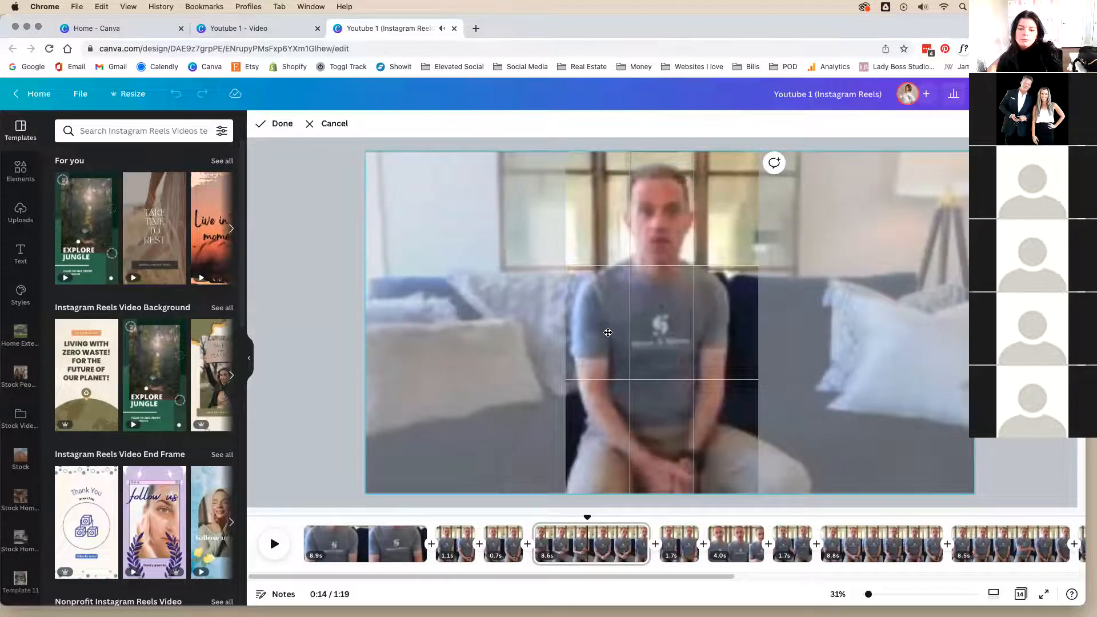
left_click(328, 298)
left_click(329, 300)
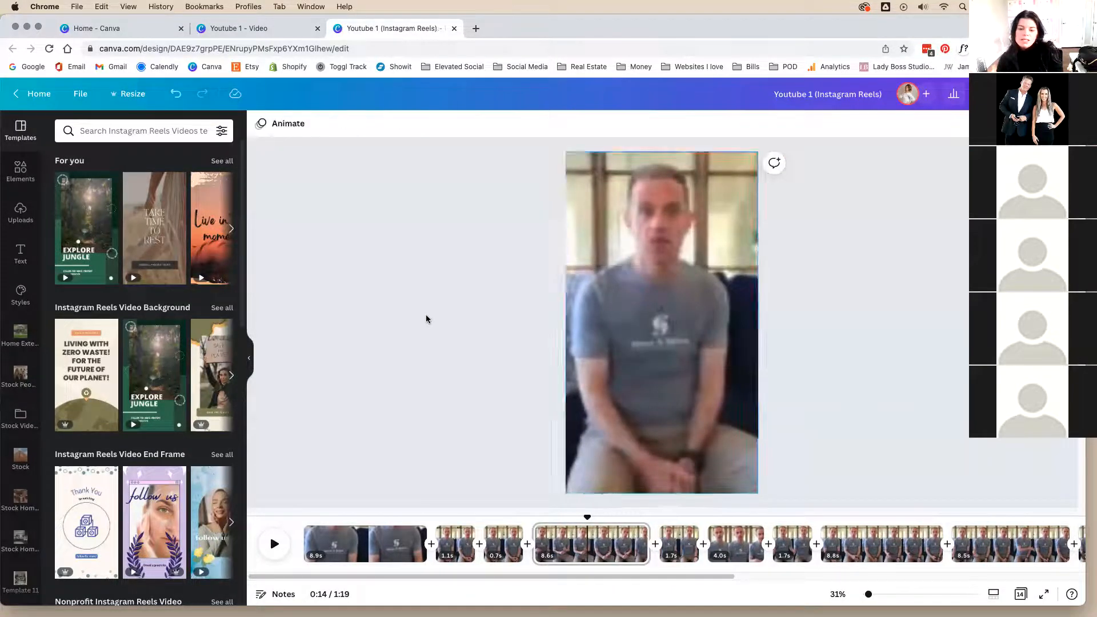
Step: Replay the 8.6-second page, split it at about 0:17 and delete the resulting 7.0-second section
left_click_drag(586, 518, 547, 525)
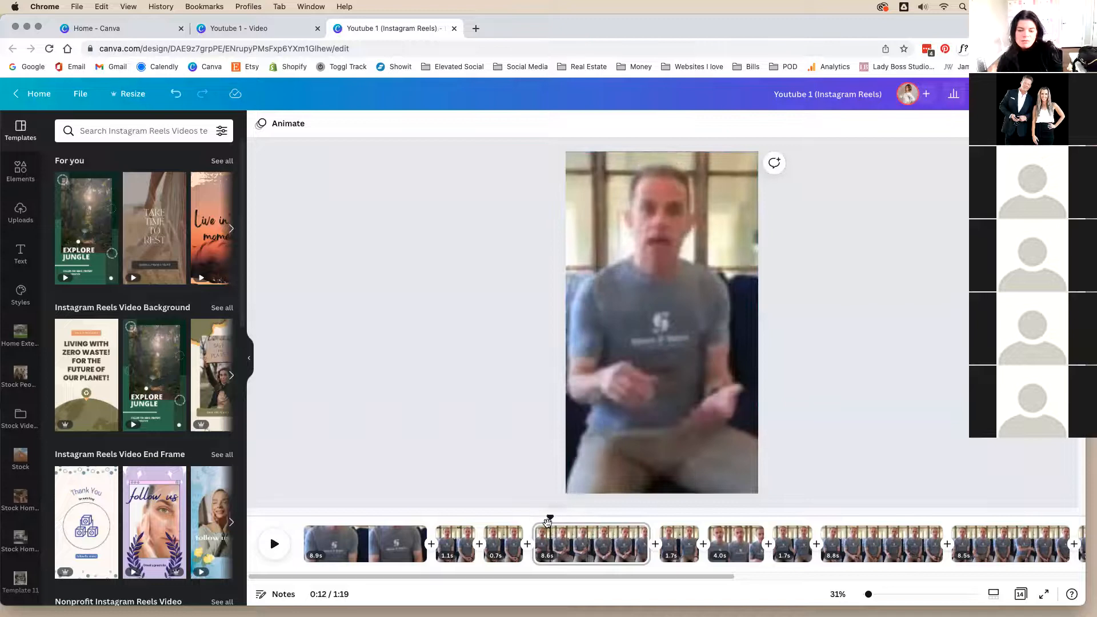
key("space")
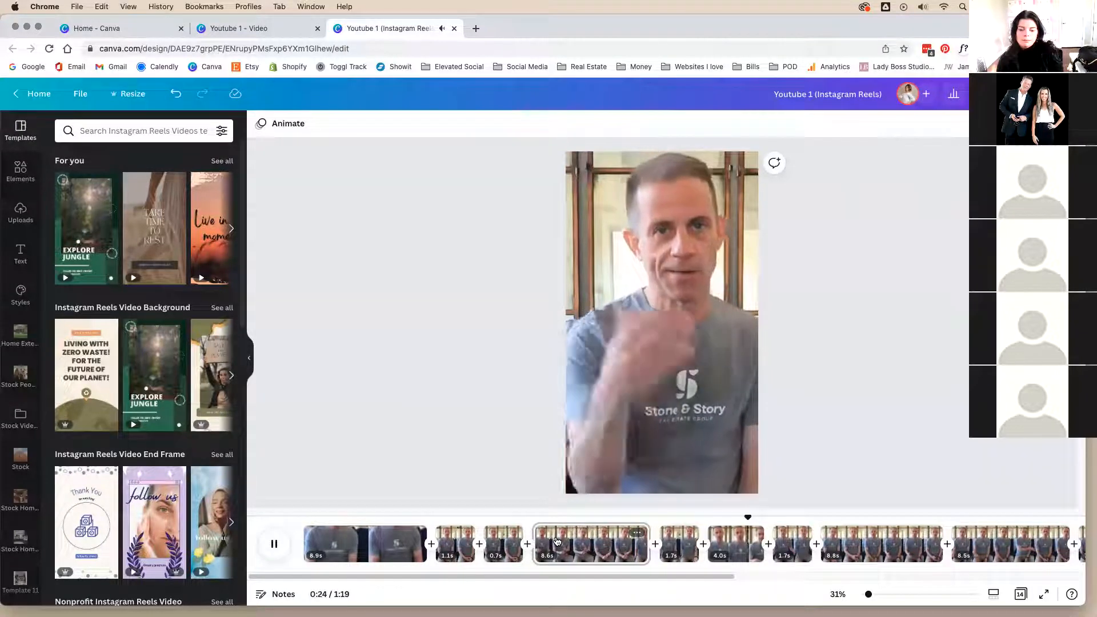
left_click(602, 543)
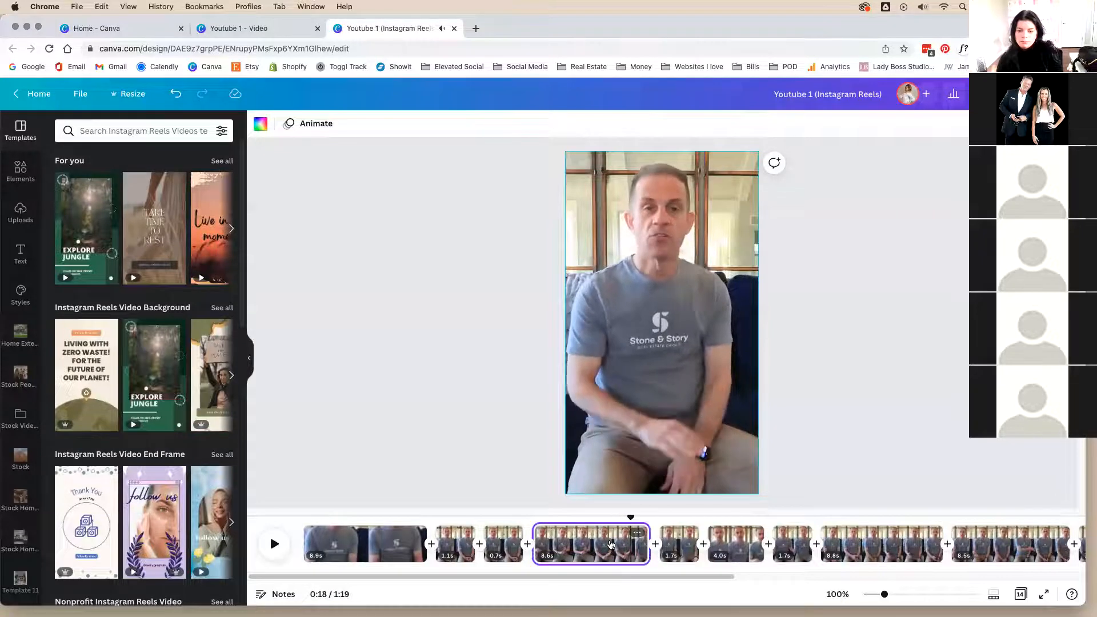
left_click(609, 544)
key("space")
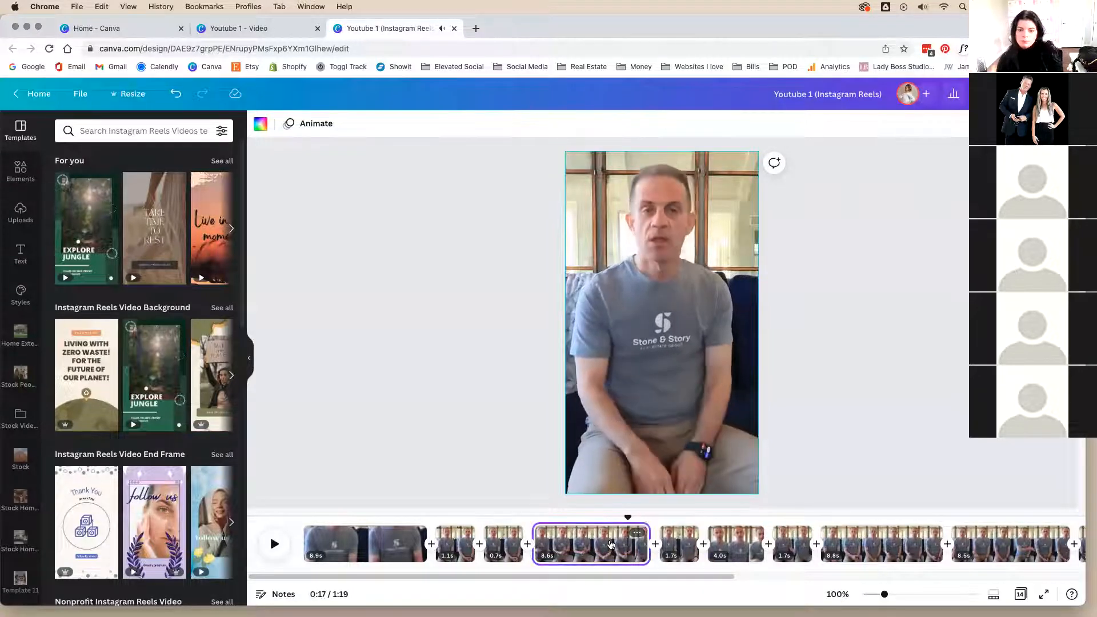
right_click(630, 540)
left_click(662, 487)
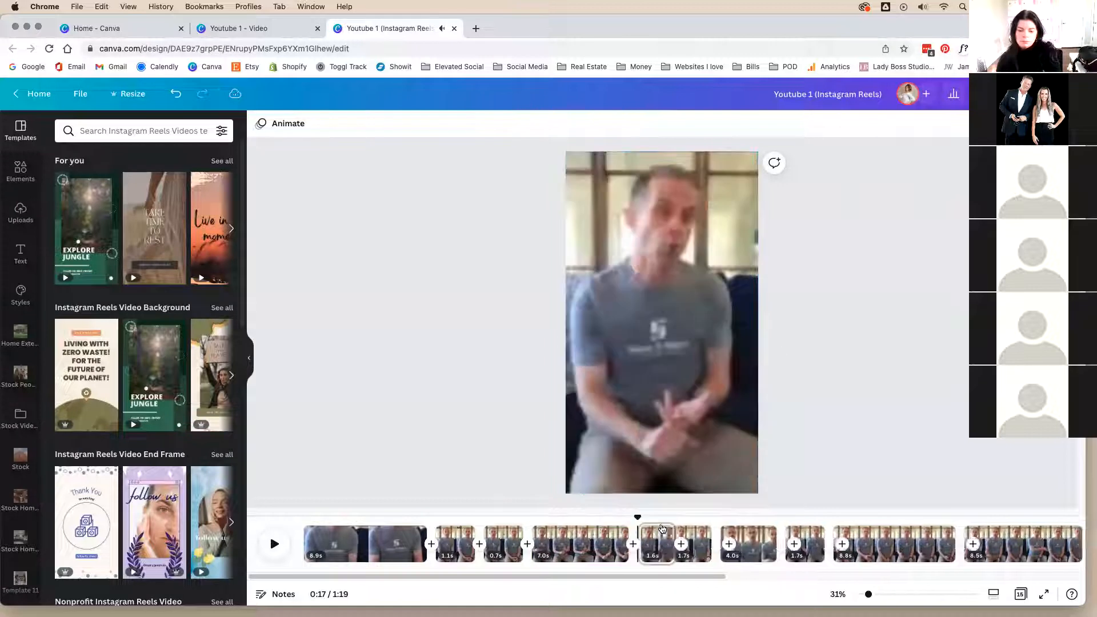
left_click(586, 538)
key("Delete")
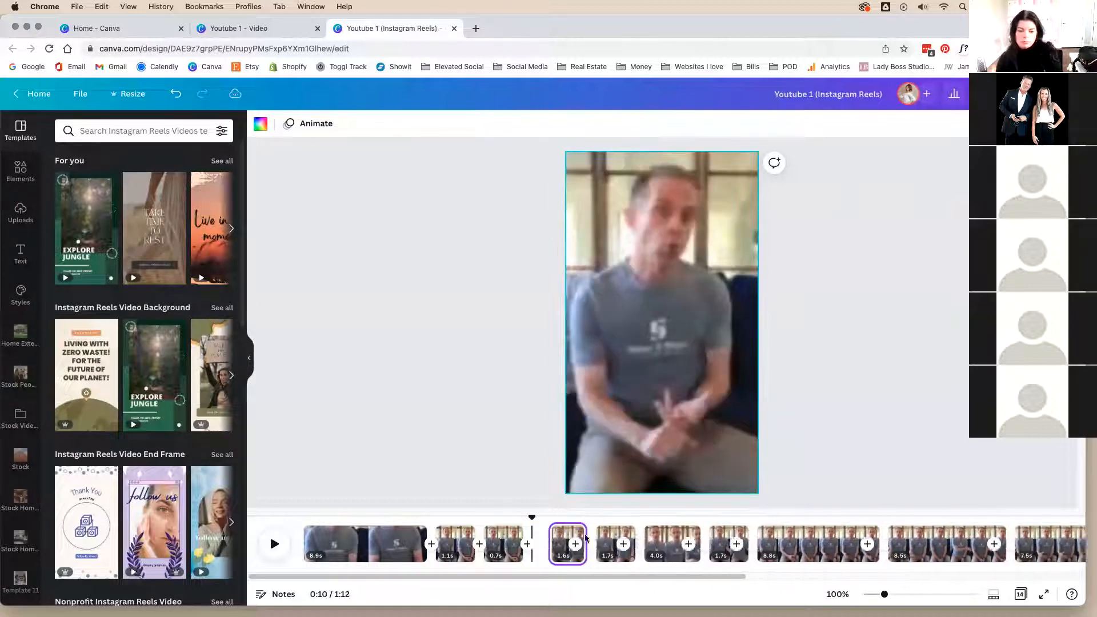
Step: Delete the 1.1-second and 0.7-second pages following the 8.9-second opening page, and play the reel back across the opening
left_click_drag(531, 517, 303, 509)
key("space")
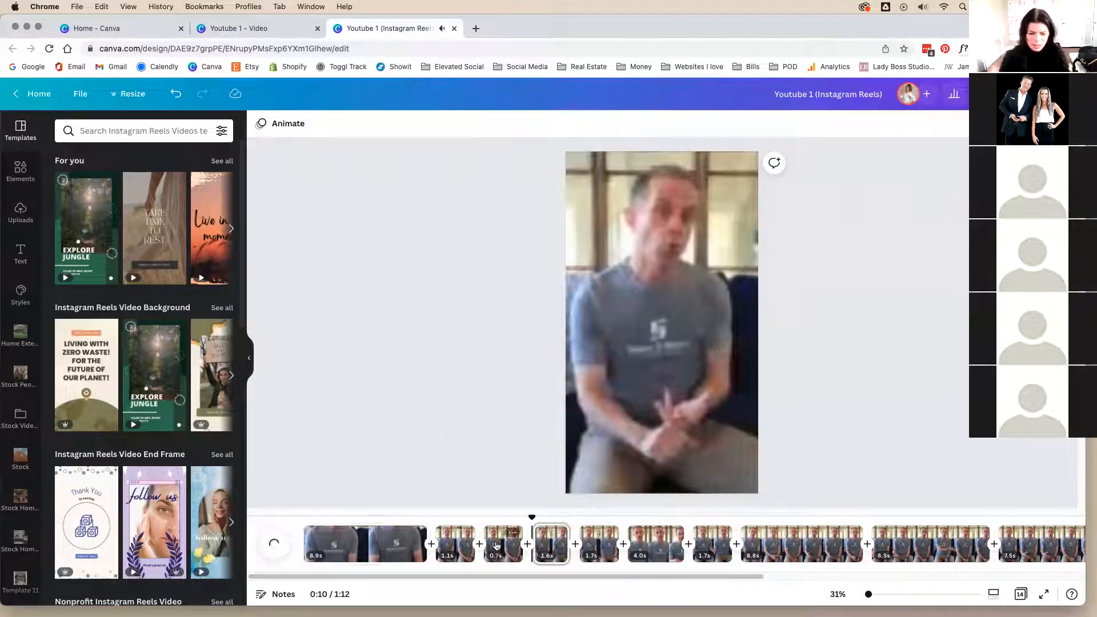
left_click(457, 546)
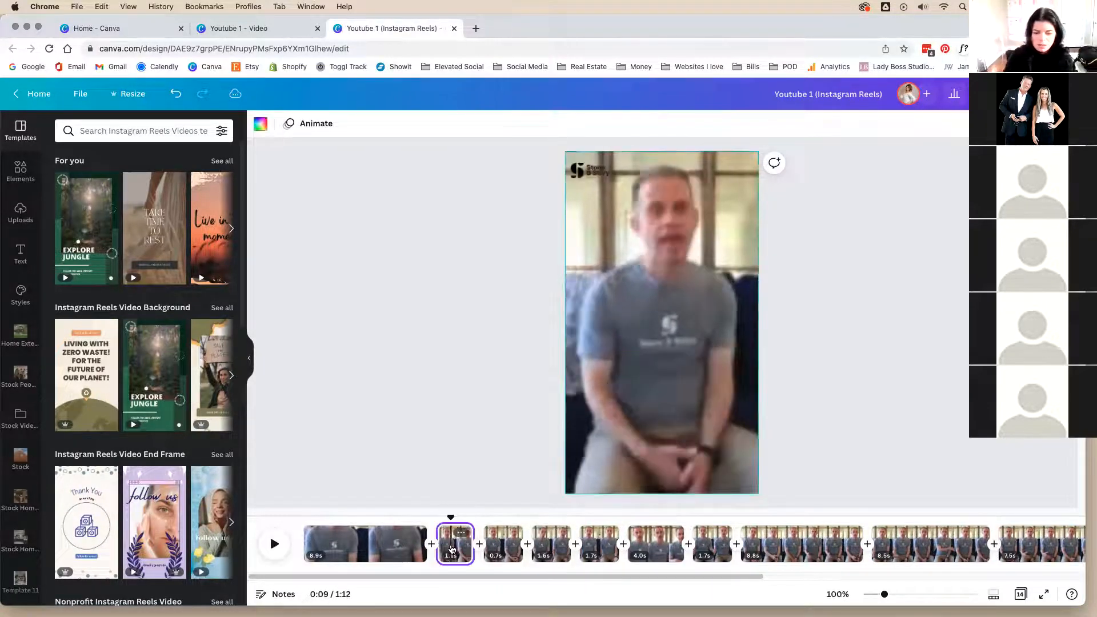
key("Delete")
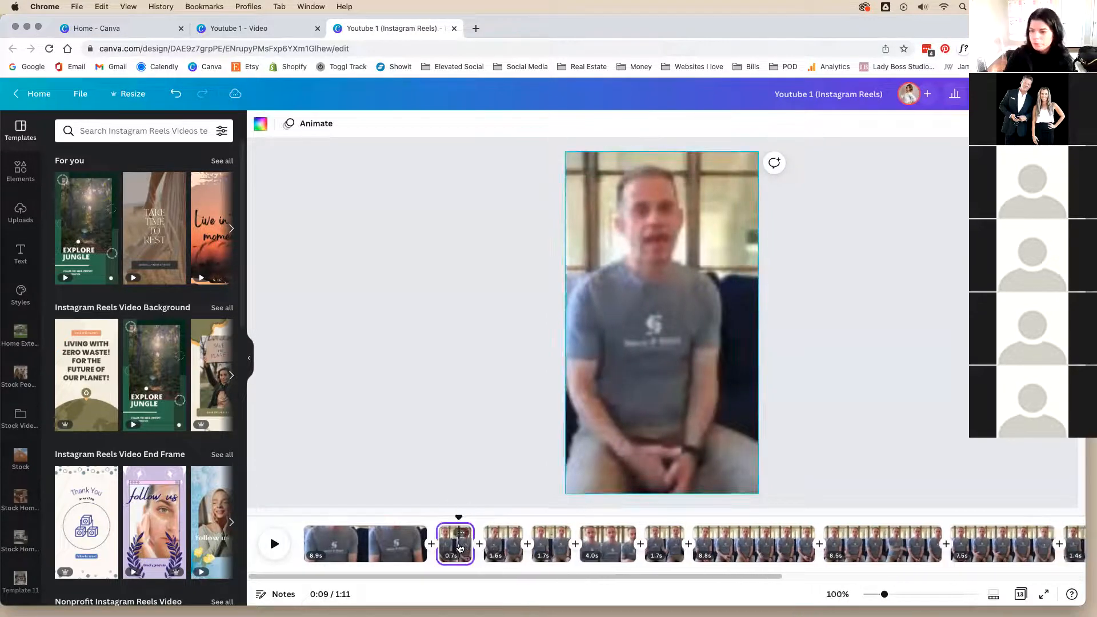
key("Delete")
left_click(443, 518)
left_click(269, 543)
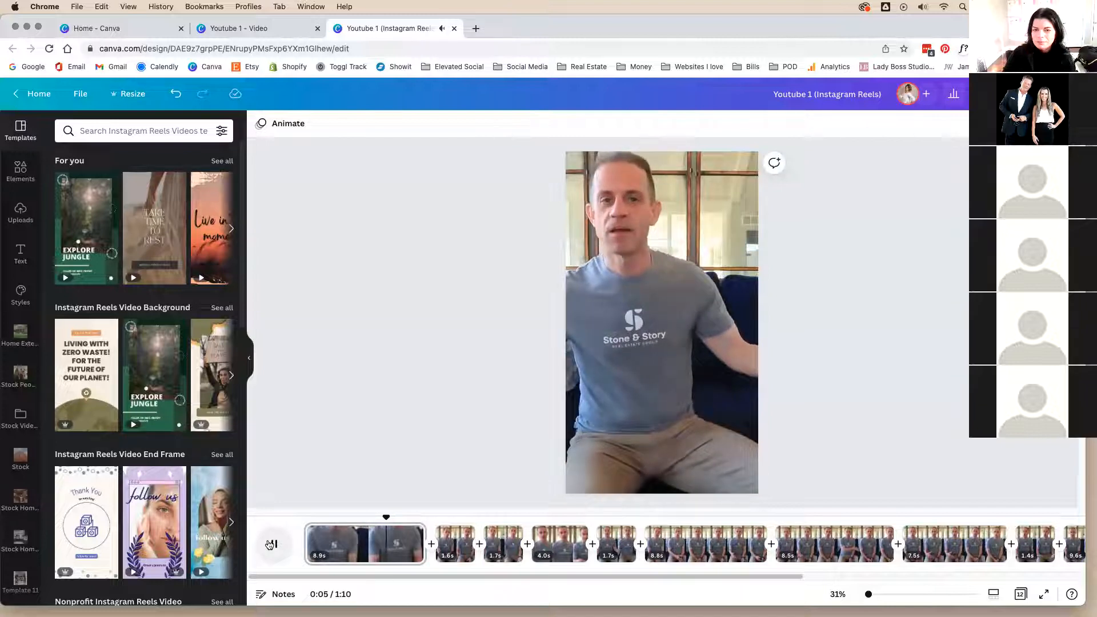
Step: Try splitting the 8.9-second opening page at about 0:06, play the resulting section and undo the split
left_click(269, 543)
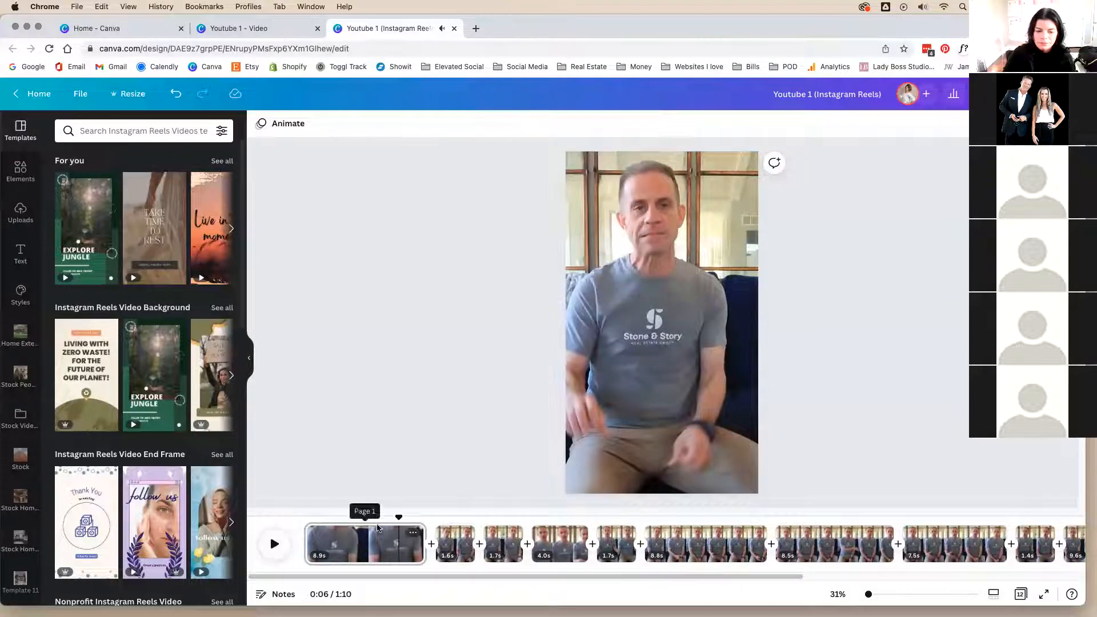
left_click_drag(398, 518, 392, 515)
key("space")
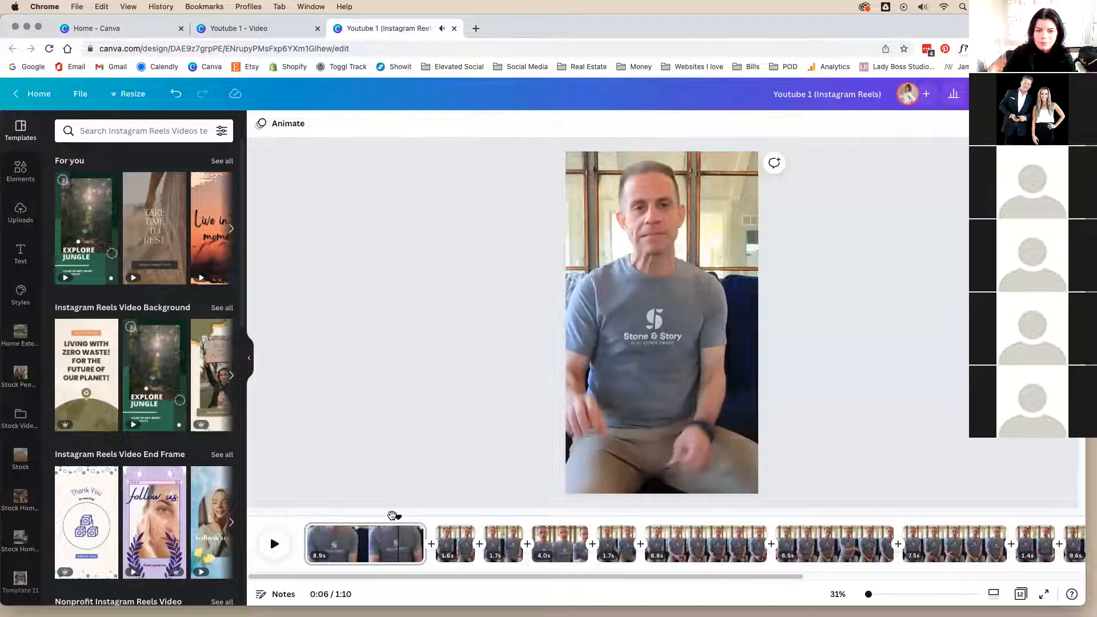
left_click_drag(392, 517, 395, 517)
right_click(396, 536)
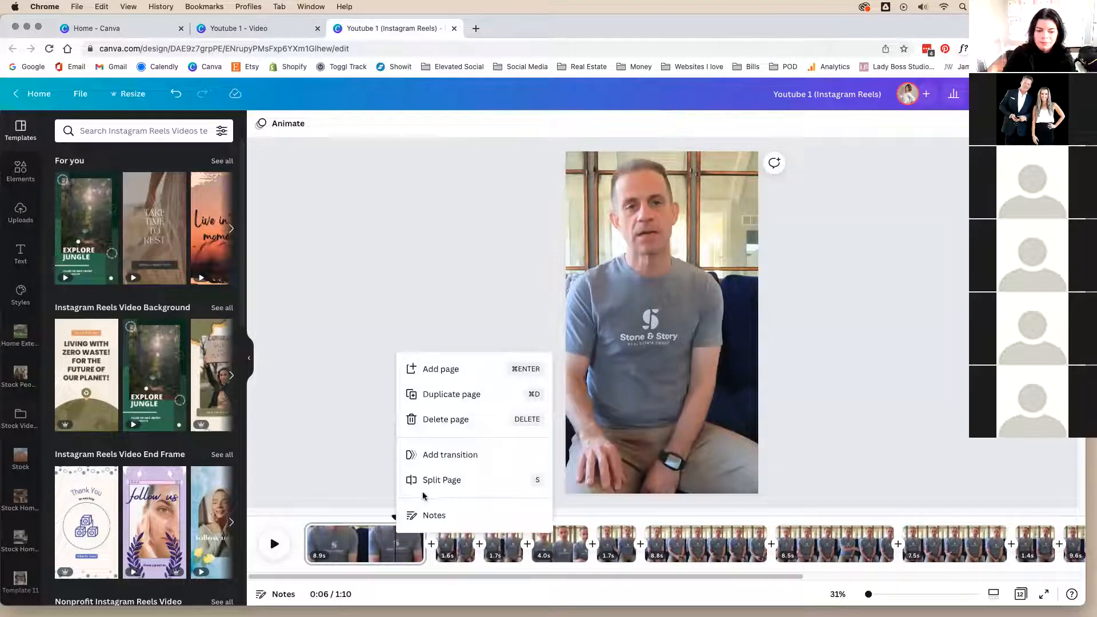
left_click(425, 493)
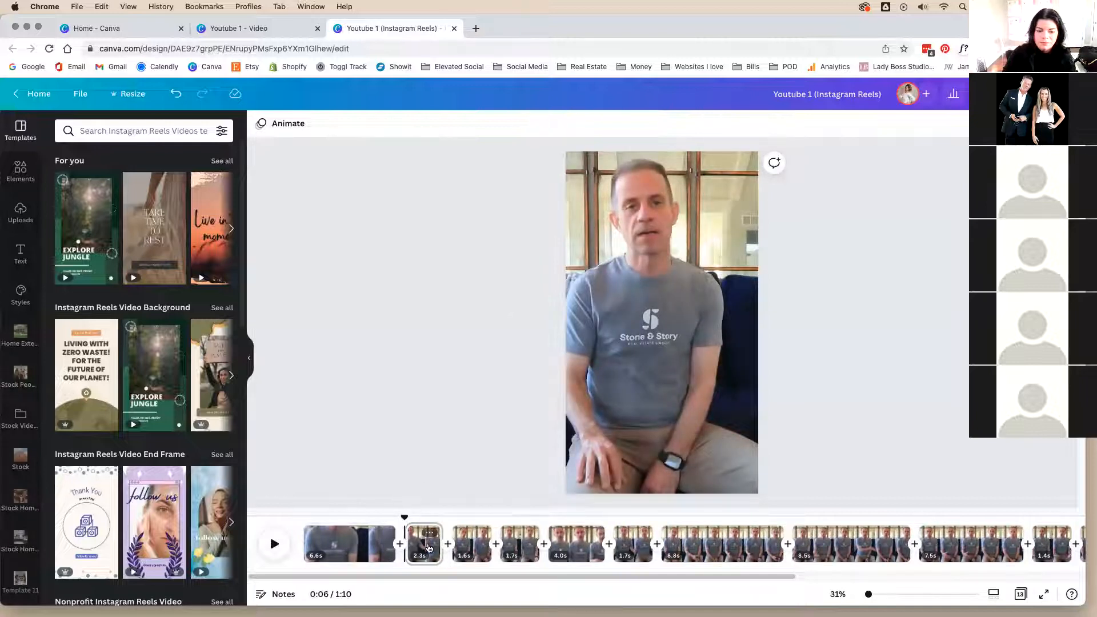
key("space")
key("space")
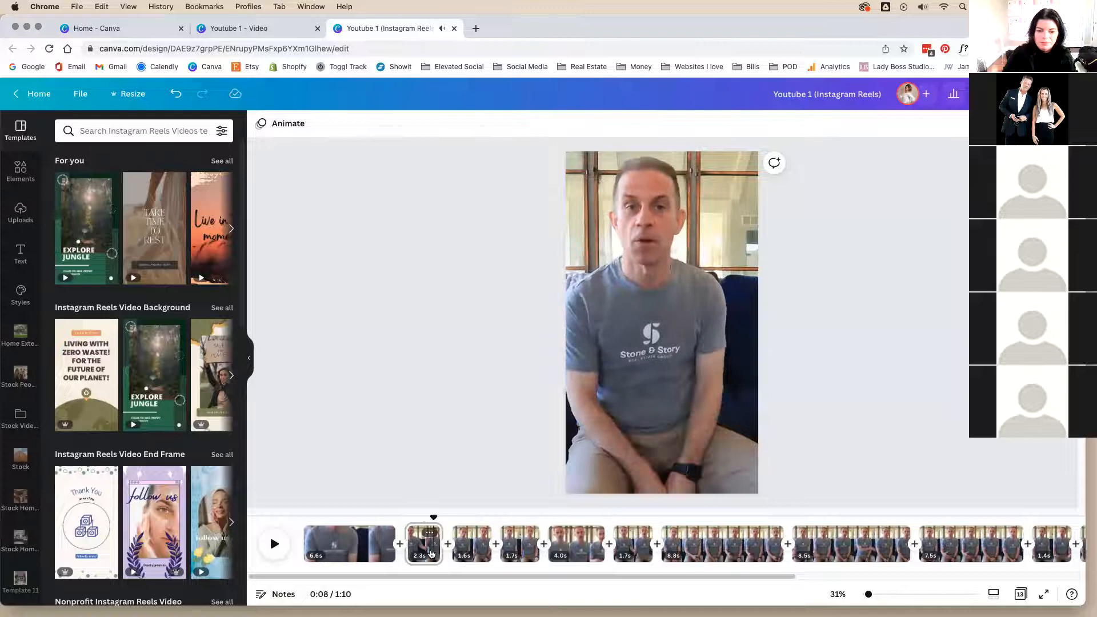
key("super+z")
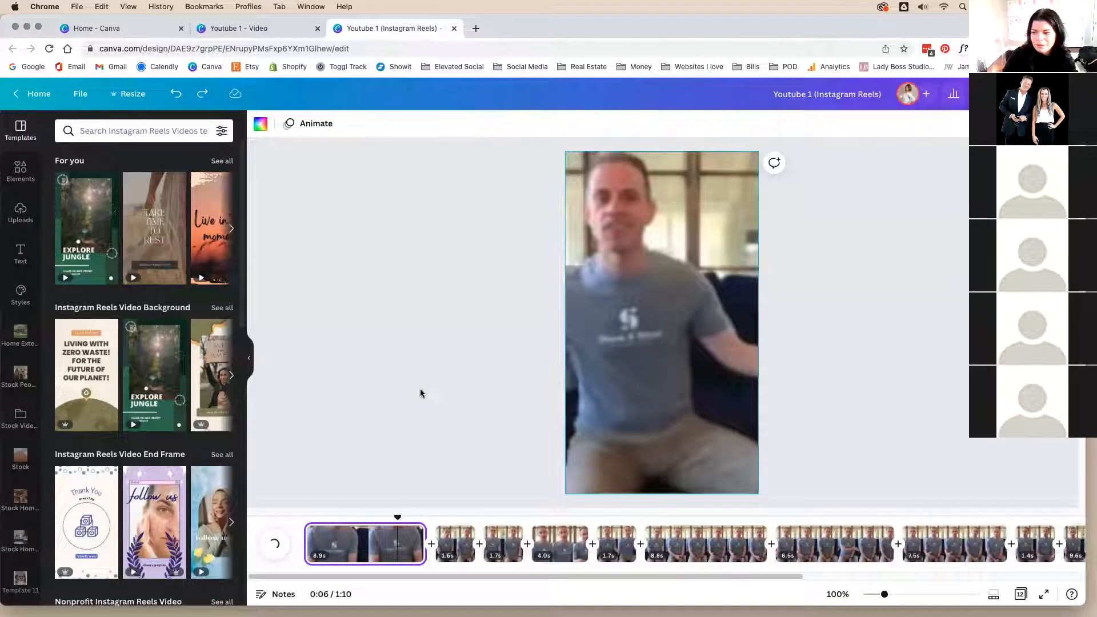
Step: Replay the 8.9-second opening page and split it into 6.9-second and 2.0-second sections
left_click(378, 540)
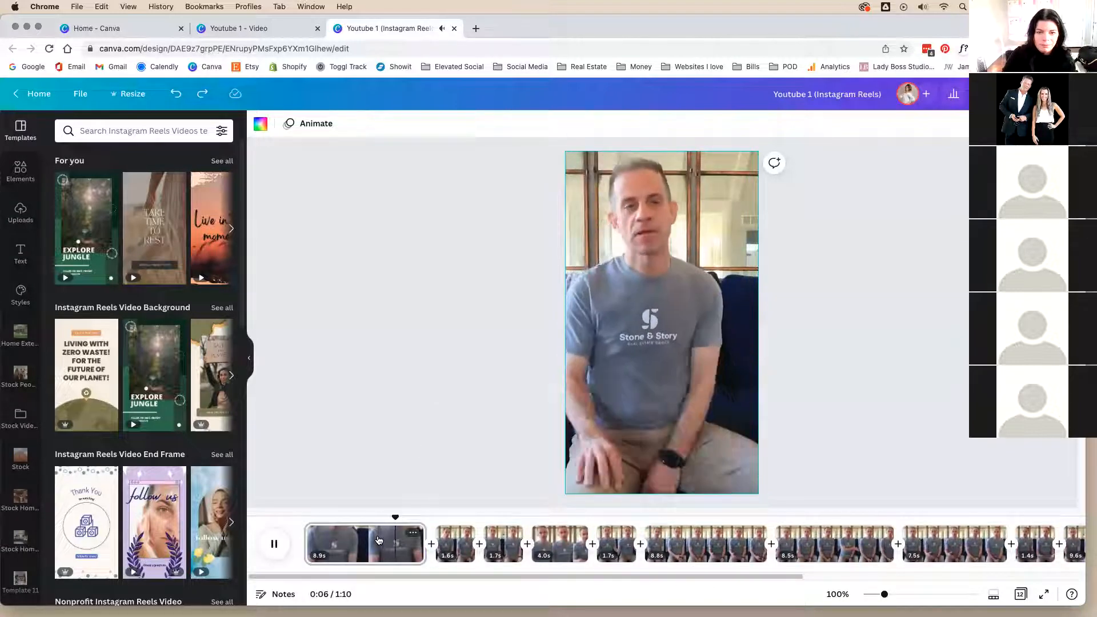
right_click(401, 543)
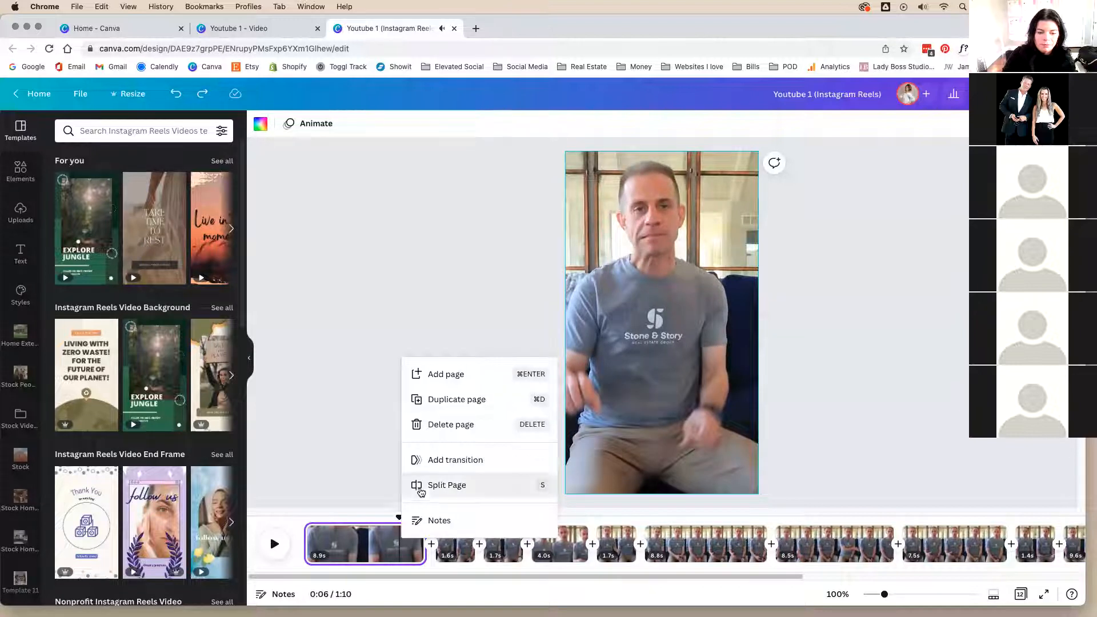
left_click(445, 484)
Step: Enlarge and reposition the video within its crop on the 2.0-second page for a centred close-up of the speaker
left_click(646, 354)
double_click(651, 350)
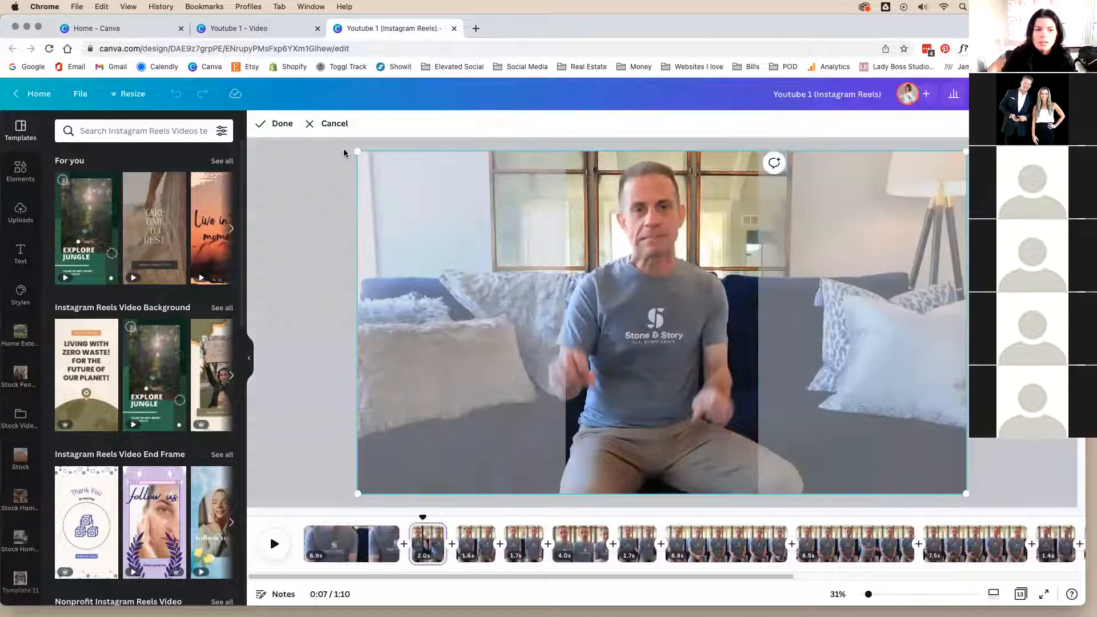
left_click_drag(356, 149, 171, 86)
left_click_drag(604, 197, 714, 283)
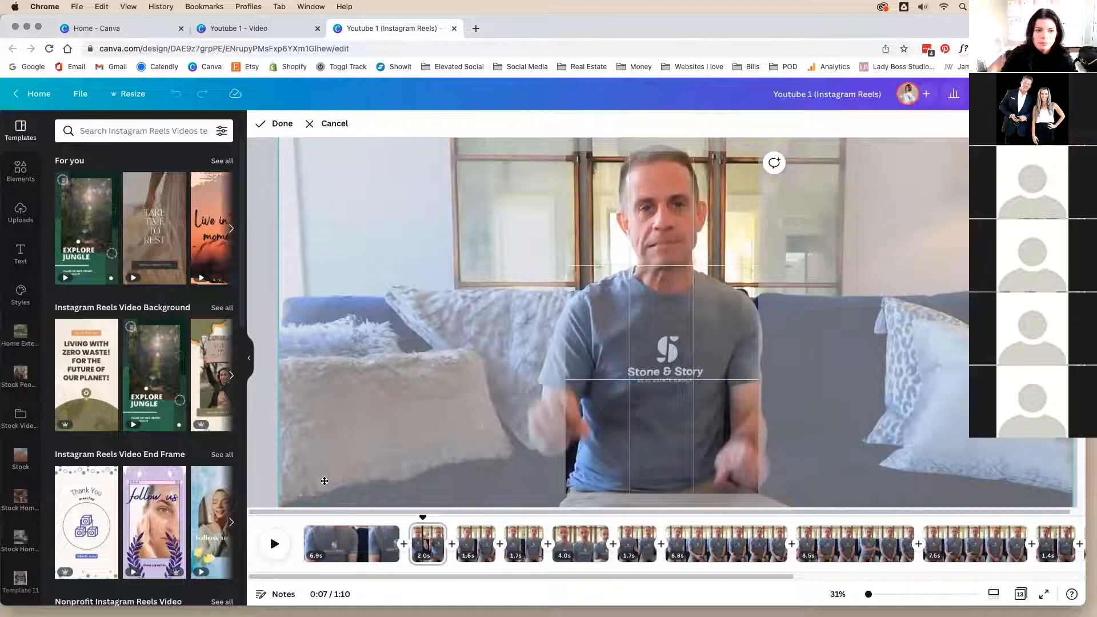
left_click_drag(666, 330, 724, 219)
left_click_drag(322, 497, 216, 555)
left_click_drag(667, 324, 667, 385)
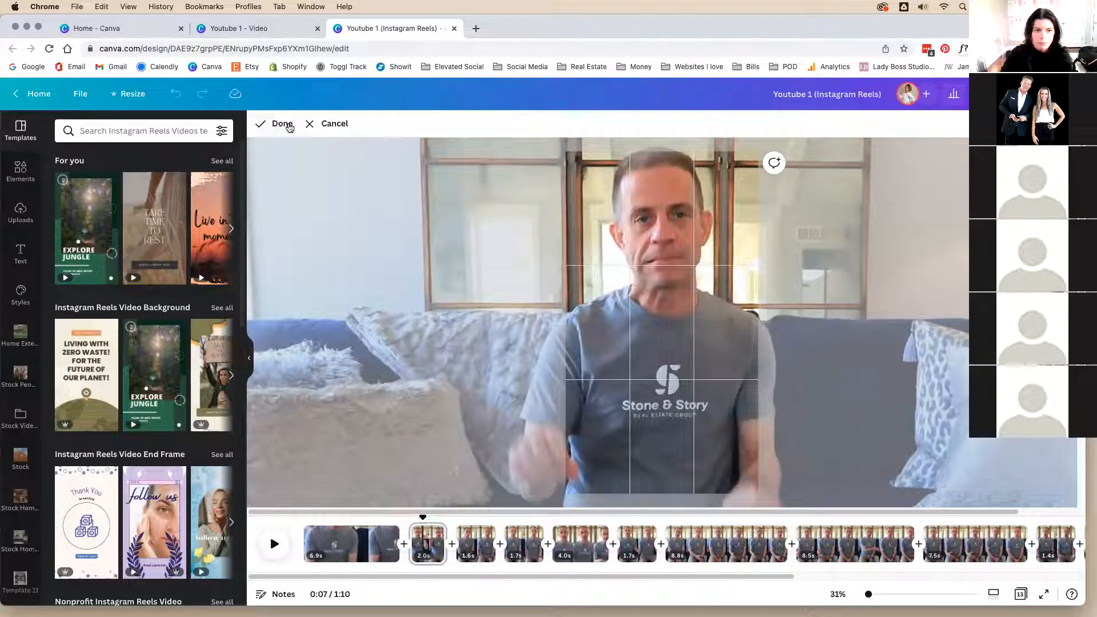
left_click(285, 124)
left_click(473, 317)
Step: Search the elements for "tears" and limit the graphics to animated ones
left_click(21, 170)
left_click(106, 132)
type("tears")
key("Return")
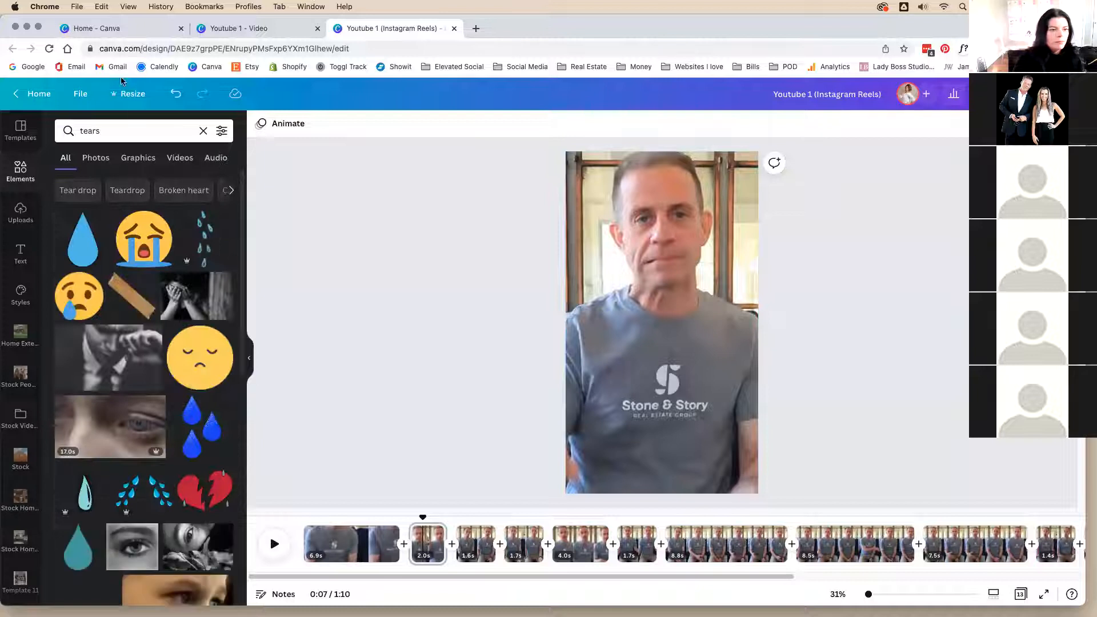
left_click(130, 158)
left_click(221, 132)
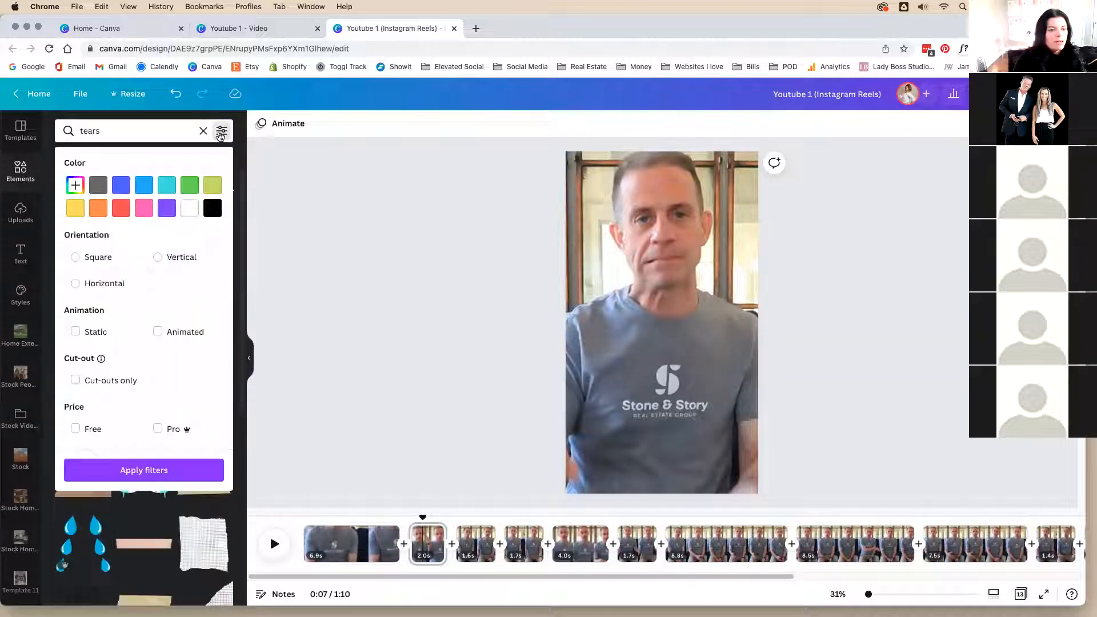
left_click(159, 332)
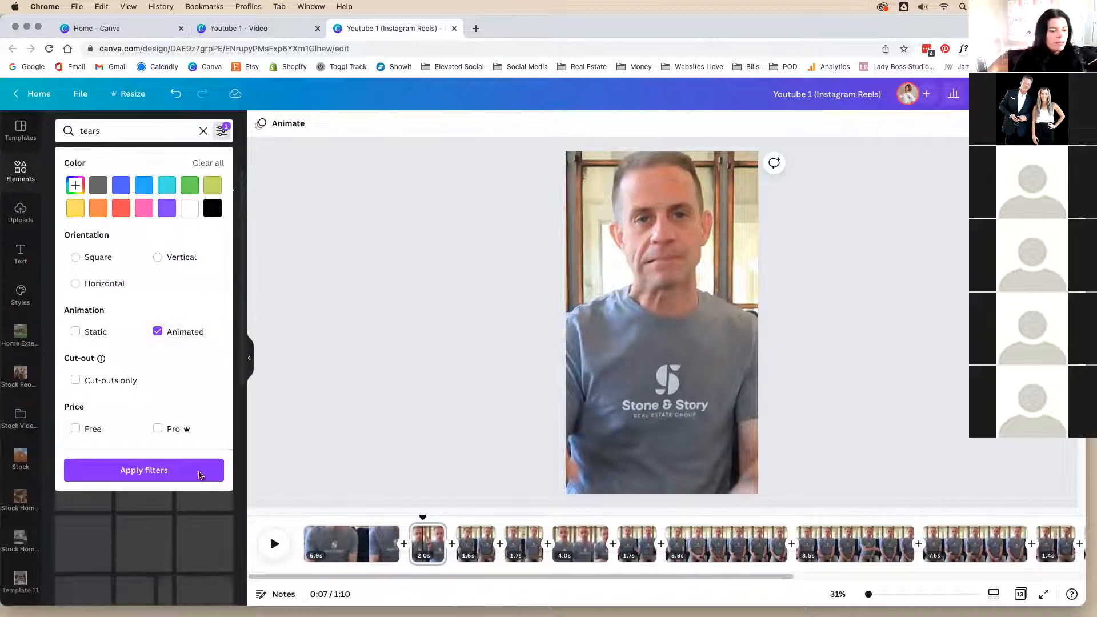
left_click(200, 473)
Step: Look through the animated tears graphics for a suitable crying effect, and repeat the search with "Tear drop"
scroll(165, 445, "down", 10)
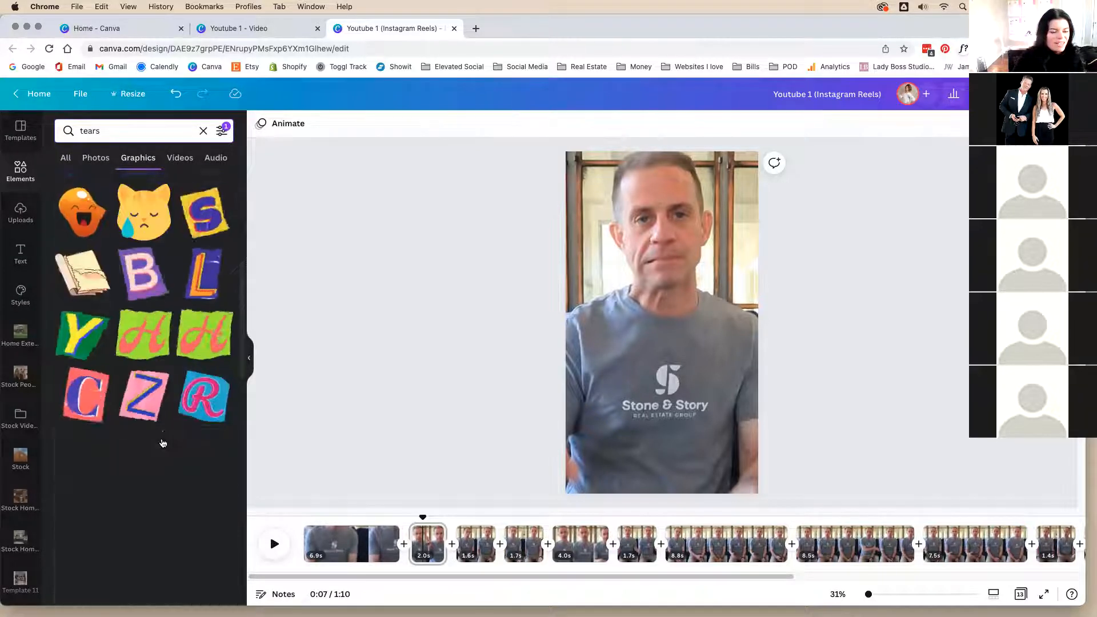
scroll(162, 441, "down", 5)
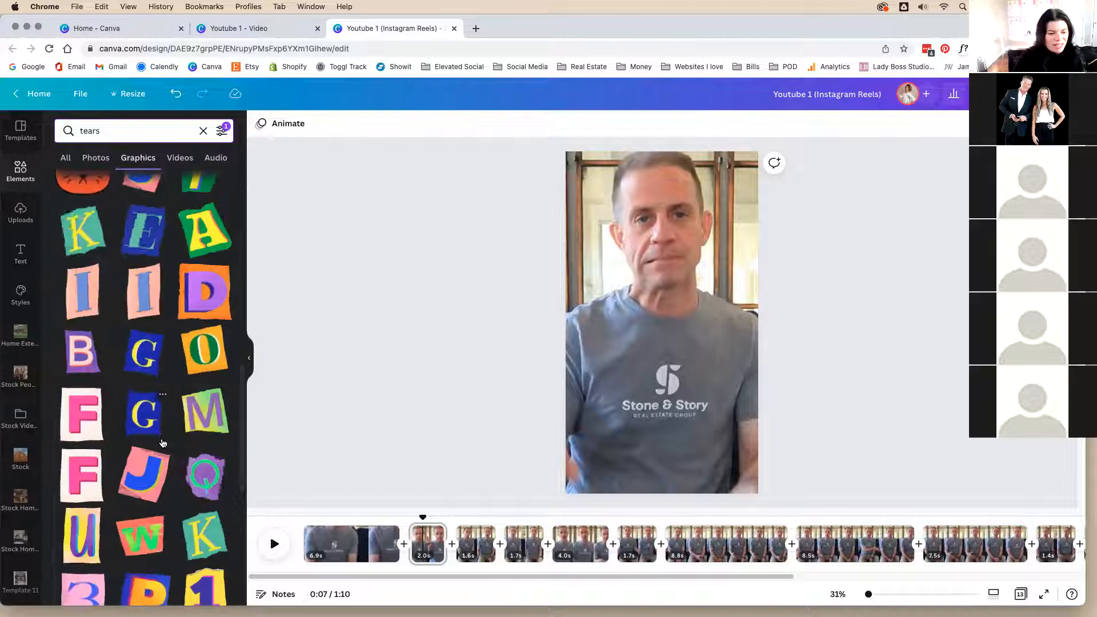
scroll(163, 442, "down", 3)
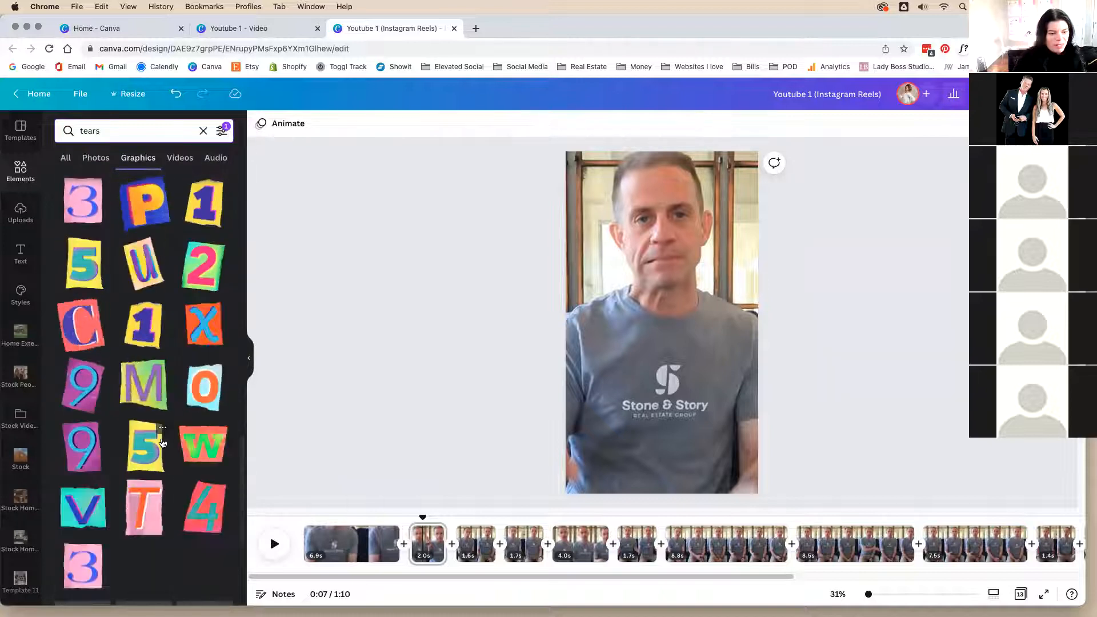
scroll(163, 442, "down", 4)
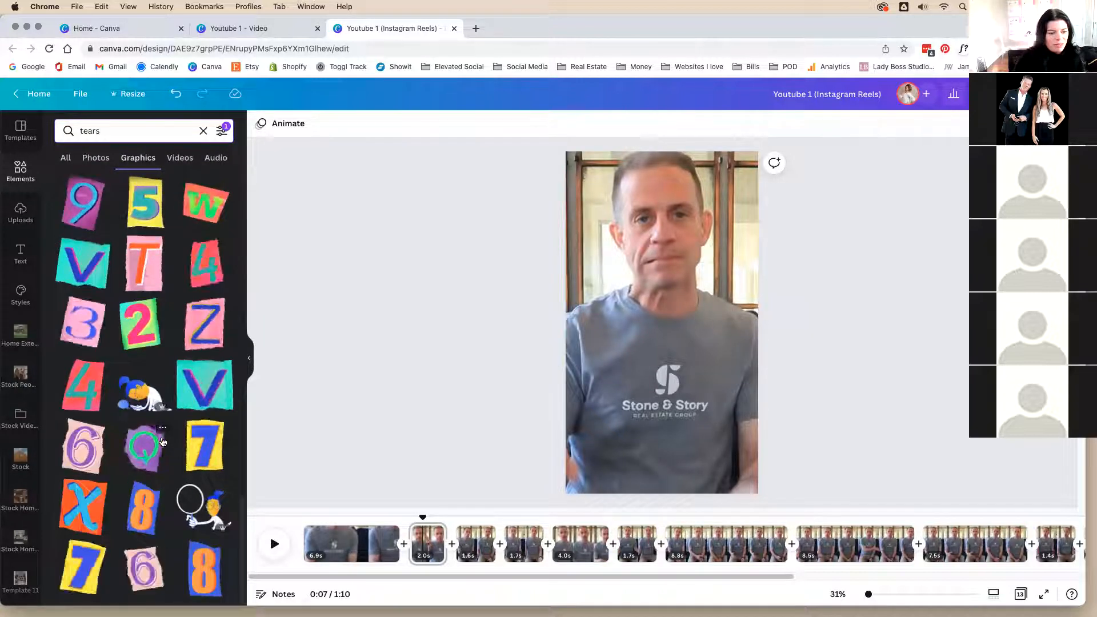
scroll(166, 317, "down", 5)
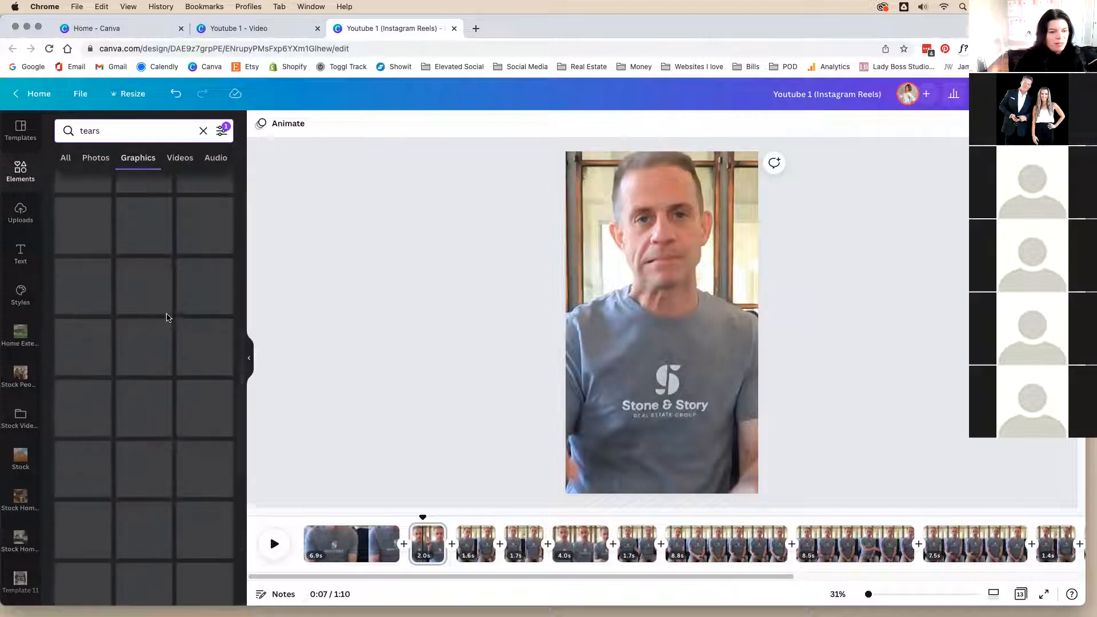
scroll(166, 319, "up", 15)
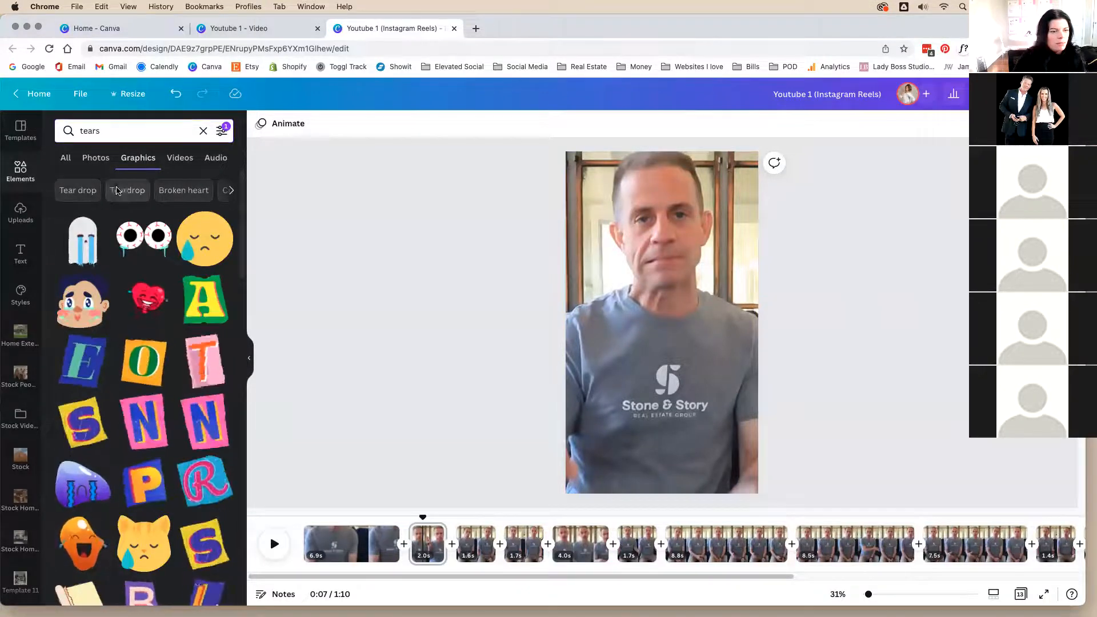
left_click(120, 190)
left_click(97, 131)
key("Return")
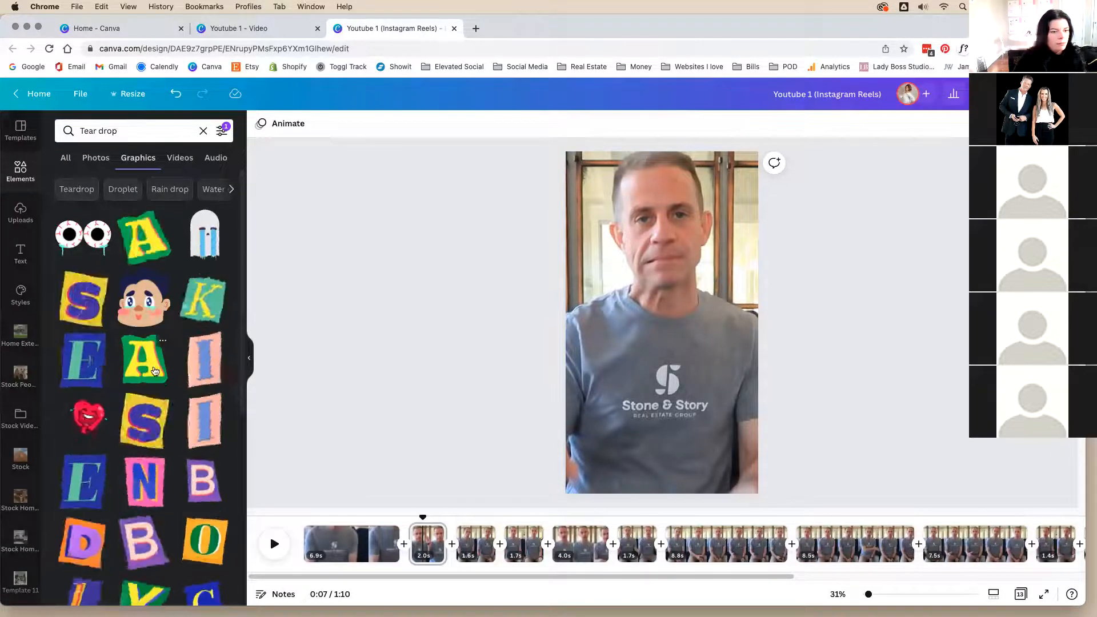
scroll(153, 373, "down", 2)
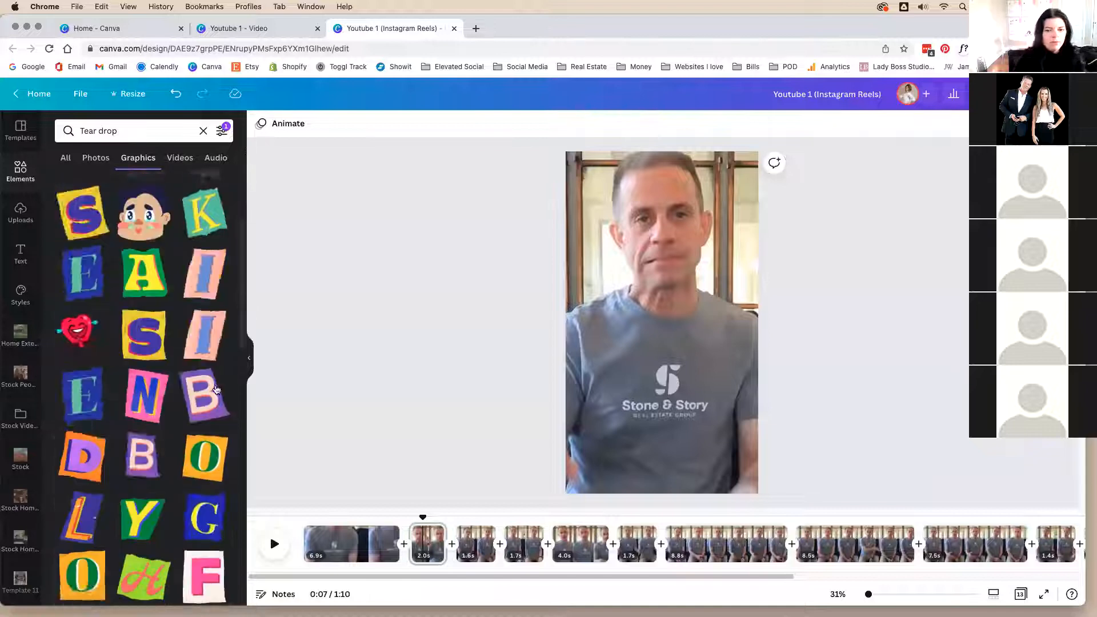
Step: Reposition the video within its crop on the 6.9-second opening page to centre the speaker
left_click_drag(423, 517, 357, 518)
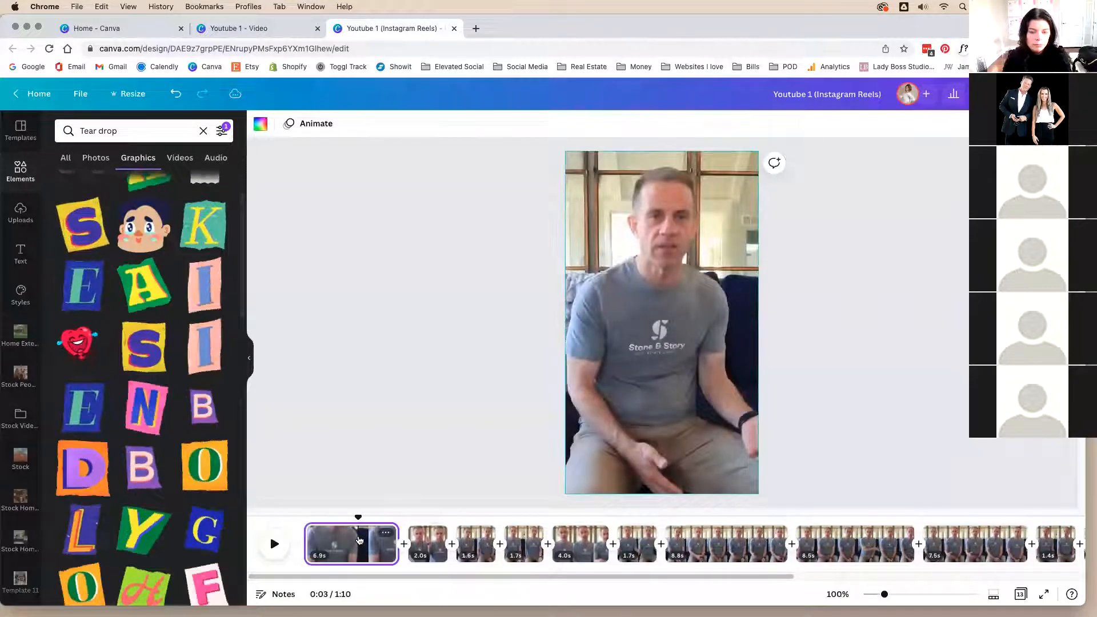
double_click(733, 368)
left_click_drag(734, 368, 721, 361)
left_click(306, 203)
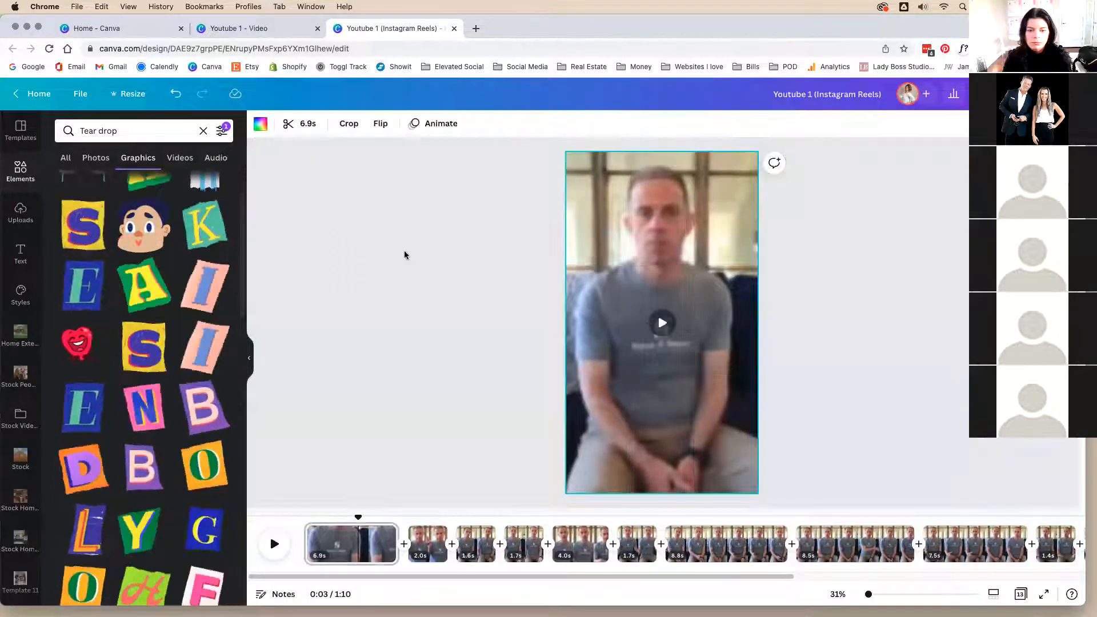
Step: Check the speaker's framing on the pages from the 1.6-second to the 1.4-second one, and play the reel from the start
left_click(477, 548)
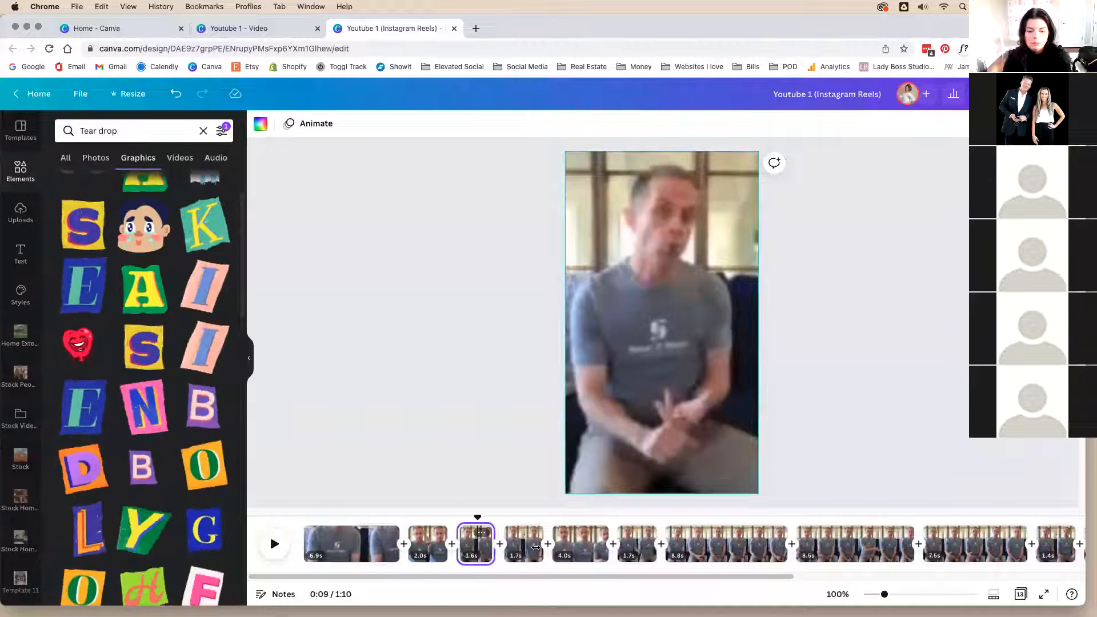
left_click(523, 547)
left_click(566, 550)
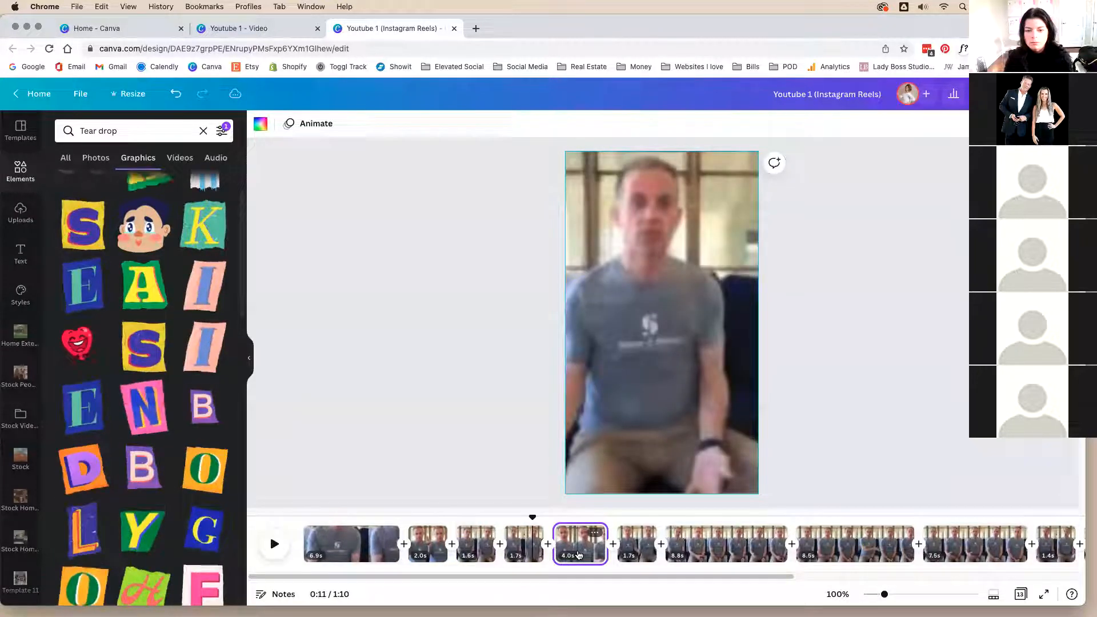
left_click(636, 547)
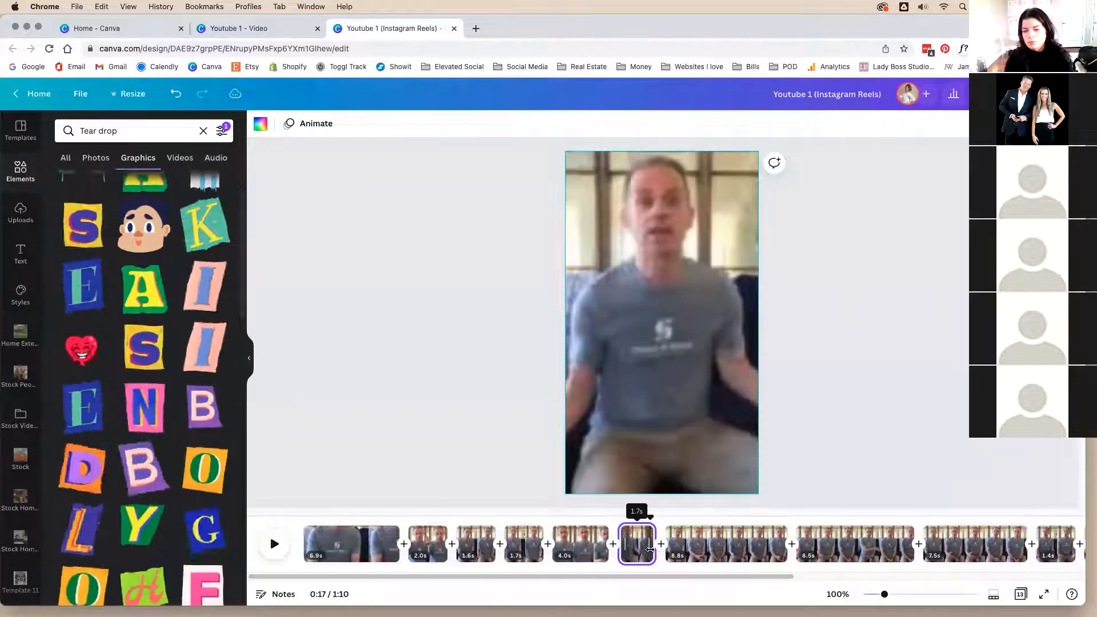
left_click(698, 548)
left_click(799, 550)
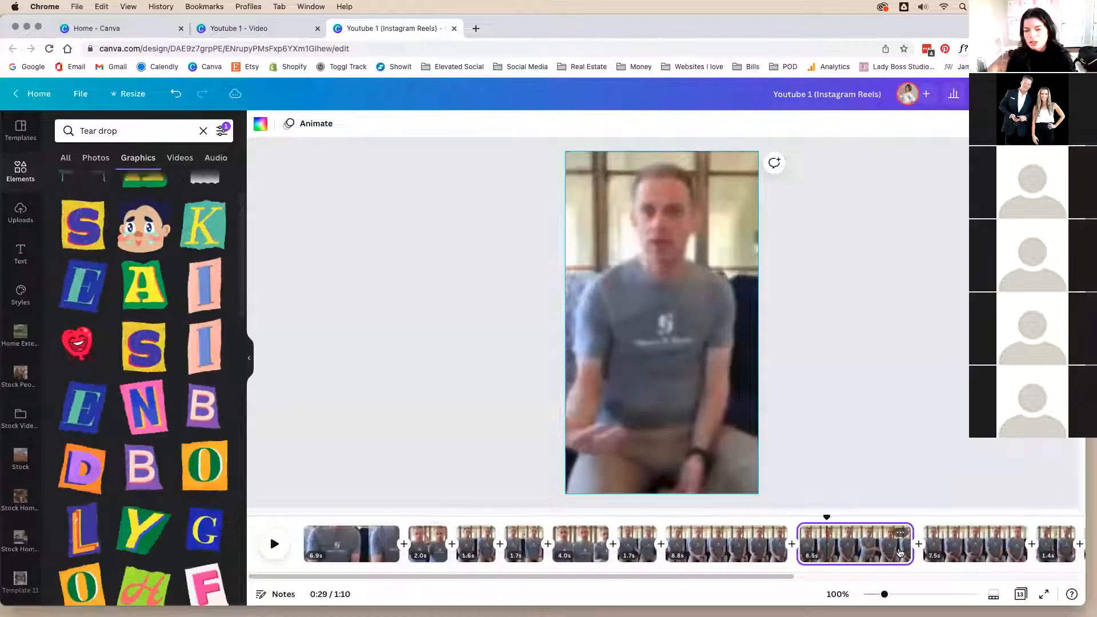
left_click(1006, 550)
left_click(1055, 546)
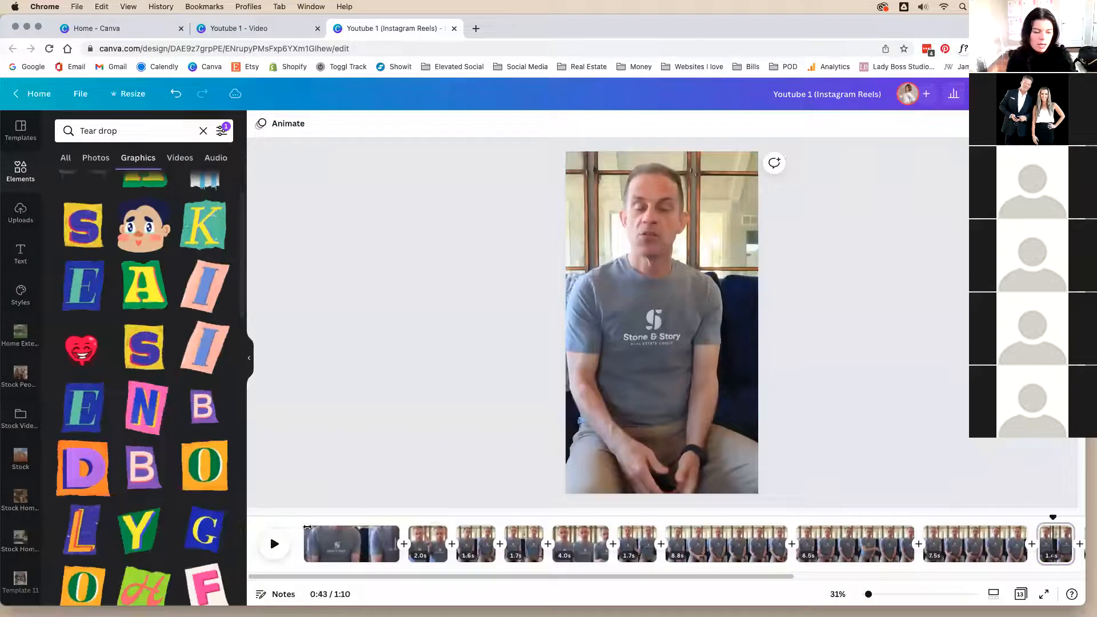
left_click(293, 517)
left_click(274, 543)
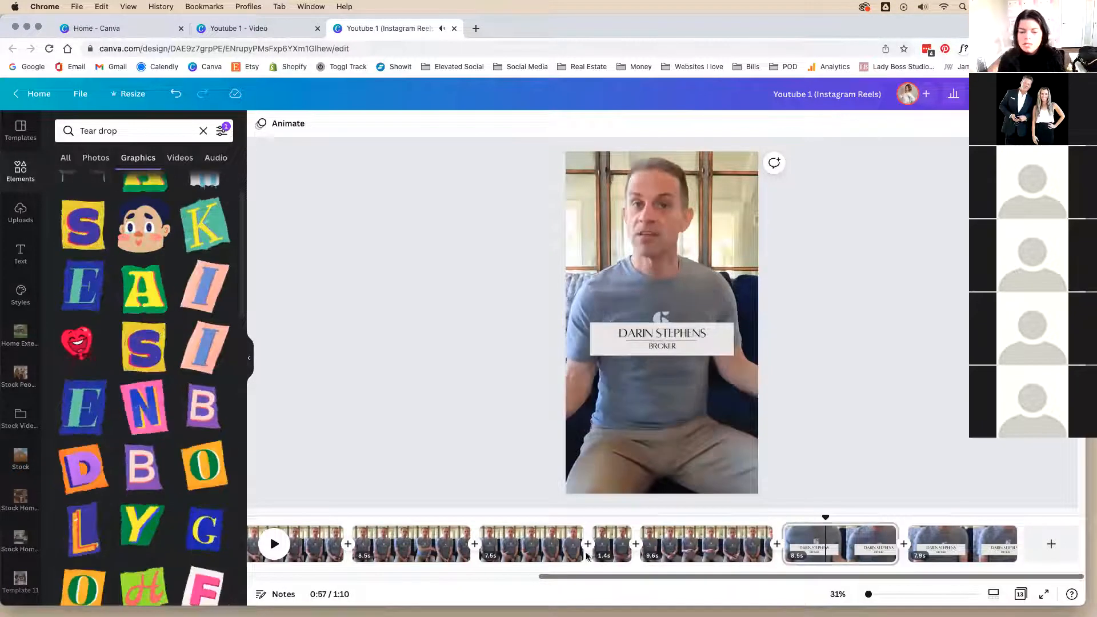
Step: Delete the 1.4-second and 9.6-second pages before the name-banner pages and return the playhead to the start of the reel
left_click(569, 552)
key("space")
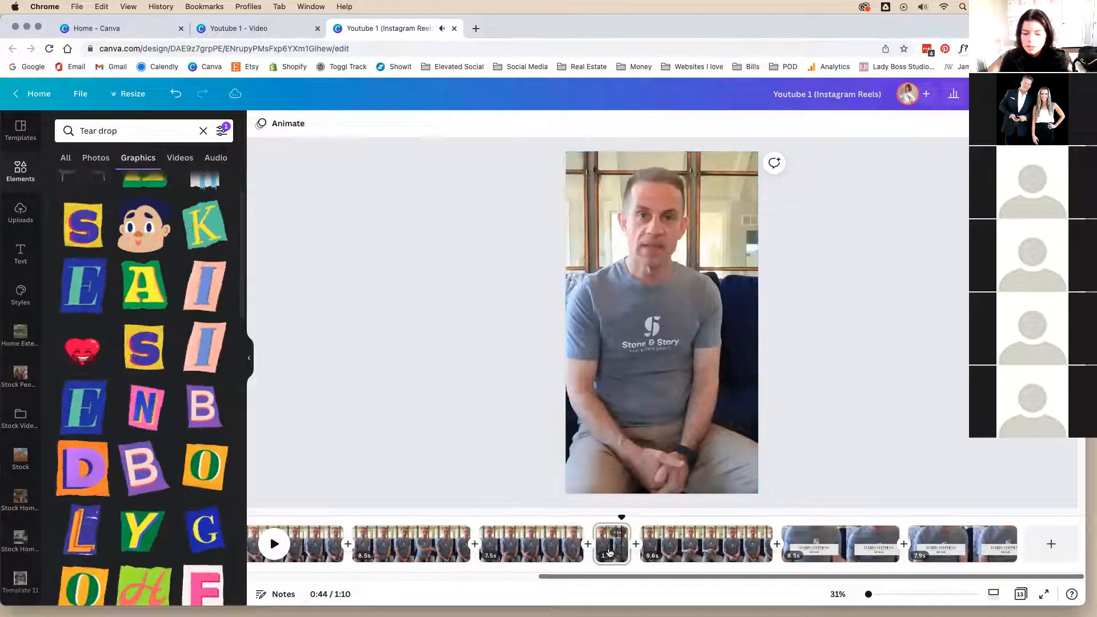
left_click(609, 551)
key("Delete")
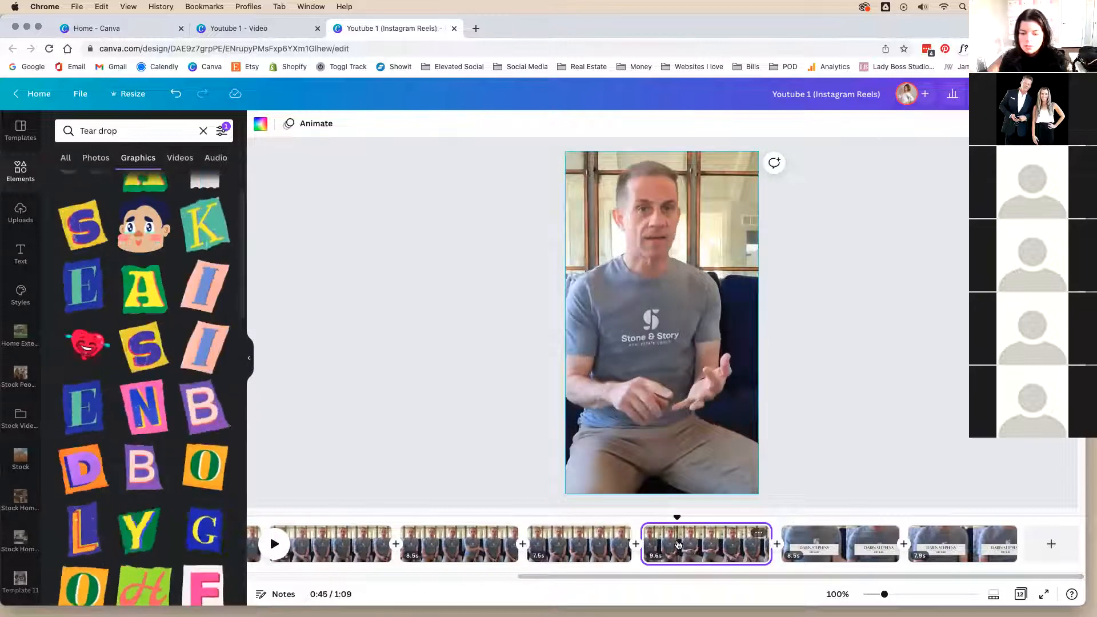
key("Delete")
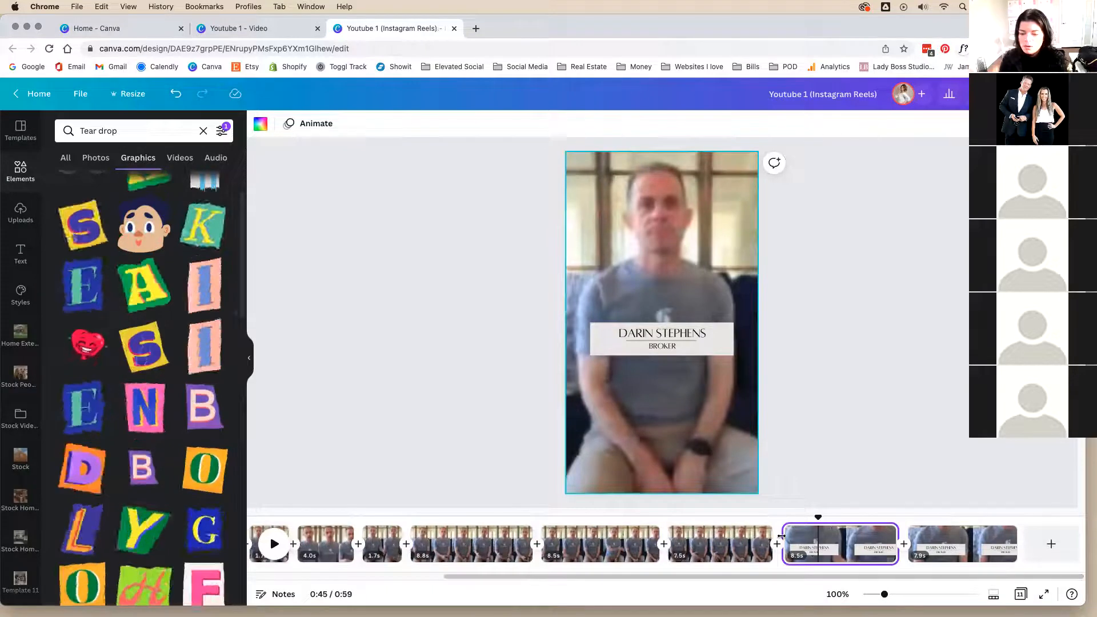
scroll(638, 579, "left", 2)
left_click_drag(637, 580, 491, 580)
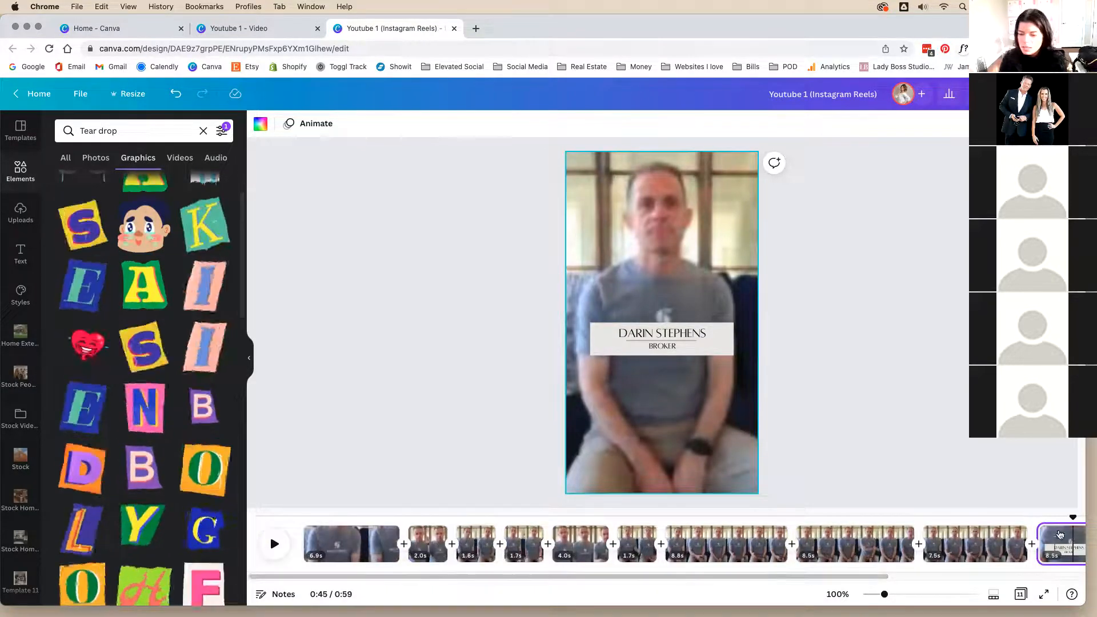
left_click_drag(1068, 518, 243, 498)
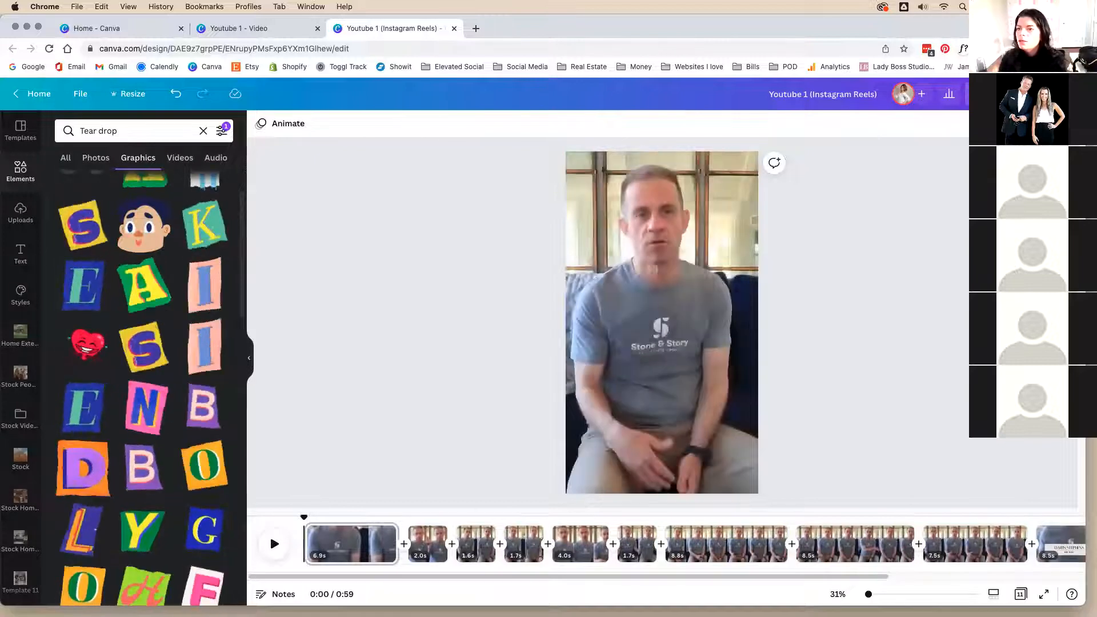
Step: Play the reel from the start in the preview, jump back to replay its second half, and close the preview
left_click(274, 543)
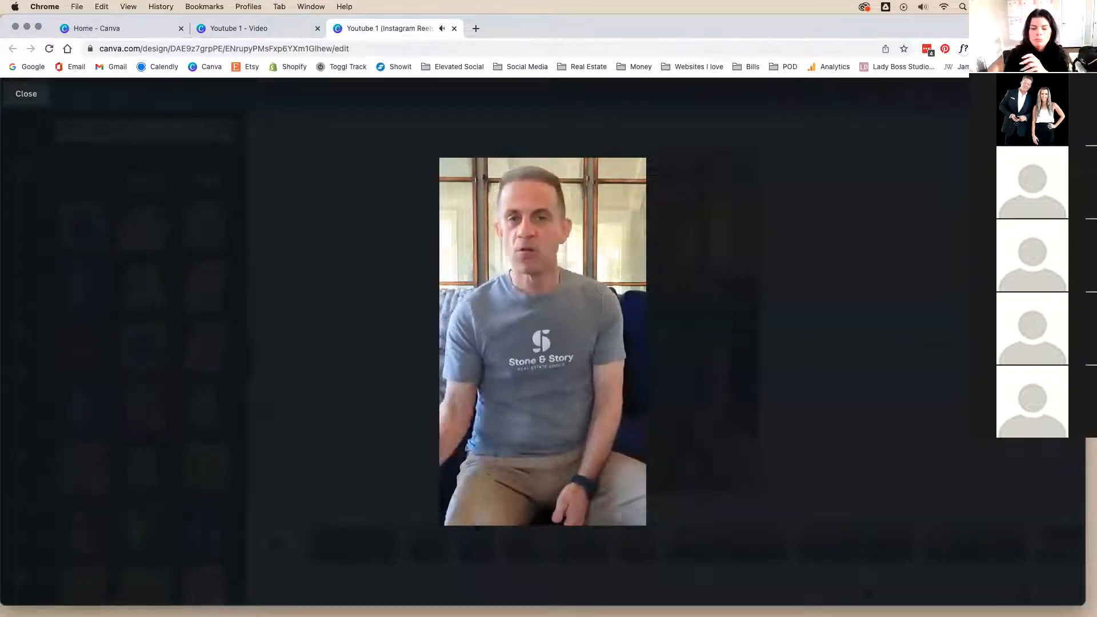
mouse_move(576, 513)
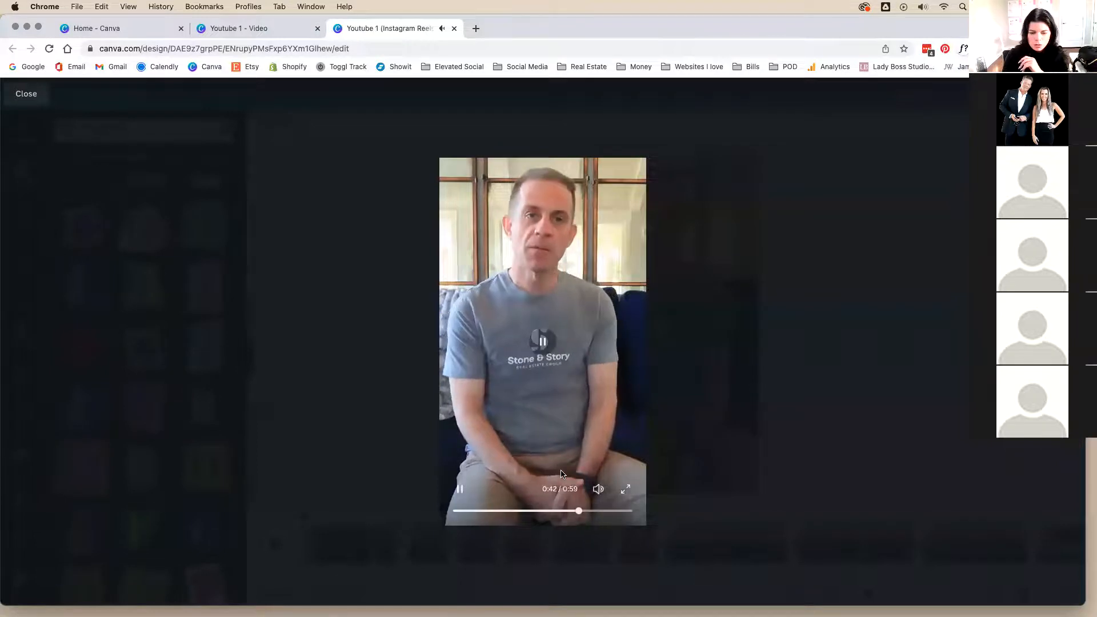
left_click(540, 512)
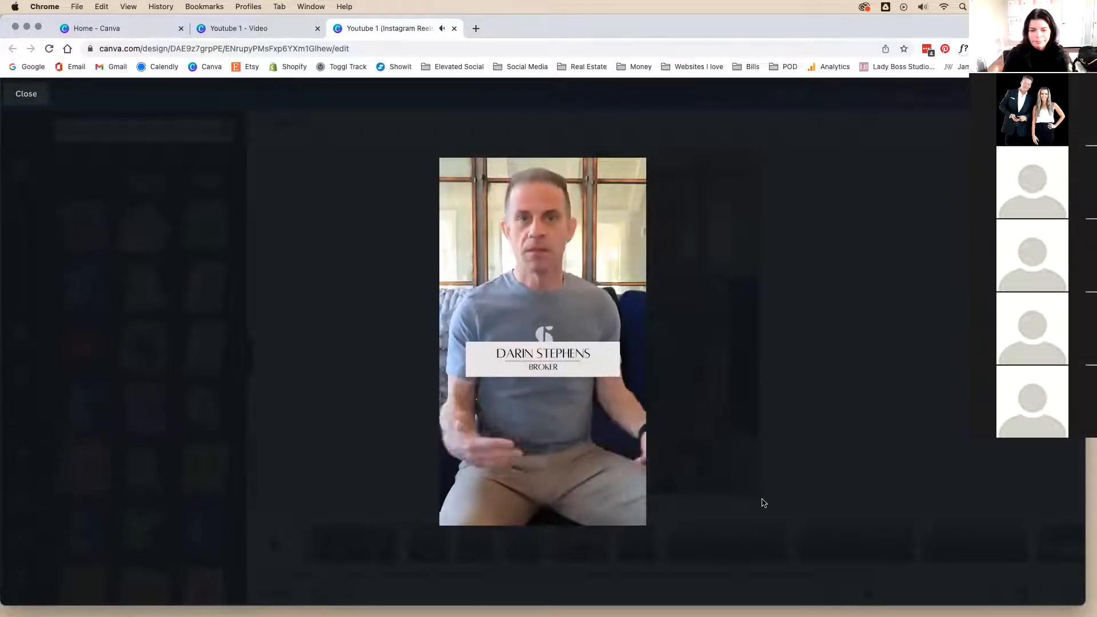
left_click(763, 501)
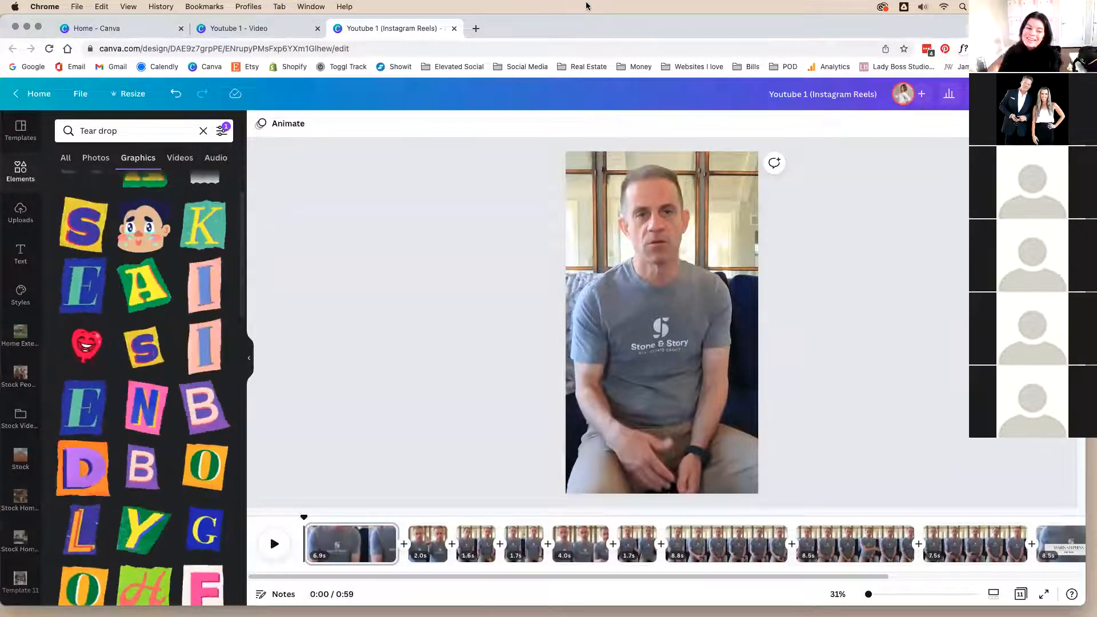
scroll(149, 303, "up", 2)
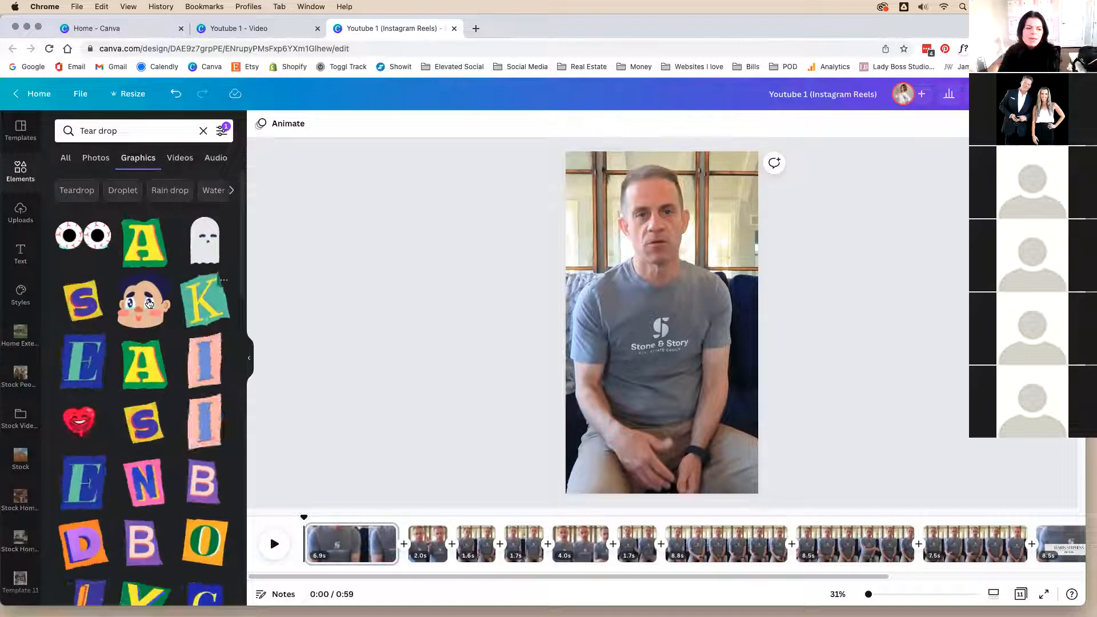
scroll(23, 540, "down", 2)
scroll(143, 497, "down", 8)
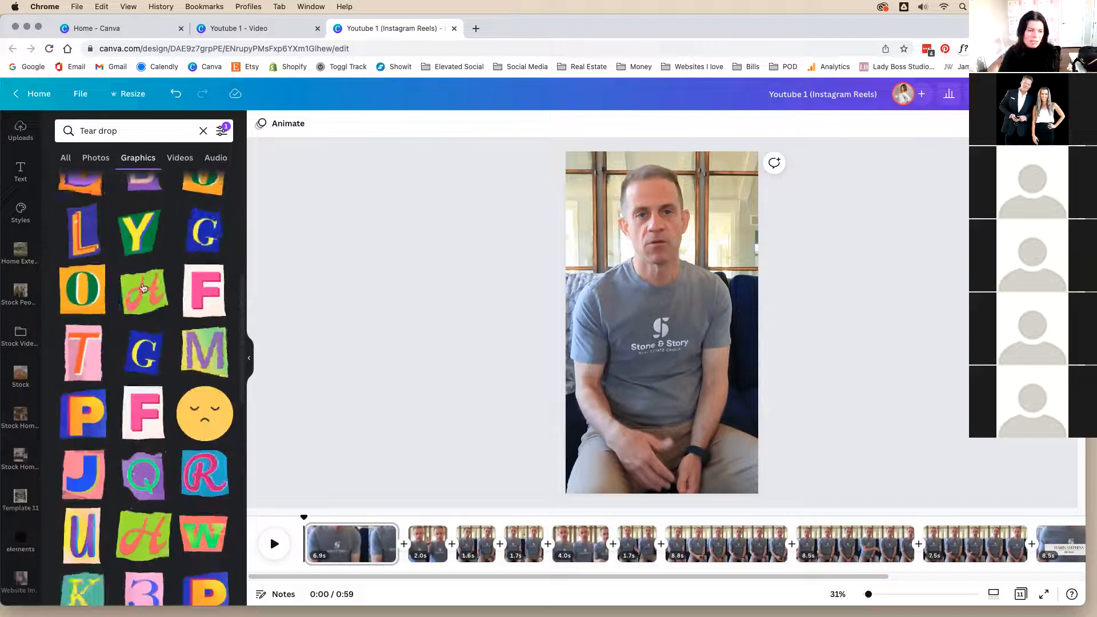
scroll(142, 288, "up", 5)
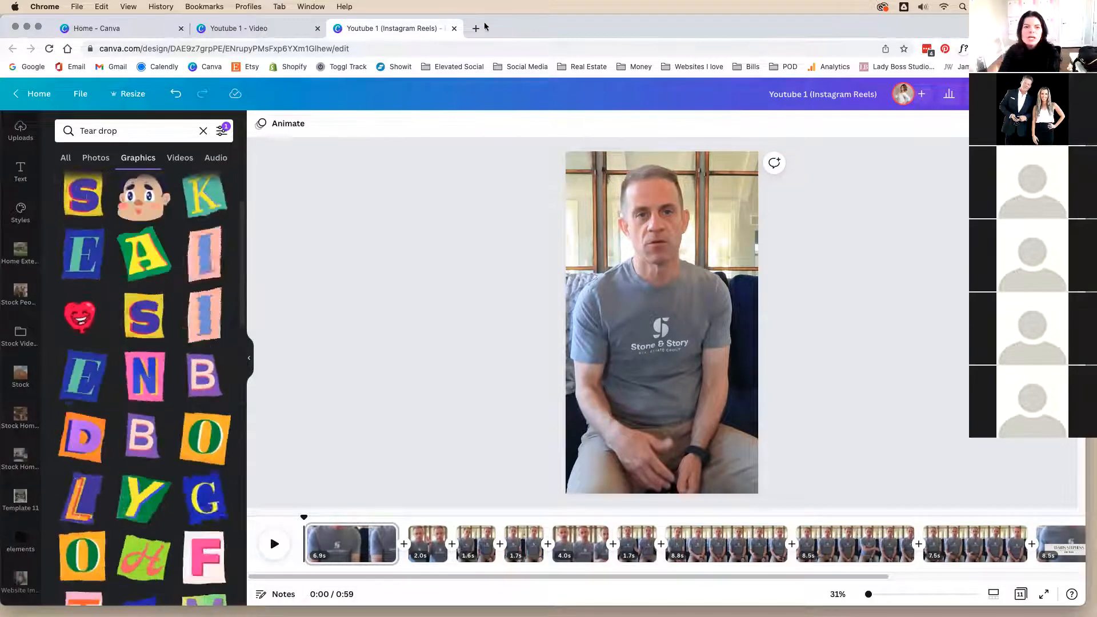